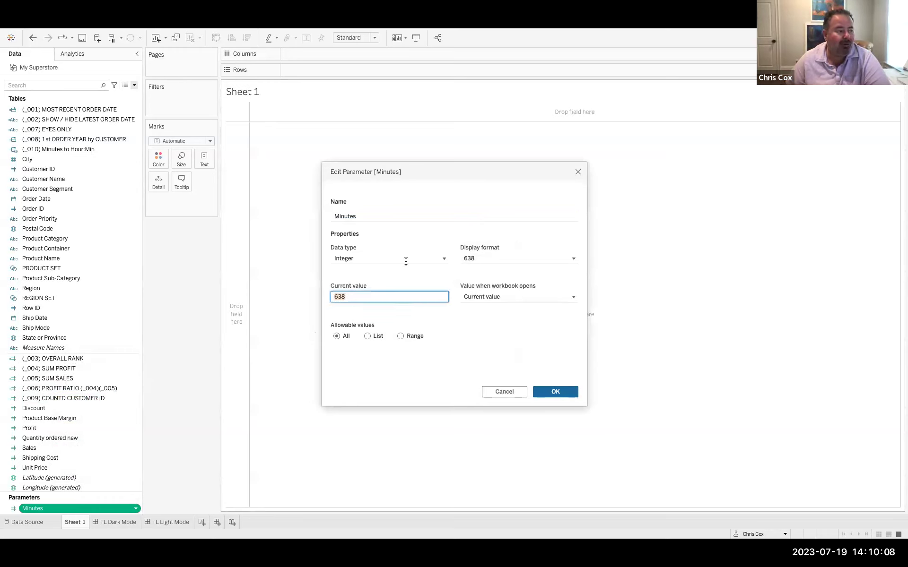
# Step: Accept the Minutes integer parameter with a current value of 638 and show its control on the sheet
pyautogui.click(555, 391)
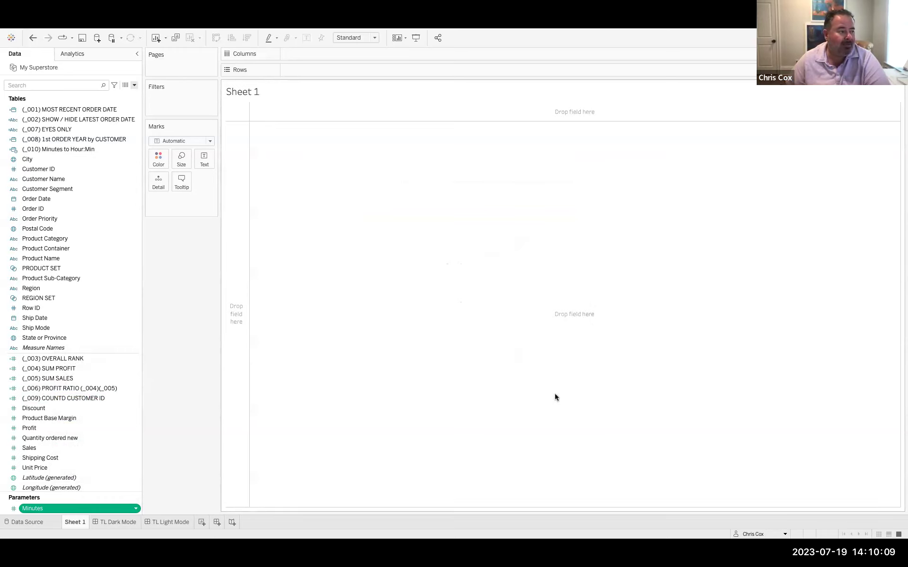
pyautogui.rightClick(126, 509)
pyautogui.click(172, 367)
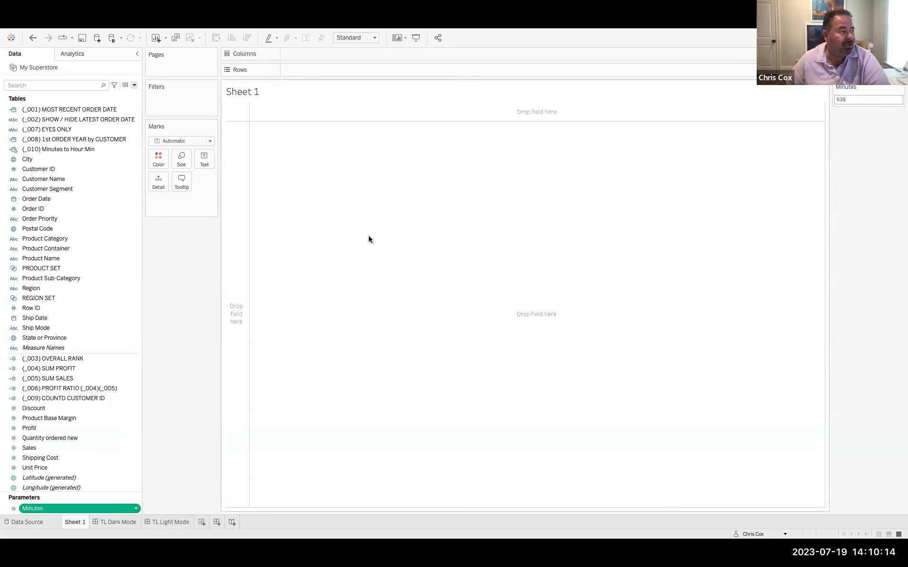
# Step: Open the calculated field (_010) Minutes to Hour:Min and examine its MAKETIME formula alongside the function reference
pyautogui.click(135, 85)
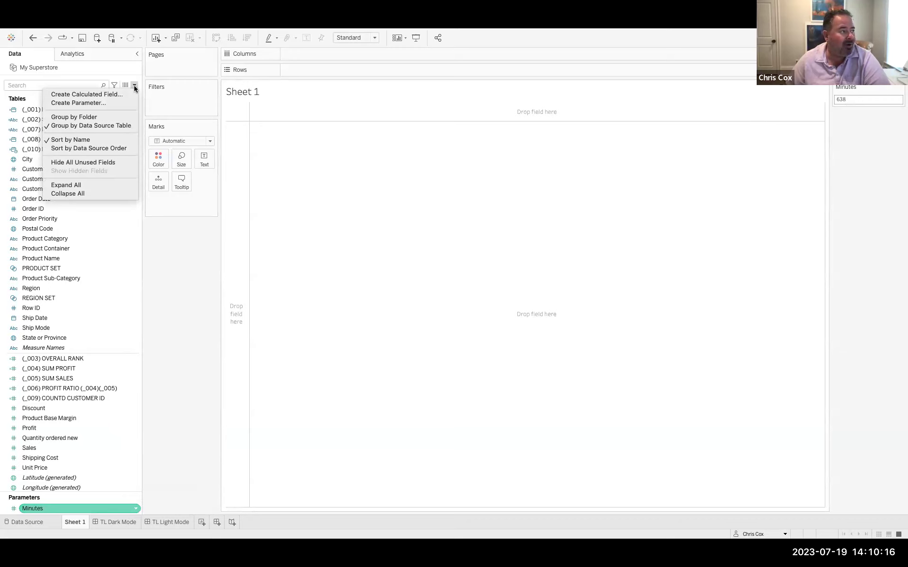
pyautogui.press('Escape')
pyautogui.click(86, 149)
pyautogui.rightClick(87, 150)
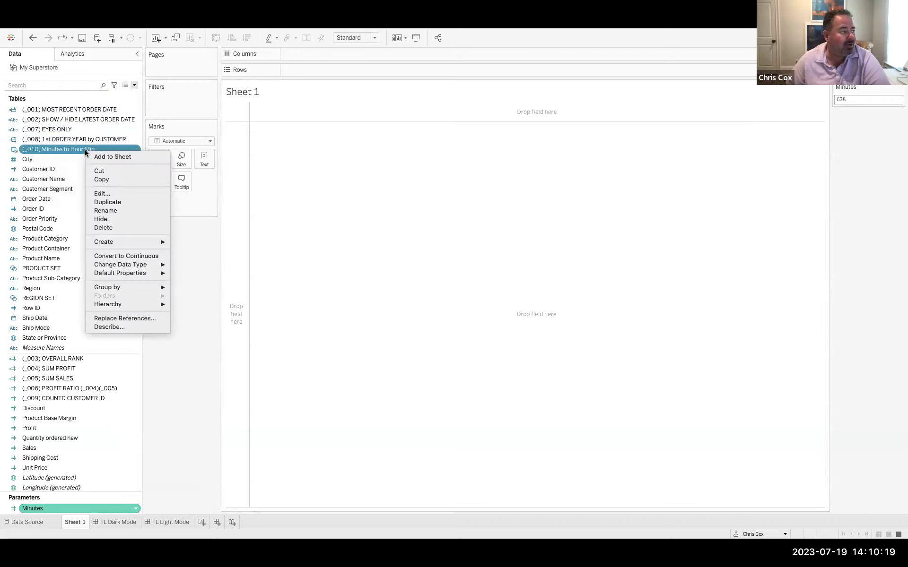
pyautogui.click(106, 194)
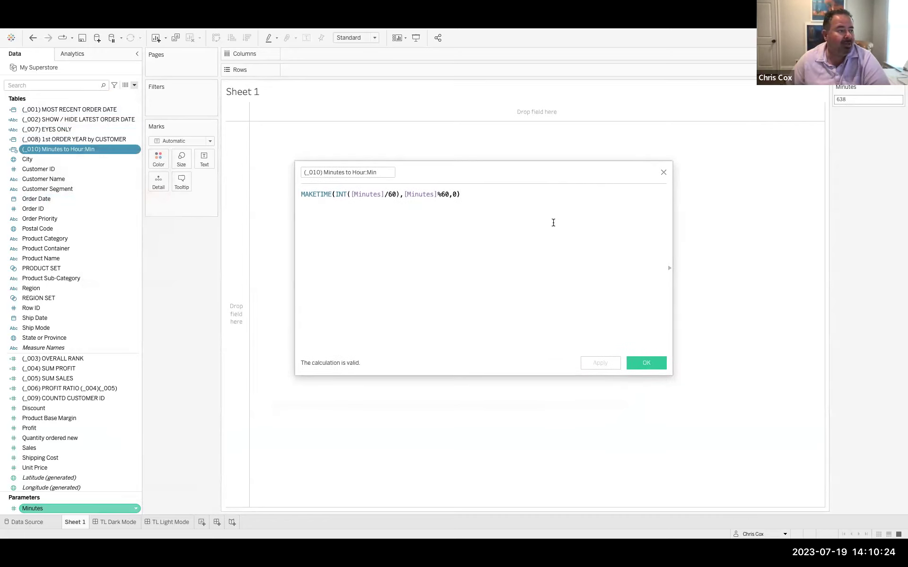
pyautogui.doubleClick(317, 195)
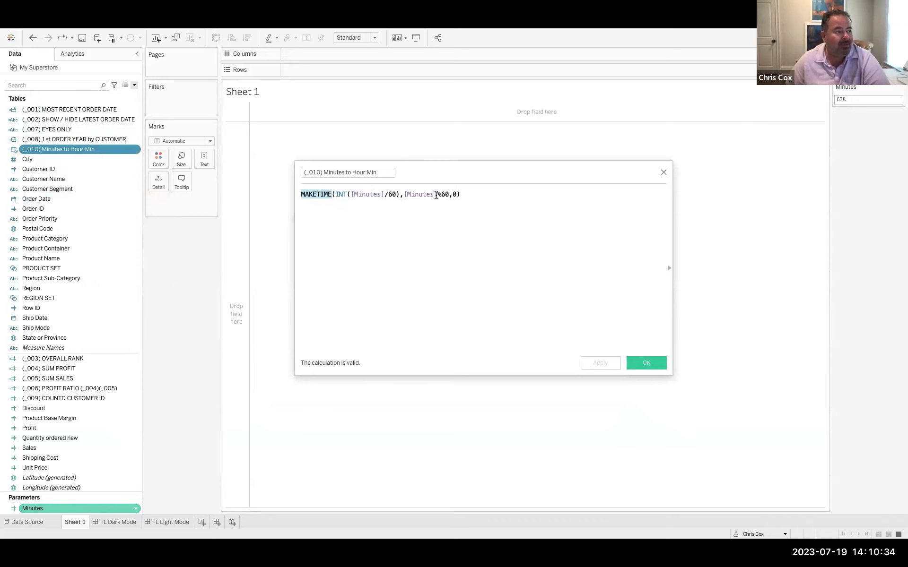
pyautogui.moveTo(437, 194); pyautogui.dragTo(446, 193)
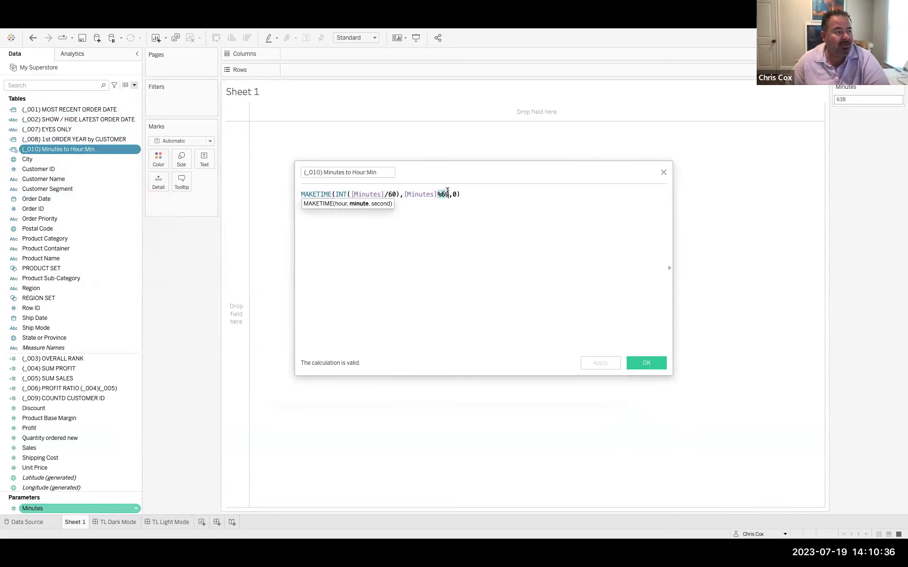
pyautogui.click(448, 213)
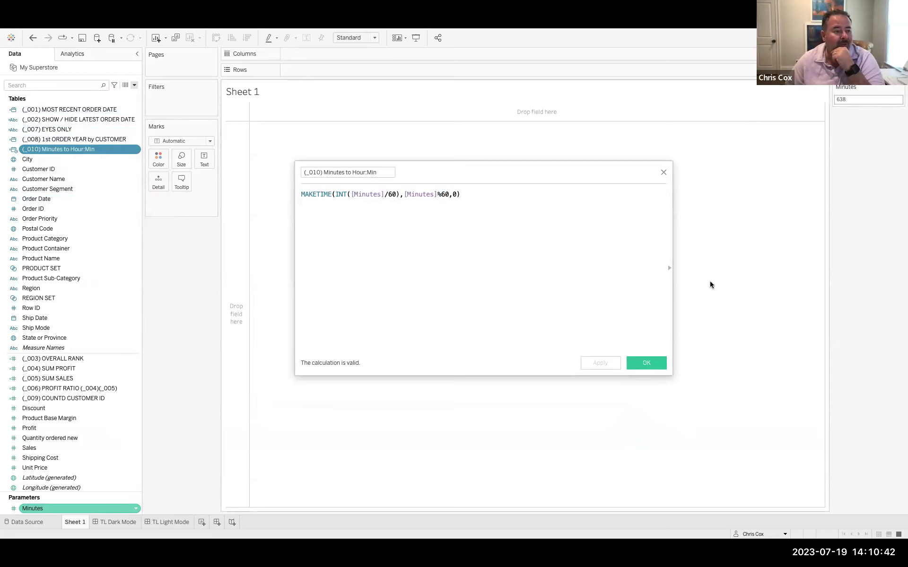
pyautogui.moveTo(672, 268); pyautogui.dragTo(669, 269)
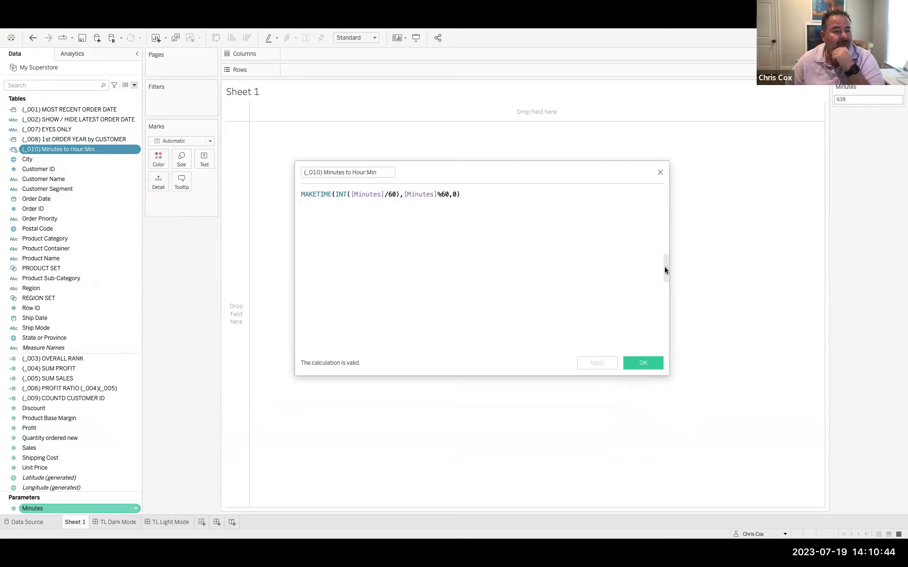
pyautogui.click(666, 269)
pyautogui.moveTo(613, 170); pyautogui.dragTo(533, 170)
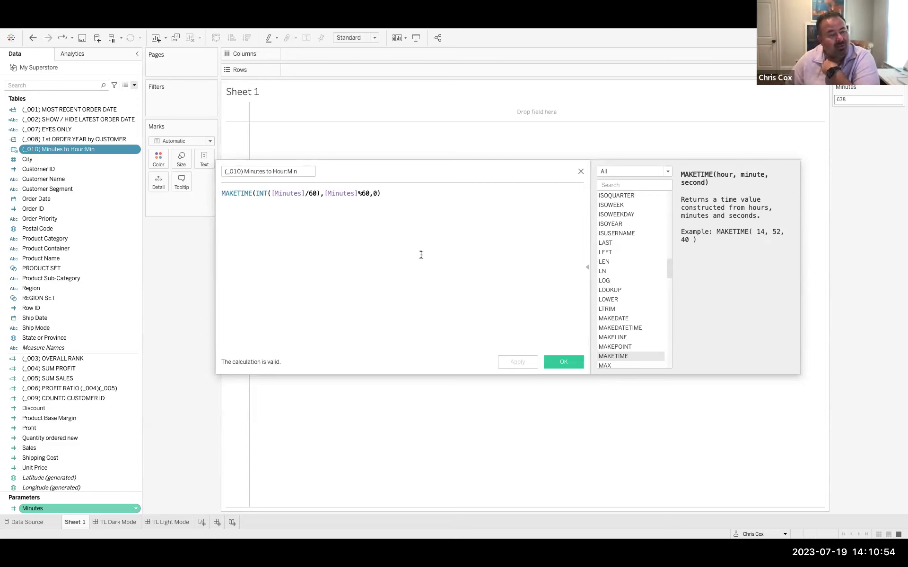
# Step: Set the seconds argument of the MAKETIME formula to 15 and save the calculation
pyautogui.click(375, 194)
pyautogui.press('BackSpace')
pyautogui.write('15')
pyautogui.click(567, 364)
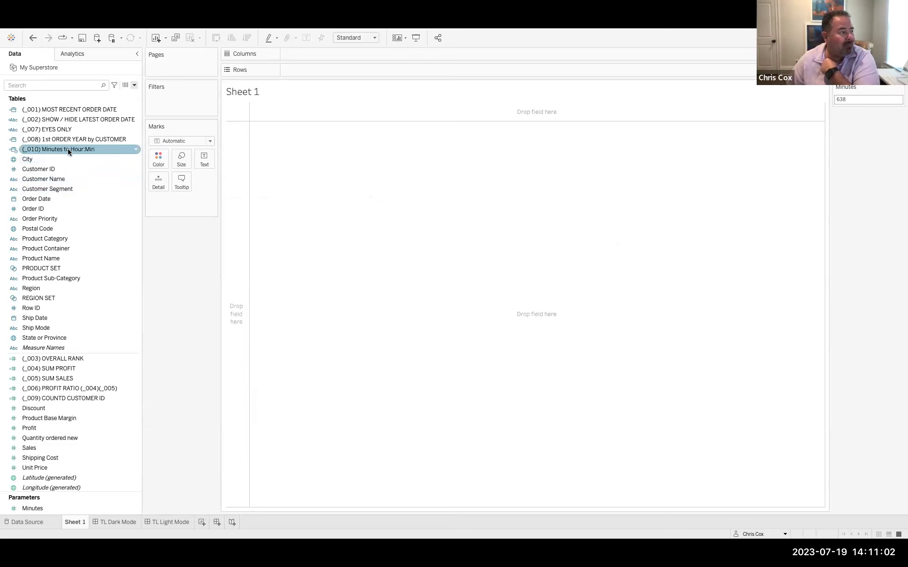
# Step: Add (_010) Minutes to Hour:Min to the sheet as text and set its label font size to 22
pyautogui.moveTo(69, 149); pyautogui.dragTo(200, 159)
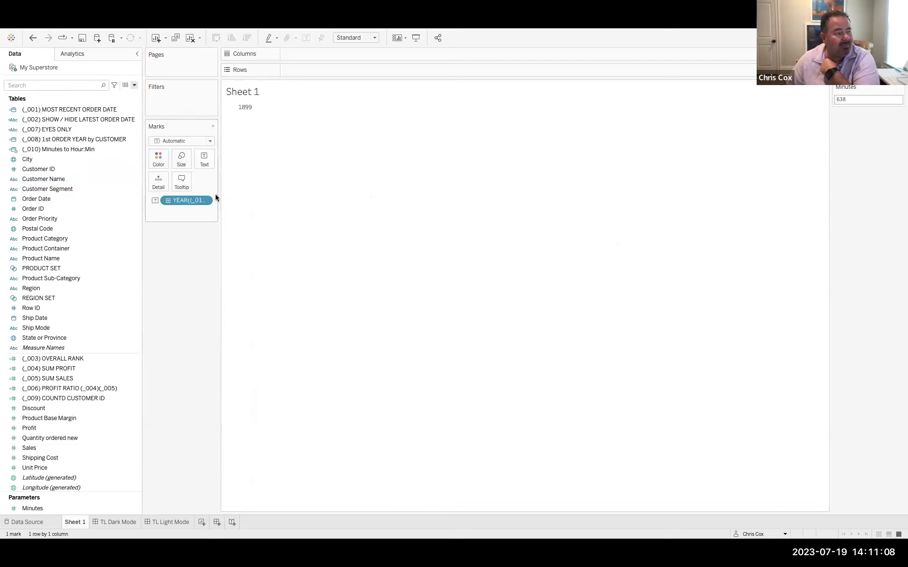
pyautogui.click(204, 159)
pyautogui.click(289, 182)
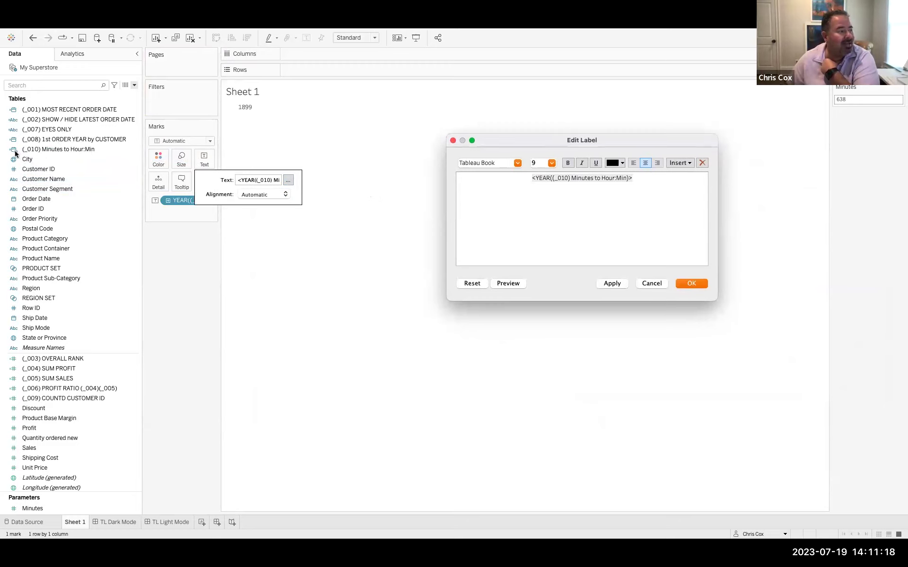
pyautogui.moveTo(631, 178); pyautogui.dragTo(531, 179)
pyautogui.click(552, 163)
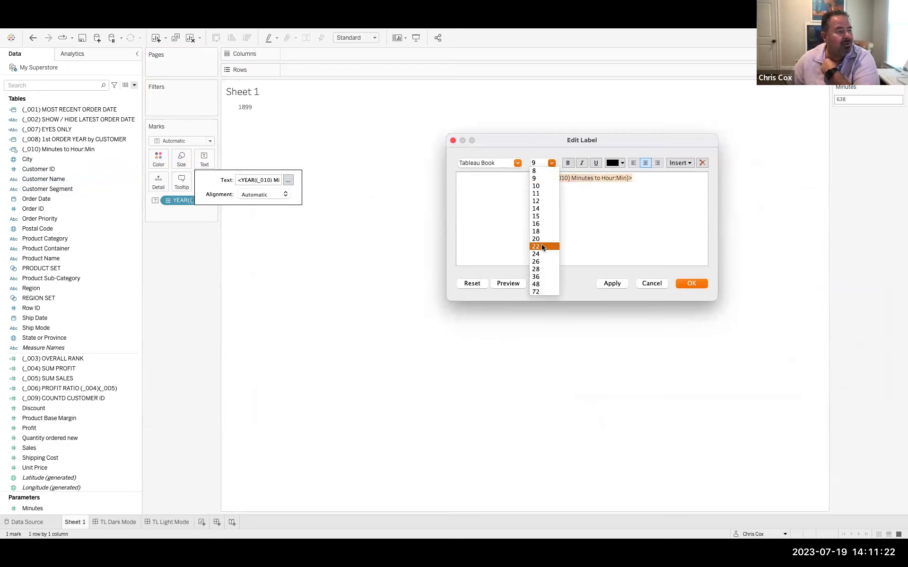
pyautogui.click(542, 247)
pyautogui.click(690, 283)
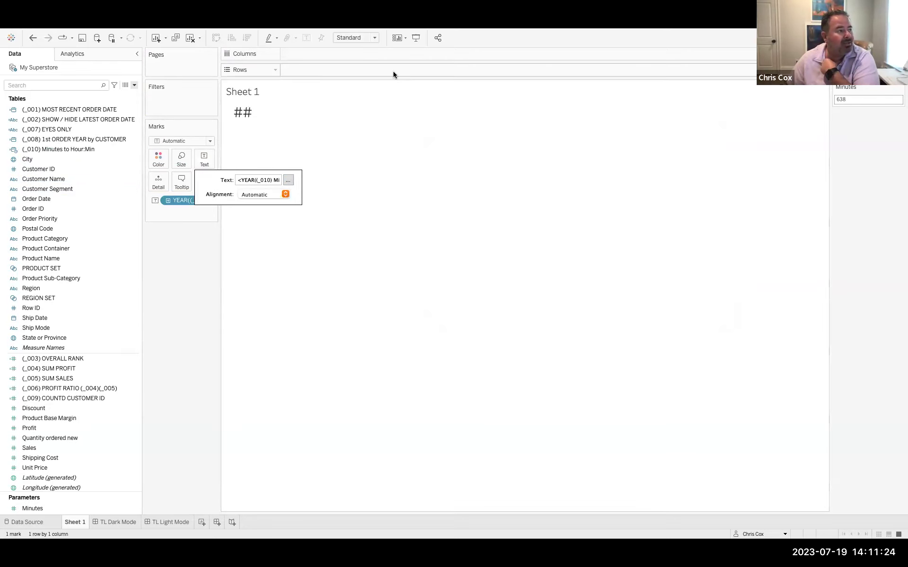
# Step: Fit the view to the sheet's width and change the Minutes to Hour:Min text field from year to exact date
pyautogui.click(355, 37)
pyautogui.click(349, 53)
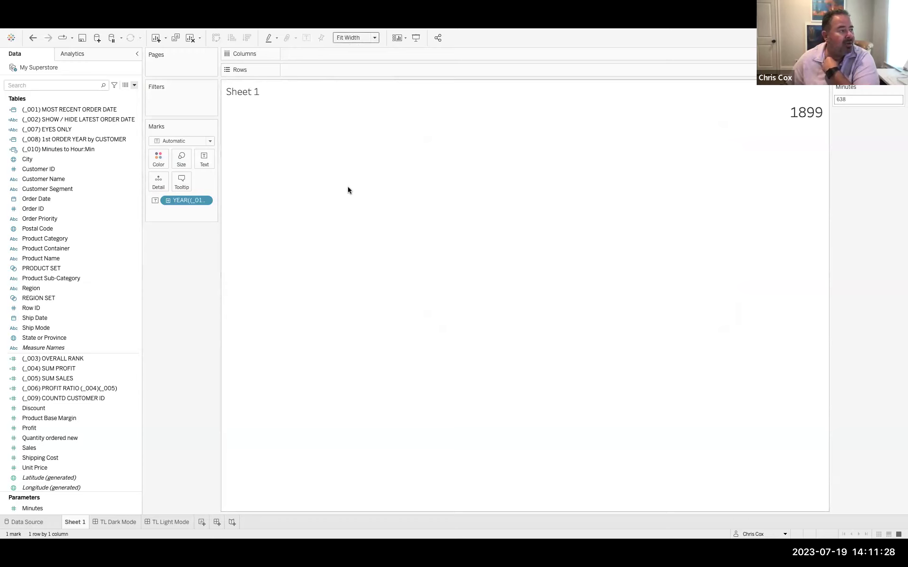
pyautogui.click(204, 200)
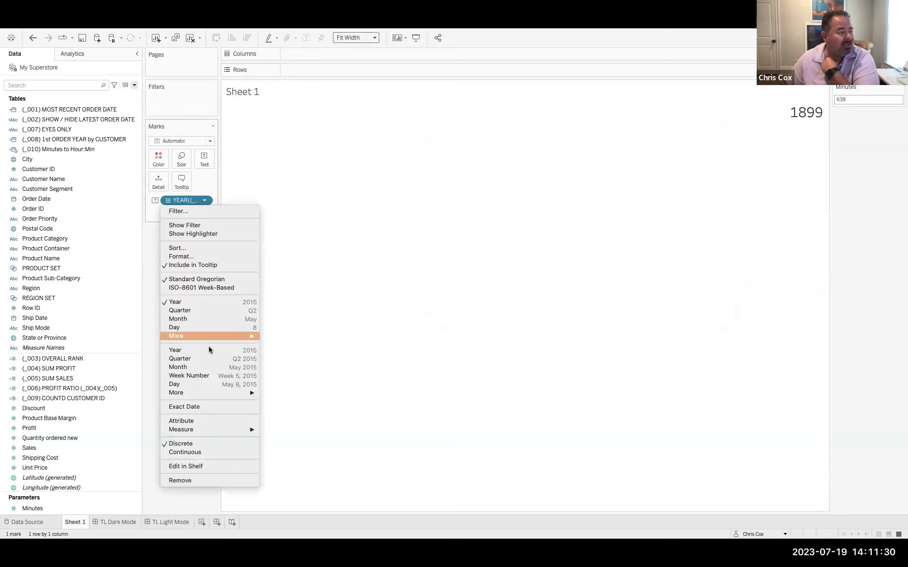
pyautogui.click(214, 406)
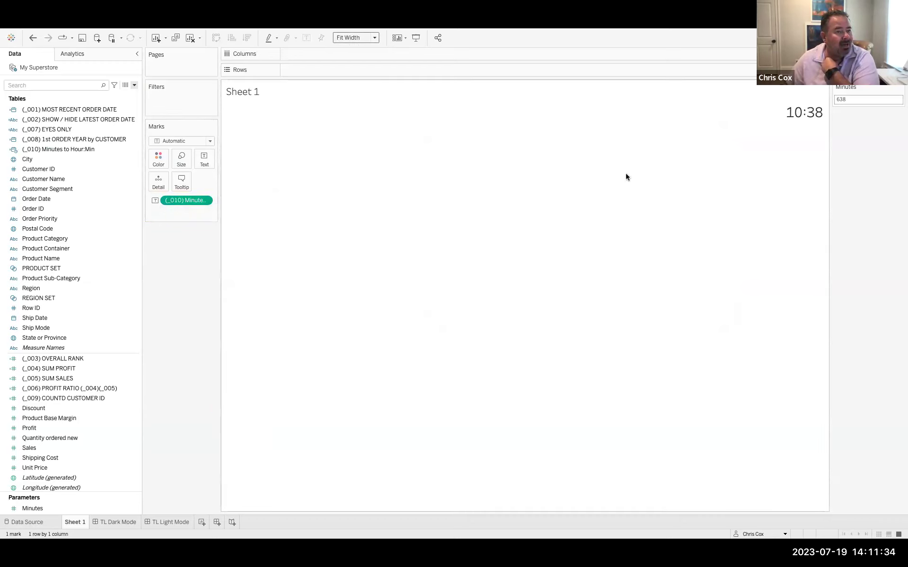
pyautogui.moveTo(805, 122)
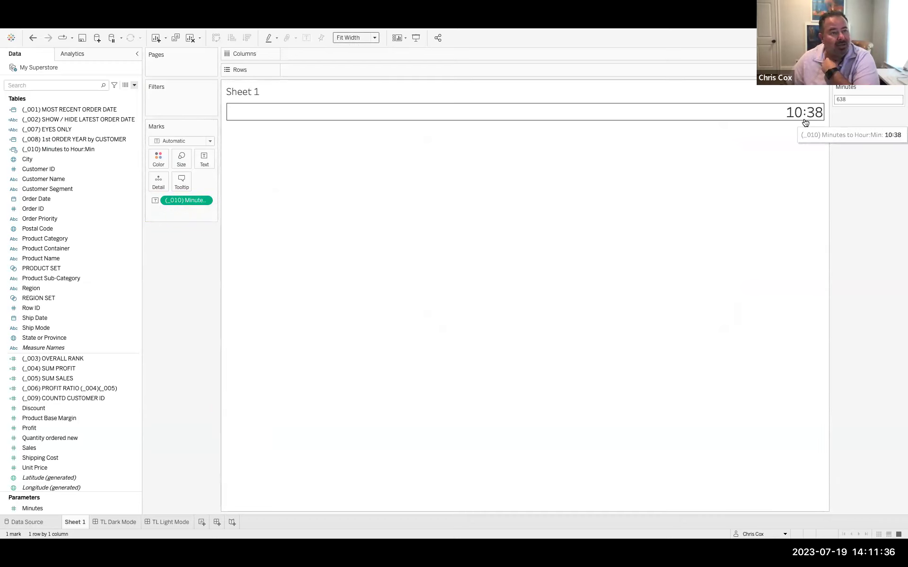
# Step: Apply the custom date format hh:mm:ss to the Minutes to Hour:Min text field and close the formatting pane
pyautogui.click(207, 202)
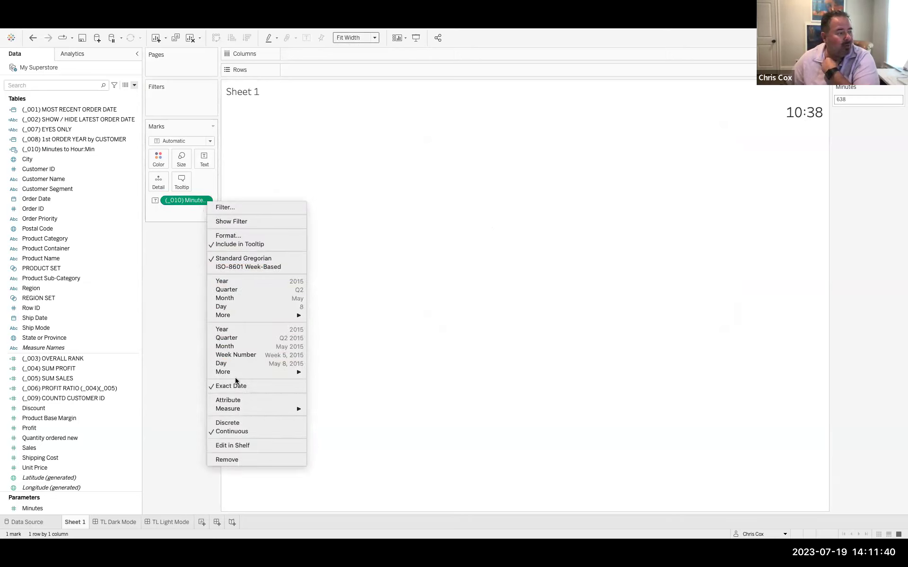
pyautogui.click(182, 239)
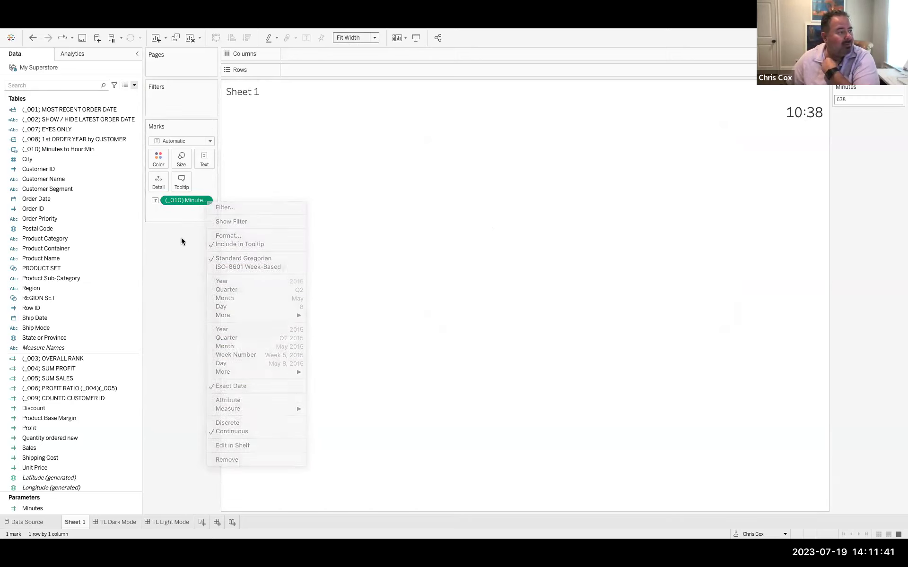
pyautogui.click(198, 203)
pyautogui.click(216, 235)
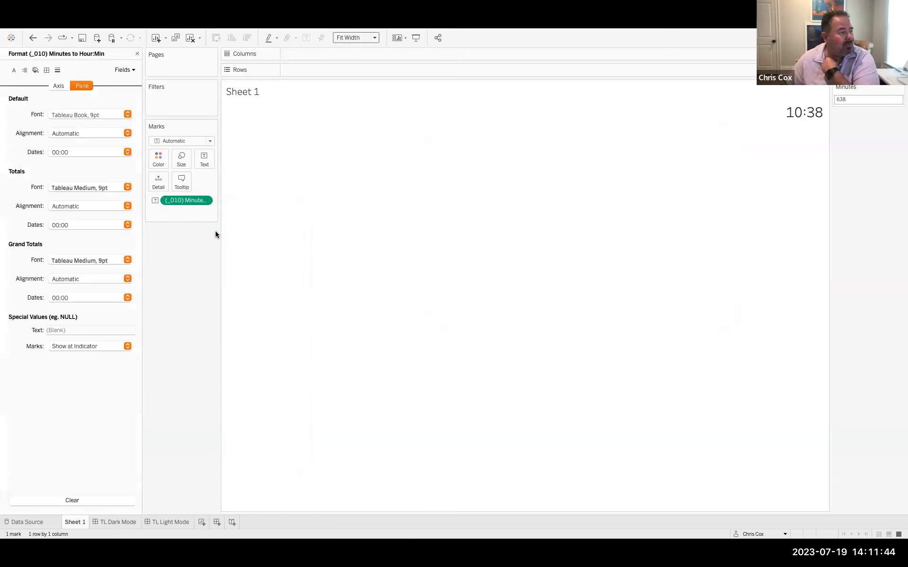
pyautogui.click(77, 152)
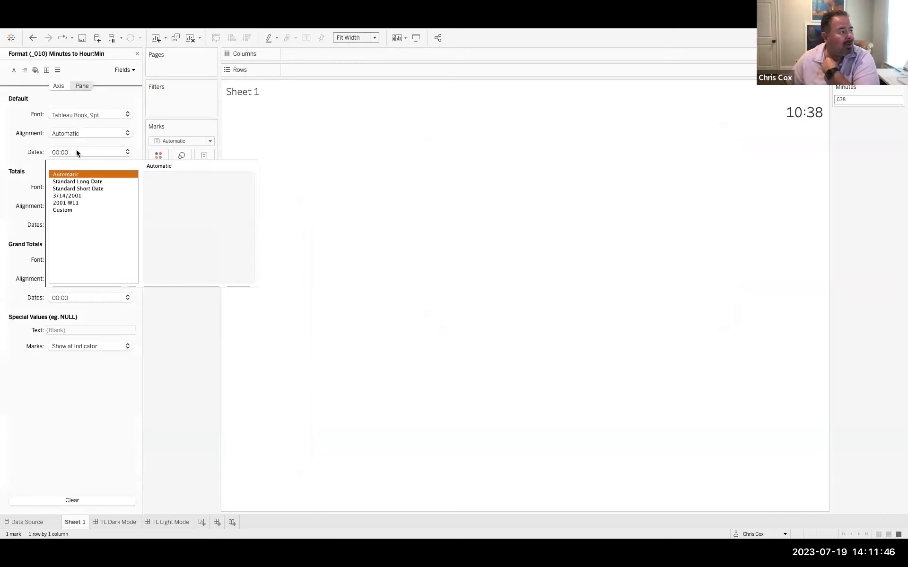
pyautogui.click(72, 211)
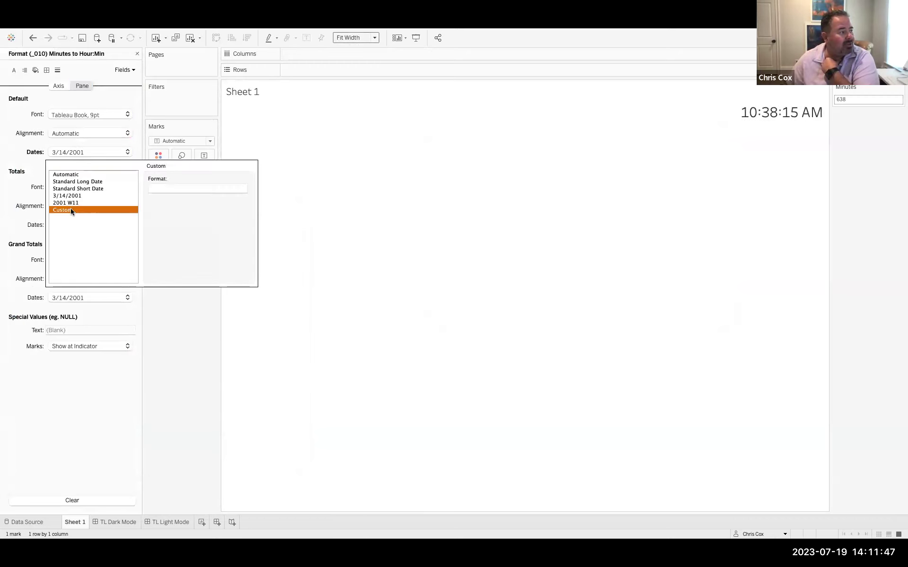
pyautogui.click(167, 188)
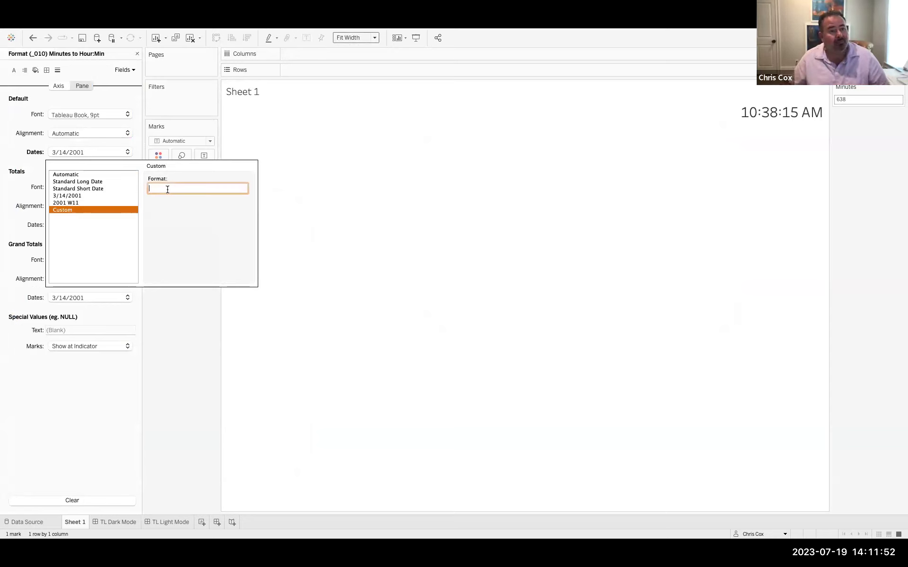
pyautogui.write('h')
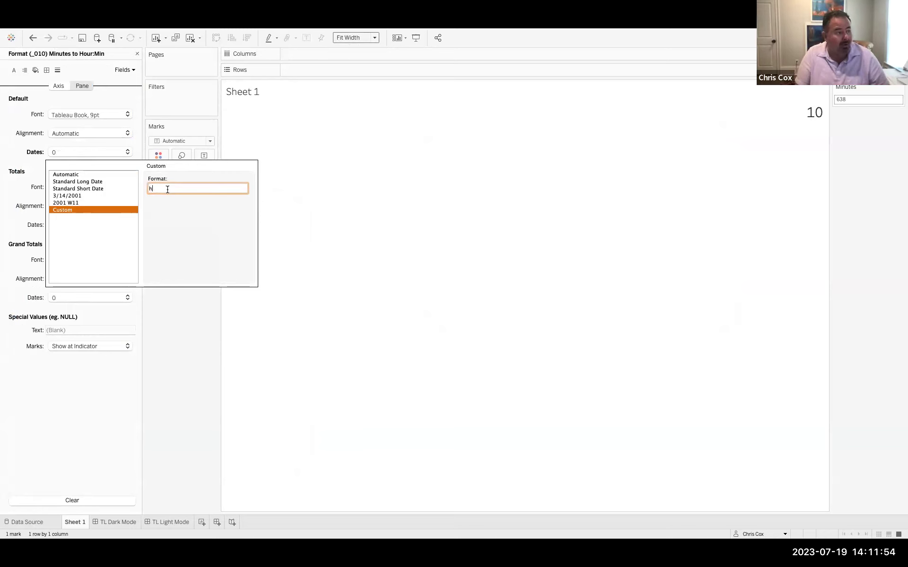
pyautogui.write('h:mm')
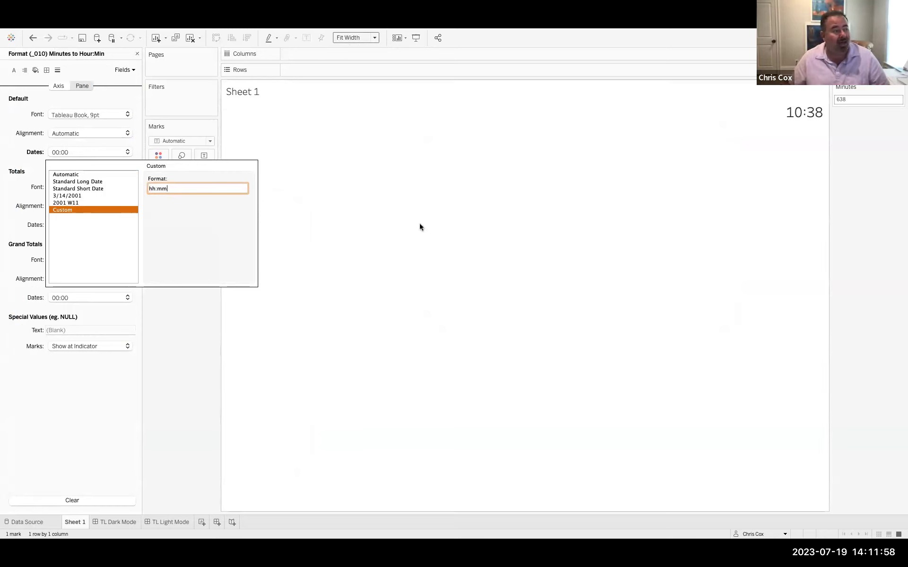
pyautogui.write(':')
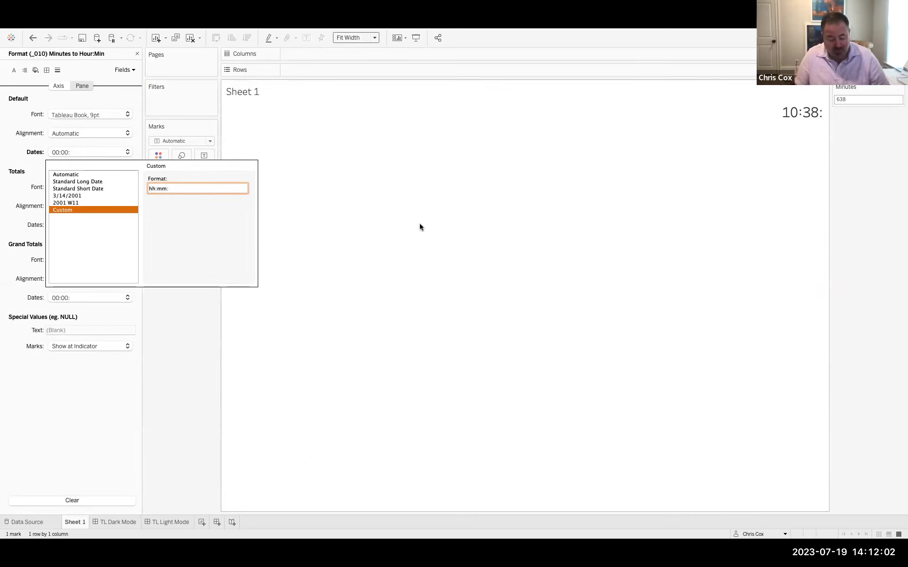
pyautogui.write('ss')
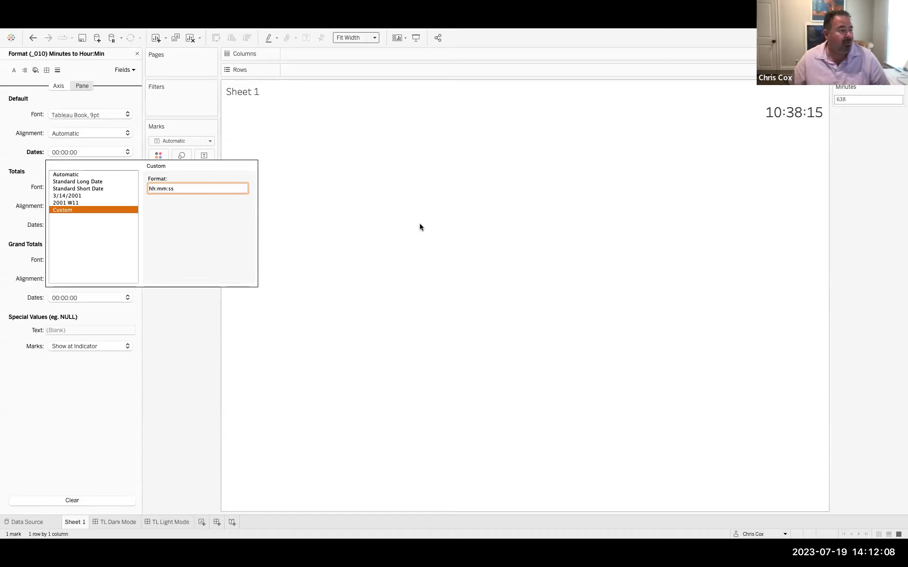
pyautogui.click(420, 227)
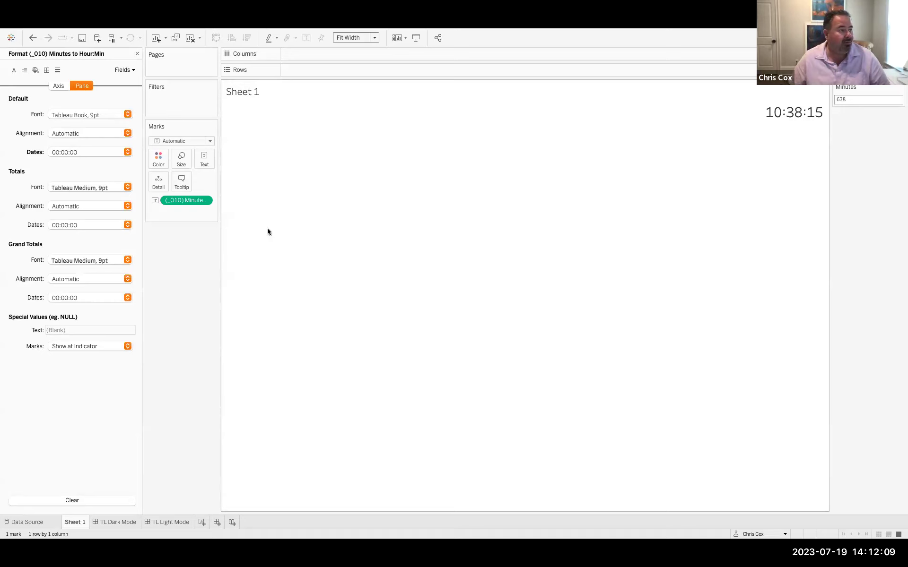
pyautogui.click(138, 55)
# Step: Set the Minutes parameter to 1236
pyautogui.click(863, 99)
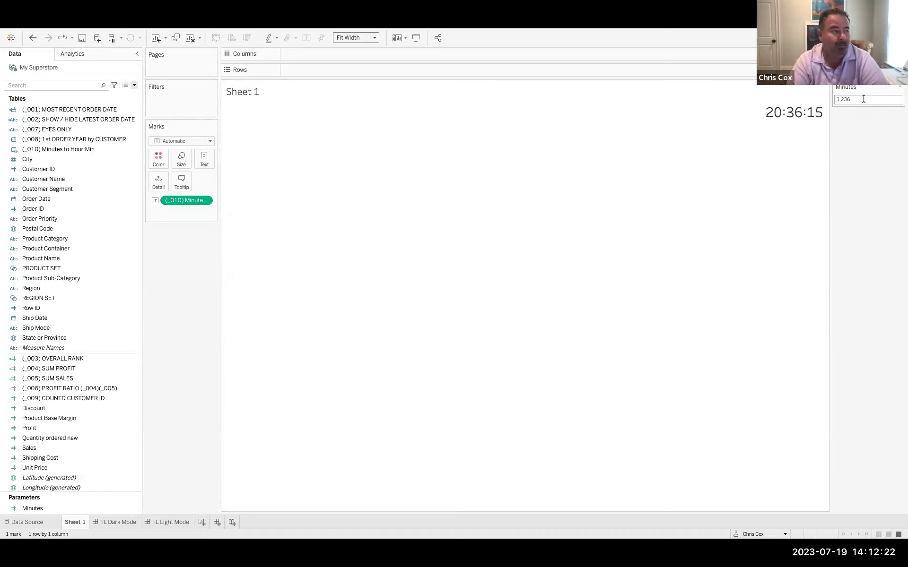
# Step: Set the seconds argument in the (_010) Minutes to Hour:Min formula to 0, apply it, and show the MAKETIME function reference
pyautogui.rightClick(99, 149)
pyautogui.click(123, 201)
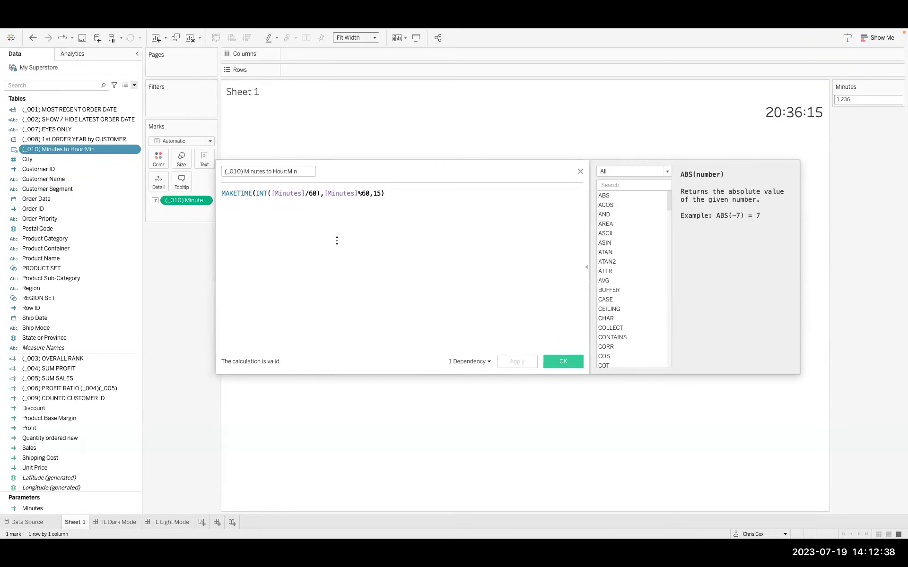
pyautogui.doubleClick(378, 192)
pyautogui.press('BackSpace')
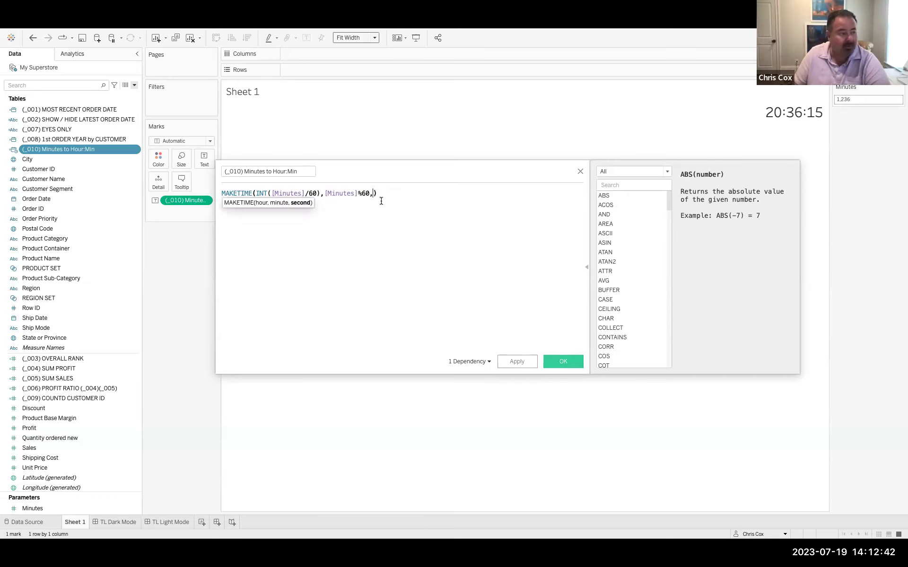
pyautogui.write('0')
pyautogui.click(517, 361)
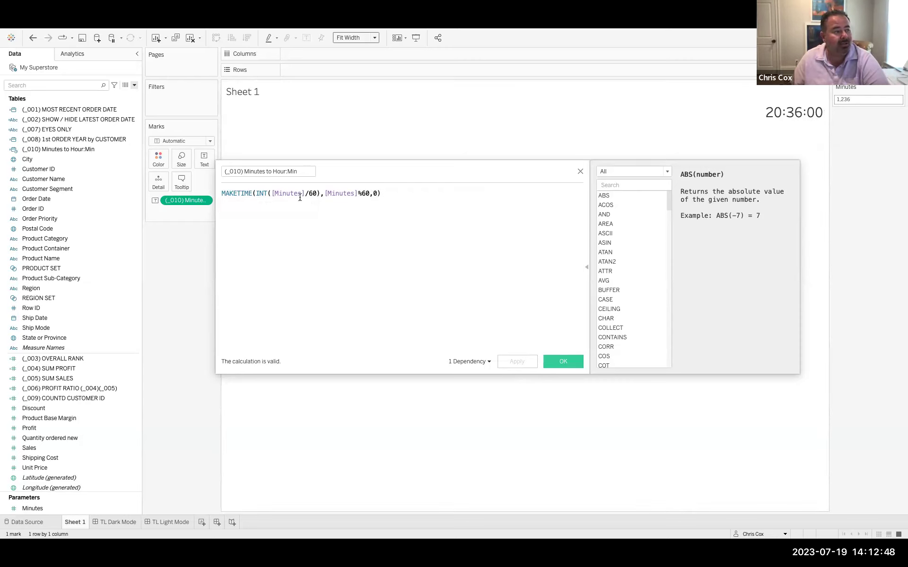
pyautogui.click(229, 189)
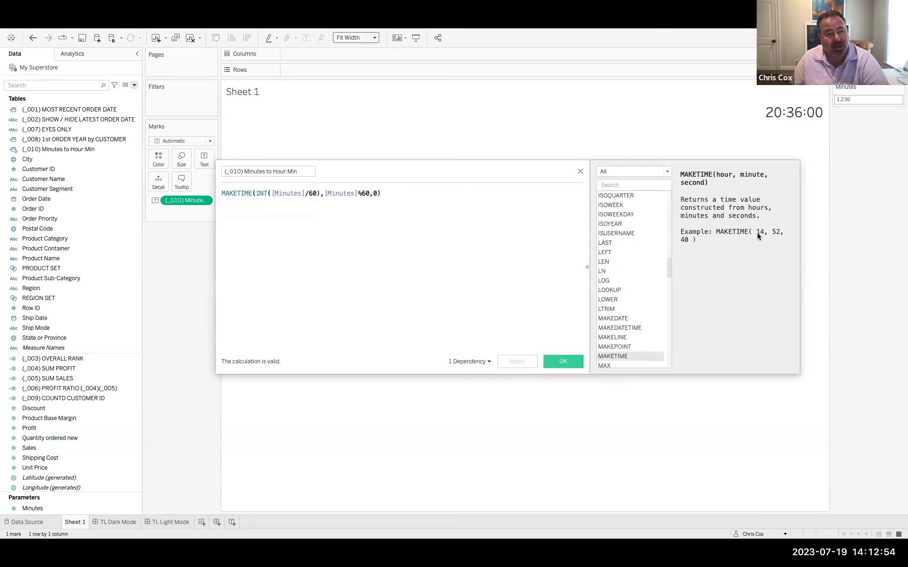
pyautogui.click(362, 194)
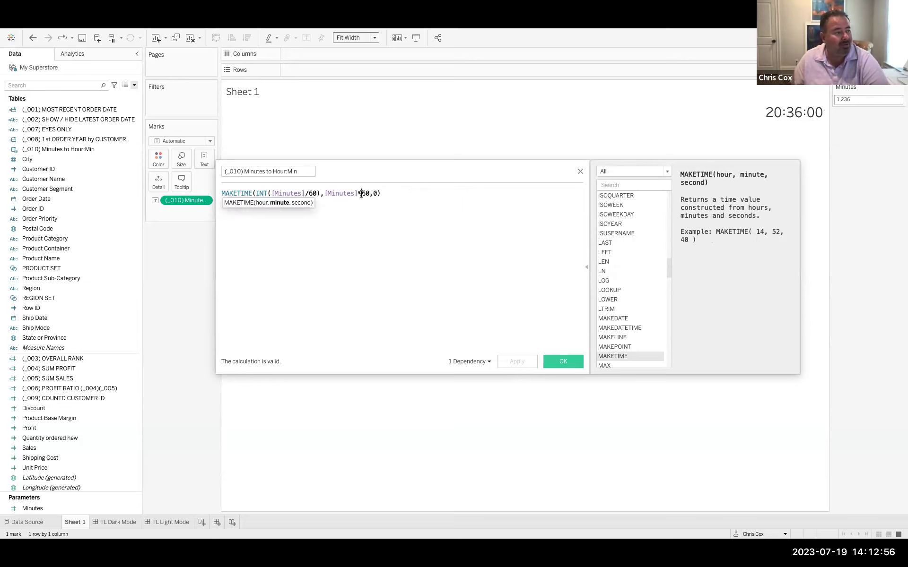
pyautogui.press('BackSpace')
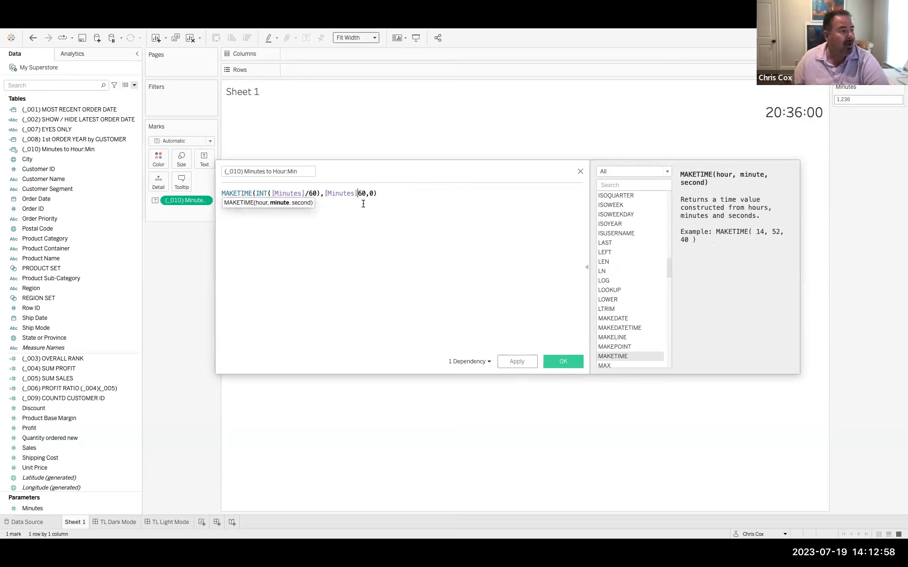
pyautogui.write('%')
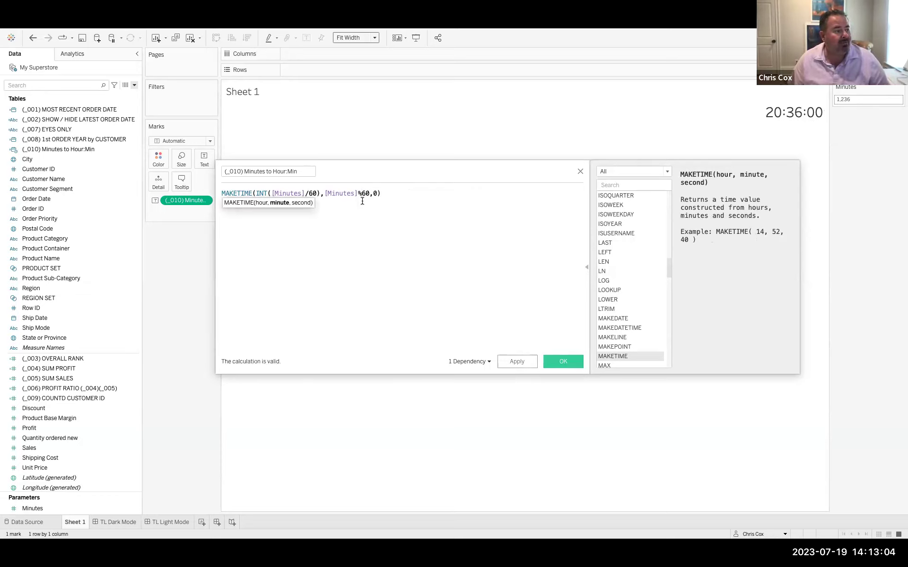
pyautogui.press('BackSpace')
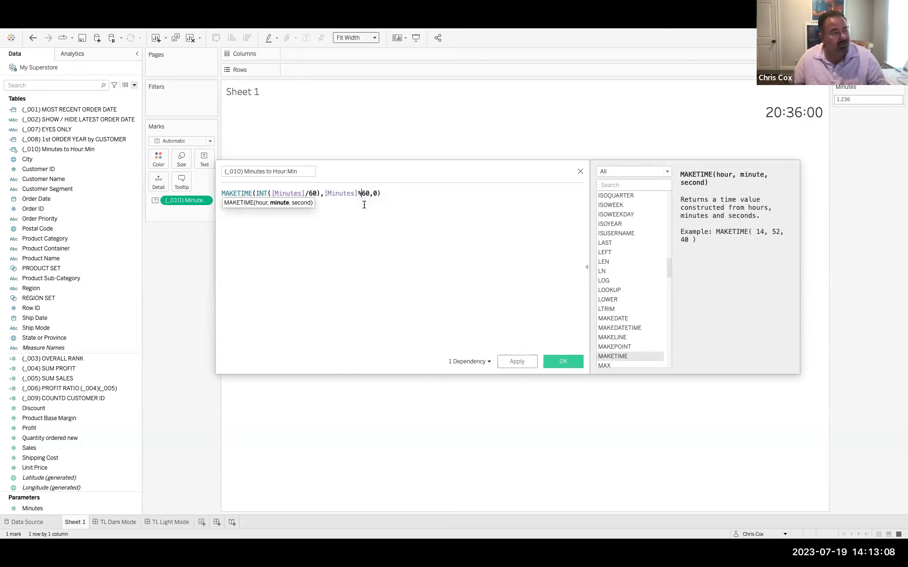
pyautogui.write('%')
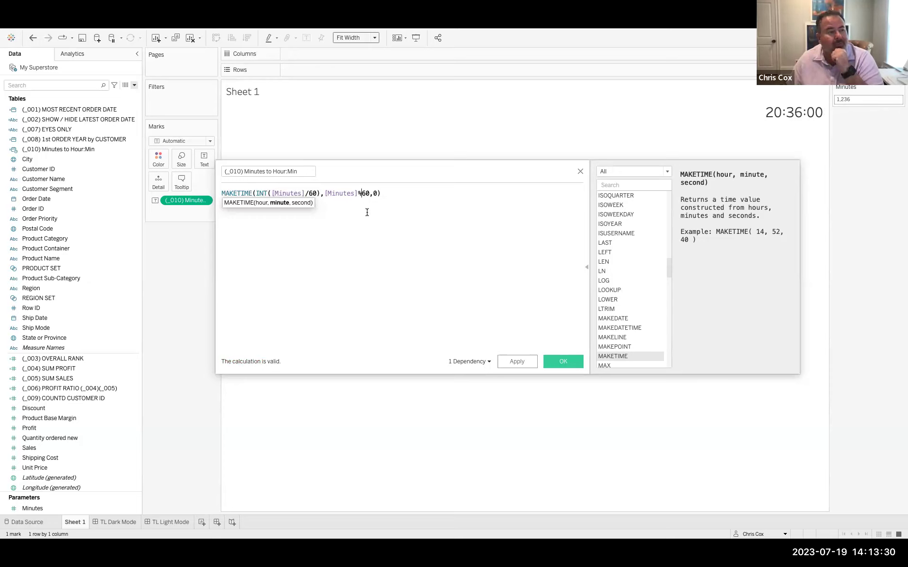
# Step: Set the Minutes parameter to 63
pyautogui.doubleClick(835, 98)
pyautogui.write('63')
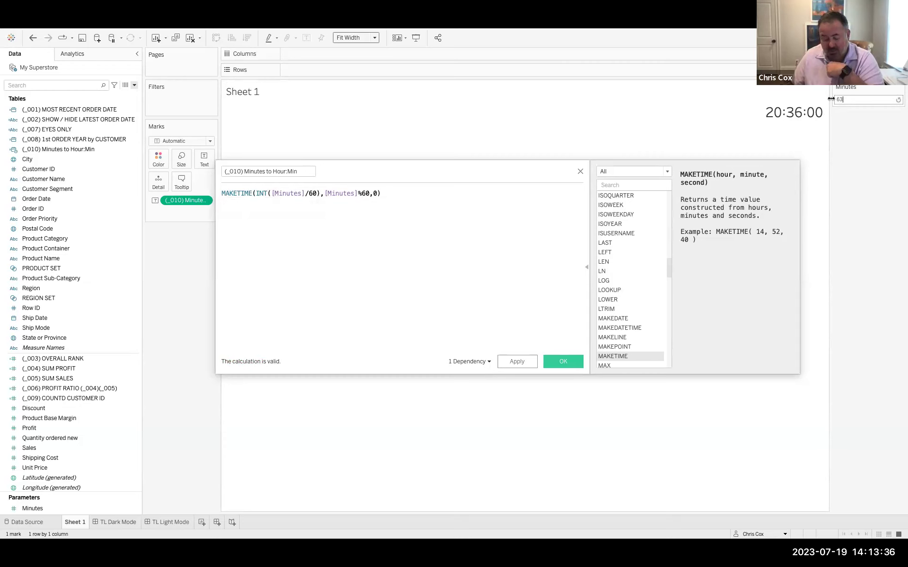
pyautogui.press('Return')
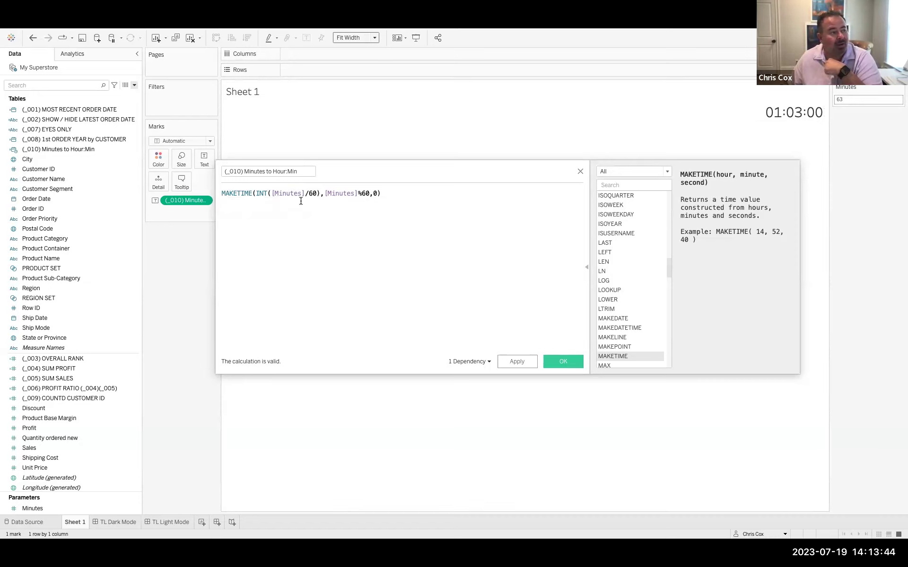
# Step: Try replacing the modulo operator with division in the formula's minute argument, making it [Minutes]/60, and apply the change
pyautogui.click(365, 204)
pyautogui.press('BackSpace')
pyautogui.write('/')
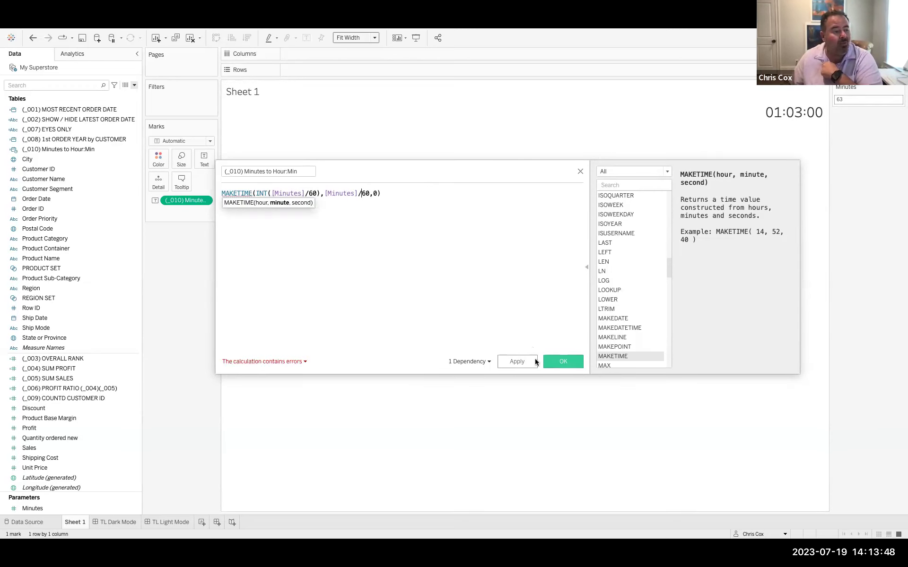
pyautogui.click(535, 362)
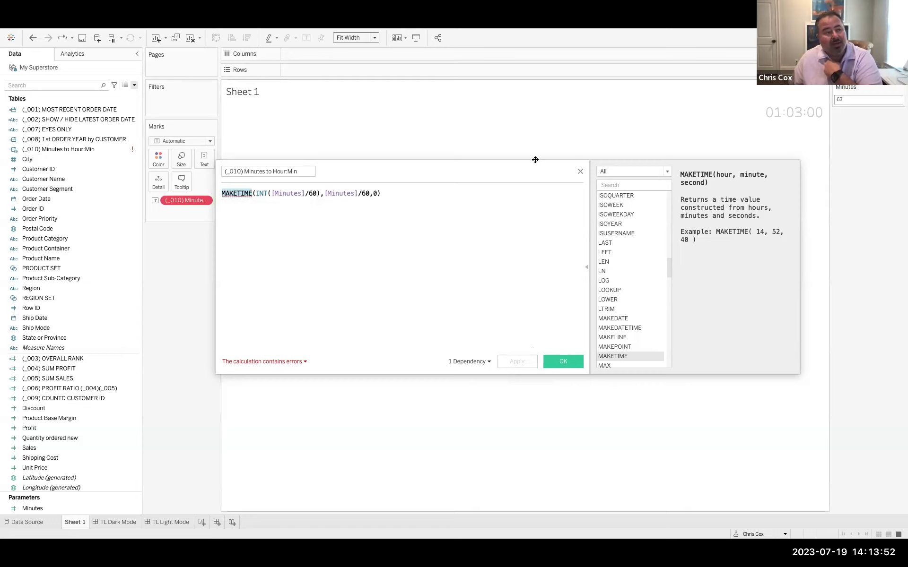
# Step: Restore the minute argument to [Minutes]%60, apply the formula, and close the calculation editor with the change accepted
pyautogui.click(362, 195)
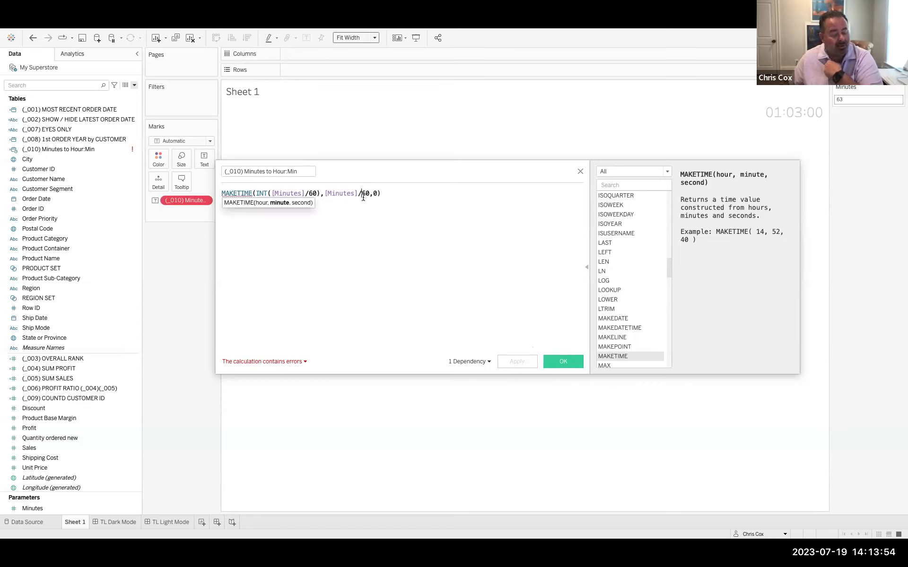
pyautogui.press('BackSpace')
pyautogui.write('%')
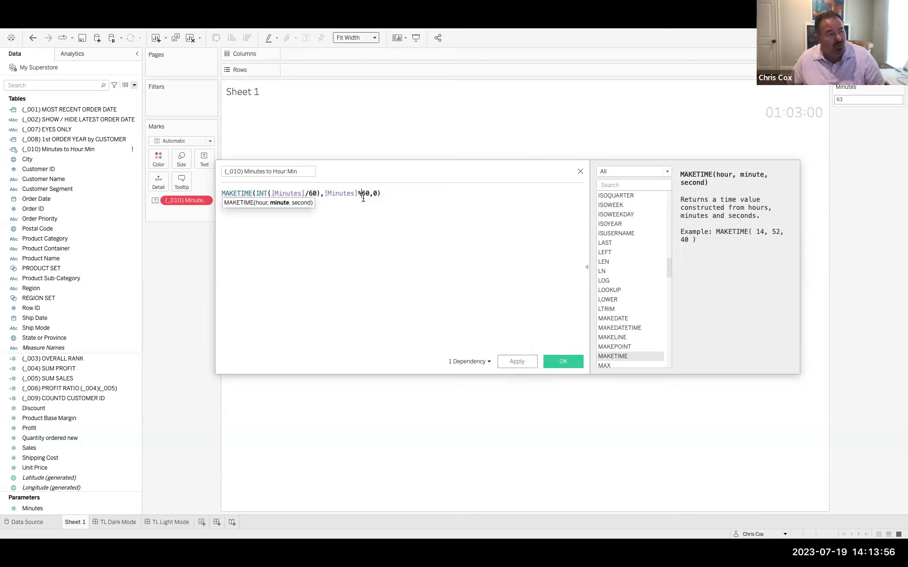
pyautogui.click(515, 361)
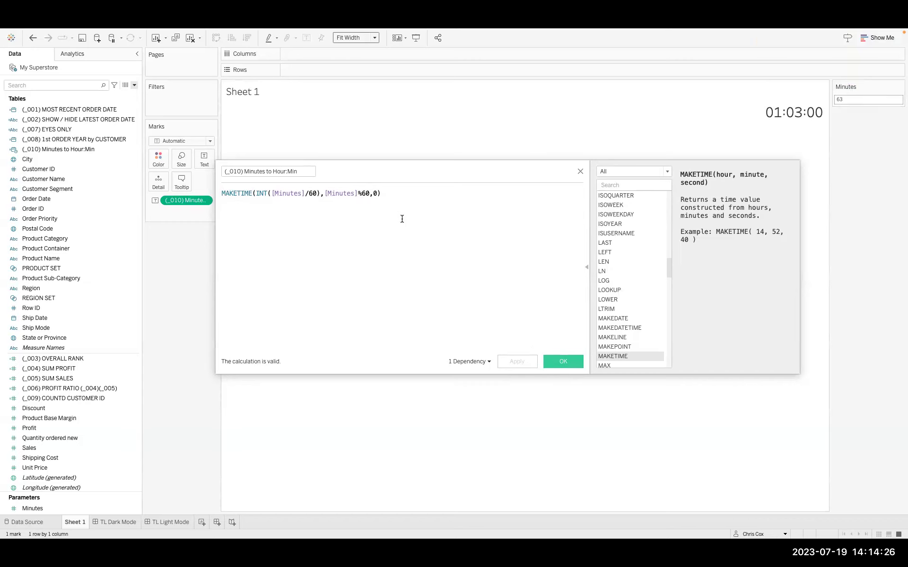
pyautogui.click(868, 101)
pyautogui.click(564, 362)
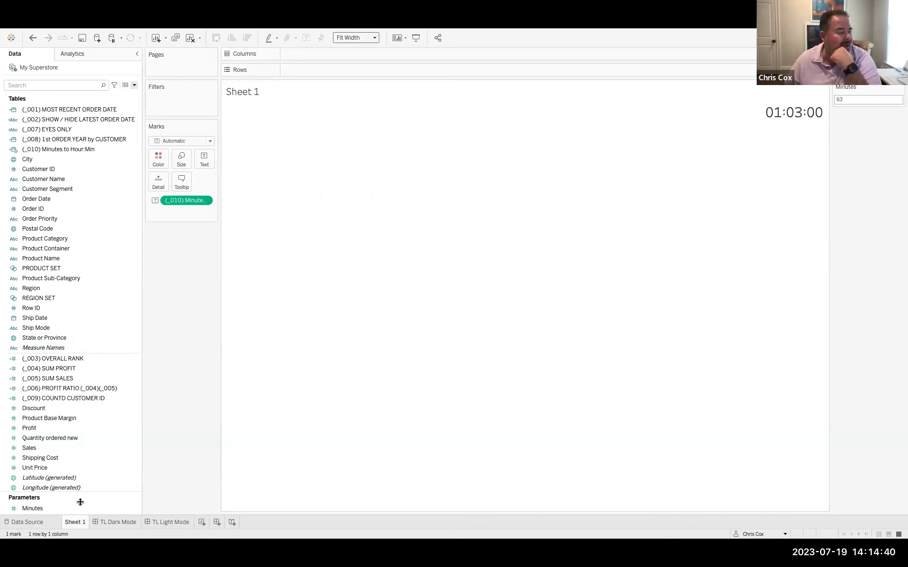
pyautogui.click(134, 85)
pyautogui.click(89, 94)
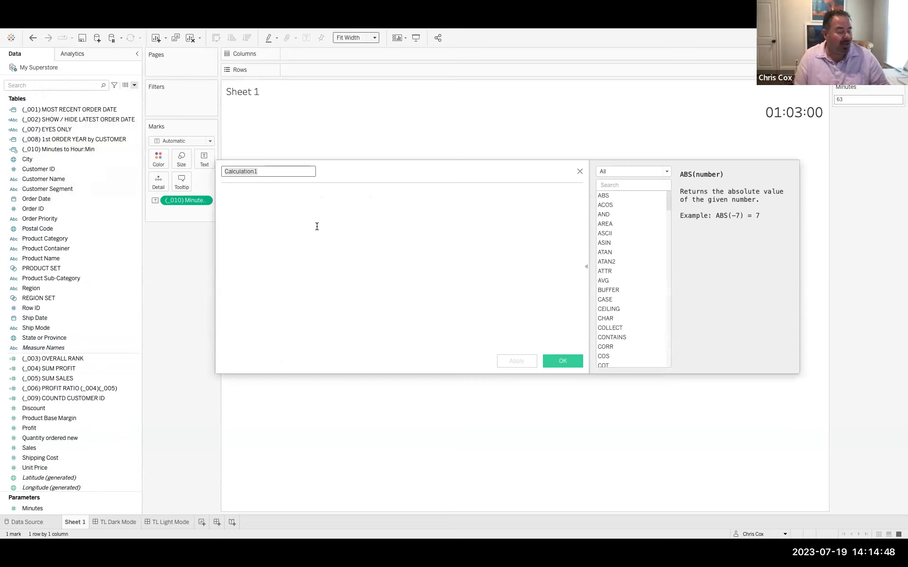
pyautogui.click(579, 172)
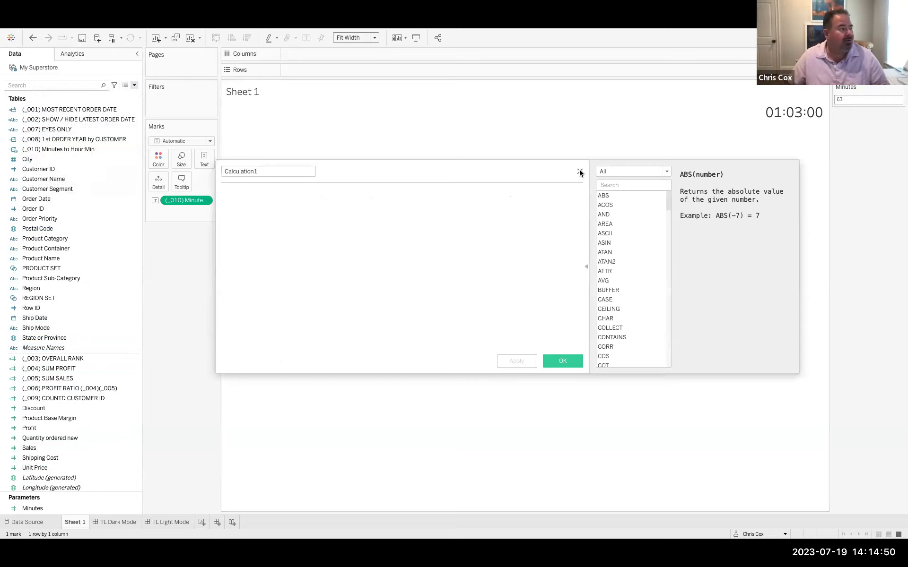
# Step: Start a new parameter and name it Time Value
pyautogui.click(134, 85)
pyautogui.click(128, 106)
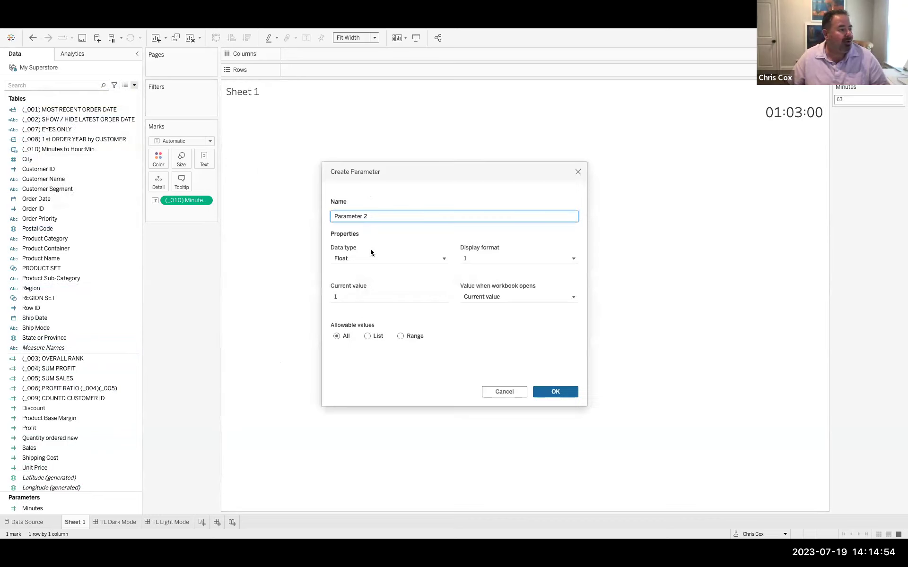
pyautogui.moveTo(371, 216); pyautogui.dragTo(299, 213)
pyautogui.write('D')
pyautogui.press('BackSpace')
pyautogui.write('Dat')
pyautogui.press('BackSpace')
pyautogui.press('BackSpace')
pyautogui.press('BackSpace')
pyautogui.write('Time Value')
# Step: Set the Time Value parameter's data type to String and its current value to 4.23.15, and create it
pyautogui.click(357, 260)
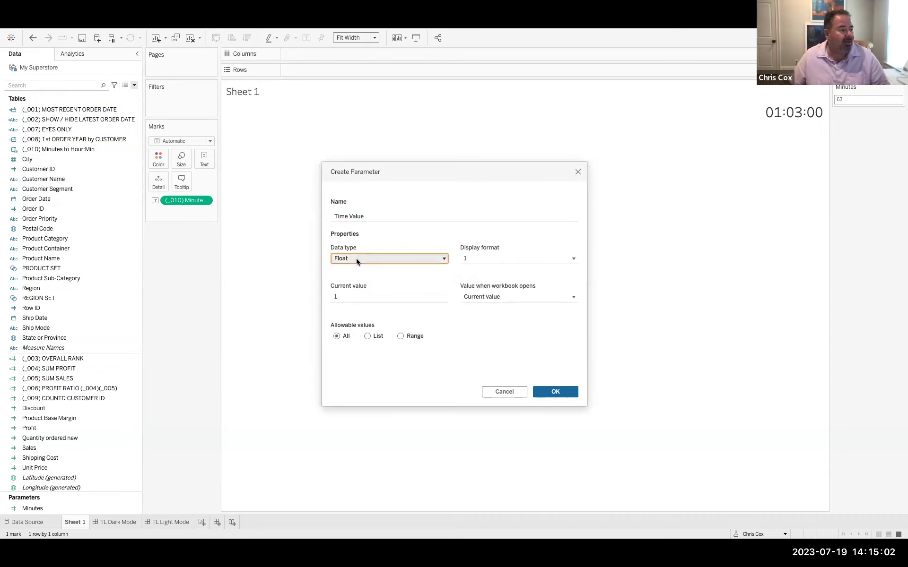
pyautogui.click(360, 291)
pyautogui.click(357, 297)
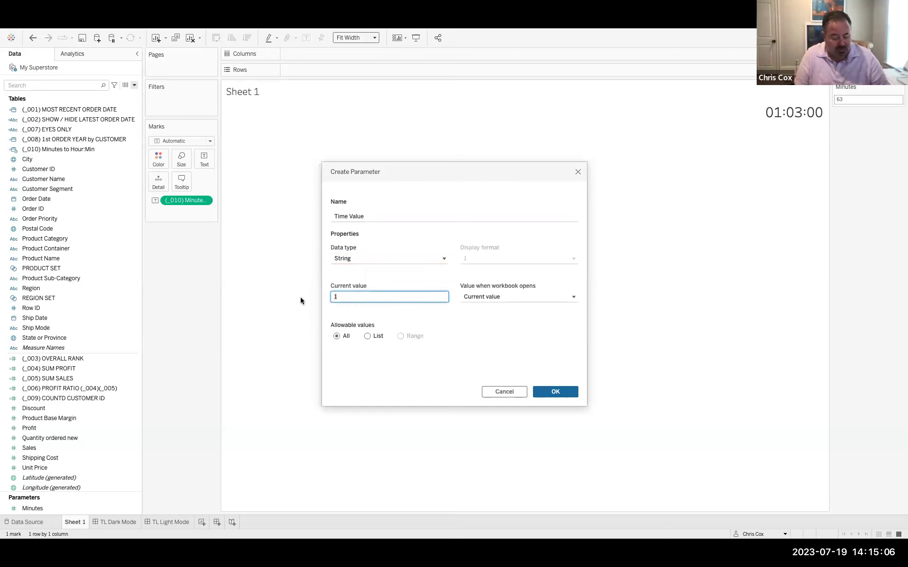
pyautogui.write('4')
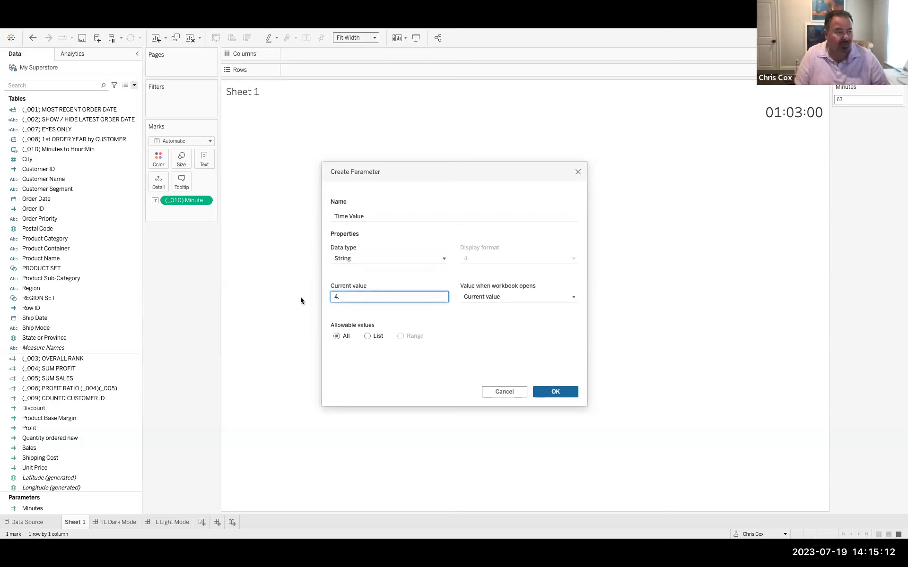
pyautogui.write('.23')
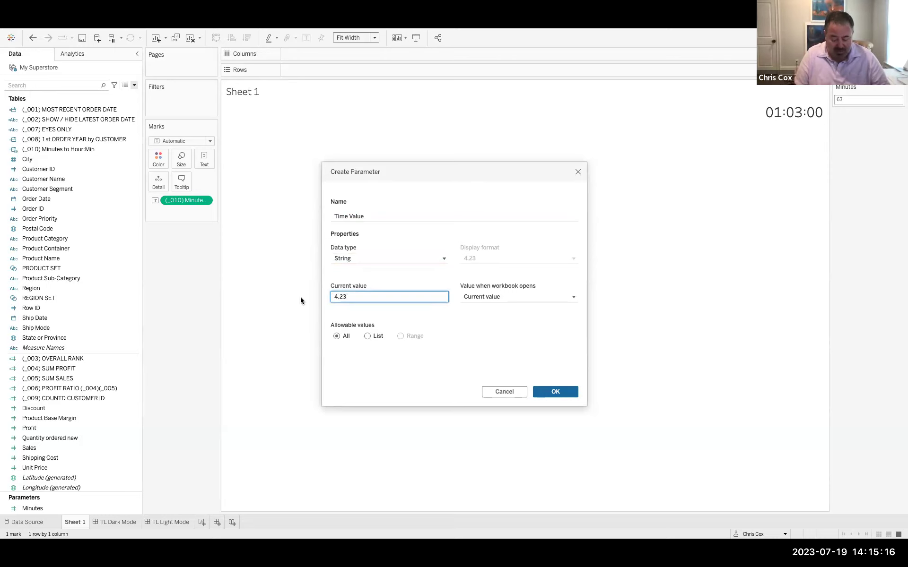
pyautogui.write('.15')
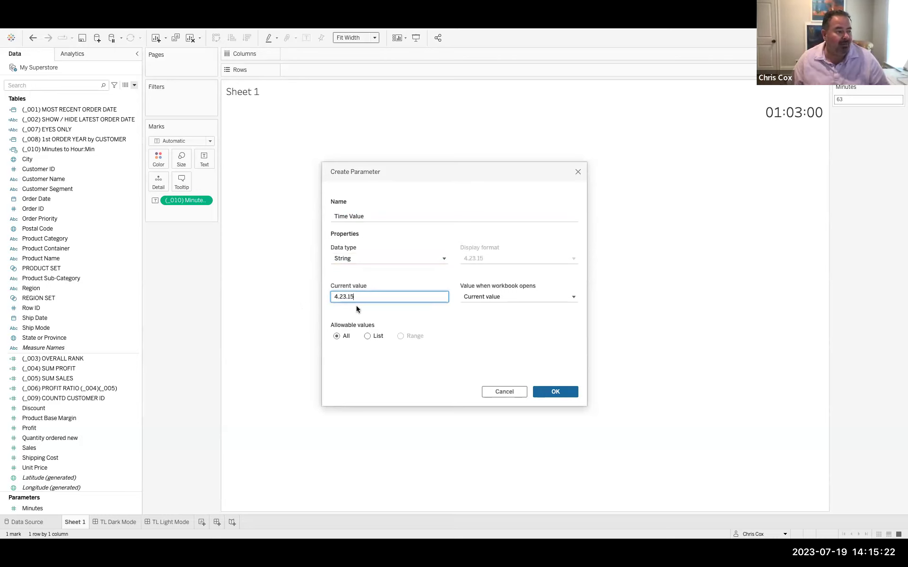
pyautogui.click(556, 392)
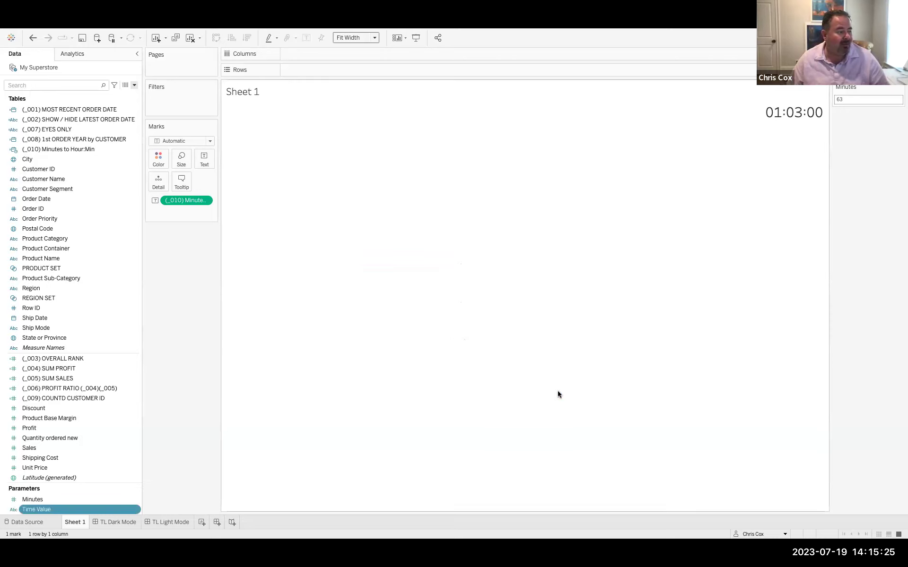
# Step: Start a calculated field from the Time Value parameter and try opening a MID function around [Time Value]
pyautogui.rightClick(127, 510)
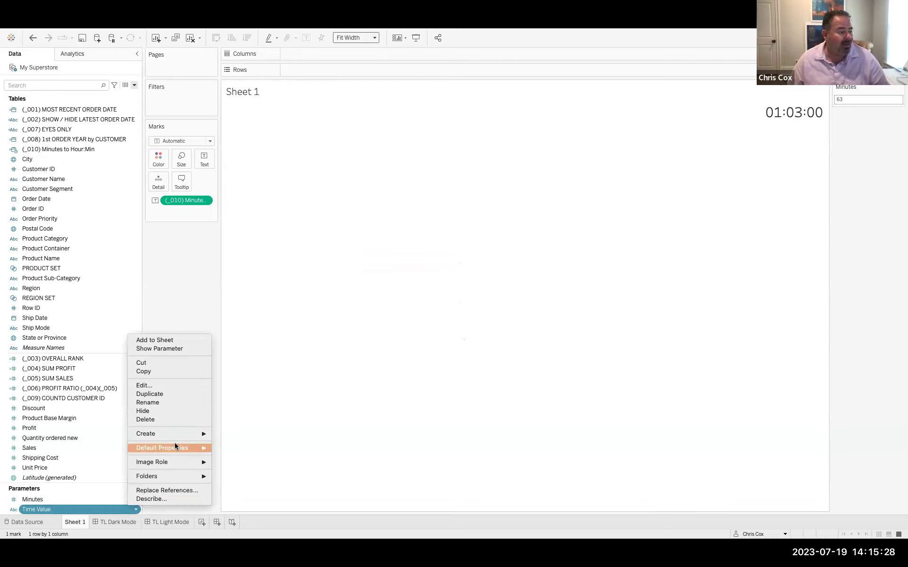
pyautogui.moveTo(184, 436)
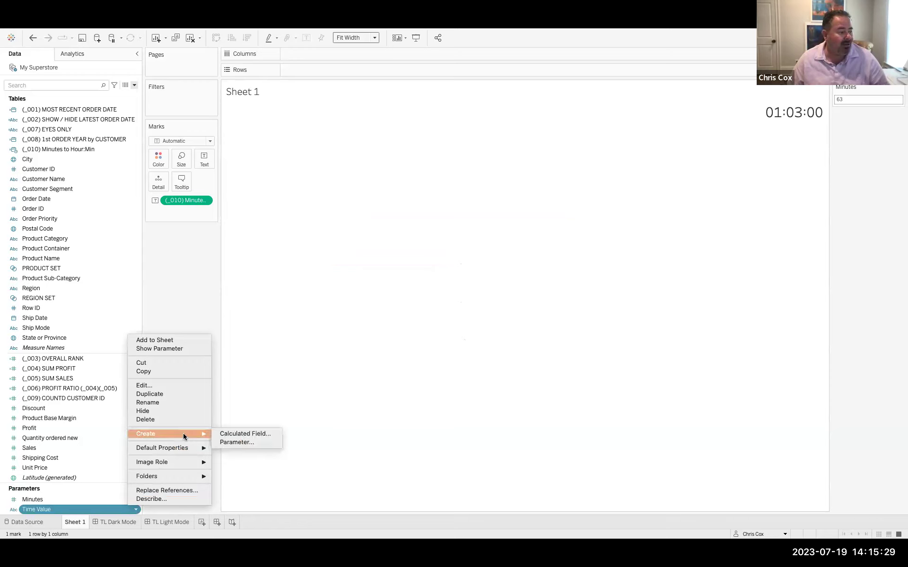
pyautogui.click(234, 433)
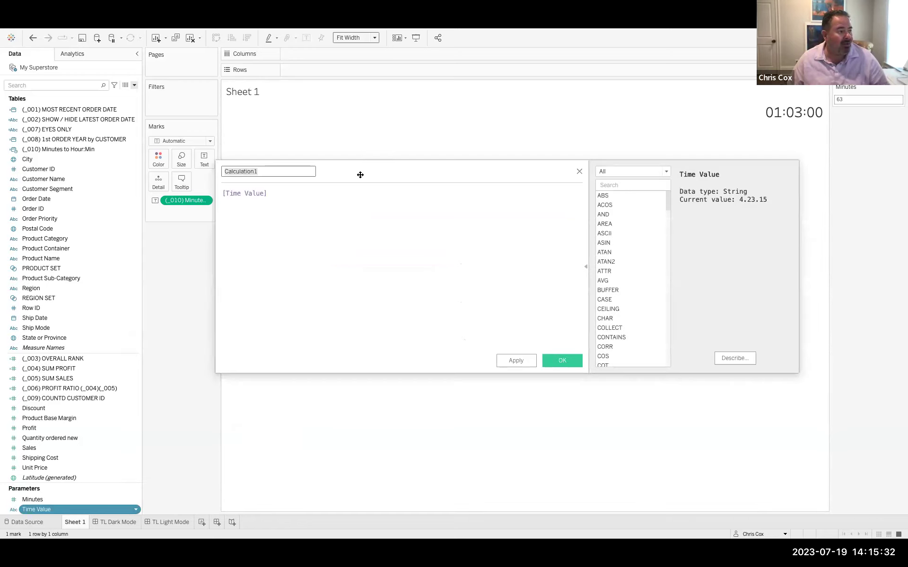
pyautogui.moveTo(359, 176); pyautogui.dragTo(463, 193)
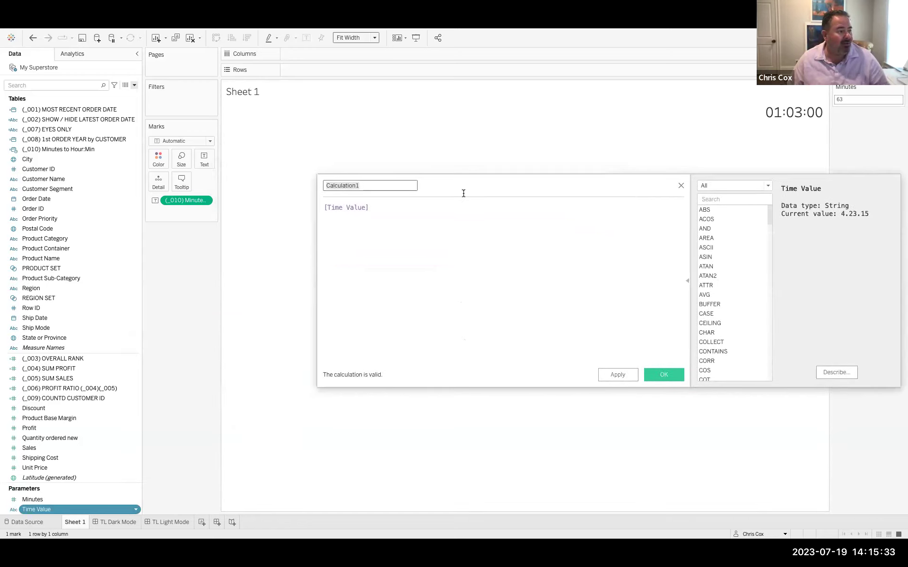
pyautogui.click(324, 204)
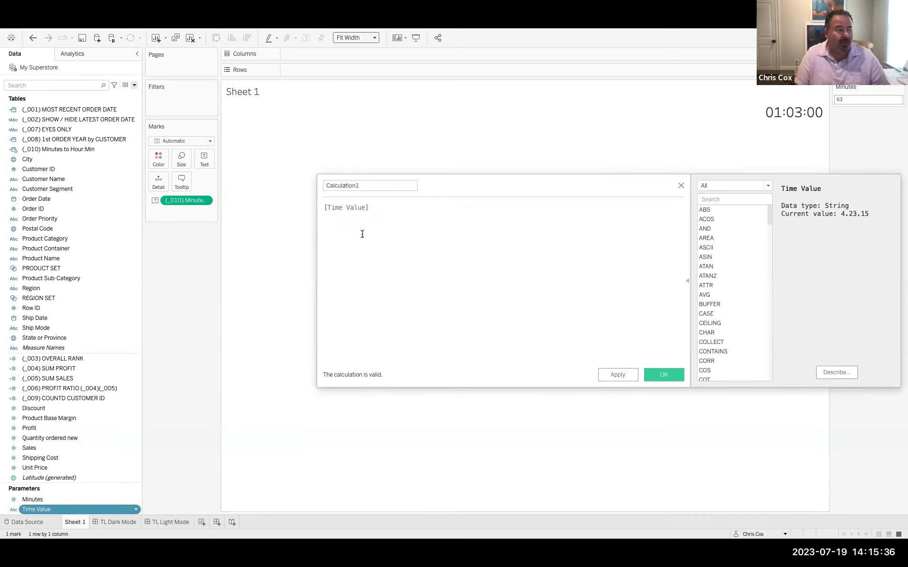
pyautogui.write('Mid(')
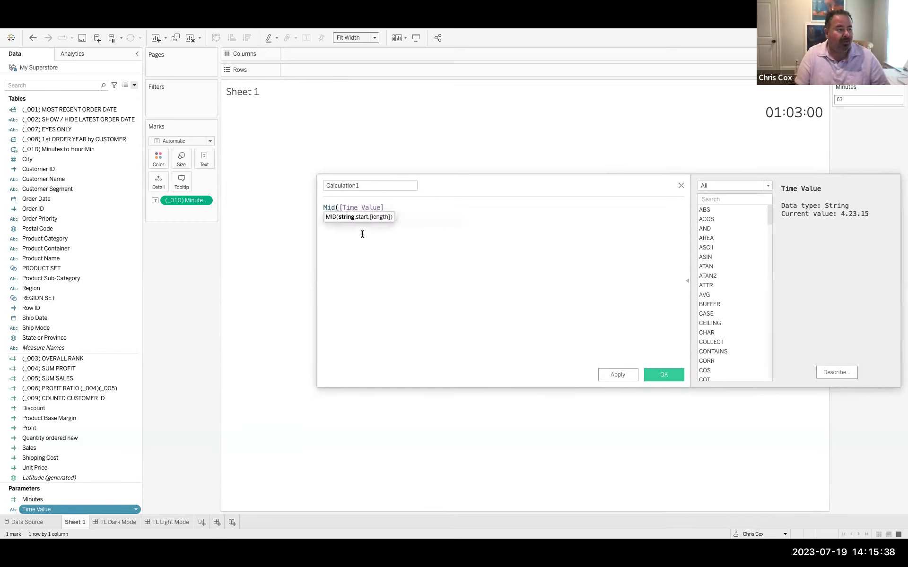
pyautogui.click(391, 207)
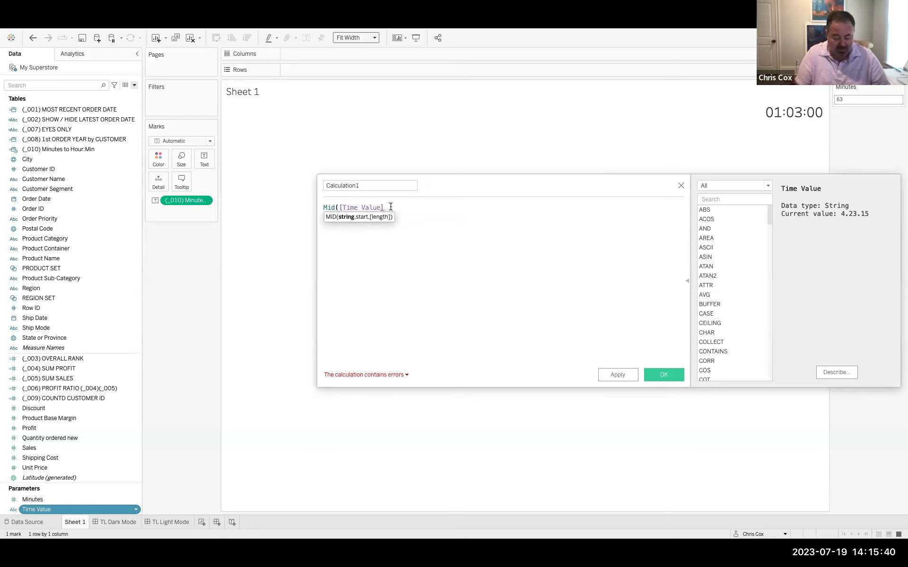
# Step: Try a FIND function for "." in [Time Value] in place of MID, clear the formula, and discard the calculation
pyautogui.doubleClick(327, 207)
pyautogui.write('Find')
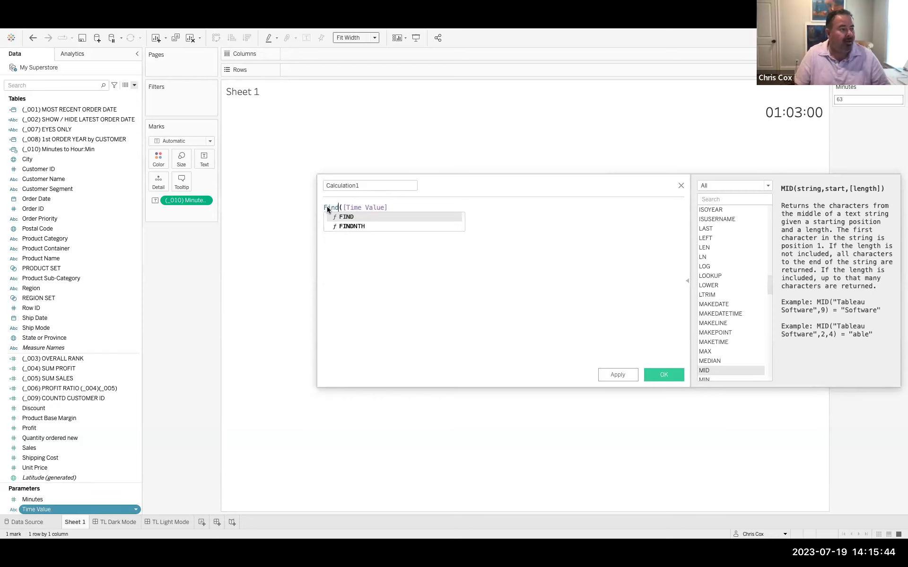
pyautogui.click(402, 208)
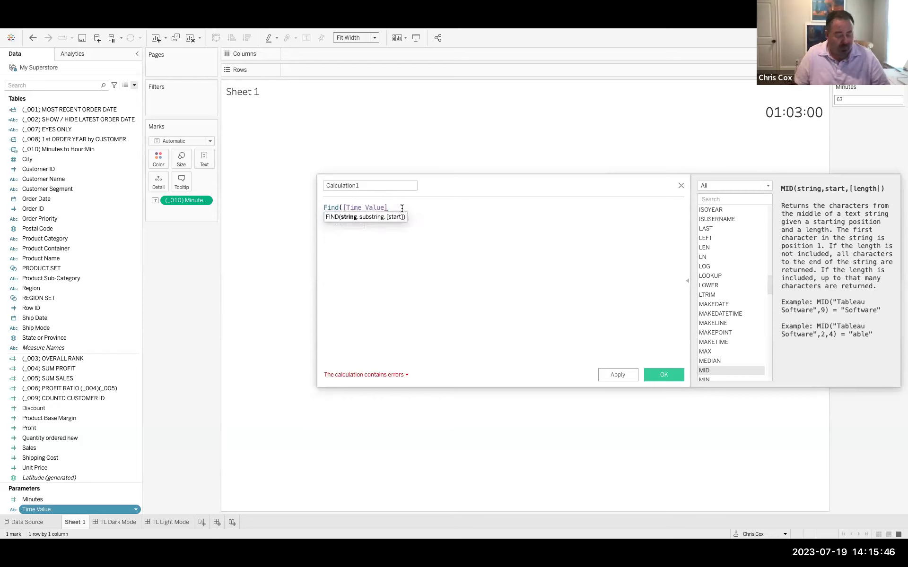
pyautogui.write(', "')
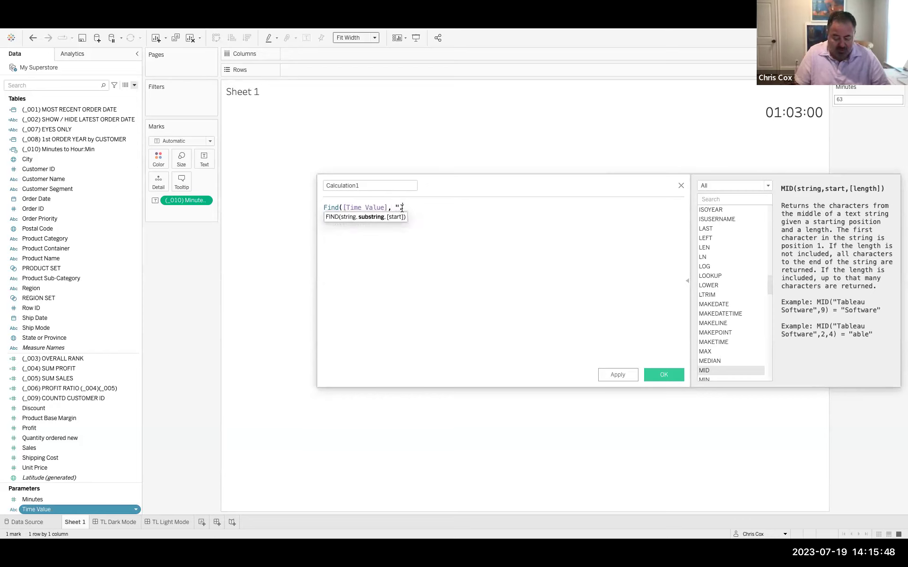
pyautogui.write('.')
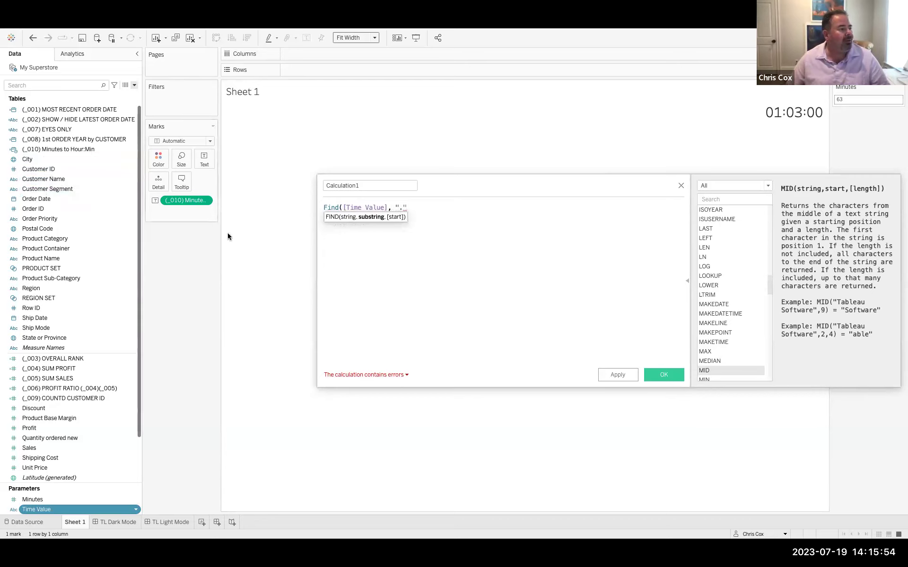
pyautogui.hotkey('ctrl', 'a')
pyautogui.press('BackSpace')
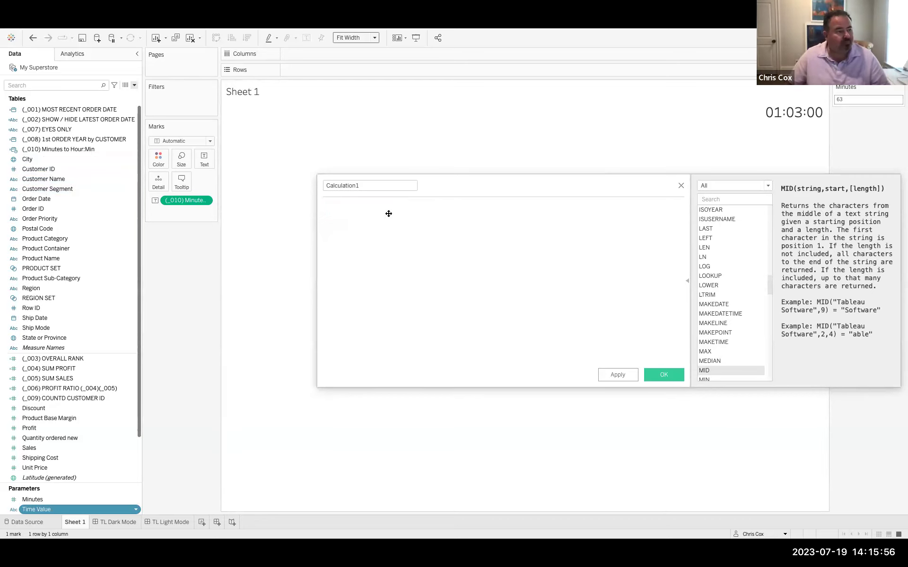
pyautogui.click(681, 186)
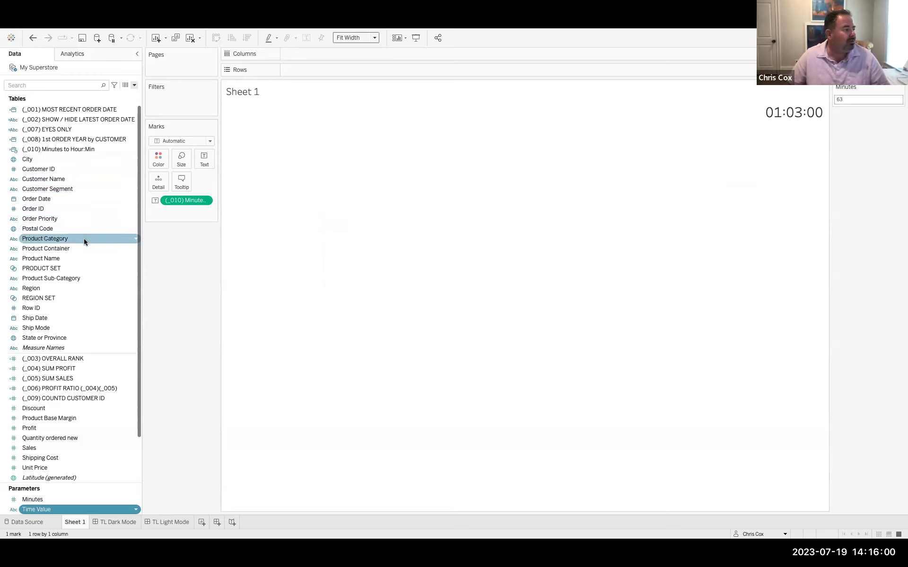
# Step: Create a custom split of the Order Priority field using "." as separator and splitting off the first 1 column
pyautogui.rightClick(84, 216)
pyautogui.moveTo(122, 286)
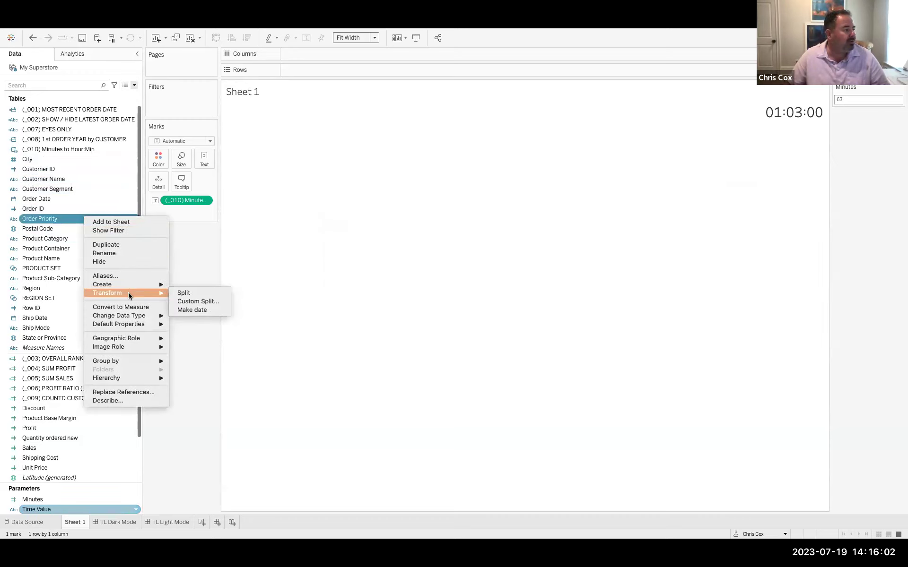
pyautogui.click(211, 301)
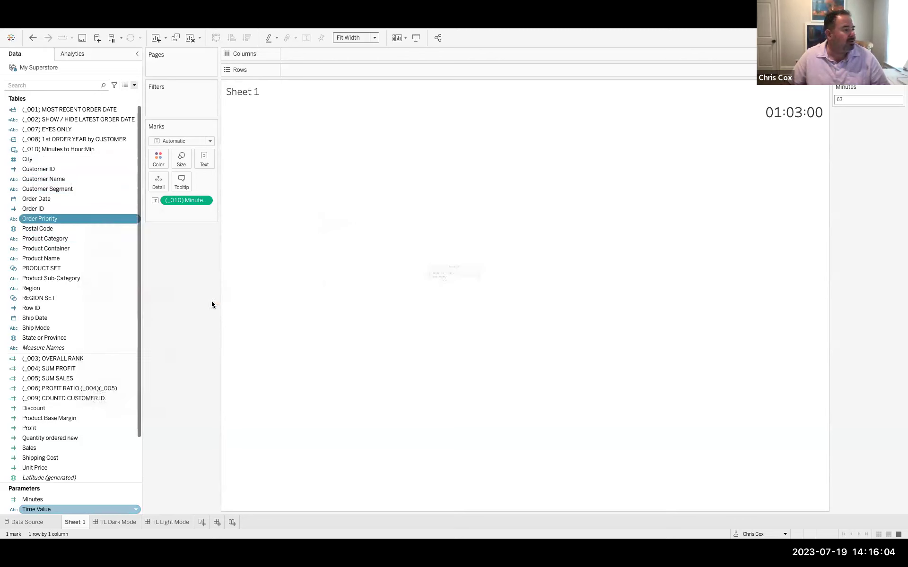
pyautogui.write('.')
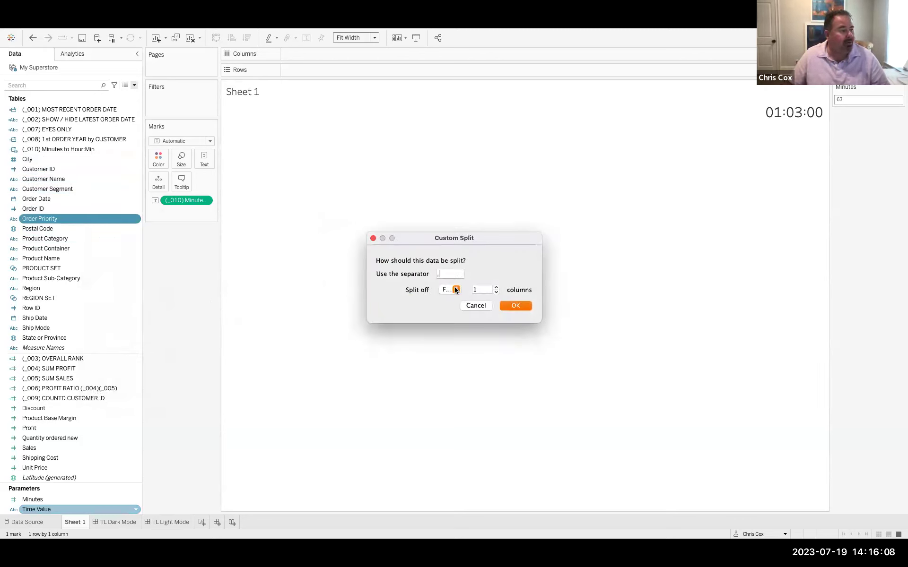
pyautogui.click(515, 306)
# Step: Edit the Order Priority split calculation so its SPLIT function uses [Time Value] in place of [Order Priority]
pyautogui.rightClick(104, 232)
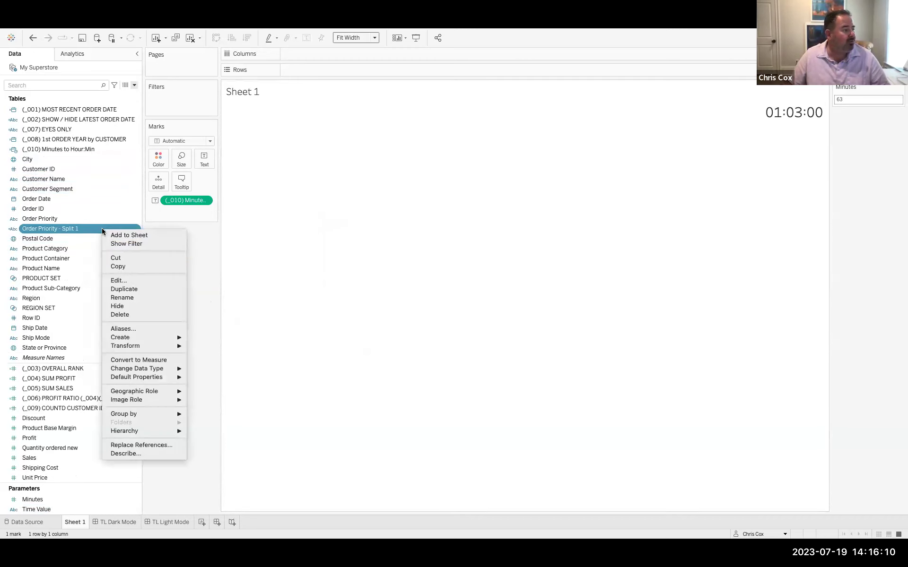
pyautogui.click(142, 283)
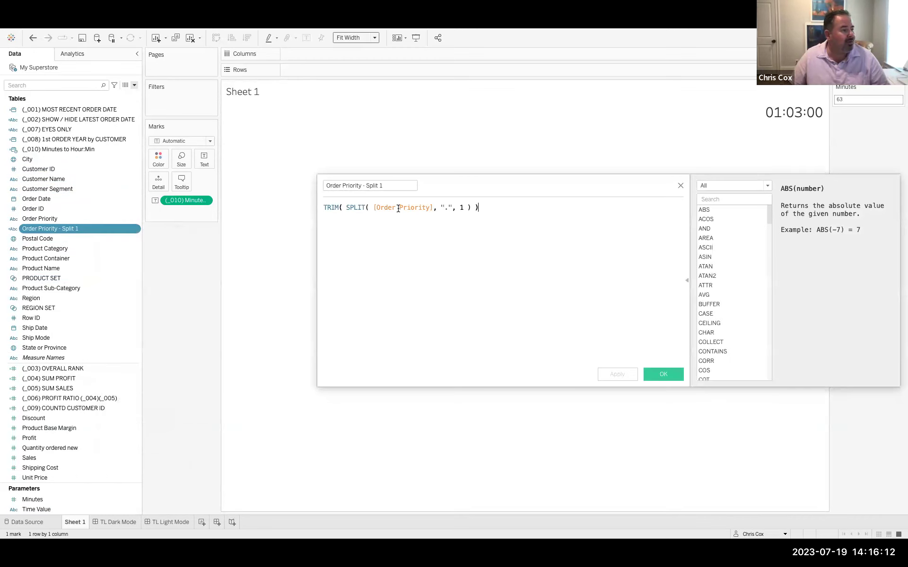
pyautogui.doubleClick(398, 209)
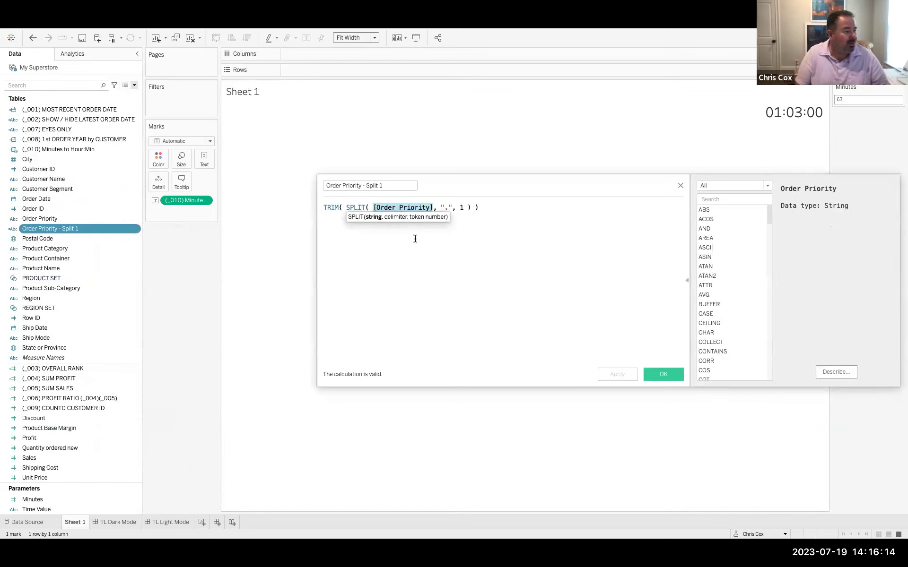
pyautogui.write('Time')
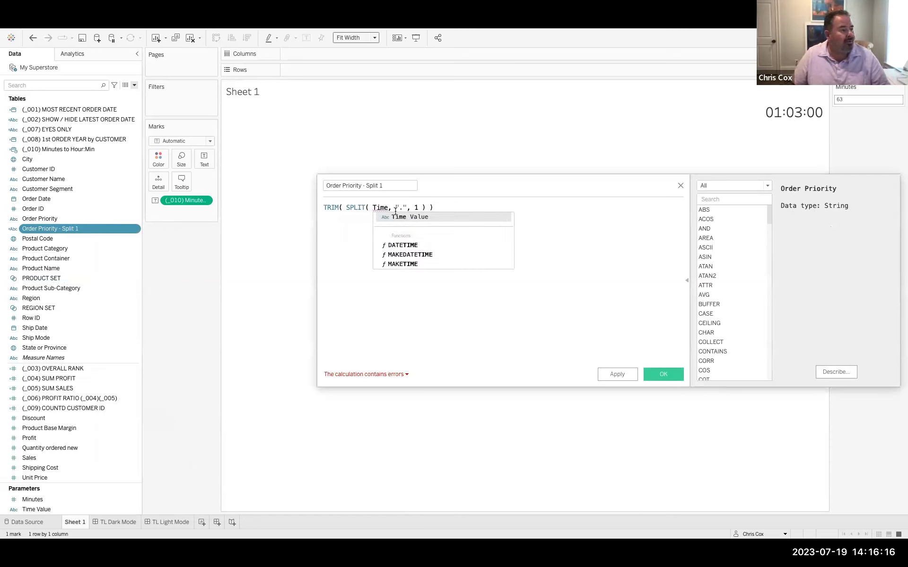
pyautogui.click(406, 218)
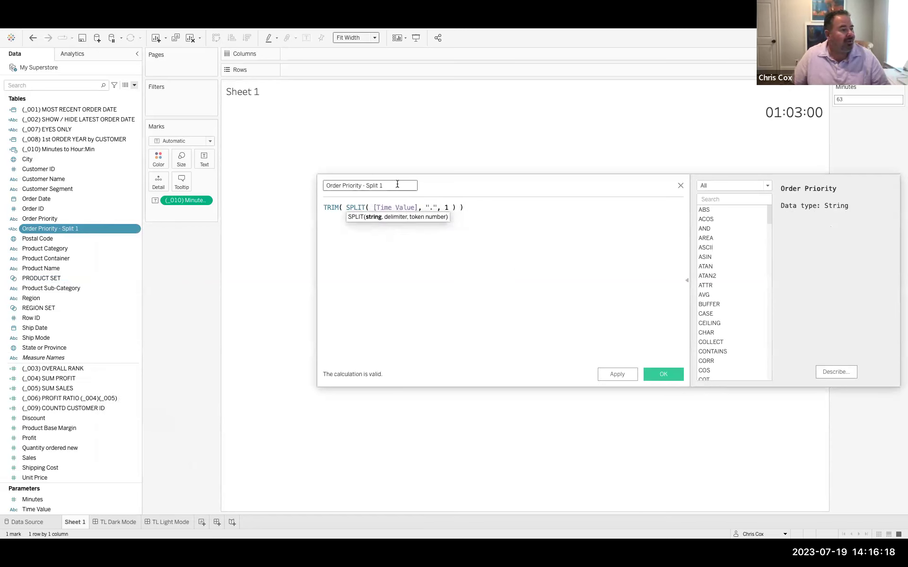
# Step: Rename the split calculation to Time Hours, save it, and add it to the sheet's rows
pyautogui.hotkey('shift', 'Tab')
pyautogui.write('Hours')
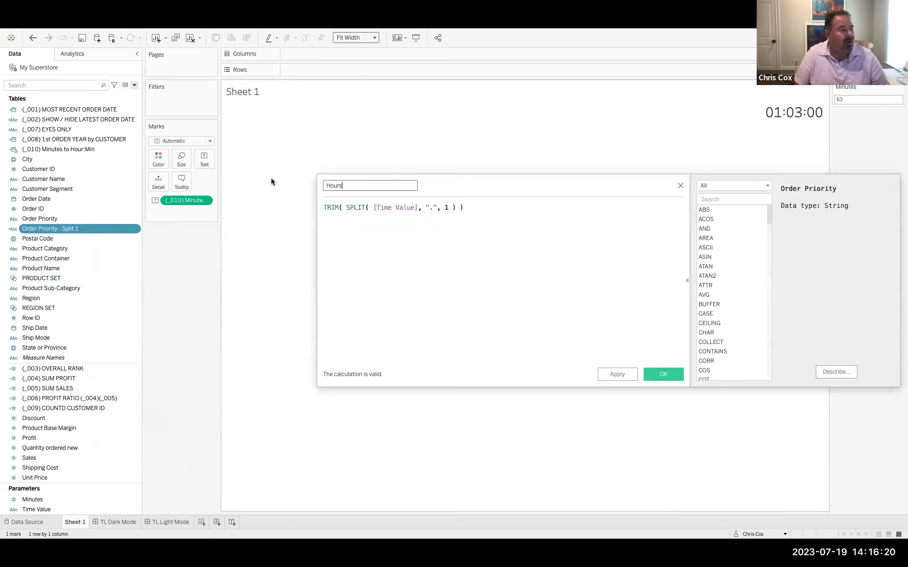
pyautogui.click(329, 188)
pyautogui.write('Time')
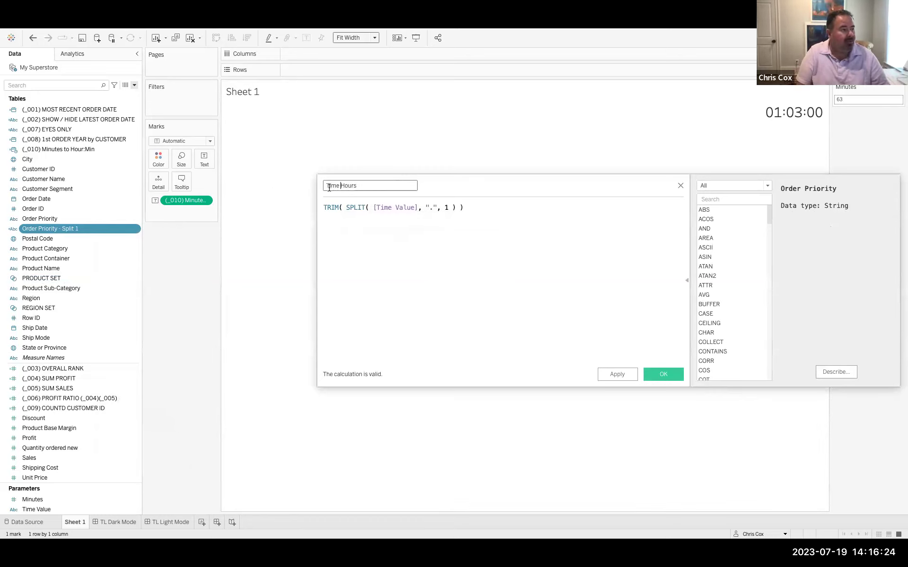
pyautogui.click(662, 374)
pyautogui.doubleClick(74, 348)
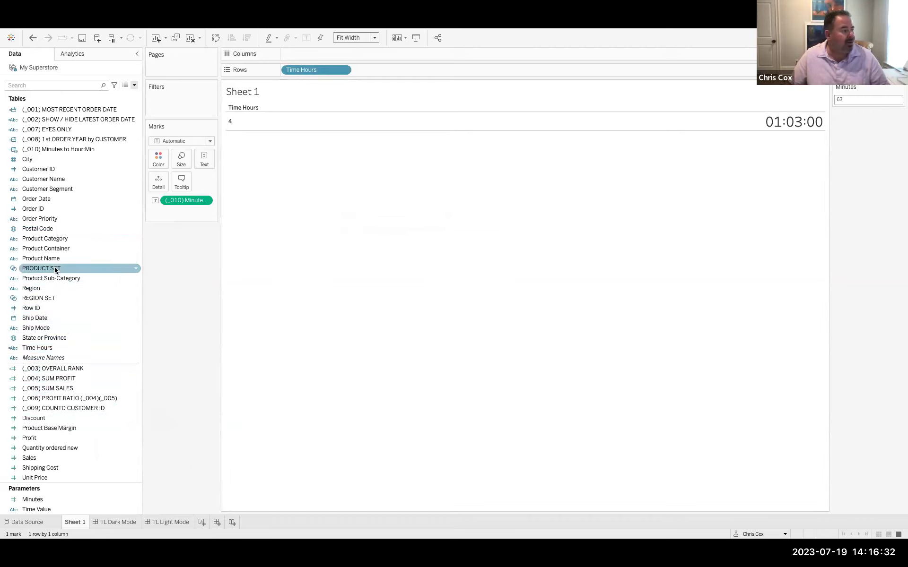
# Step: Duplicate the Time Hours field and set the SPLIT token number in the copy's formula to 2
pyautogui.rightClick(61, 346)
pyautogui.click(98, 174)
pyautogui.rightClick(96, 359)
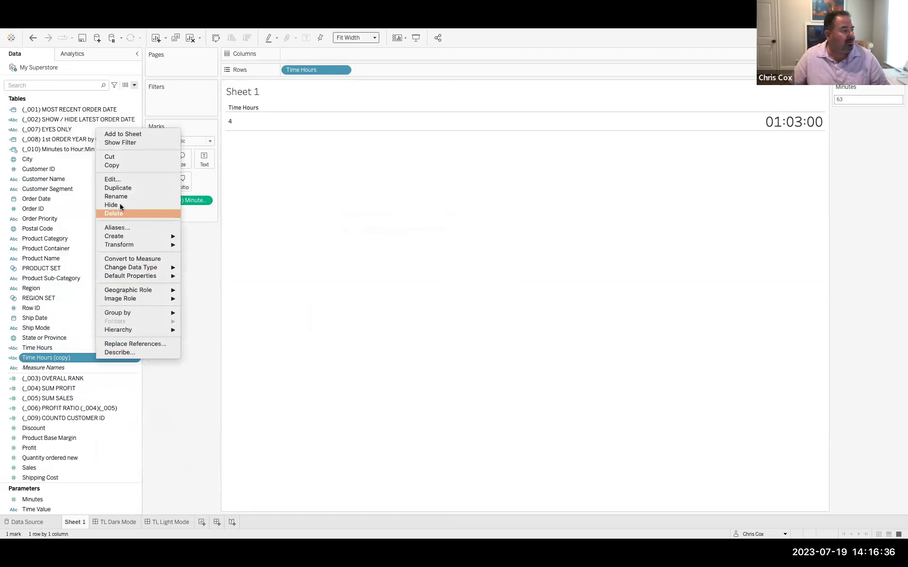
pyautogui.click(114, 179)
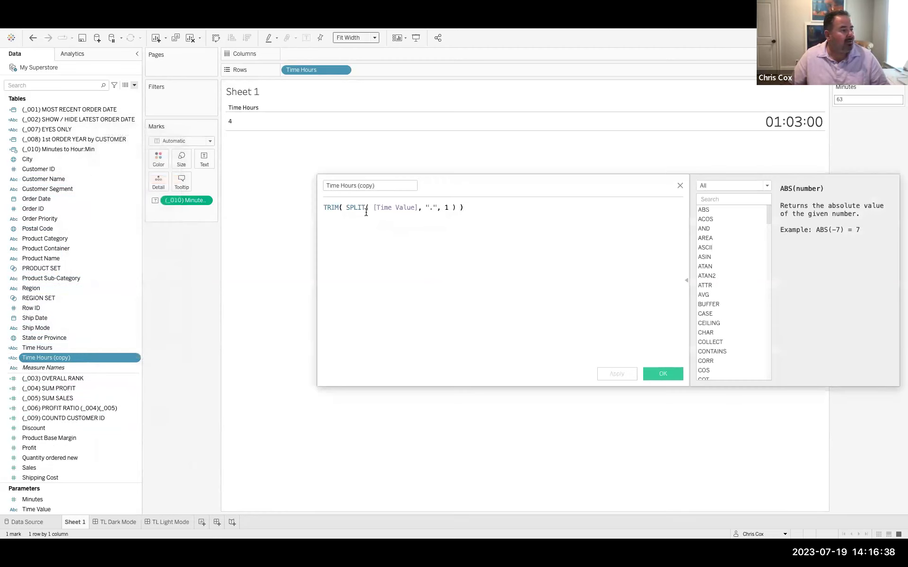
pyautogui.click(445, 209)
pyautogui.write('0')
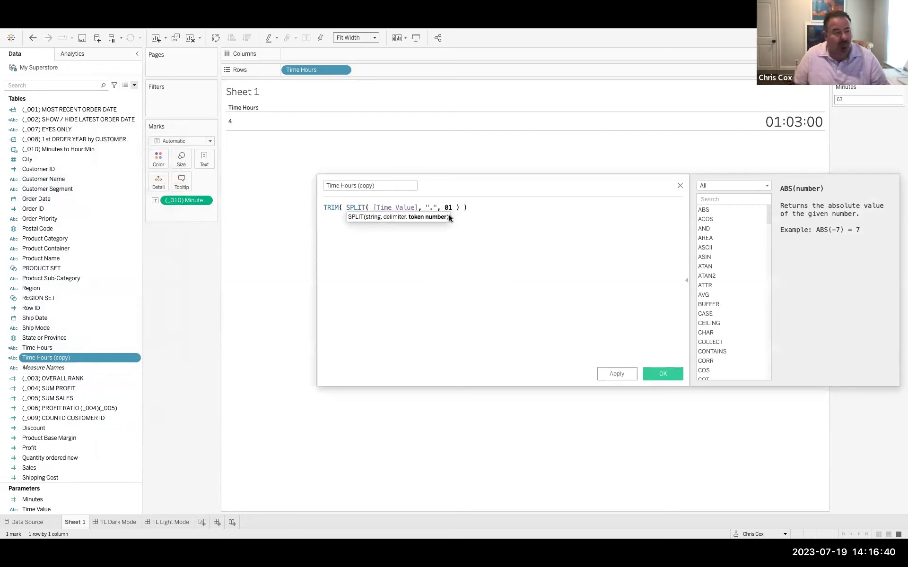
pyautogui.press('BackSpace')
pyautogui.press('BackSpace')
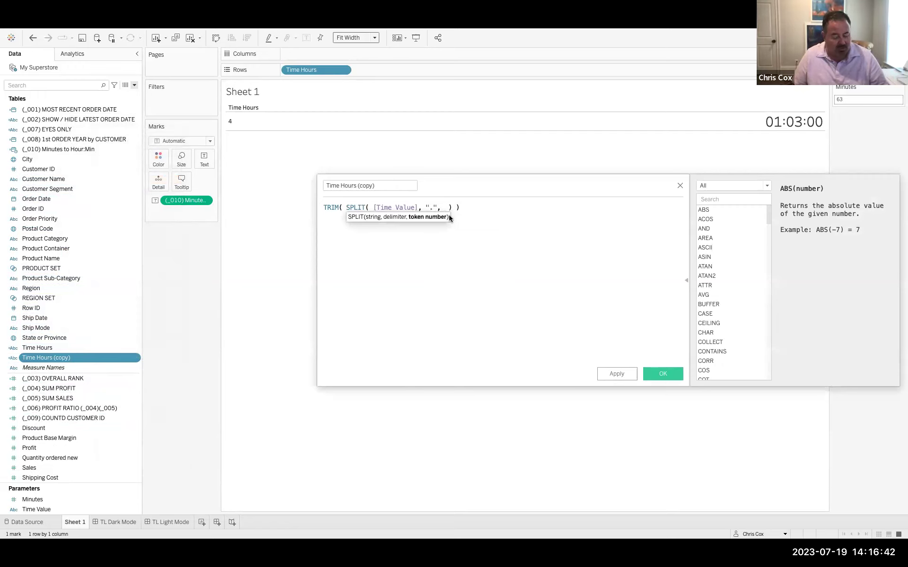
pyautogui.write('2')
pyautogui.click(656, 374)
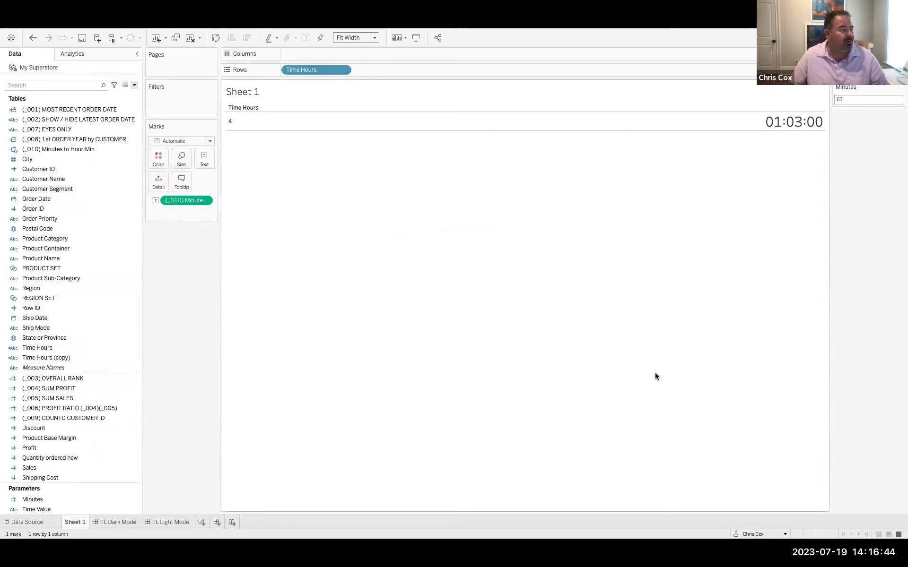
# Step: Rename the Time Hours copy to Time Minutes and save the calculation
pyautogui.click(74, 358)
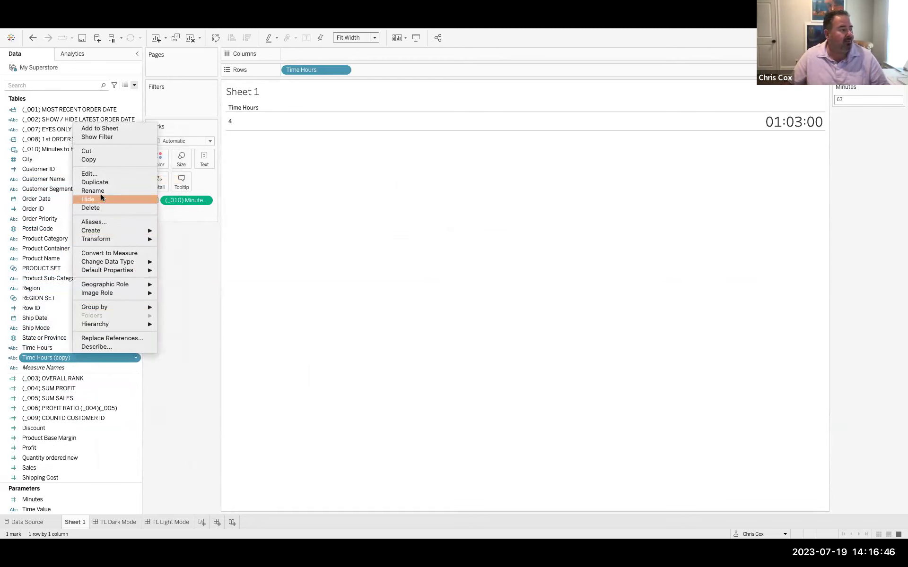
pyautogui.click(98, 172)
pyautogui.tripleClick(343, 185)
pyautogui.write('Time Minutes')
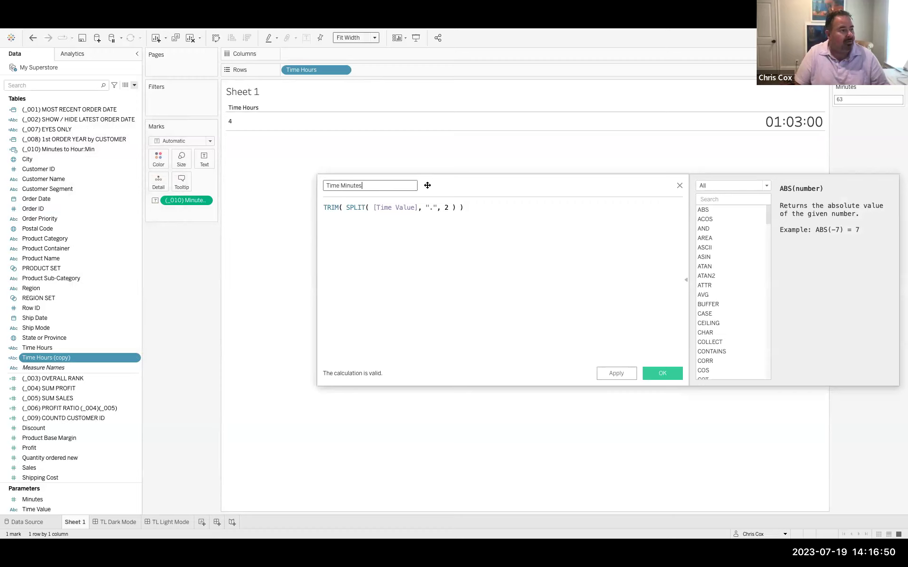
pyautogui.click(658, 373)
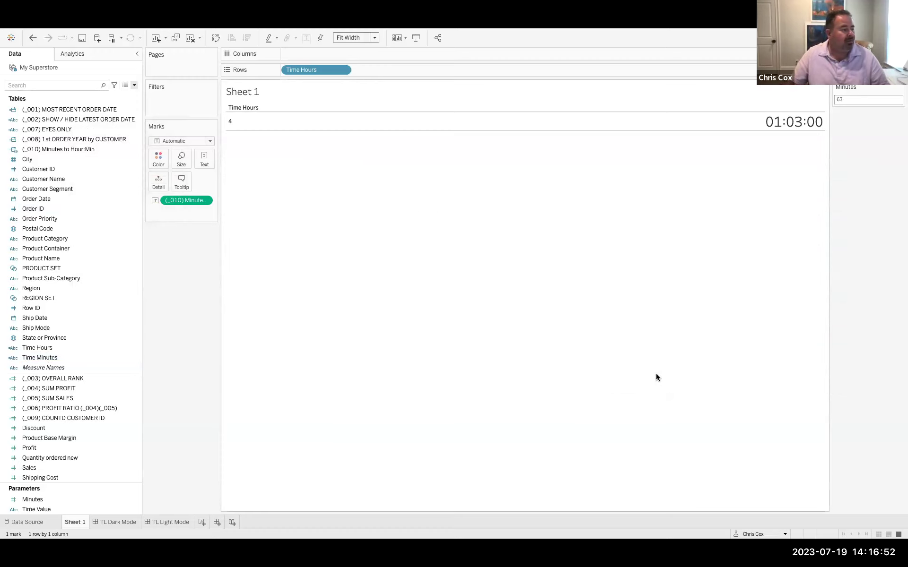
# Step: Duplicate the Time Minutes field
pyautogui.rightClick(49, 357)
pyautogui.click(81, 182)
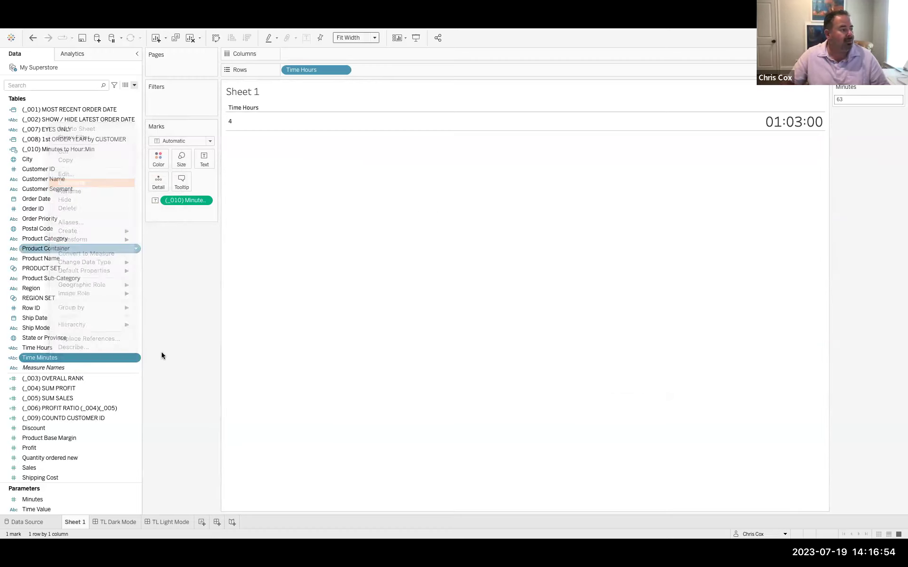
pyautogui.rightClick(111, 368)
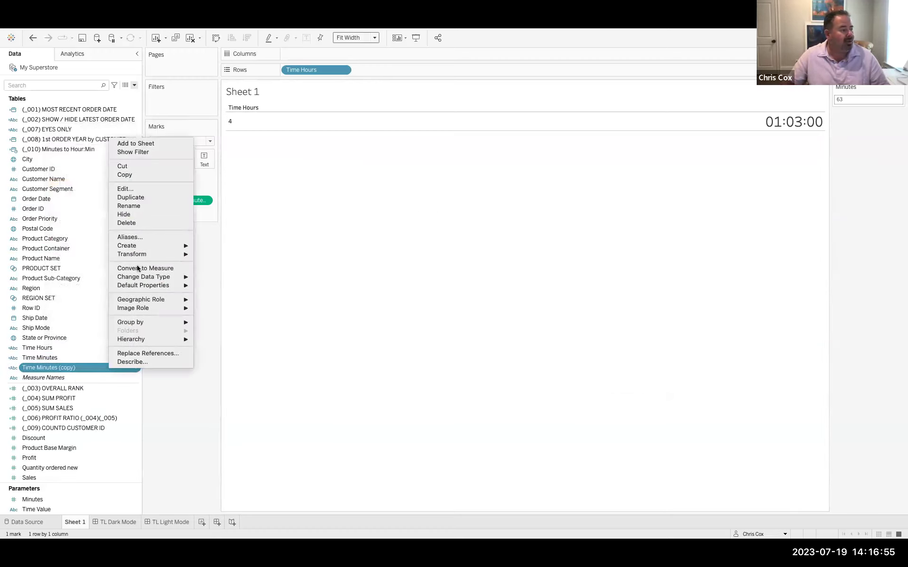
pyautogui.click(135, 206)
pyautogui.click(223, 371)
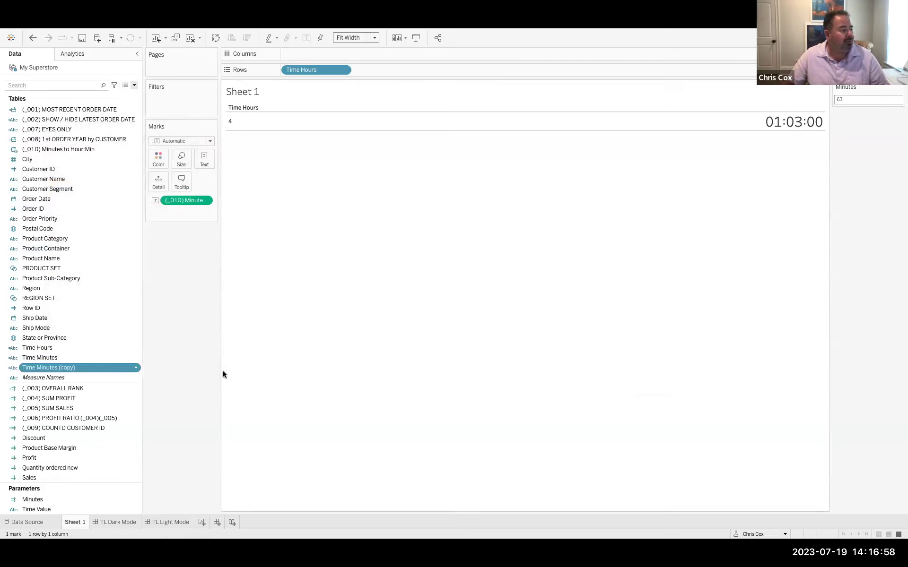
# Step: Edit the Time Minutes copy, naming it Time Seconds and setting its SPLIT token number to 3
pyautogui.rightClick(93, 369)
pyautogui.click(118, 189)
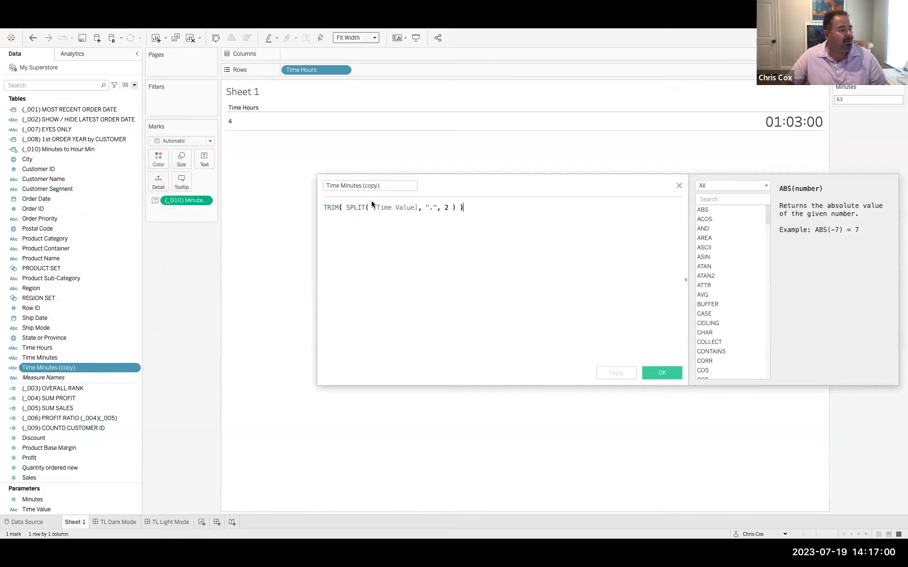
pyautogui.moveTo(340, 185); pyautogui.dragTo(444, 188)
pyautogui.write('Seconds')
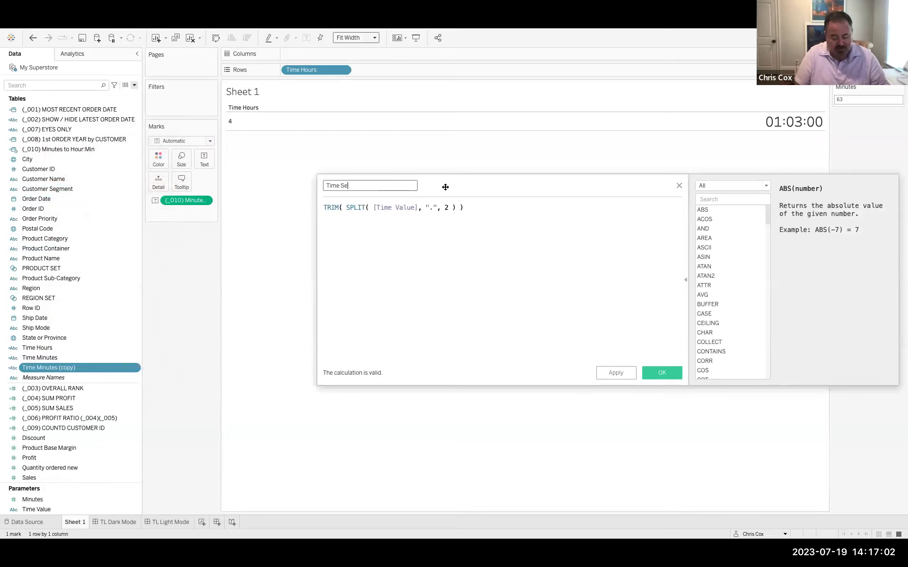
pyautogui.doubleClick(447, 207)
pyautogui.write('3')
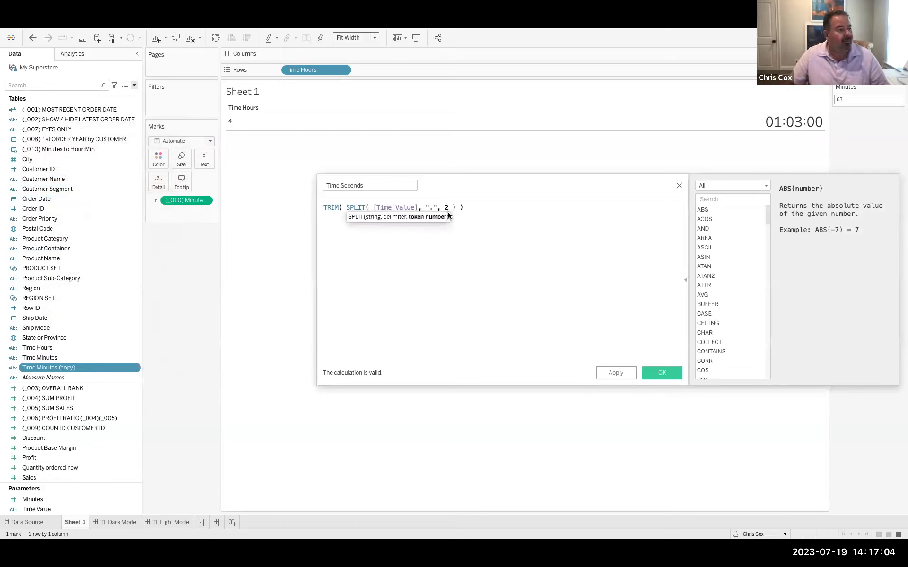
pyautogui.click(663, 373)
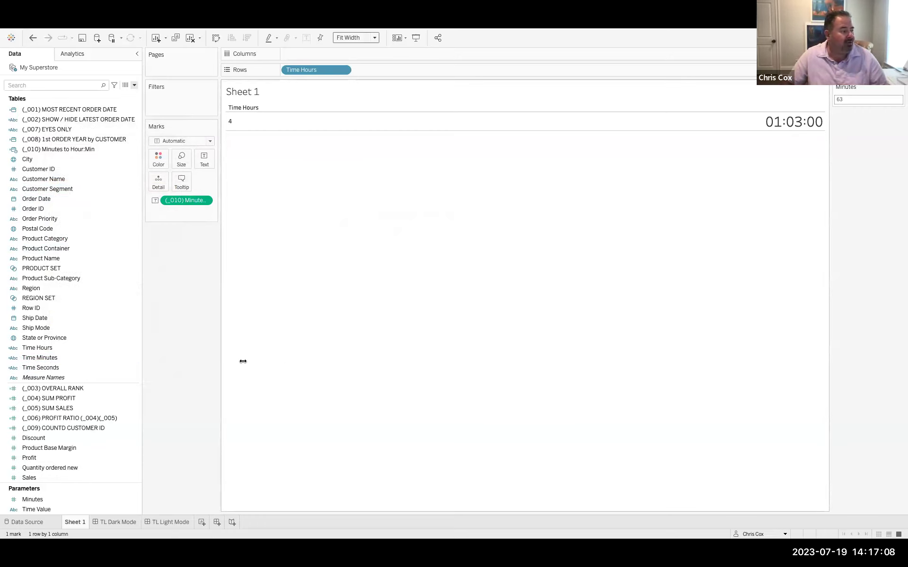
# Step: Add the Time Minutes and Time Seconds fields to the sheet's rows
pyautogui.doubleClick(91, 360)
pyautogui.doubleClick(84, 368)
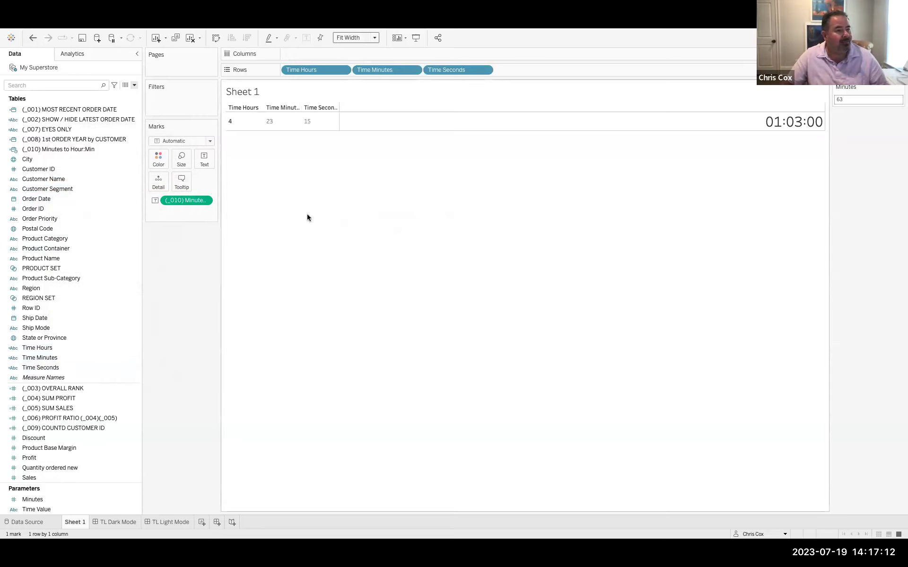
# Step: Duplicate the (_010) Minutes to Hour:Min calculation and rename the copy to (_011) Time Value
pyautogui.rightClick(85, 149)
pyautogui.click(106, 207)
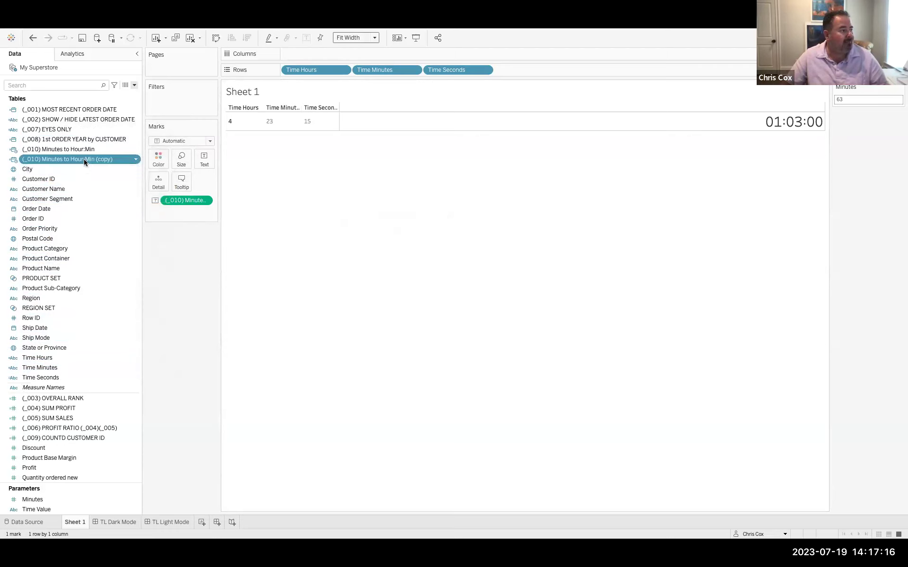
pyautogui.rightClick(83, 159)
pyautogui.click(112, 211)
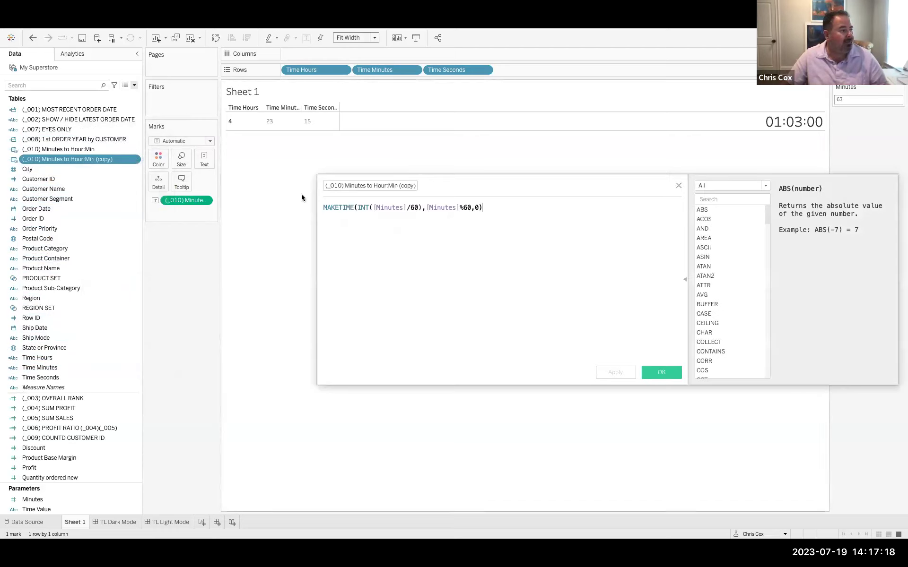
pyautogui.click(342, 186)
pyautogui.press('BackSpace')
pyautogui.write('1')
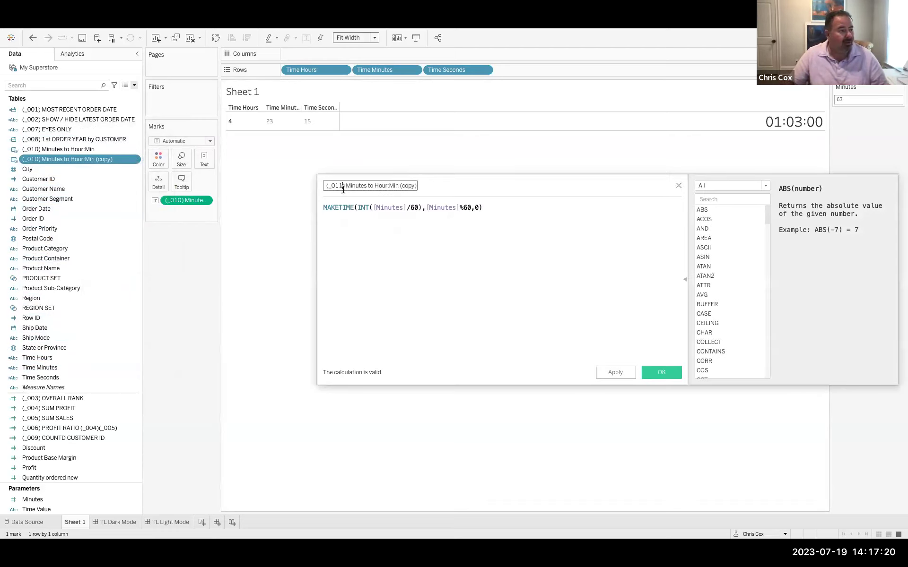
pyautogui.moveTo(346, 185); pyautogui.dragTo(443, 183)
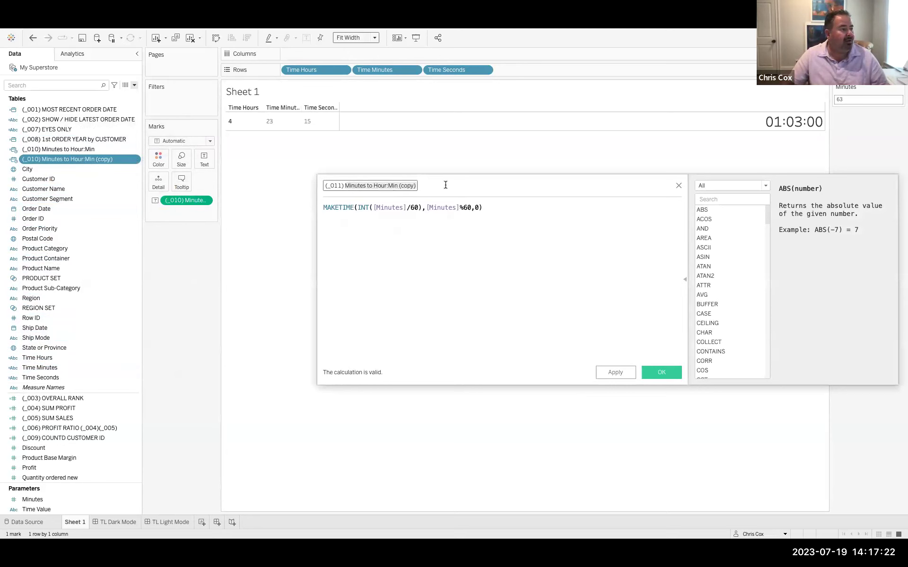
pyautogui.write('Time Value')
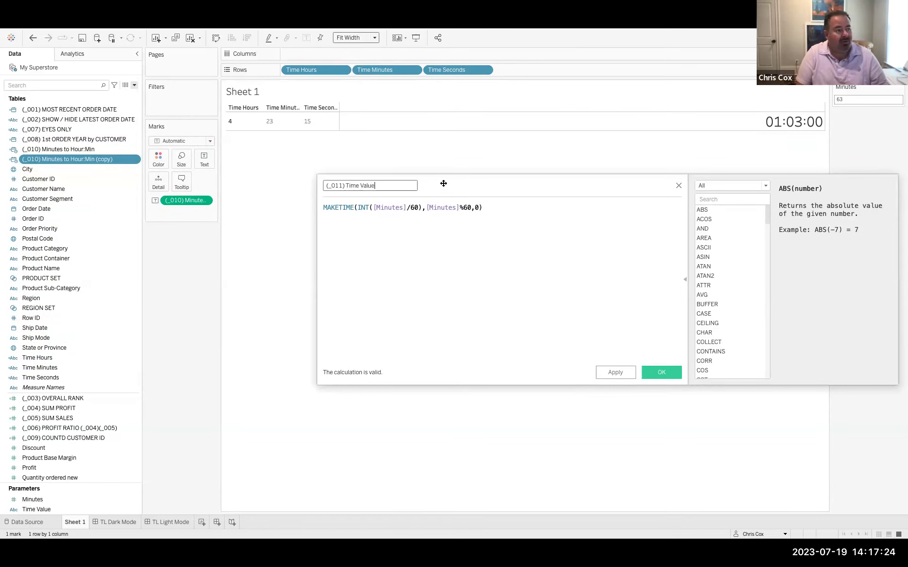
# Step: Replace the three MAKETIME arguments in (_011) Time Value with the Time Hours, Time Minutes and Time Seconds fields
pyautogui.moveTo(373, 207); pyautogui.dragTo(419, 207)
pyautogui.moveTo(326, 70); pyautogui.dragTo(464, 206)
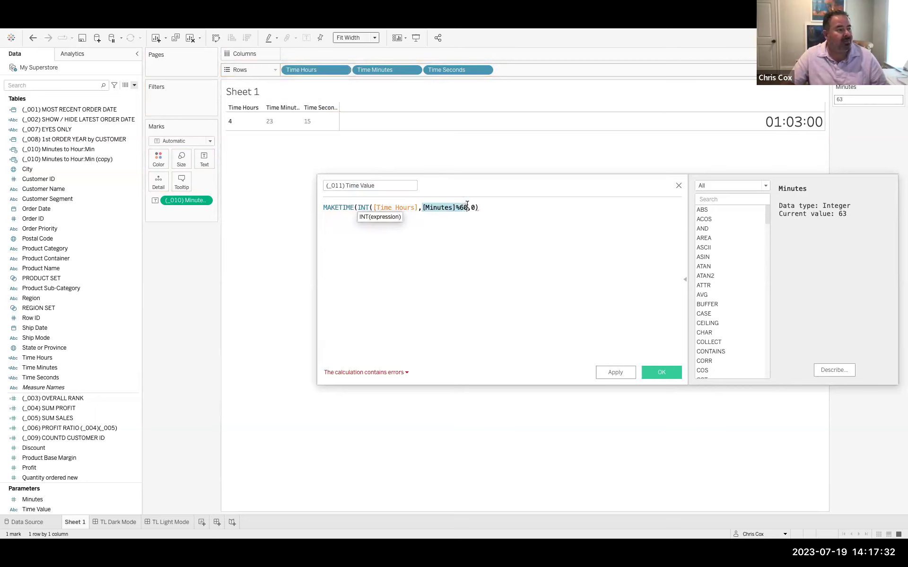
pyautogui.moveTo(388, 70); pyautogui.dragTo(441, 214)
pyautogui.moveTo(457, 70); pyautogui.dragTo(478, 214)
pyautogui.press('Delete')
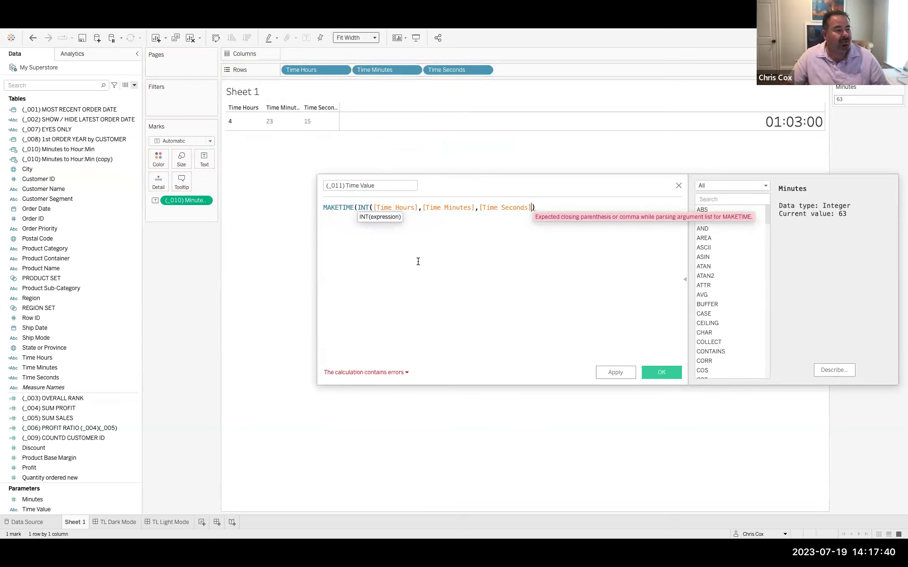
# Step: Complete the INT conversion around Time Hours, wrap Time Minutes and Time Seconds in INT as well, and save the calculation
pyautogui.click(419, 207)
pyautogui.write(',')
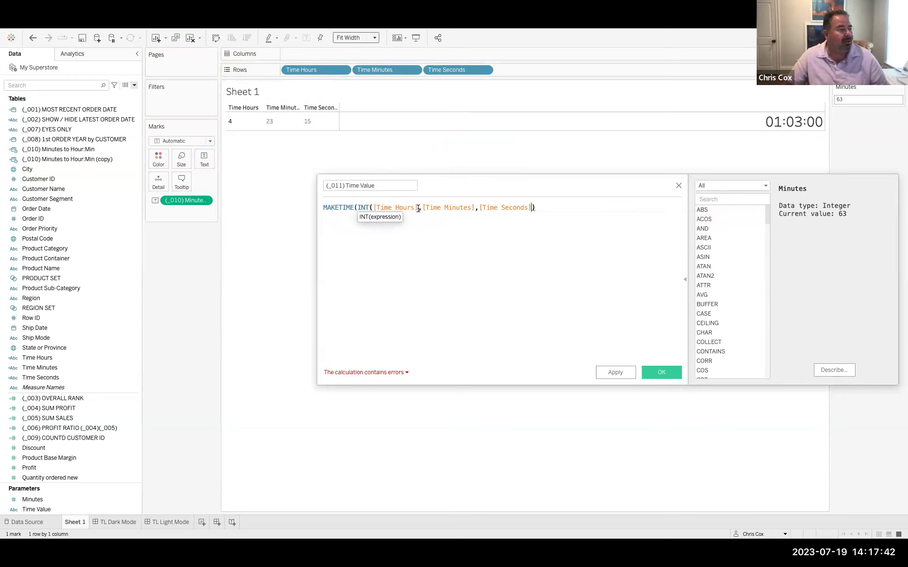
pyautogui.write(')')
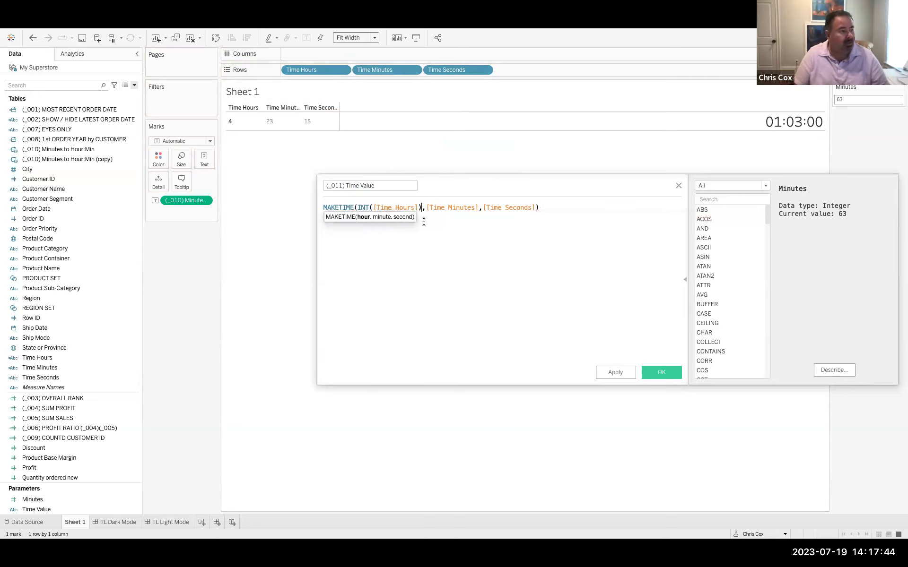
pyautogui.click(427, 209)
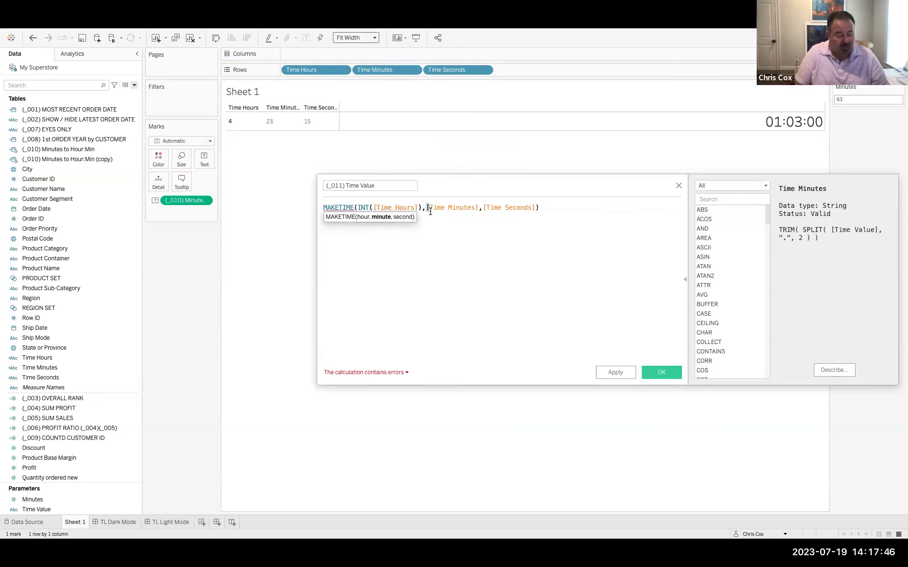
pyautogui.write('int(')
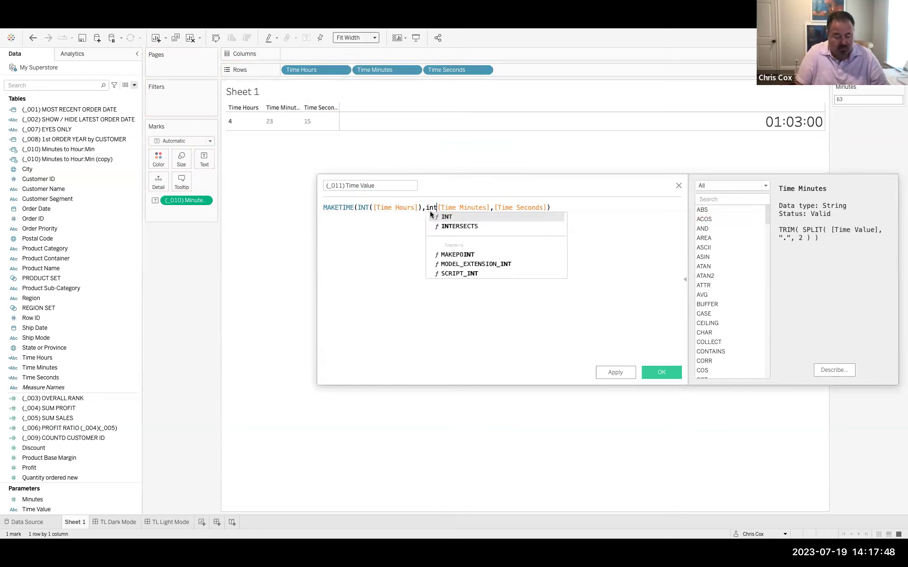
pyautogui.click(493, 208)
pyautogui.write(')')
pyautogui.click(502, 208)
pyautogui.write('int(')
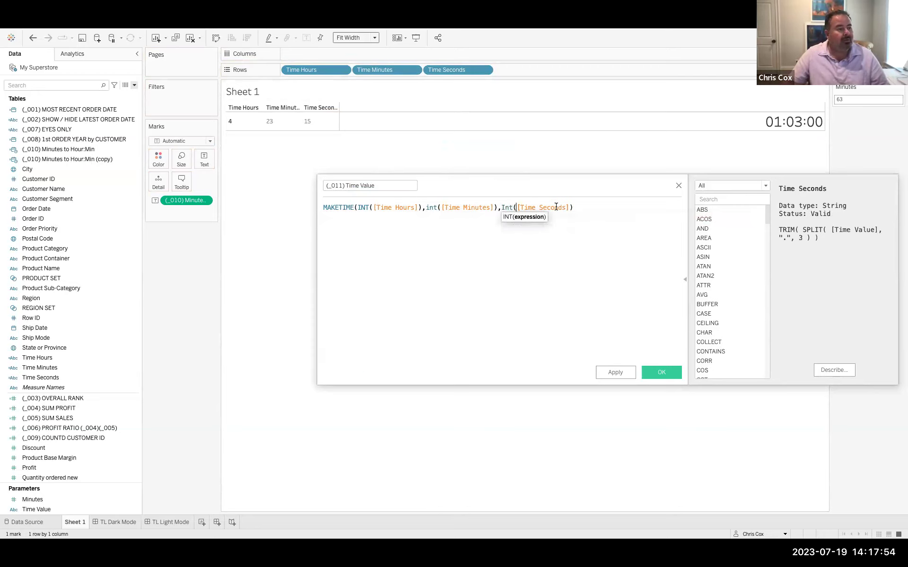
pyautogui.click(567, 208)
pyautogui.write(')')
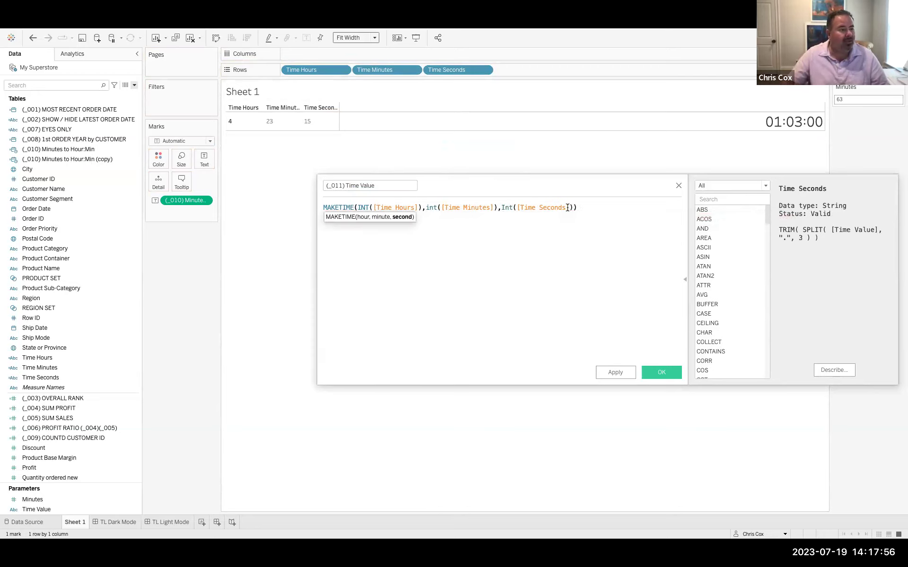
pyautogui.click(653, 371)
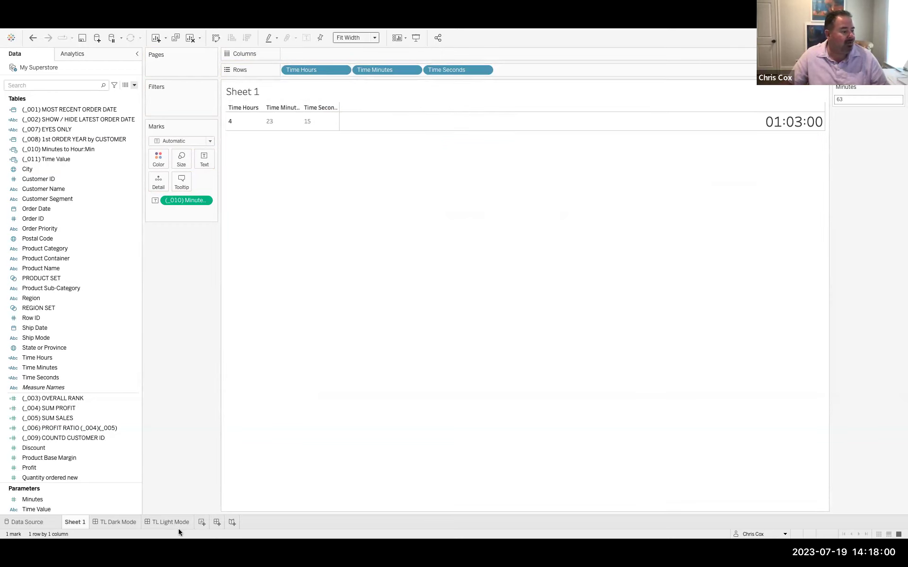
# Step: Create a new worksheet and show (_011) Time Value on it as text, using the exact date
pyautogui.click(202, 521)
pyautogui.moveTo(135, 159); pyautogui.dragTo(204, 159)
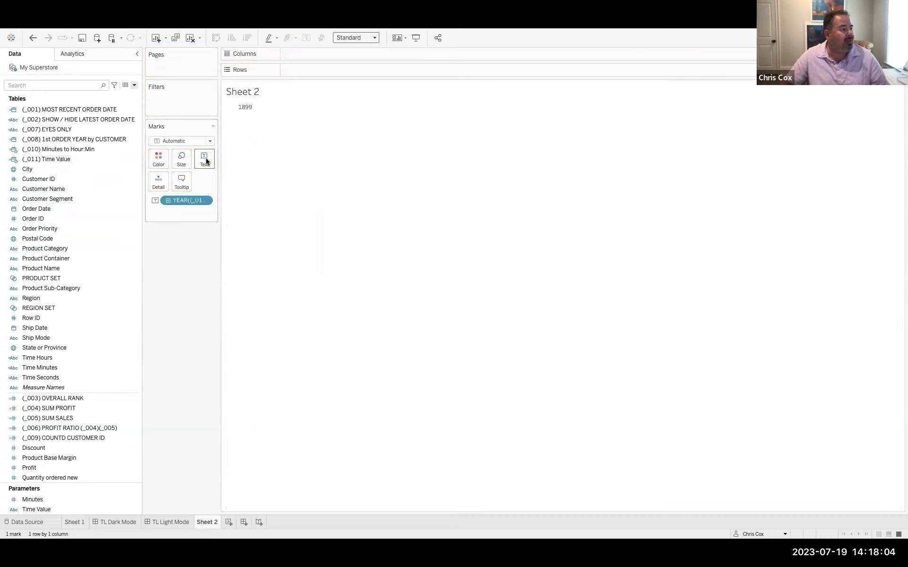
pyautogui.click(205, 201)
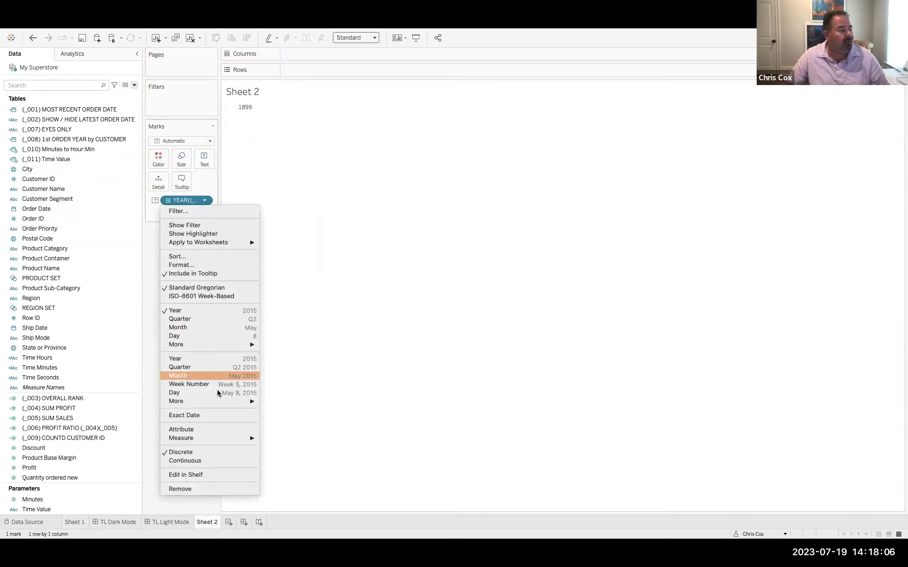
pyautogui.click(217, 415)
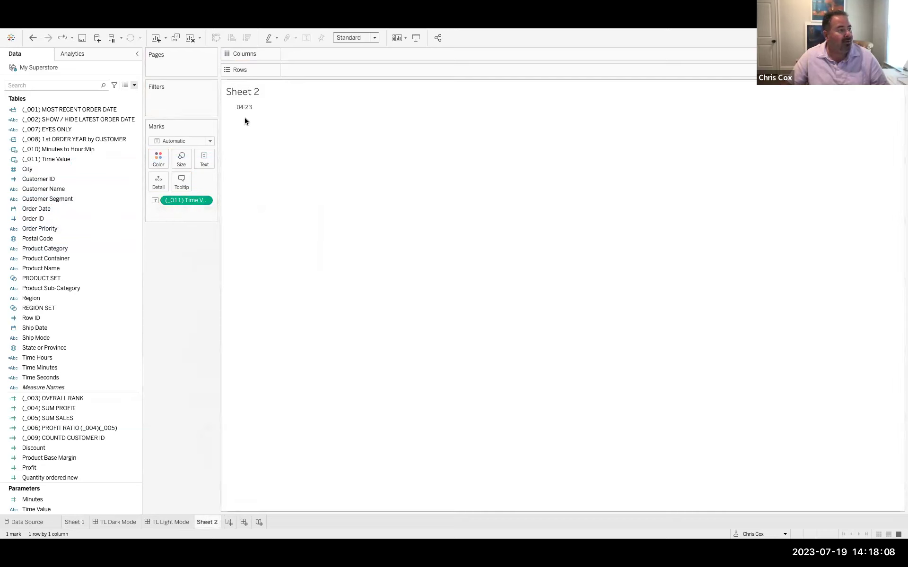
# Step: Set the default date format of (_011) Time Value to Custom with an empty format string
pyautogui.click(204, 200)
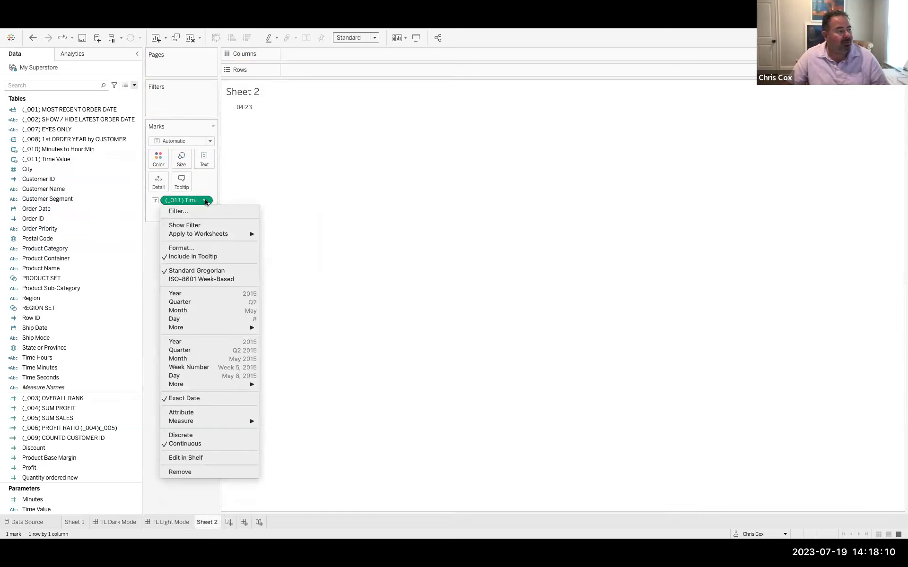
pyautogui.click(193, 247)
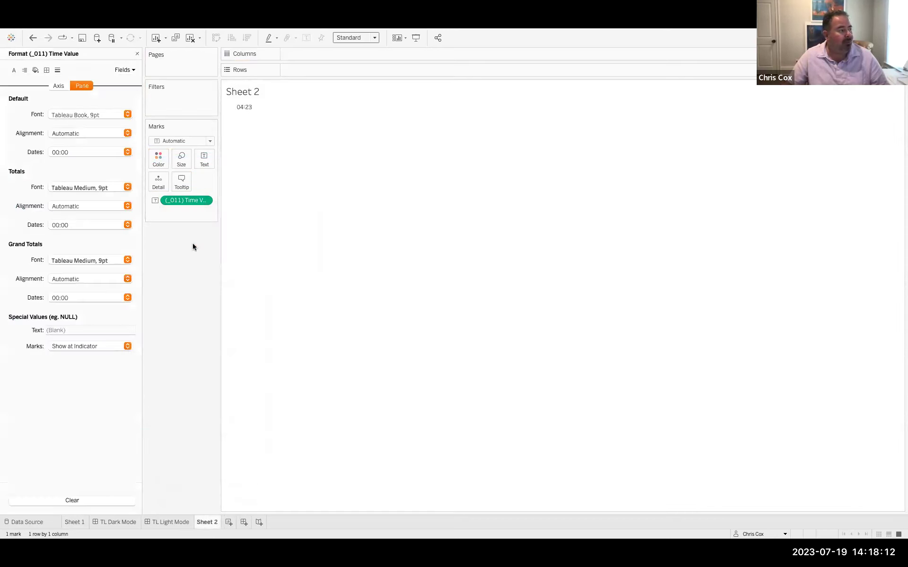
pyautogui.click(84, 153)
pyautogui.click(78, 209)
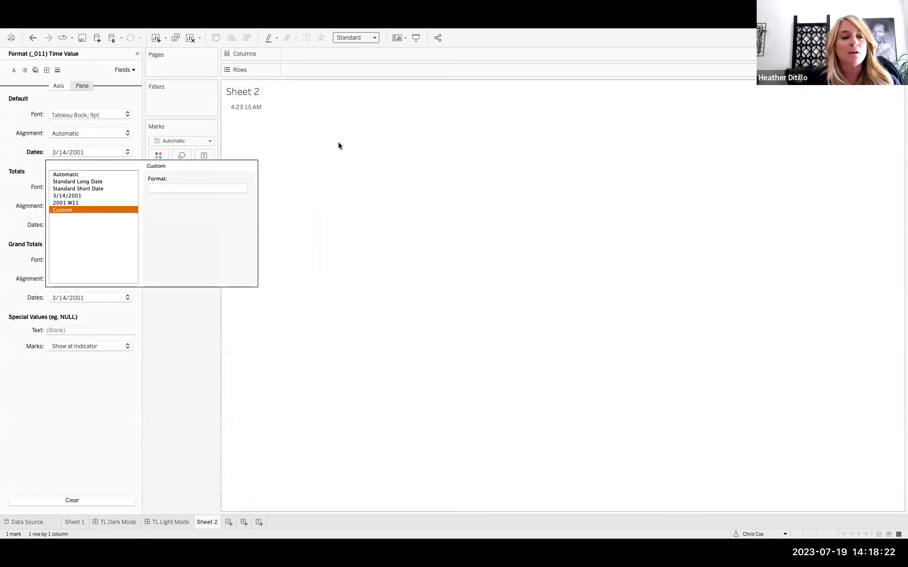
pyautogui.click(339, 145)
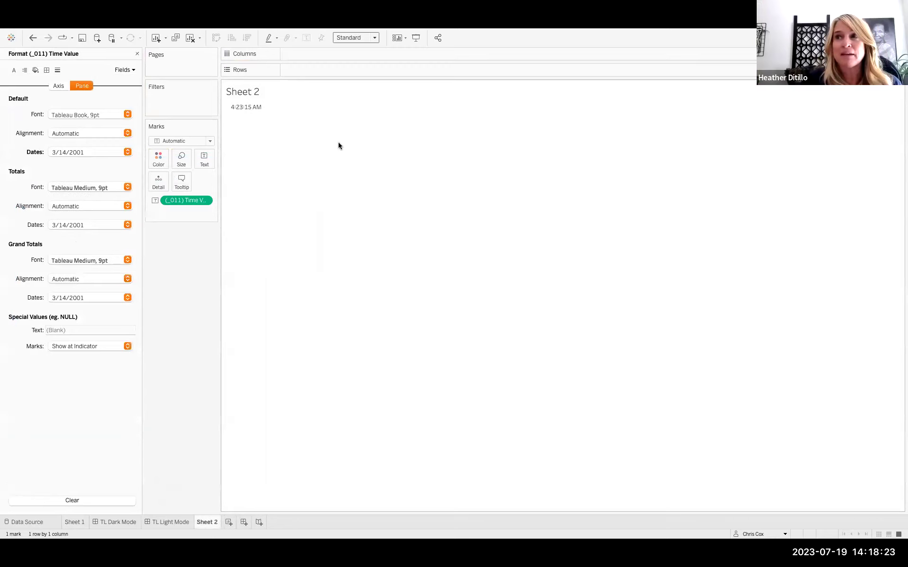
# Step: Rename Sheet 2 as "Hours:Minutes from Sting"
pyautogui.rightClick(210, 520)
pyautogui.click(243, 413)
pyautogui.write('Minute ro')
pyautogui.press('BackSpace')
pyautogui.press('BackSpace')
pyautogui.write('From Strin')
pyautogui.press('BackSpace')
pyautogui.press('BackSpace')
pyautogui.press('BackSpace')
pyautogui.press('BackSpace')
pyautogui.press('BackSpace')
pyautogui.press('BackSpace')
pyautogui.press('BackSpace')
pyautogui.press('BackSpace')
pyautogui.press('BackSpace')
pyautogui.press('BackSpace')
pyautogui.press('BackSpace')
pyautogui.press('BackSpace')
pyautogui.press('BackSpace')
pyautogui.press('BackSpace')
pyautogui.press('BackSpace')
pyautogui.press('BackSpace')
pyautogui.press('BackSpace')
pyautogui.write('Hours:')
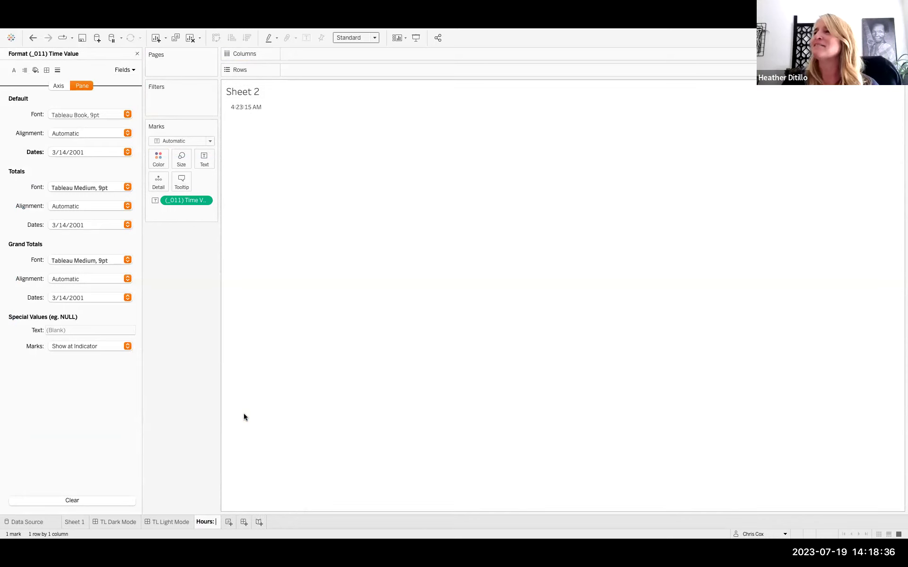
pyautogui.press('Return')
pyautogui.write(':Min')
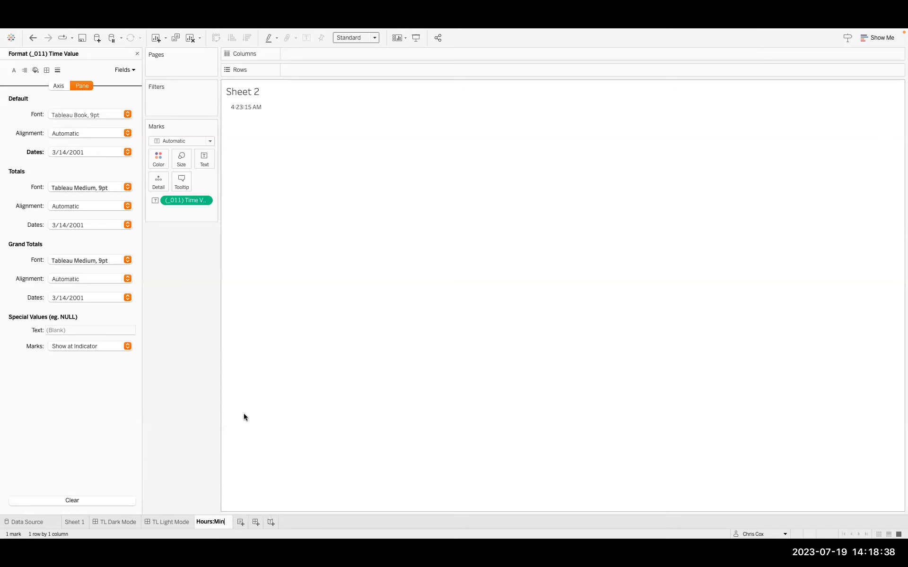
pyautogui.write('utes from St')
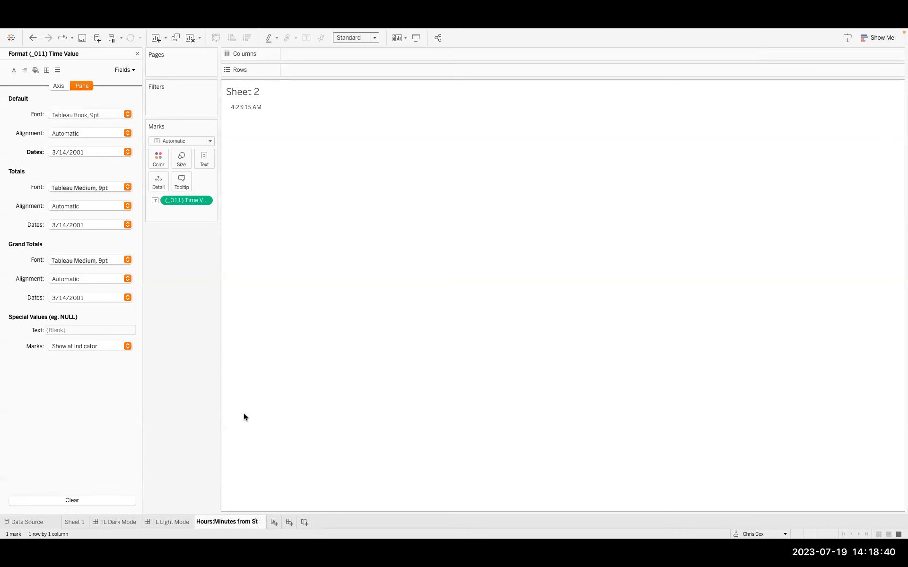
pyautogui.write('ing')
pyautogui.press('Return')
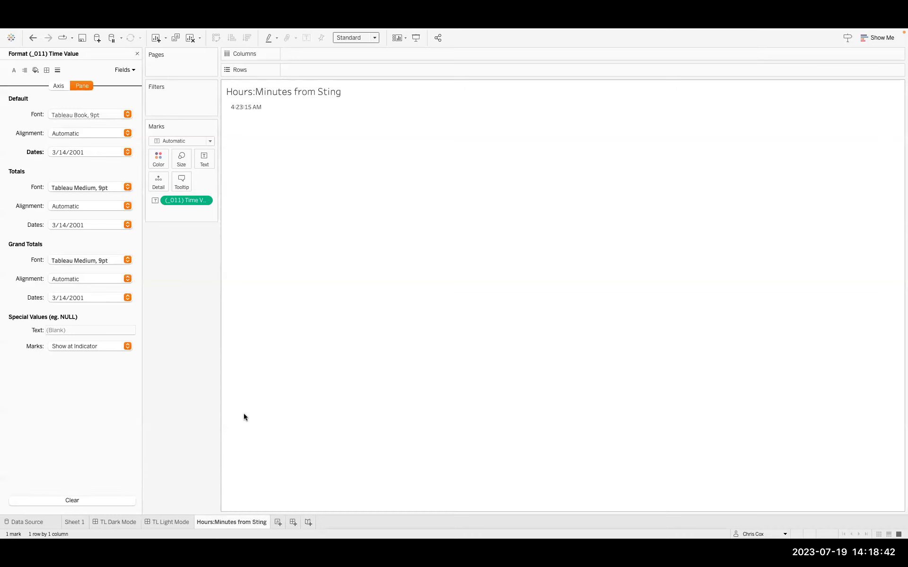
# Step: Correct the spelling of the new sheet's name so it reads "Hours:Minutes from String"
pyautogui.rightClick(251, 521)
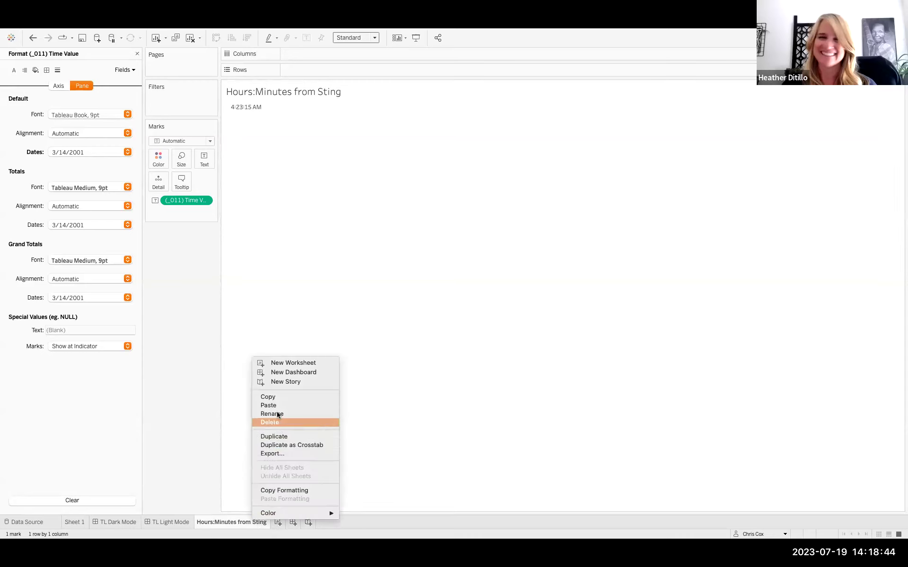
pyautogui.click(277, 410)
pyautogui.click(259, 521)
pyautogui.write('r')
pyautogui.click(177, 478)
# Step: Rename Sheet 1 as "Hours:Minutes from Minutes Value"
pyautogui.rightClick(63, 527)
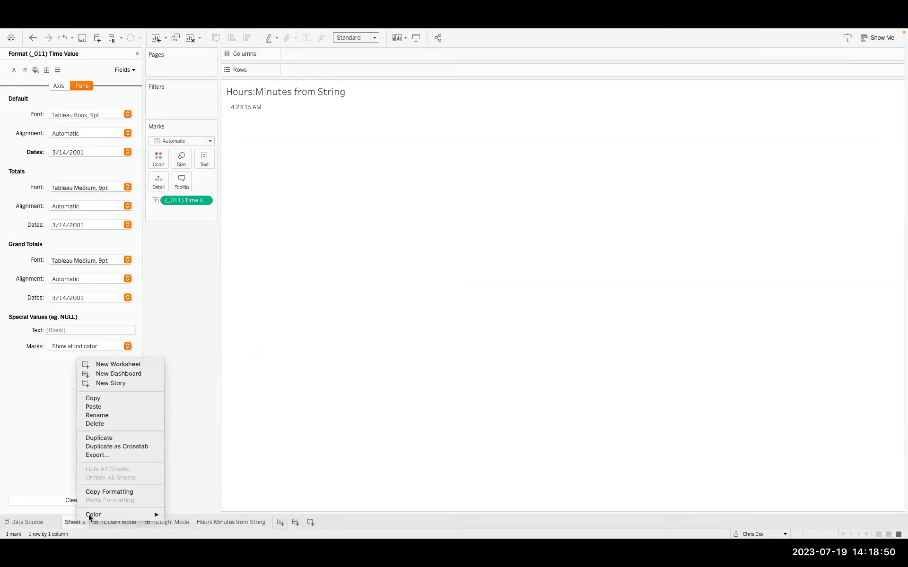
pyautogui.click(115, 419)
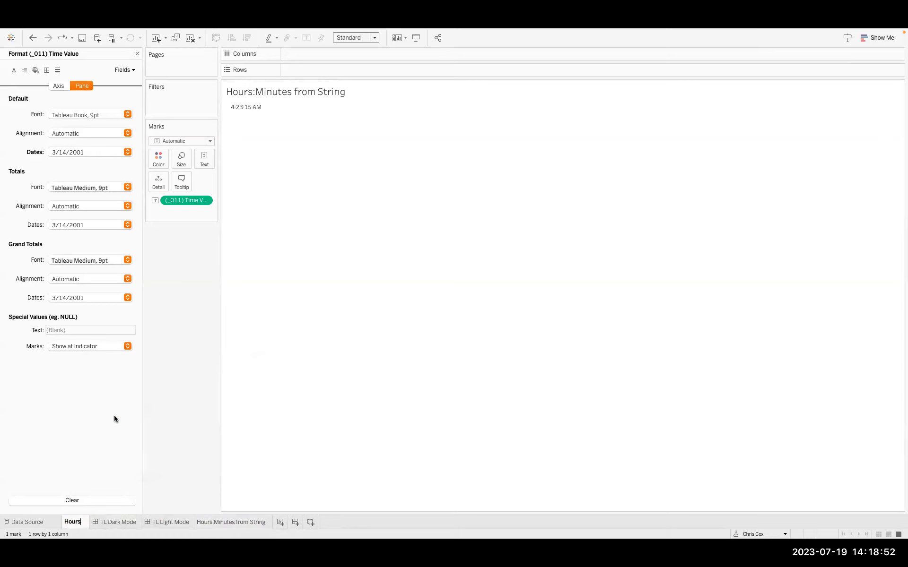
pyautogui.write('Hours:Minutes from ')
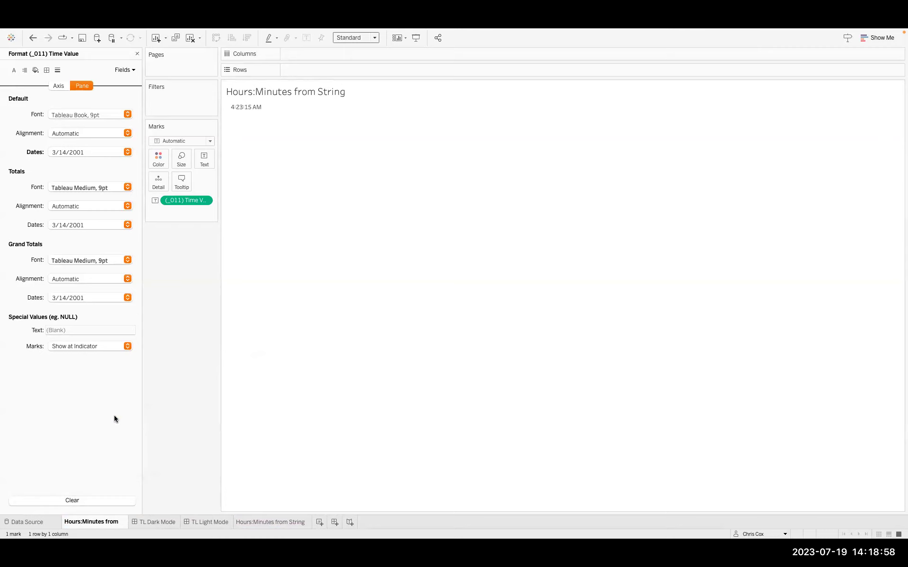
pyautogui.write('Min')
pyautogui.write('utes Stri')
pyautogui.press('BackSpace')
pyautogui.press('BackSpace')
pyautogui.press('BackSpace')
pyautogui.press('BackSpace')
pyautogui.press('BackSpace')
pyautogui.write('Value')
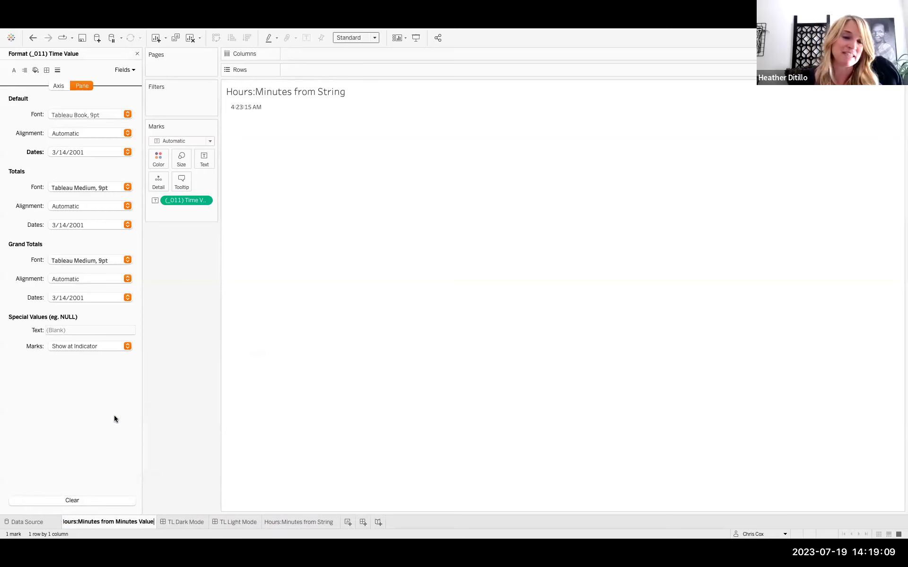
pyautogui.press('Return')
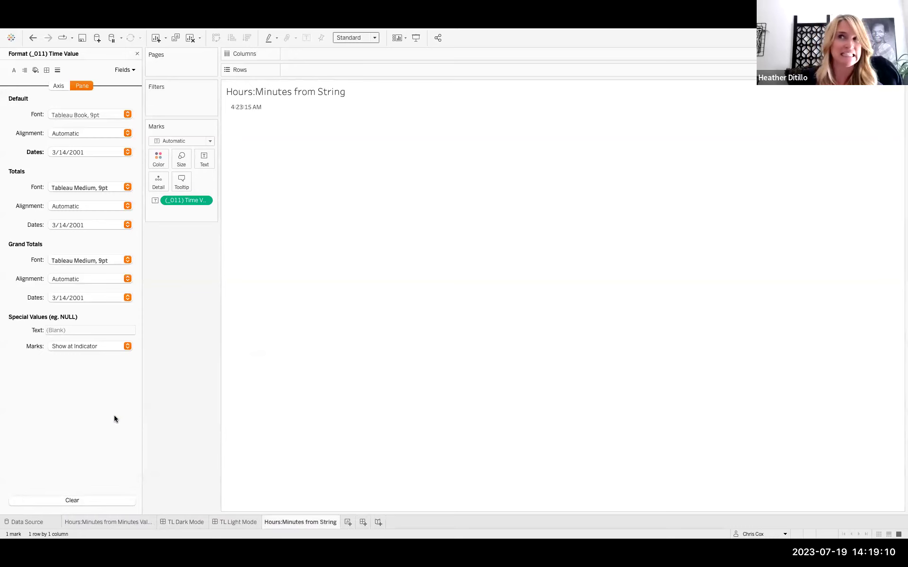
# Step: Add the Hours:Minutes from Minutes Value sheet to the TL Light Mode dashboard, near the canvas's upper-left corner
pyautogui.click(194, 521)
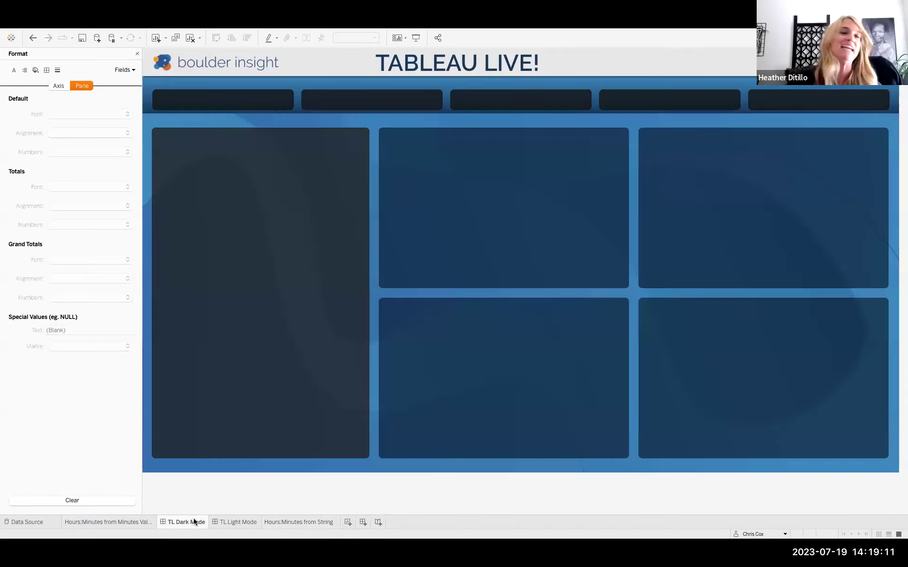
pyautogui.click(236, 522)
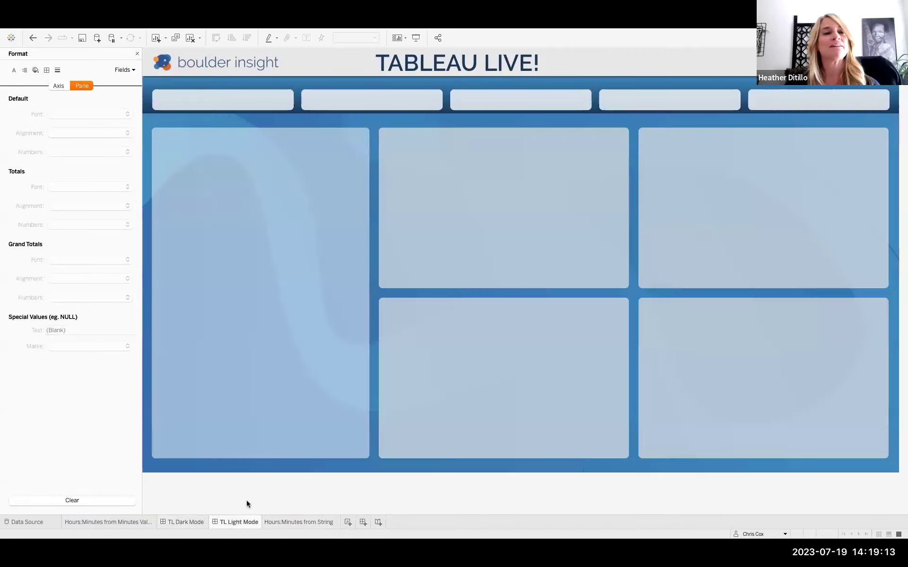
pyautogui.click(137, 53)
pyautogui.moveTo(67, 164)
pyautogui.moveTo(67, 164); pyautogui.dragTo(152, 79)
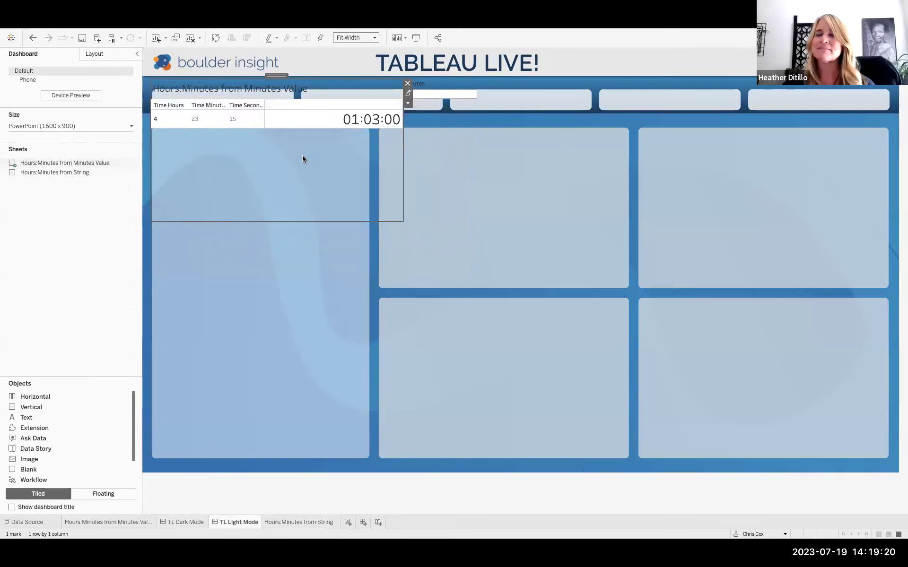
# Step: Set the font size of the (_011) Time Value label on the Hours:Minutes from String sheet to 20
pyautogui.click(407, 93)
pyautogui.click(289, 519)
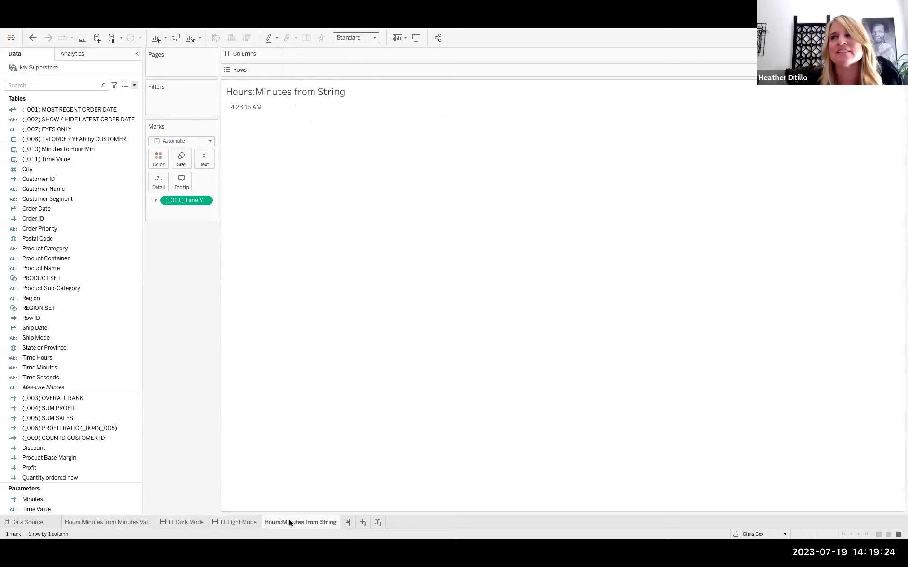
pyautogui.click(204, 159)
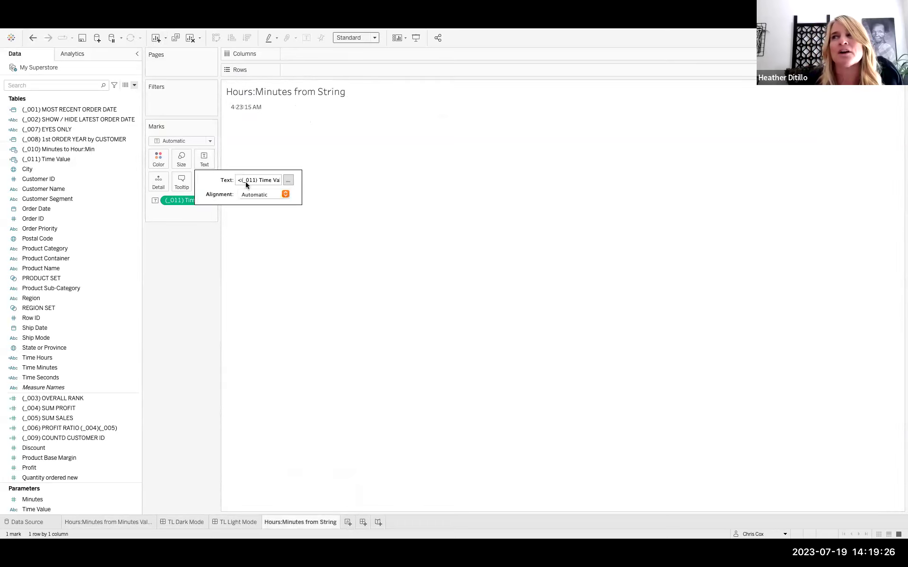
pyautogui.click(289, 180)
pyautogui.moveTo(628, 178); pyautogui.dragTo(526, 166)
pyautogui.click(551, 163)
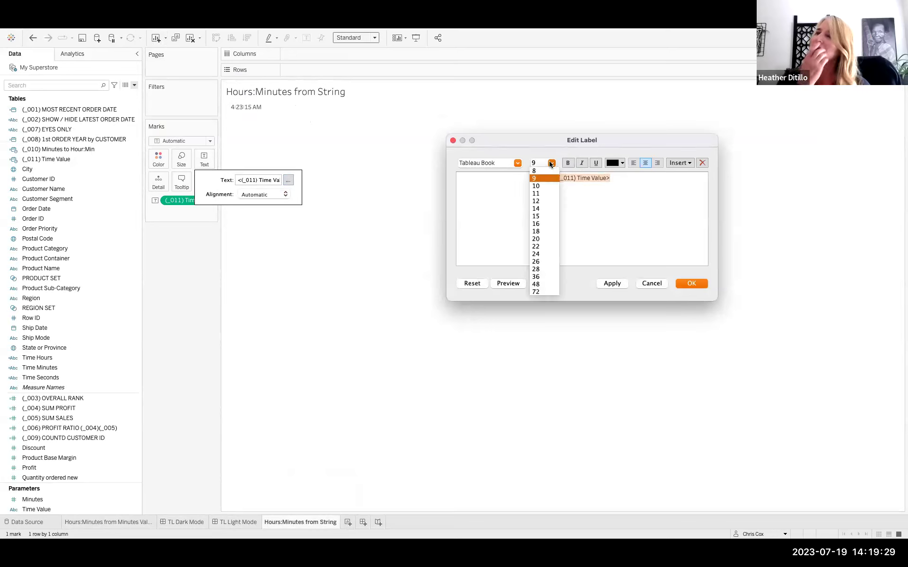
pyautogui.click(549, 239)
pyautogui.click(691, 285)
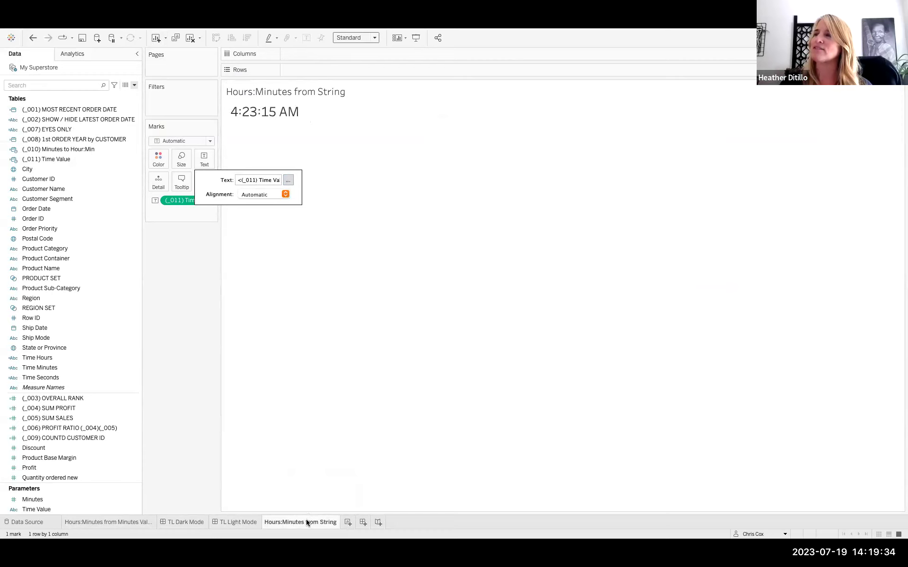
# Step: Remove Time Hours, Time Minutes and Time Seconds from the rows of the Hours:Minutes from Minutes Value sheet
pyautogui.click(236, 522)
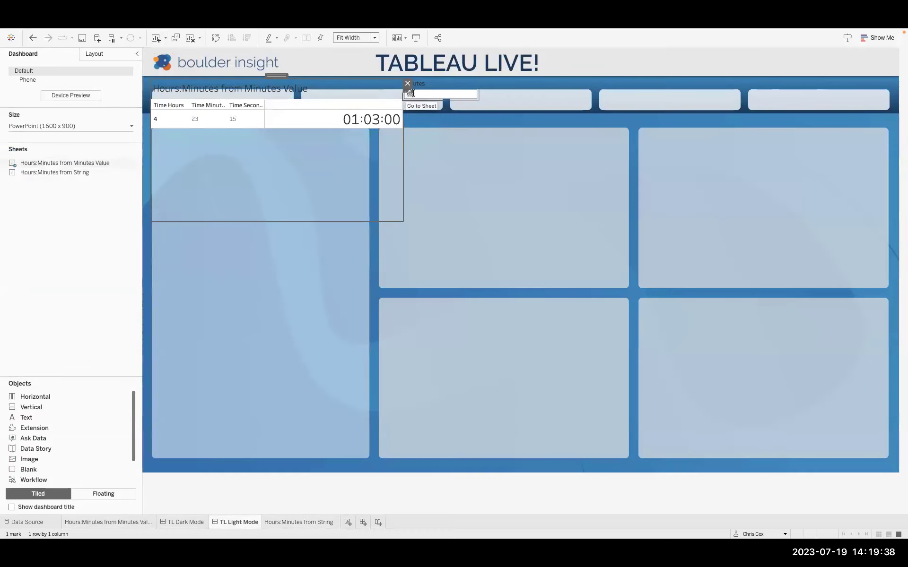
pyautogui.click(406, 93)
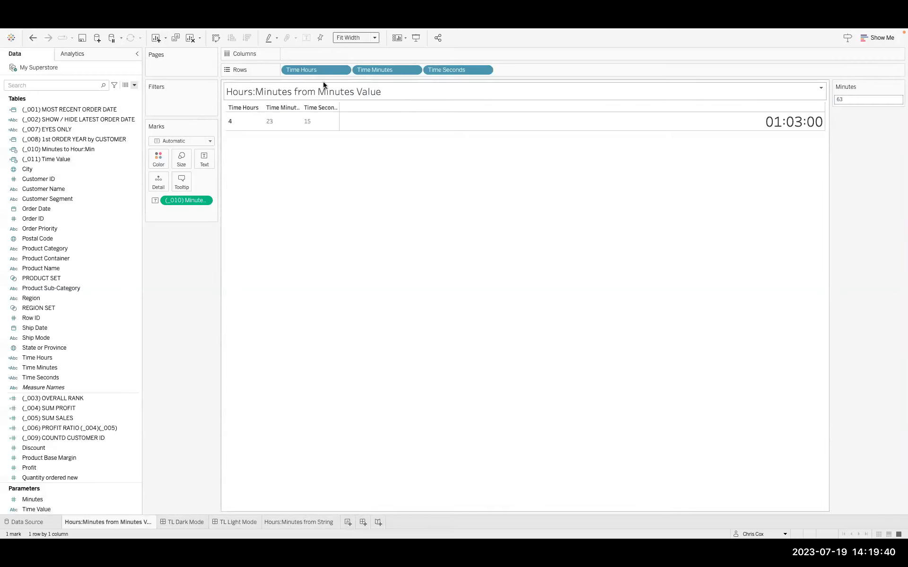
pyautogui.moveTo(415, 74); pyautogui.dragTo(239, 29)
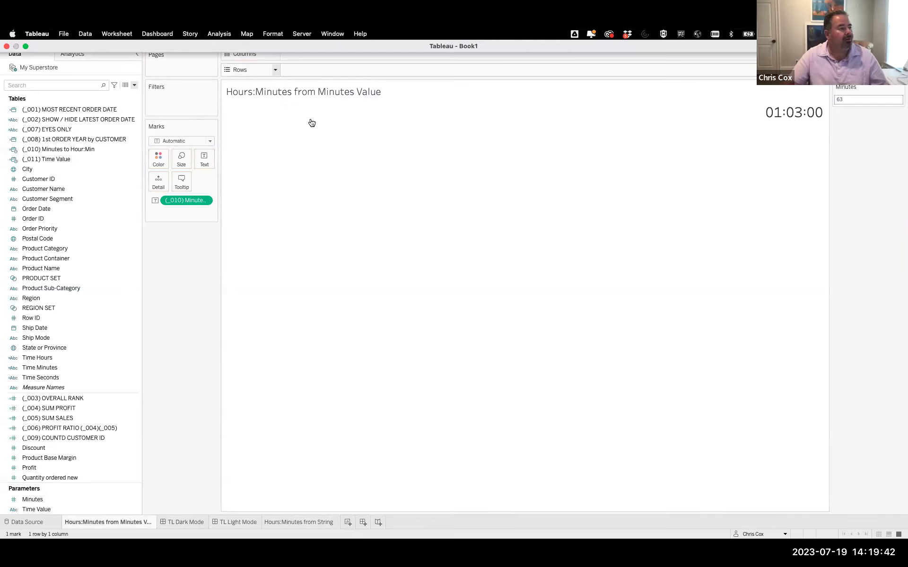
# Step: Set the worksheet shading of Hours:Minutes from Minutes Value to None on the TL Light Mode dashboard
pyautogui.click(242, 523)
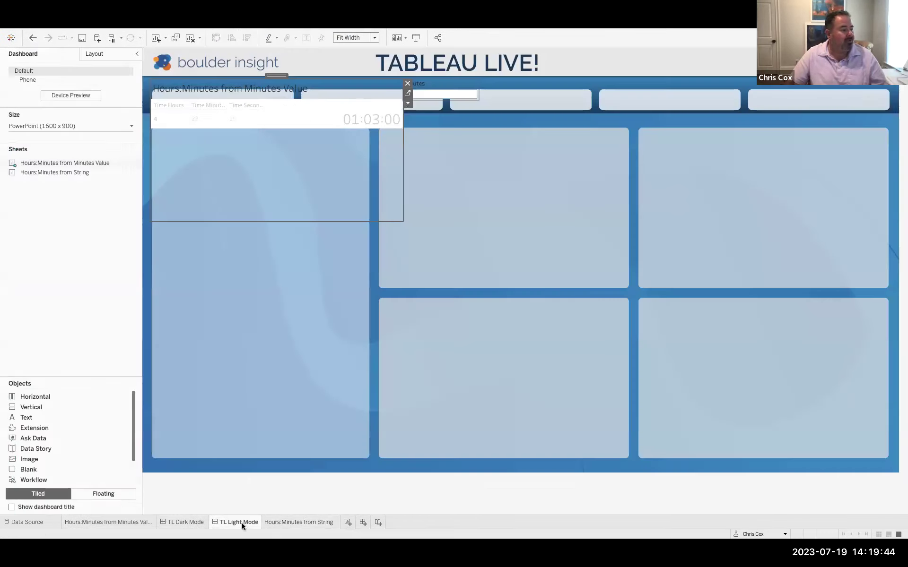
pyautogui.rightClick(296, 106)
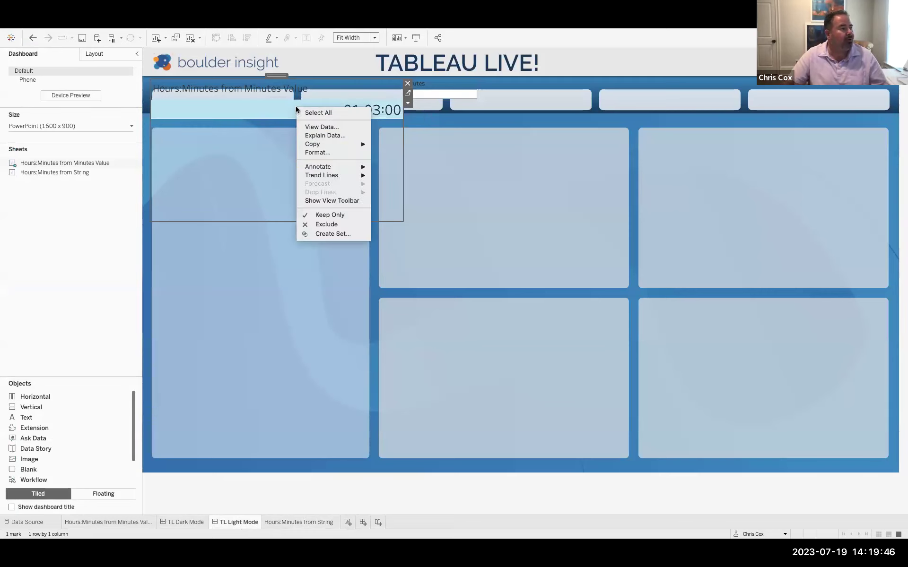
pyautogui.click(317, 152)
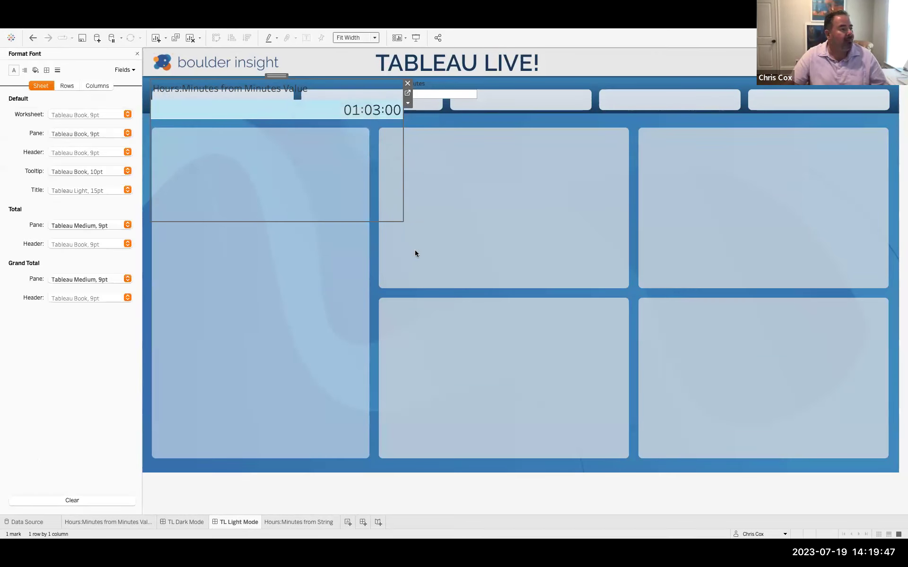
pyautogui.click(35, 70)
pyautogui.click(71, 115)
pyautogui.click(71, 133)
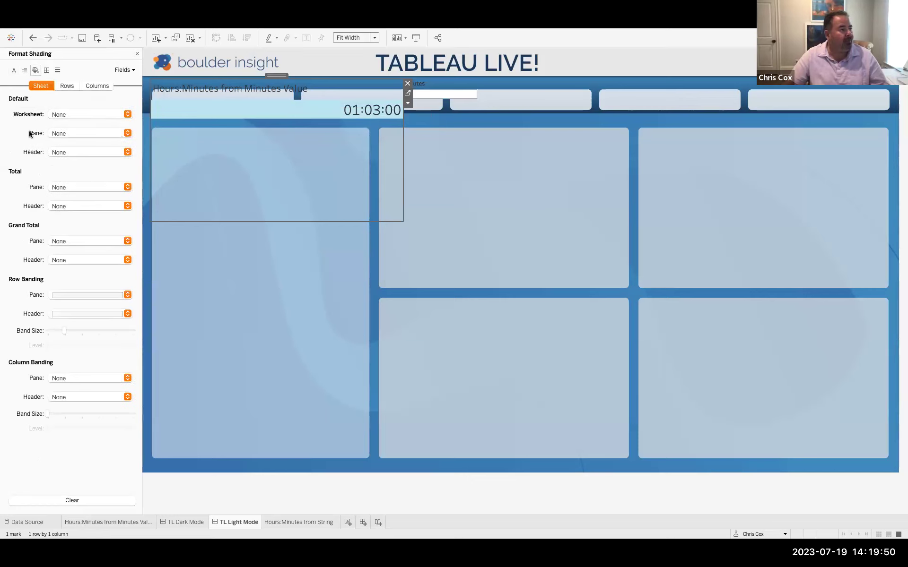
# Step: Shrink the Hours:Minutes from Minutes Value sheet onto the first header card and set its title's font size to 11
pyautogui.moveTo(348, 181); pyautogui.dragTo(295, 110)
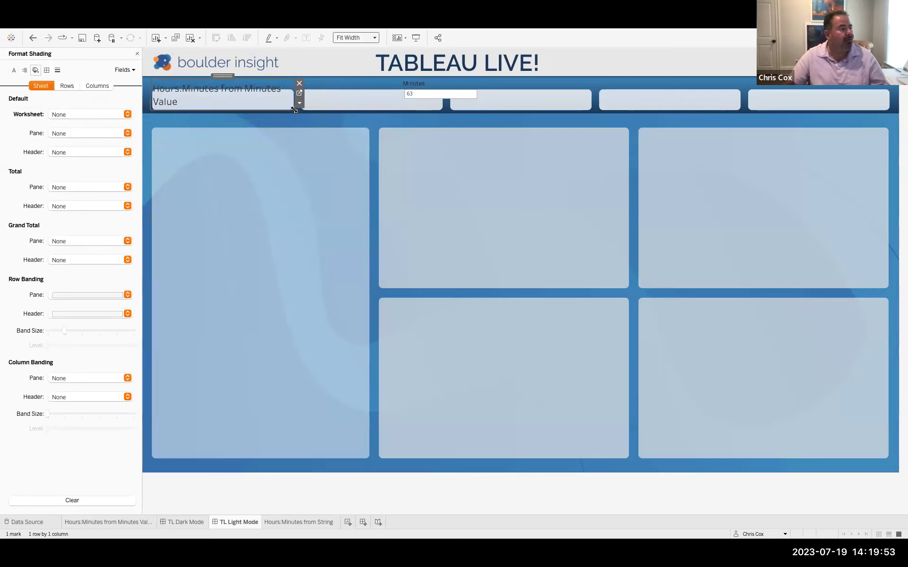
pyautogui.doubleClick(193, 87)
pyautogui.doubleClick(403, 203)
pyautogui.write('11')
pyautogui.press('Return')
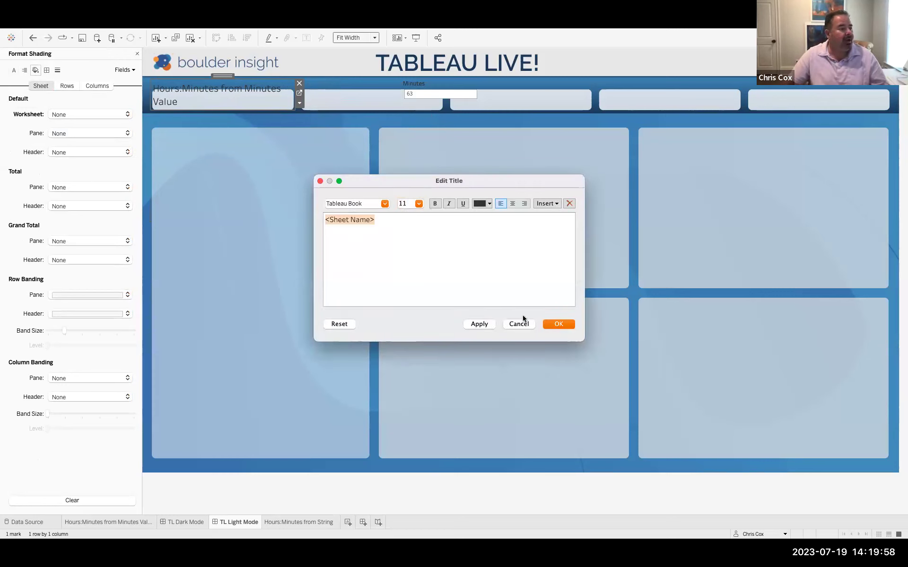
pyautogui.click(563, 326)
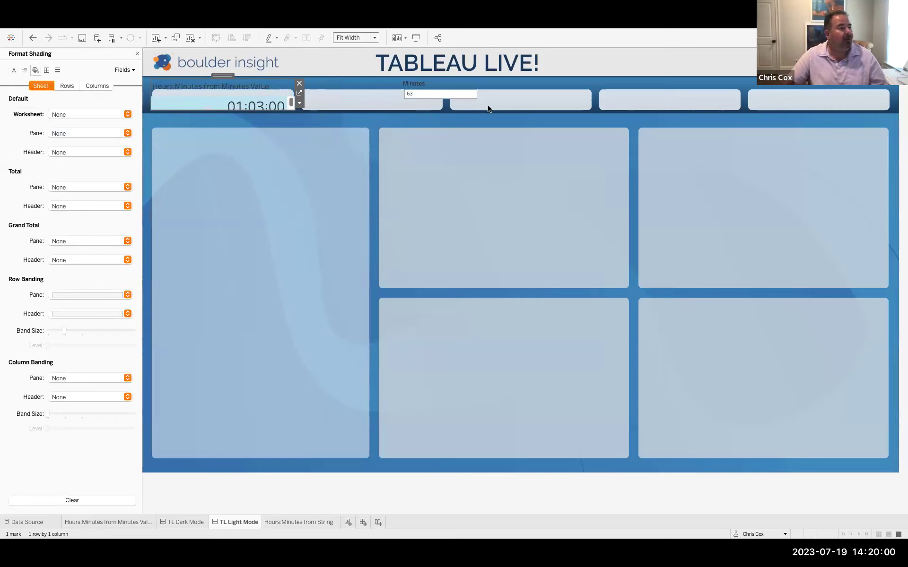
# Step: Fit the Hours:Minutes from Minutes Value sheet to Entire View and adjust its position and size over the first header card
pyautogui.click(362, 37)
pyautogui.click(359, 69)
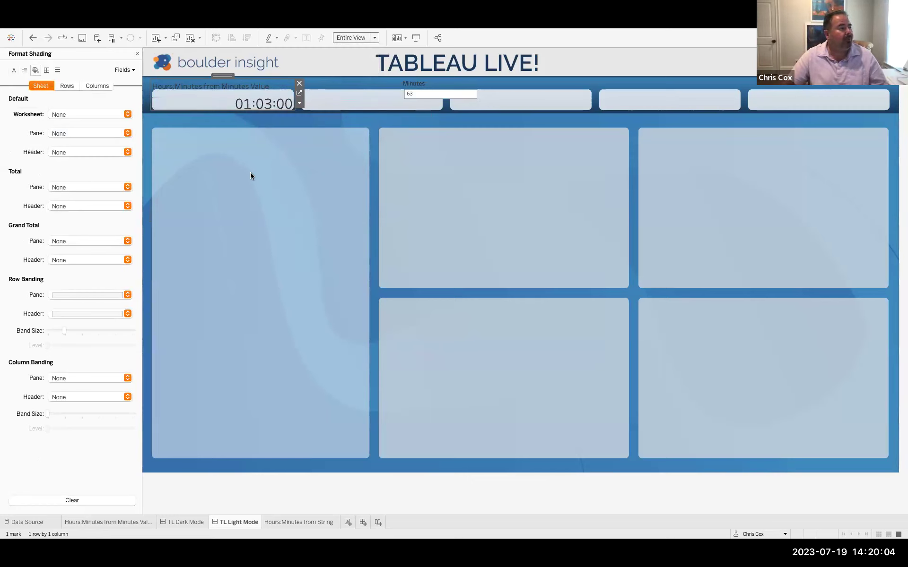
pyautogui.click(222, 116)
pyautogui.click(228, 81)
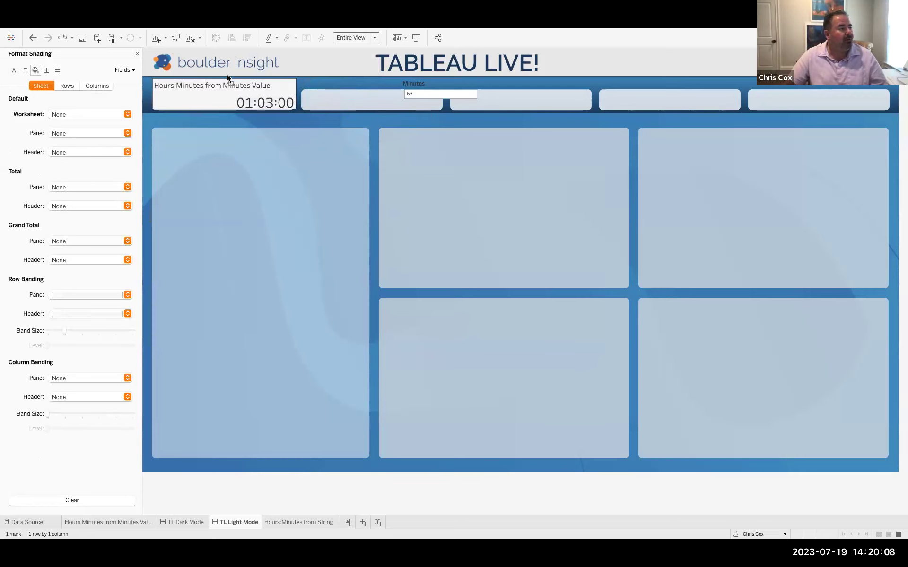
pyautogui.moveTo(227, 74); pyautogui.dragTo(290, 91)
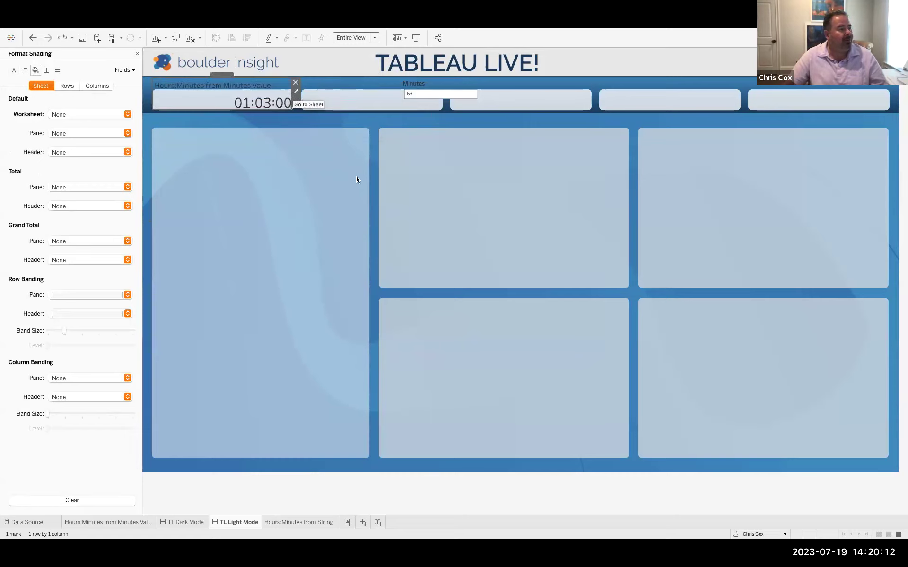
pyautogui.click(381, 510)
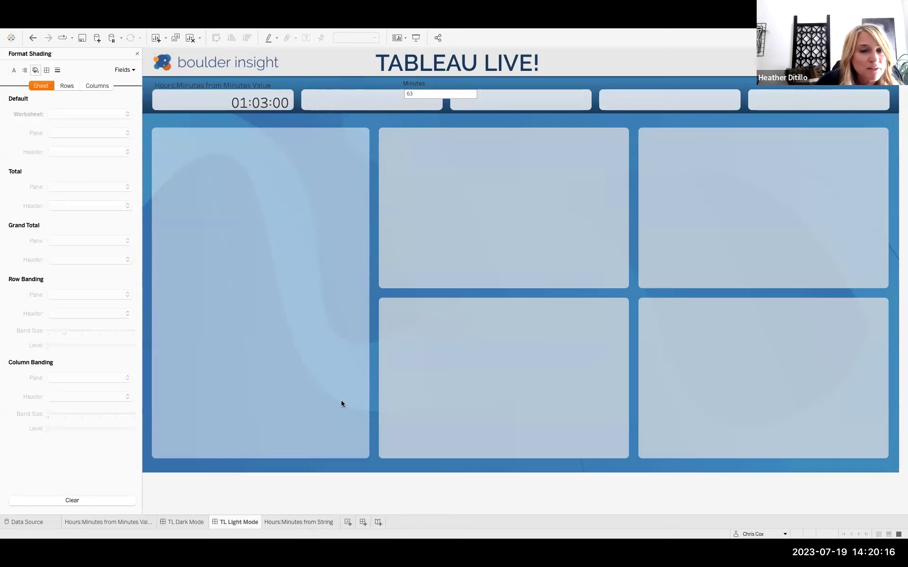
# Step: Hide the Minutes parameter control's title, and shrink and place the control beside the Hours:Minutes from Minutes Value title
pyautogui.click(439, 86)
pyautogui.moveTo(439, 76); pyautogui.dragTo(329, 51)
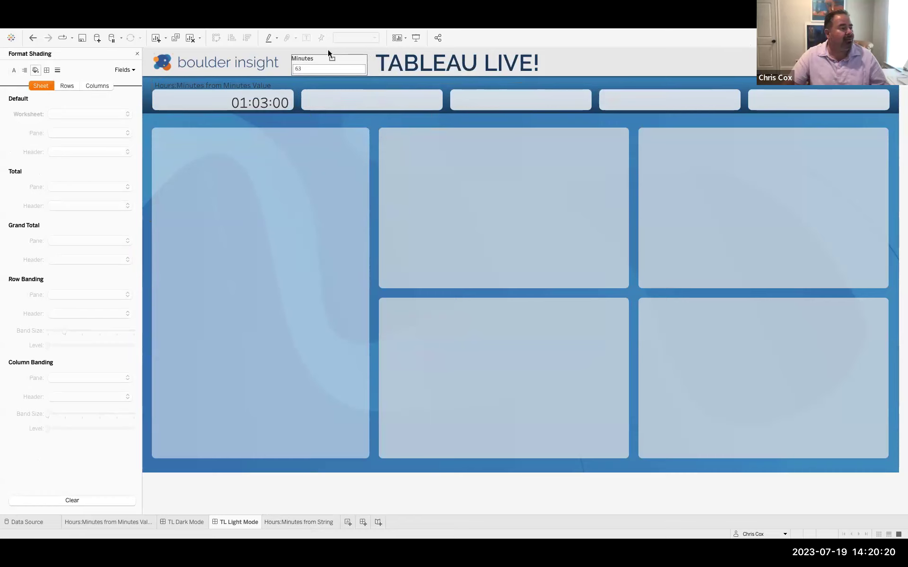
pyautogui.moveTo(322, 54); pyautogui.dragTo(310, 63)
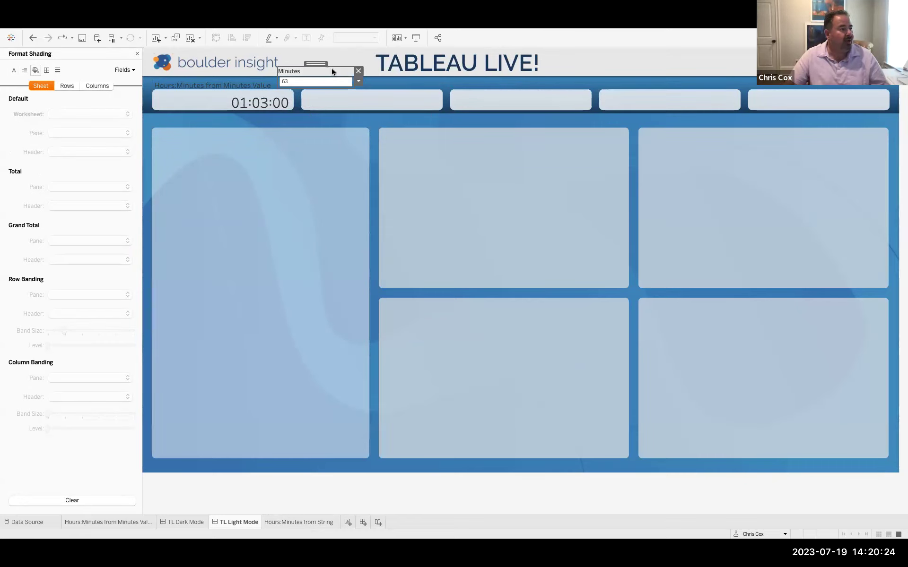
pyautogui.click(359, 81)
pyautogui.click(371, 99)
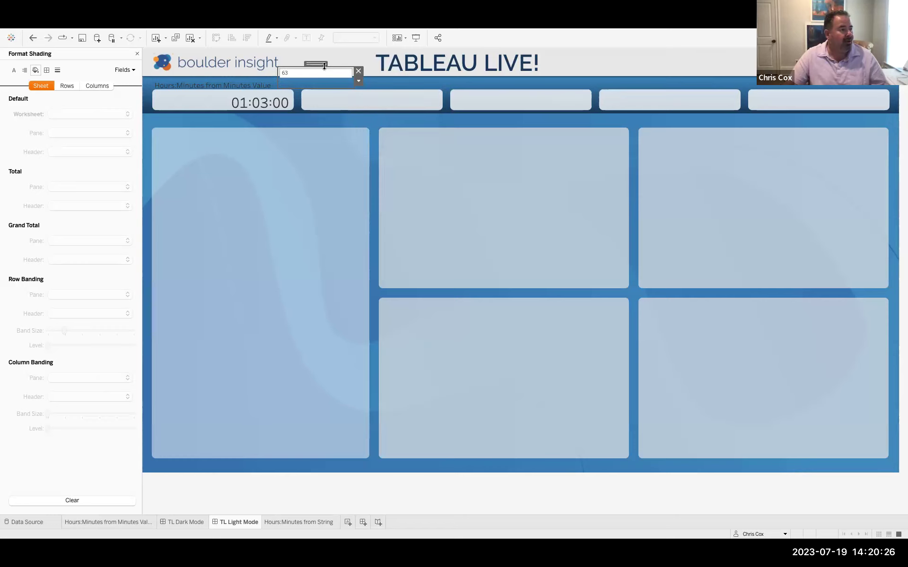
pyautogui.moveTo(315, 63); pyautogui.dragTo(296, 91)
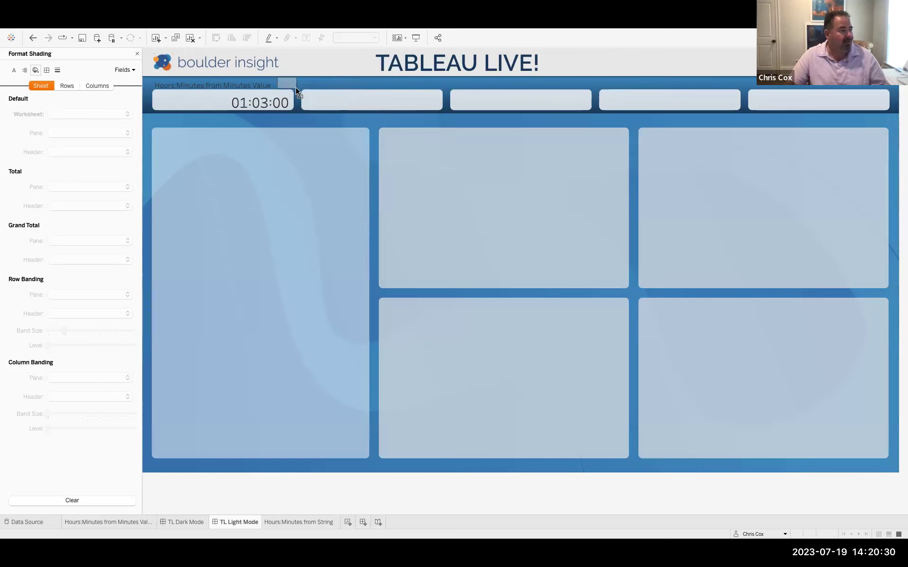
# Step: Set the Minutes parameter to 639 in its dashboard control
pyautogui.click(292, 85)
pyautogui.write('9')
pyautogui.press('Return')
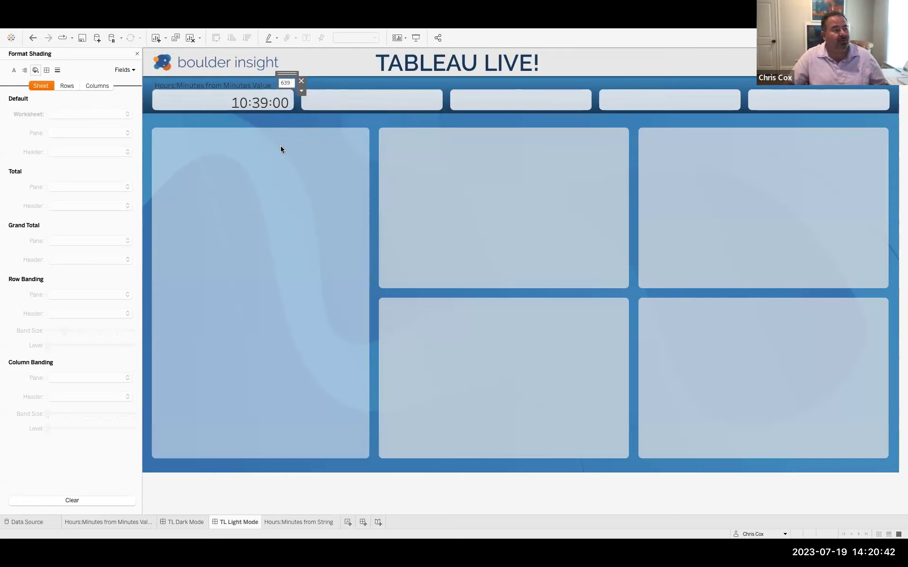
# Step: Change the font color of the Hours:Minutes from Minutes Value title to white
pyautogui.click(206, 84)
pyautogui.tripleClick(401, 218)
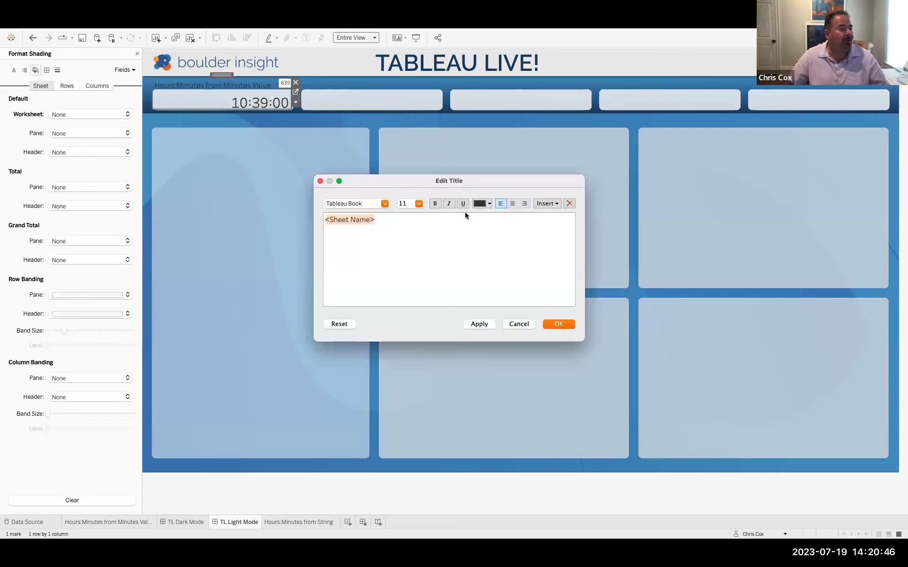
pyautogui.click(483, 203)
pyautogui.click(488, 215)
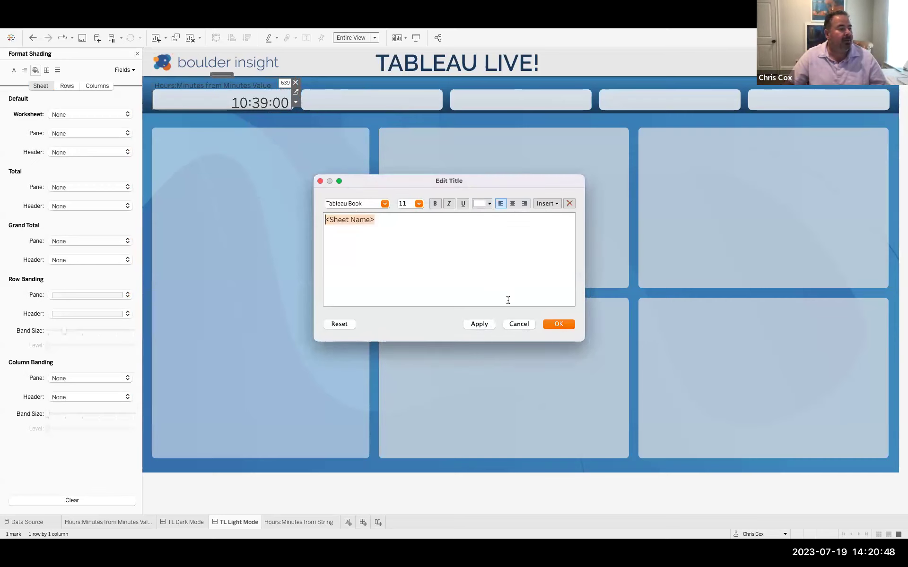
pyautogui.click(559, 324)
pyautogui.click(277, 174)
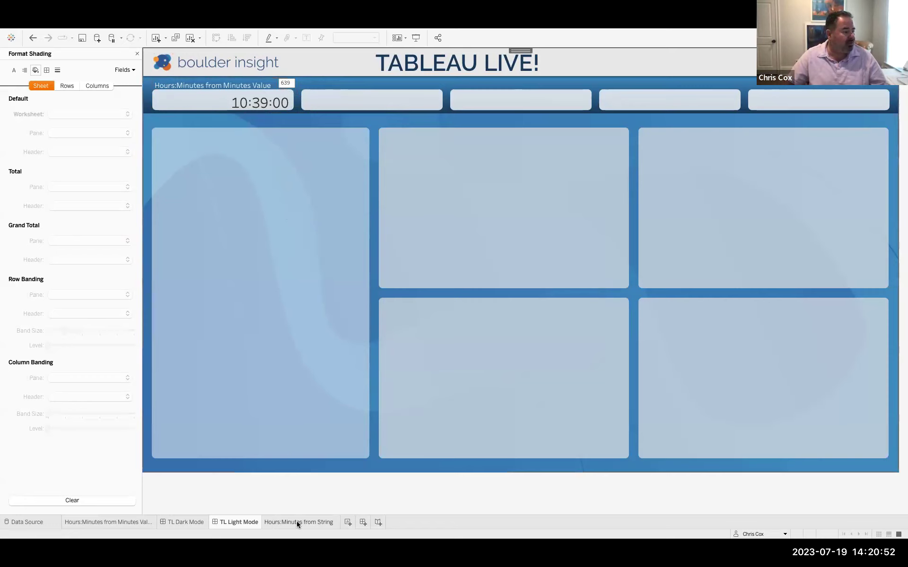
# Step: Add the Hours:Minutes from String sheet to the TL Light Mode dashboard, starting at the second header card
pyautogui.moveTo(297, 521)
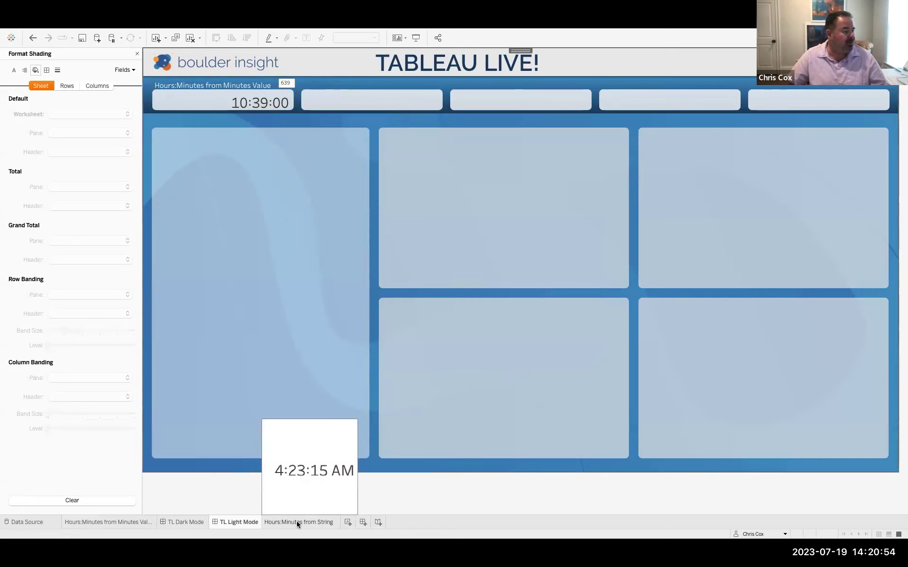
pyautogui.click(296, 521)
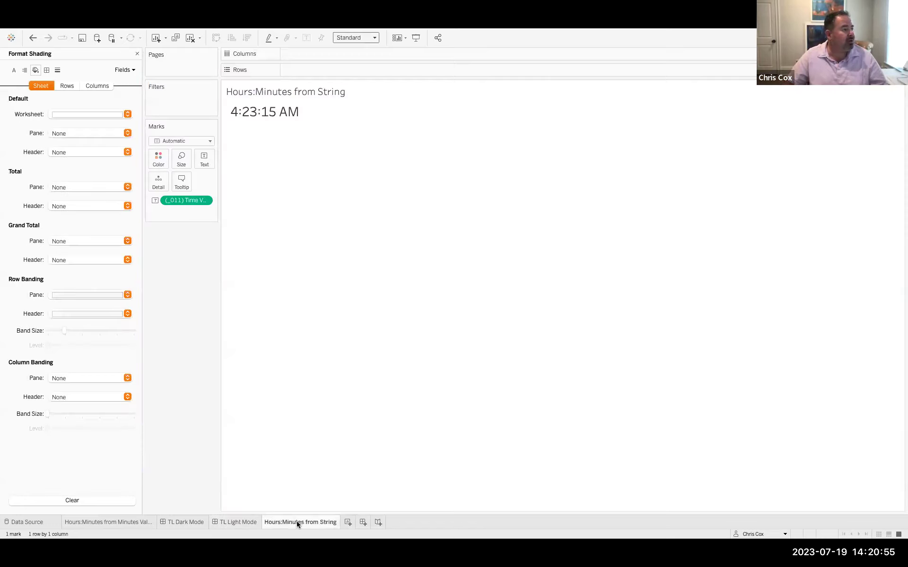
pyautogui.click(216, 521)
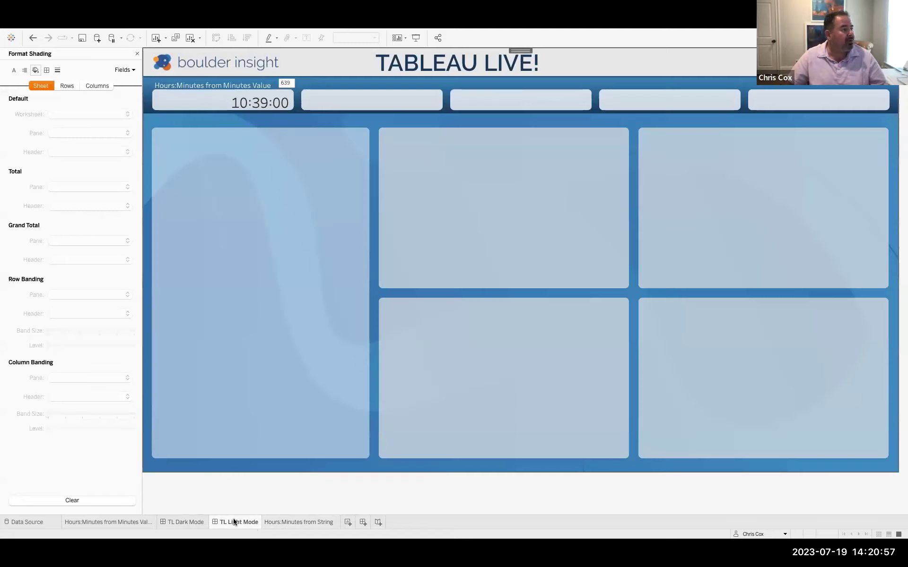
pyautogui.click(137, 53)
pyautogui.moveTo(62, 171); pyautogui.dragTo(299, 76)
# Step: Format the Hours:Minutes from String title with font size 11 and white text
pyautogui.doubleClick(339, 98)
pyautogui.tripleClick(411, 230)
pyautogui.click(407, 202)
pyautogui.write('11')
pyautogui.press('Return')
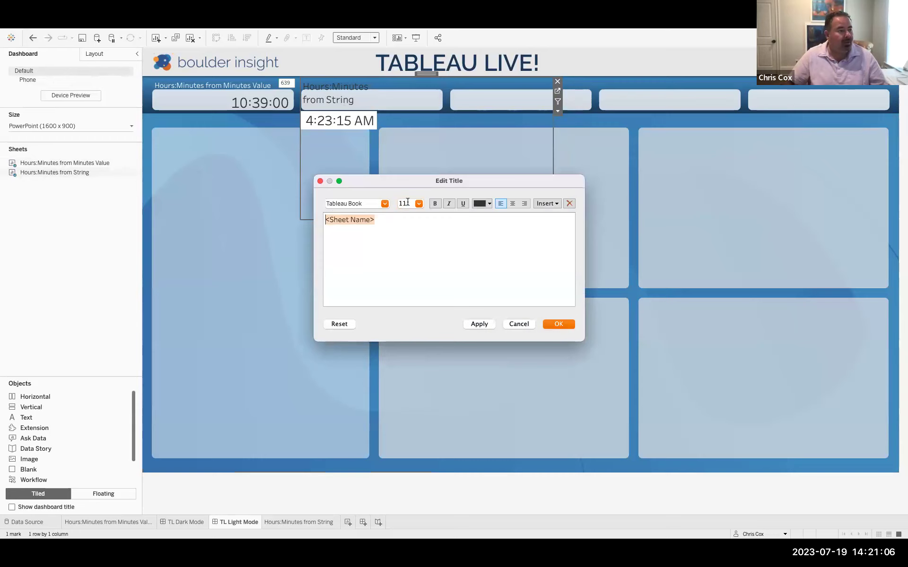
pyautogui.click(484, 205)
pyautogui.click(487, 214)
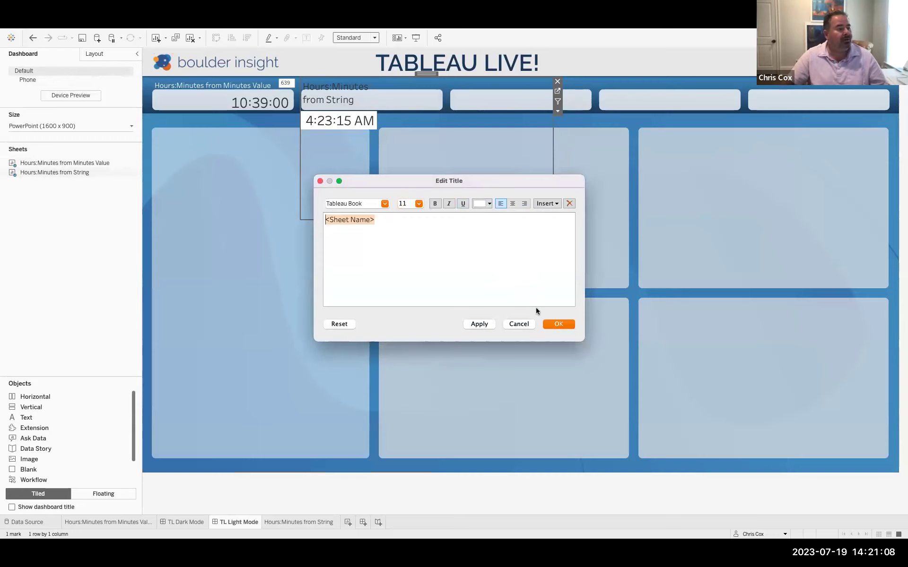
pyautogui.click(558, 324)
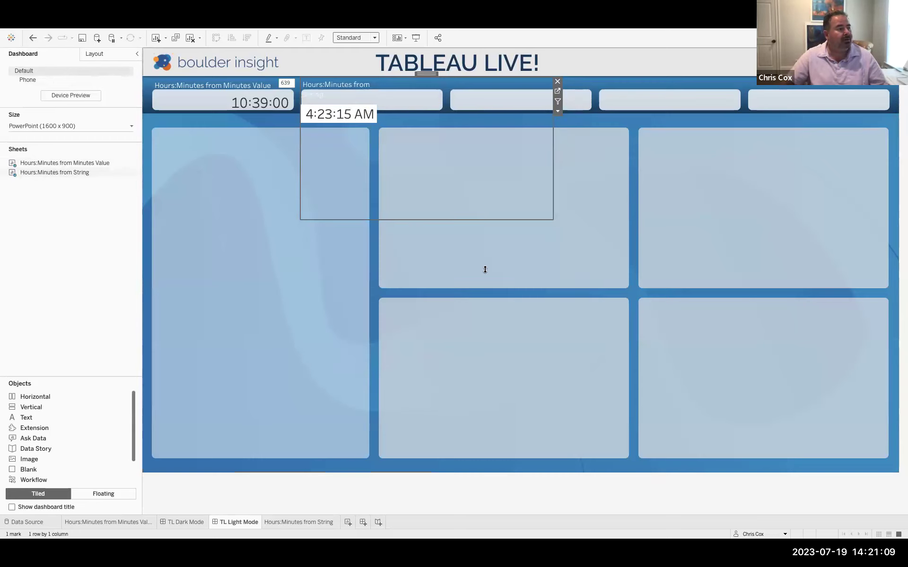
# Step: Set the worksheet shading of Hours:Minutes from String to None
pyautogui.rightClick(355, 113)
pyautogui.click(375, 157)
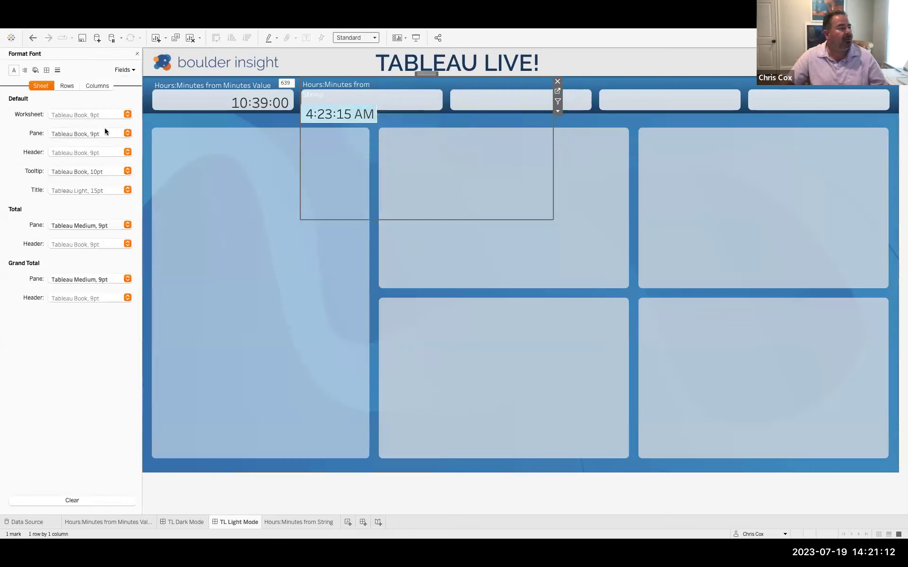
pyautogui.click(36, 70)
pyautogui.click(55, 115)
pyautogui.click(69, 132)
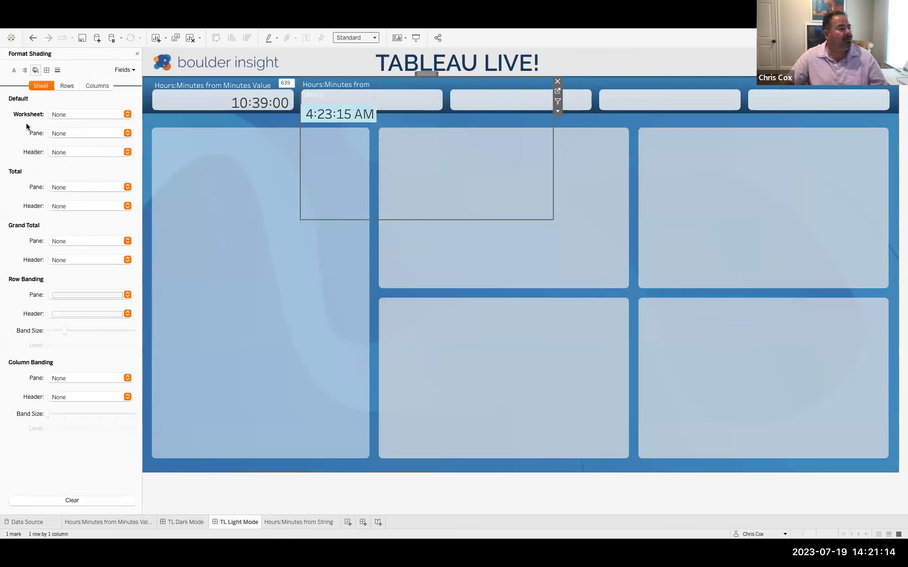
# Step: Fit the Hours:Minutes from String sheet to Entire View and shrink it onto the second header card
pyautogui.click(355, 38)
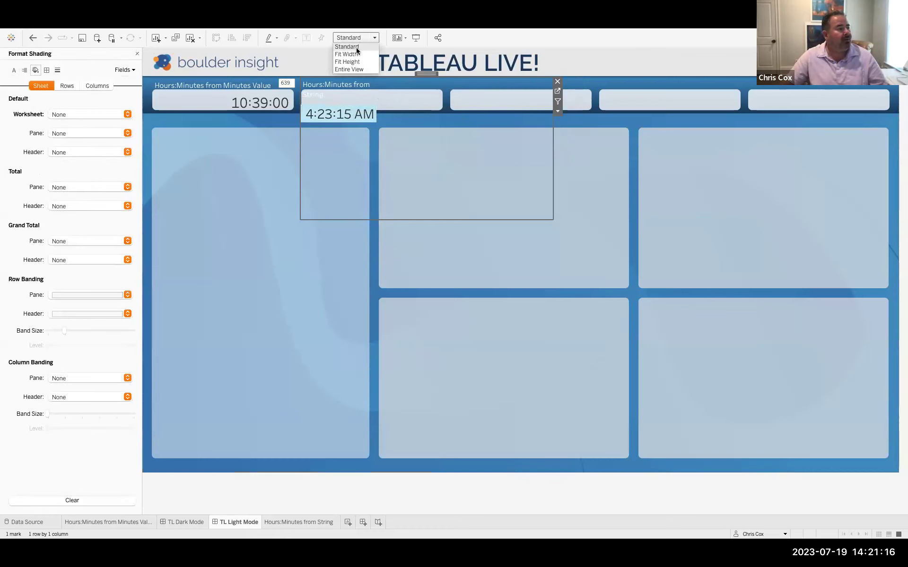
pyautogui.click(349, 70)
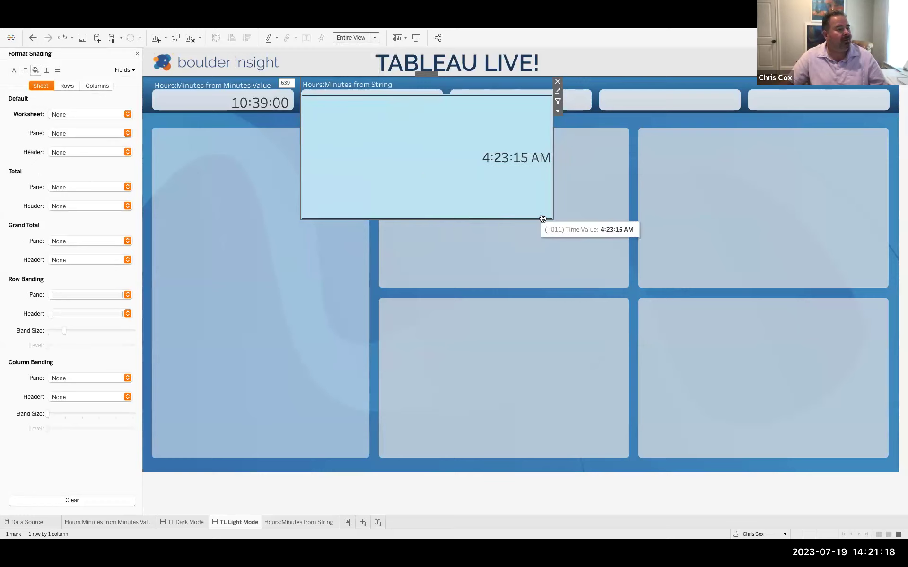
pyautogui.moveTo(509, 183); pyautogui.dragTo(442, 112)
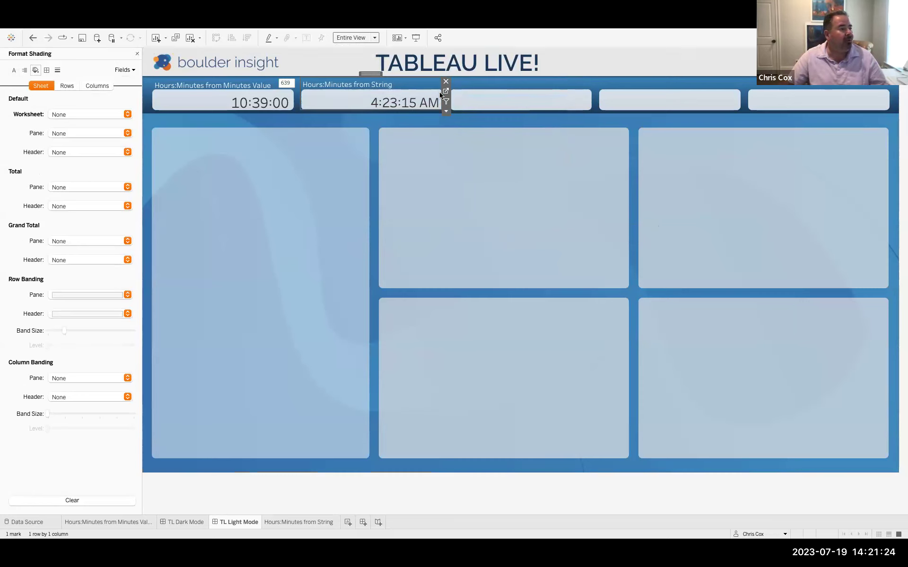
# Step: Show the Time Value parameter control for the Hours:Minutes from String sheet on the dashboard
pyautogui.click(445, 111)
pyautogui.moveTo(473, 188)
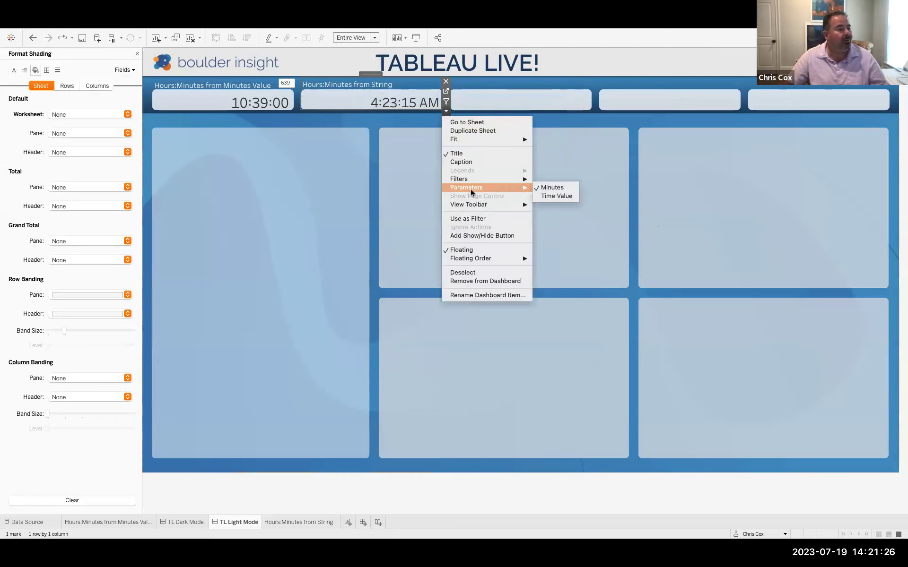
pyautogui.click(559, 195)
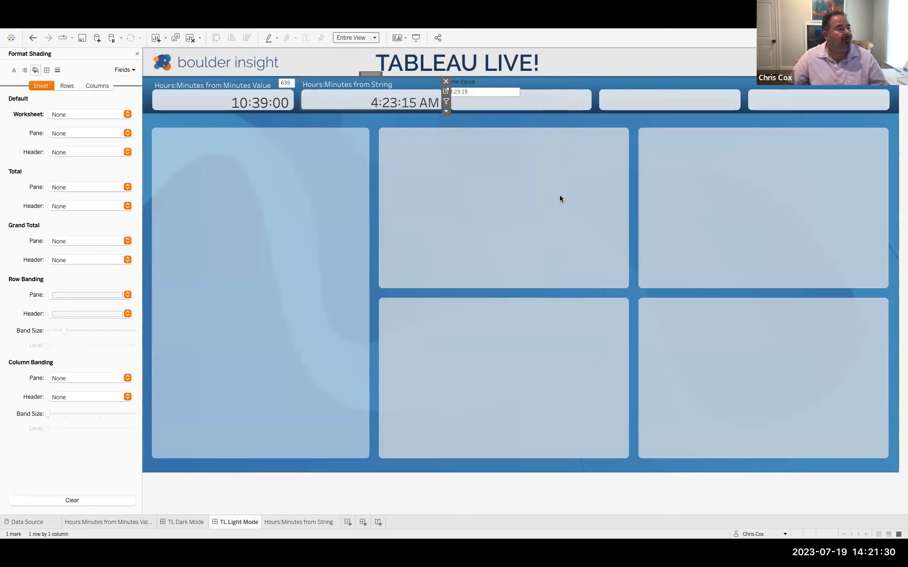
# Step: Hide the Time Value parameter control's title and shrink the control to fit beside the Hours:Minutes from String title
pyautogui.click(480, 84)
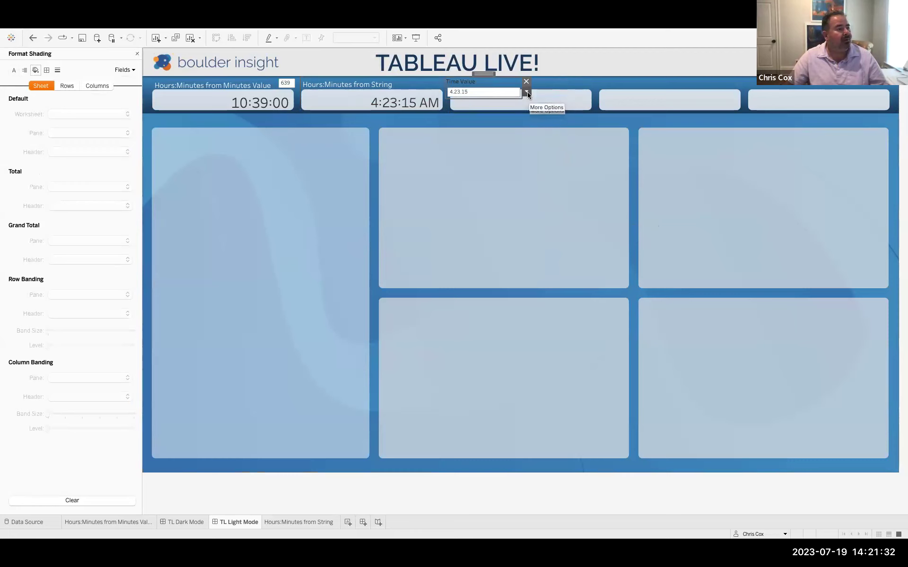
pyautogui.click(526, 91)
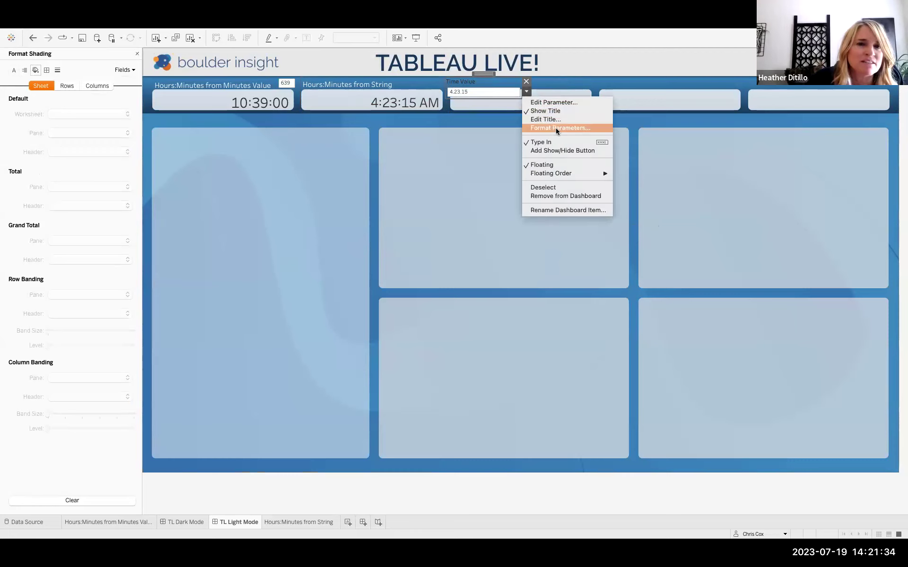
pyautogui.click(546, 112)
pyautogui.moveTo(498, 76); pyautogui.dragTo(448, 72)
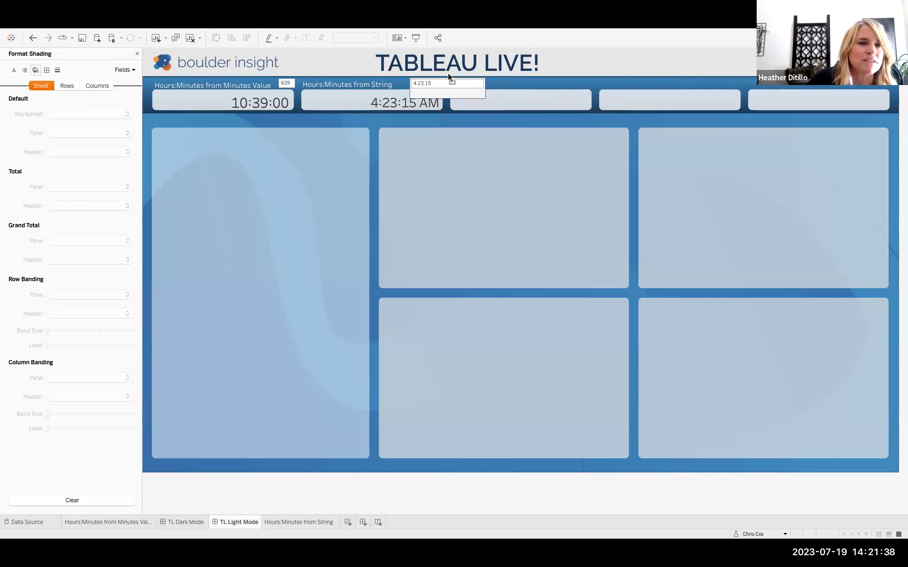
pyautogui.click(488, 92)
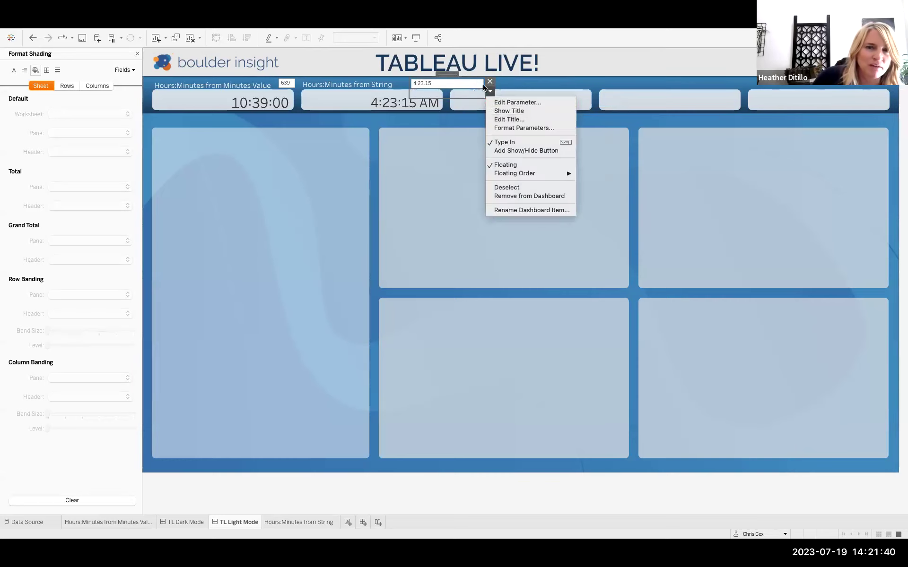
pyautogui.click(488, 90)
pyautogui.moveTo(485, 96); pyautogui.dragTo(445, 91)
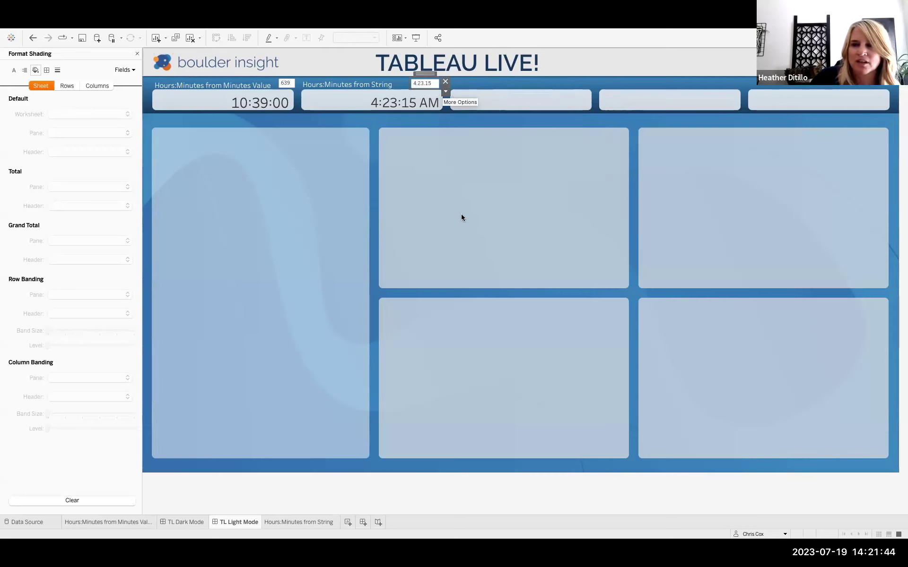
pyautogui.click(586, 501)
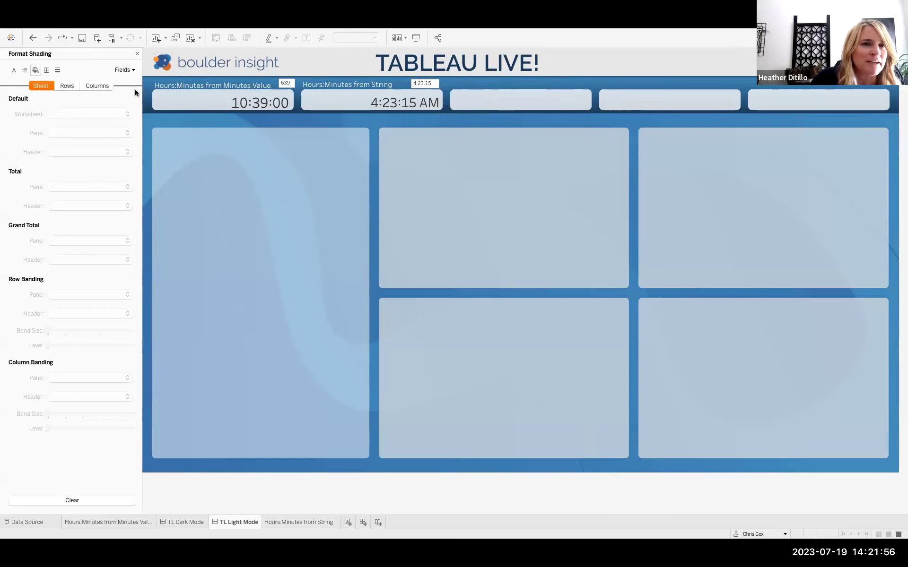
# Step: Close the shading settings and try Floating placement for new dashboard objects, returning it to Tiled
pyautogui.click(137, 56)
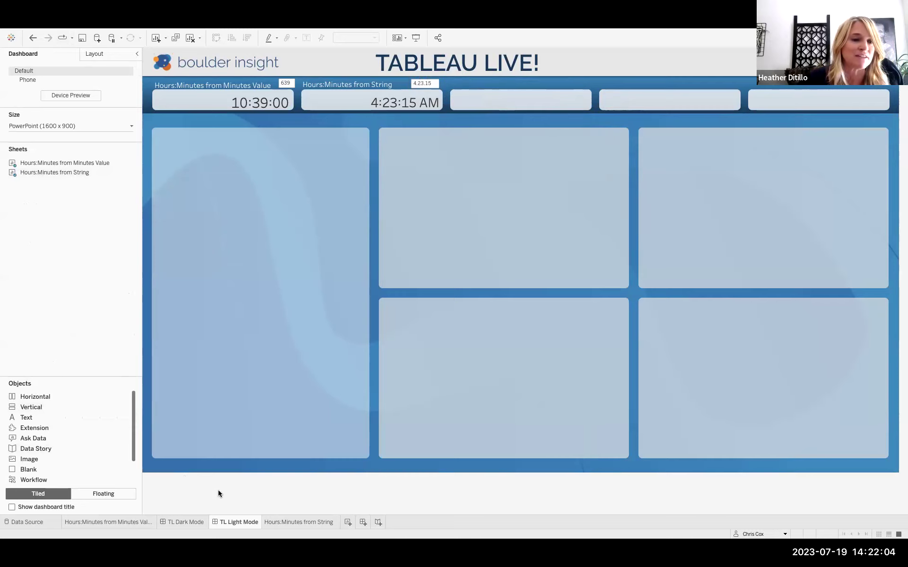
pyautogui.click(95, 495)
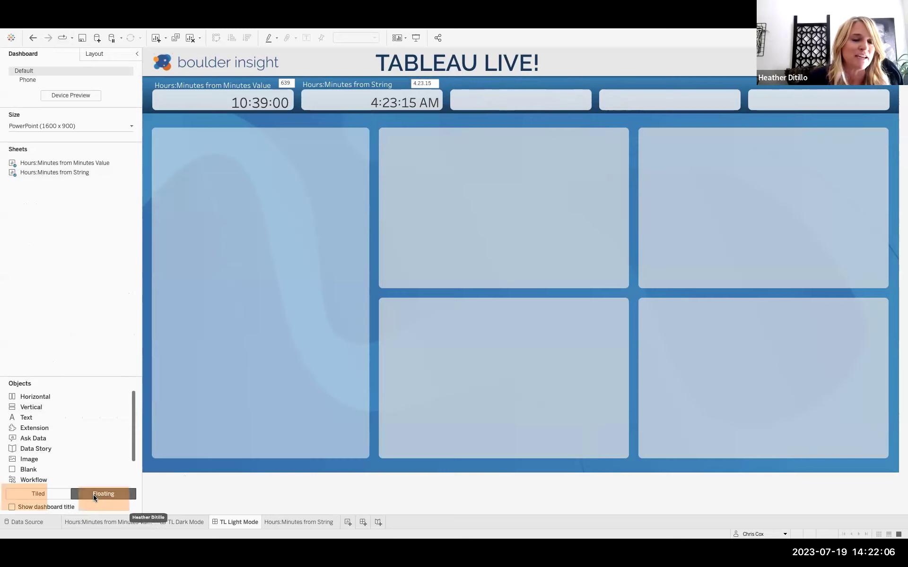
pyautogui.click(63, 495)
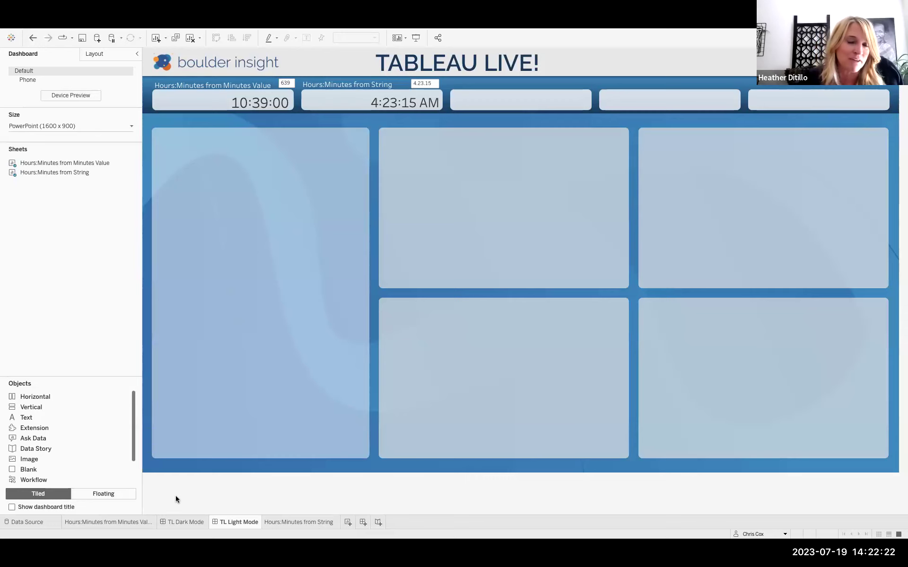
# Step: Nudge the Minutes parameter control down slightly and display its layout position and size
pyautogui.click(288, 83)
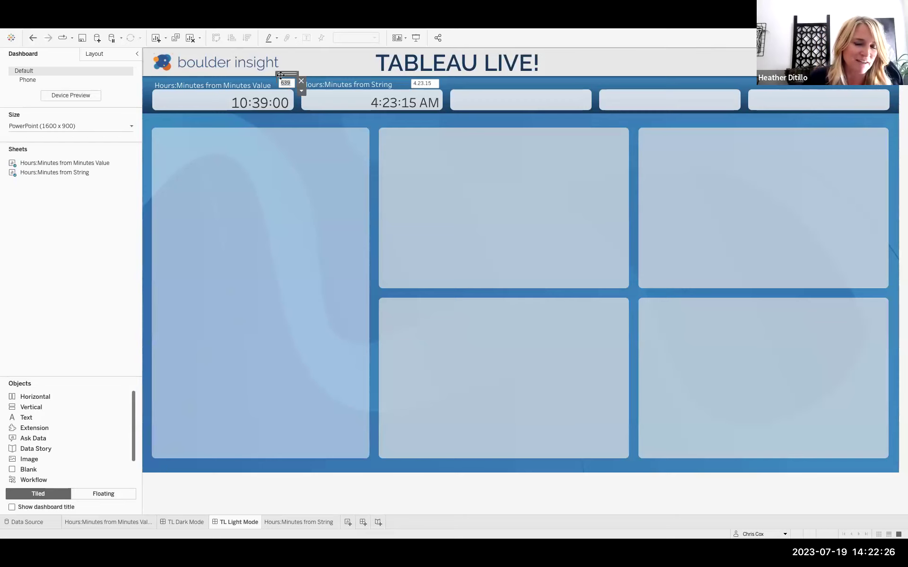
pyautogui.click(284, 79)
pyautogui.press('Escape')
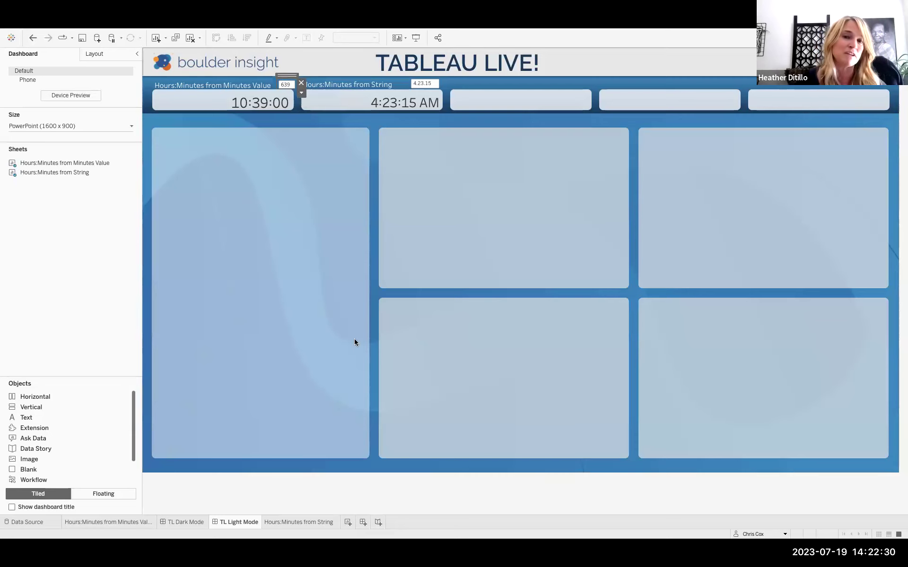
pyautogui.click(101, 53)
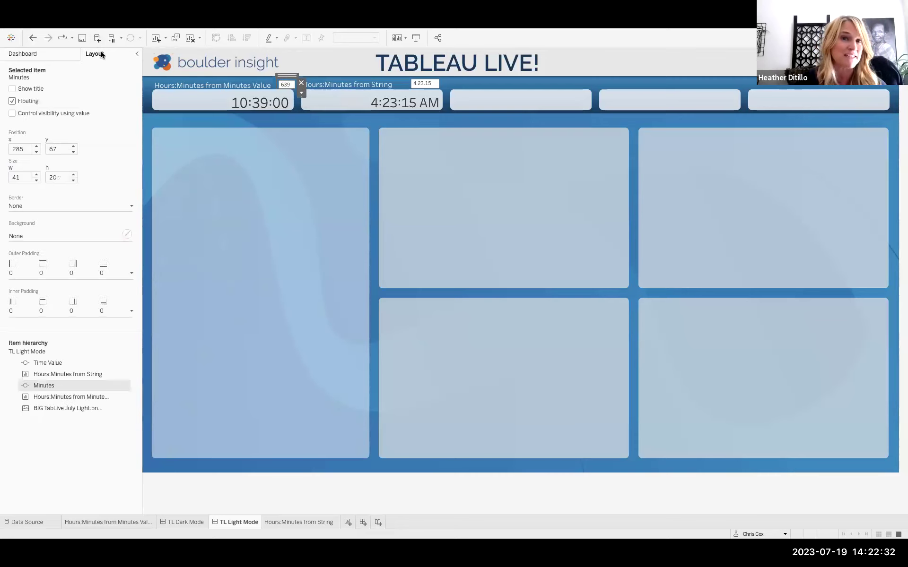
# Step: Set the Time Value parameter control's y position to 67 and its height to 20, matching the Minutes control
pyautogui.click(418, 84)
pyautogui.click(74, 147)
pyautogui.click(74, 147)
pyautogui.click(74, 147)
pyautogui.click(73, 180)
pyautogui.click(74, 180)
pyautogui.click(73, 180)
pyautogui.click(73, 180)
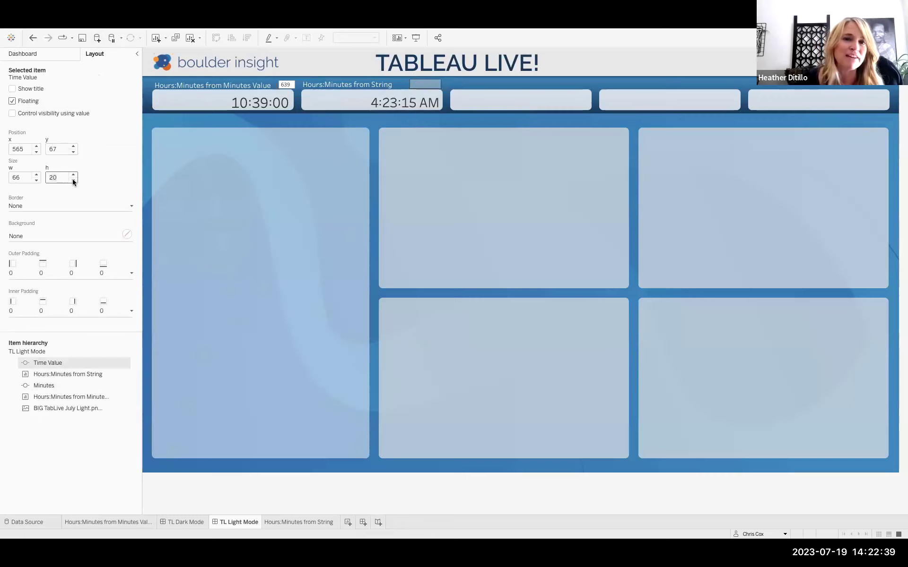
# Step: Remove the BIG TabLive July Light.png background image from the TL Light Mode dashboard
pyautogui.click(415, 496)
pyautogui.click(465, 393)
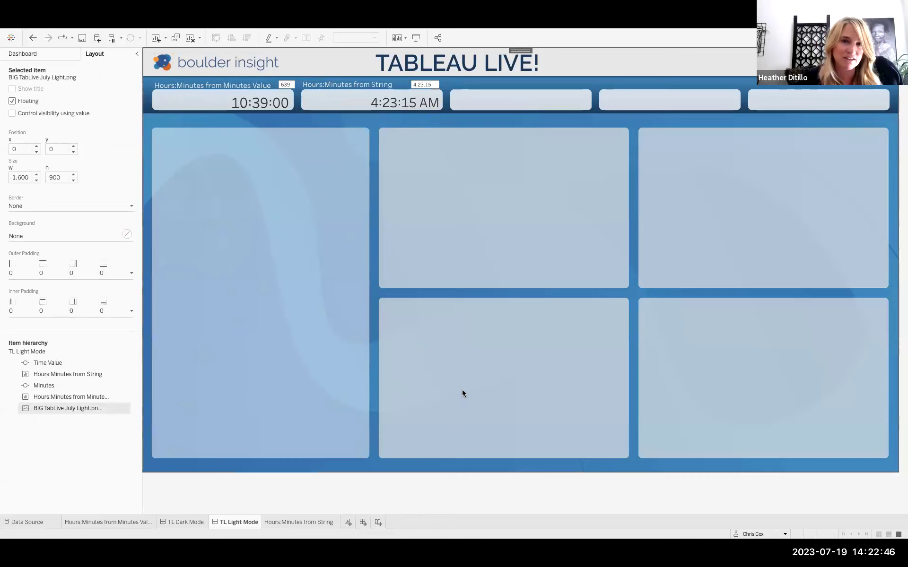
pyautogui.press('Delete')
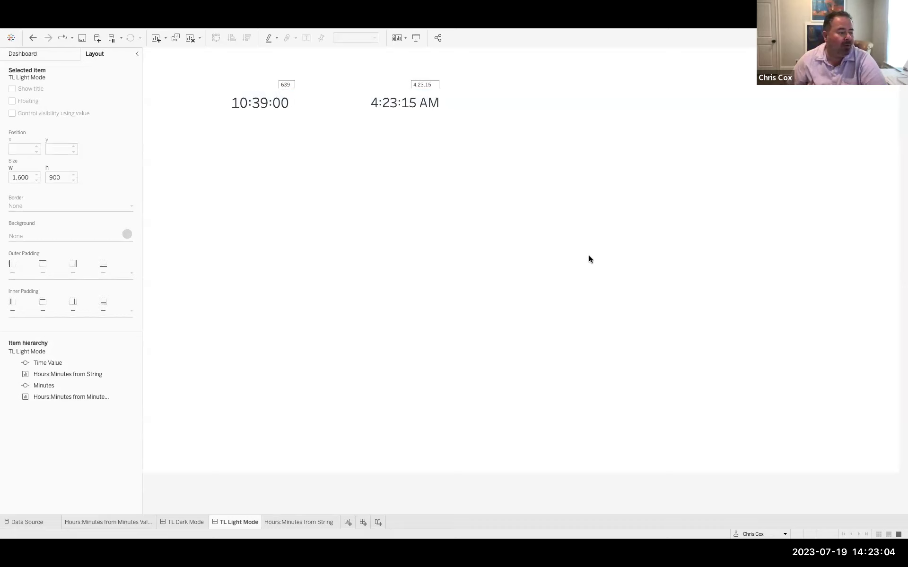
# Step: Create a new dashboard and place Hours:Minutes from Minutes Value and Hours:Minutes from String side by side as tiled sheets
pyautogui.click(363, 522)
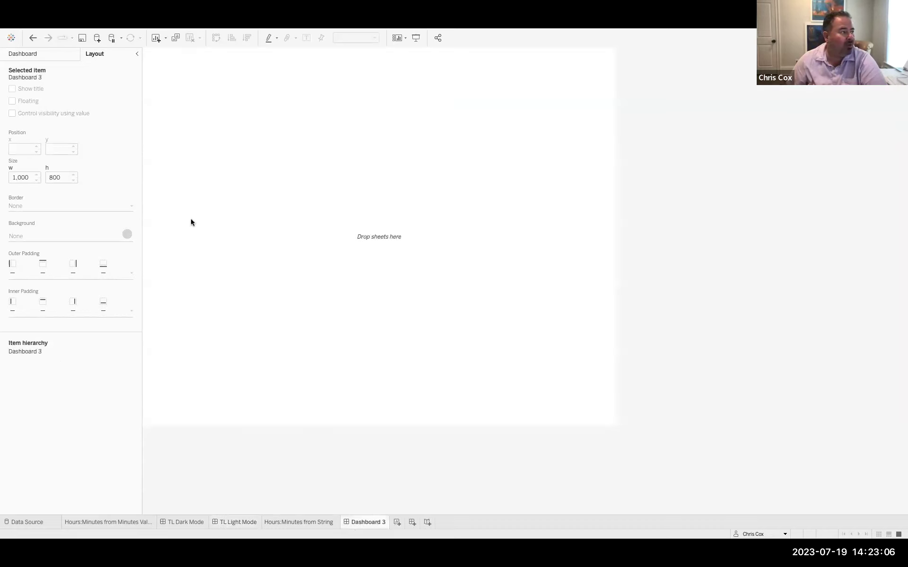
pyautogui.click(53, 53)
pyautogui.moveTo(73, 162); pyautogui.dragTo(599, 220)
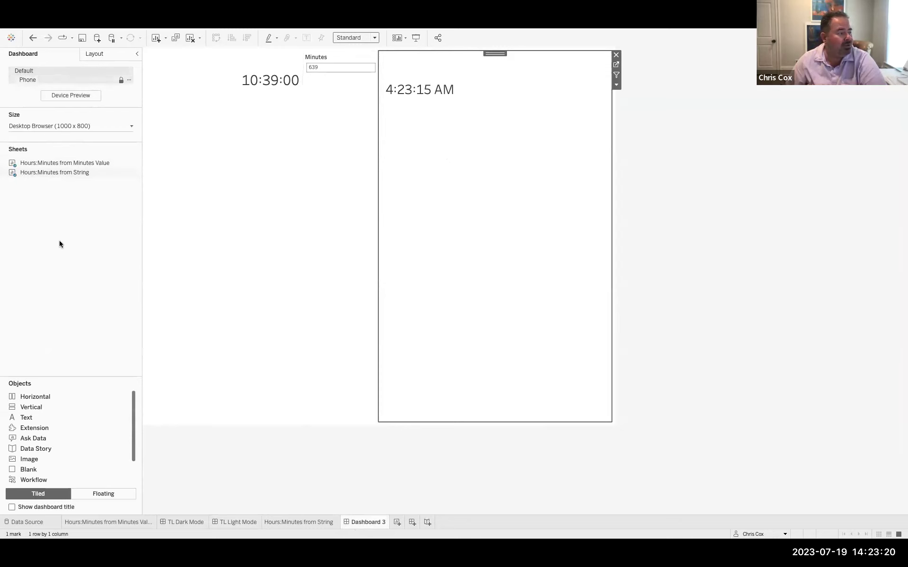
# Step: Try adding Clemson Colors | Dark - 008.png as a tiled image below the minutes value sheet, and remove it
pyautogui.moveTo(38, 459); pyautogui.dragTo(263, 329)
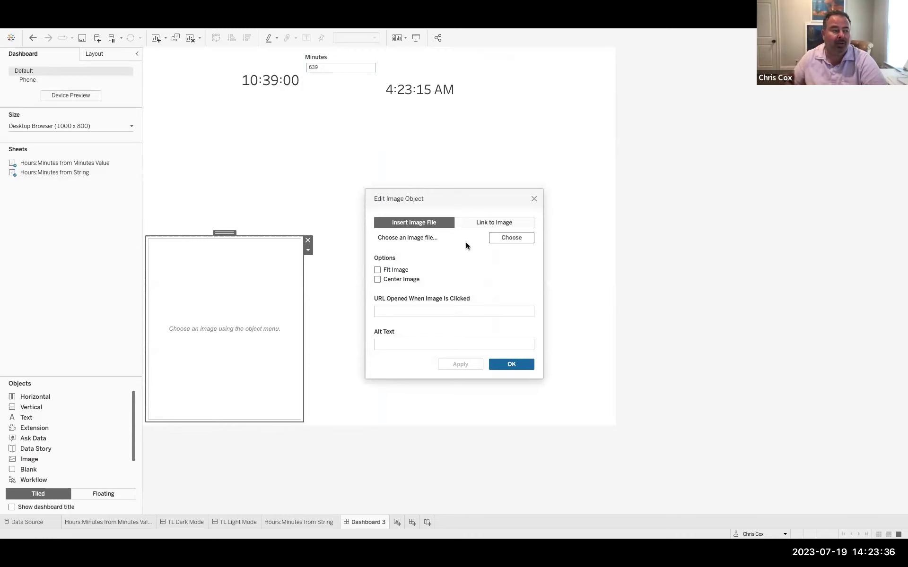
pyautogui.click(510, 238)
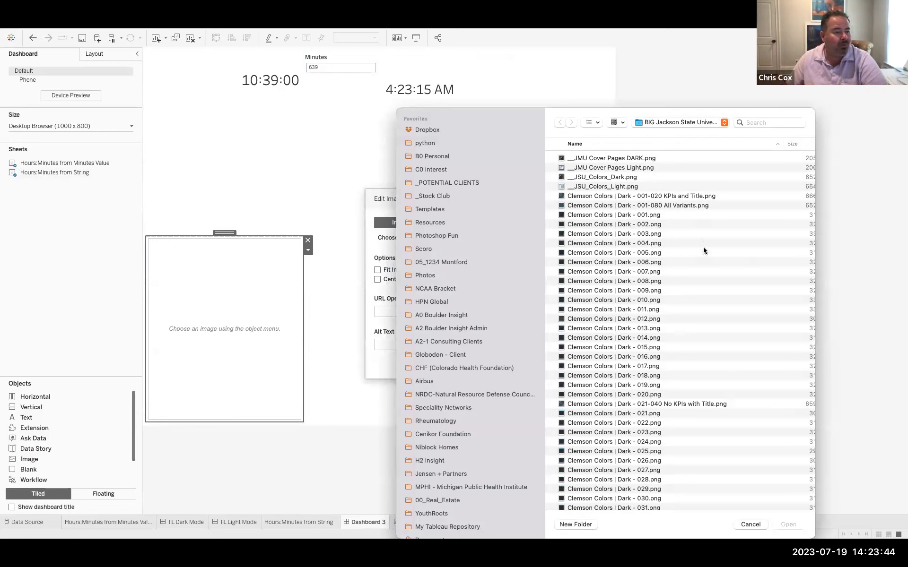
pyautogui.click(626, 283)
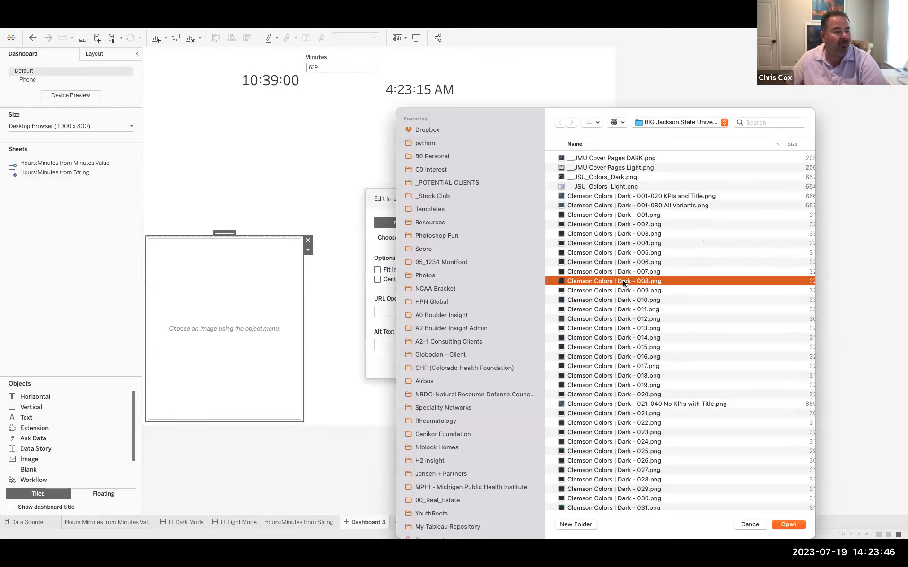
pyautogui.doubleClick(623, 281)
pyautogui.click(509, 367)
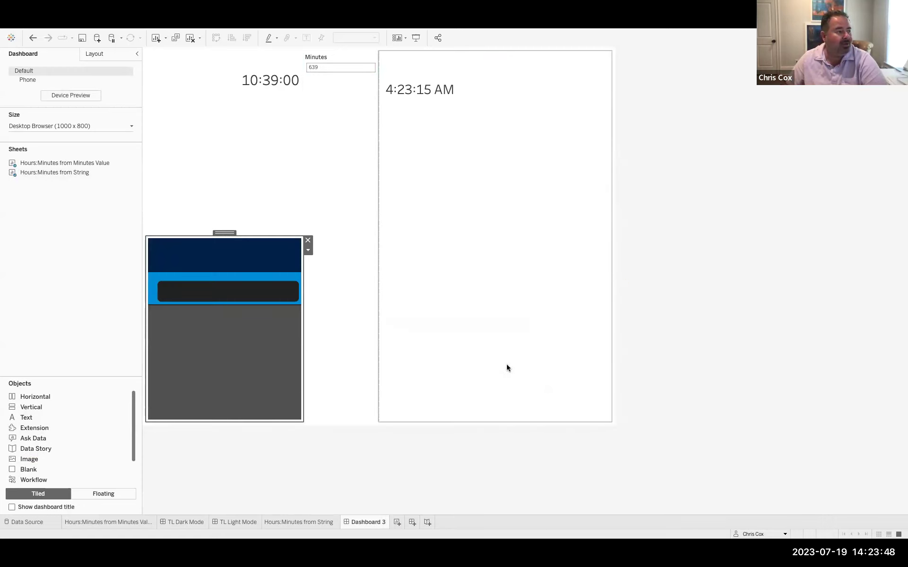
pyautogui.click(308, 241)
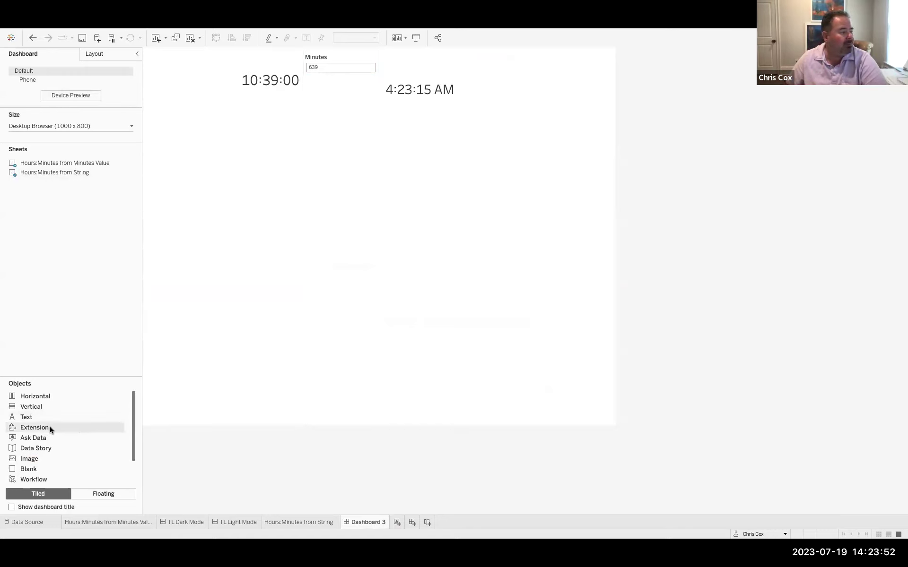
# Step: Insert JSU Colors | Dark - 008.png as a tiled image between the minutes value sheet and the Minutes parameter control
pyautogui.moveTo(43, 456); pyautogui.dragTo(308, 295)
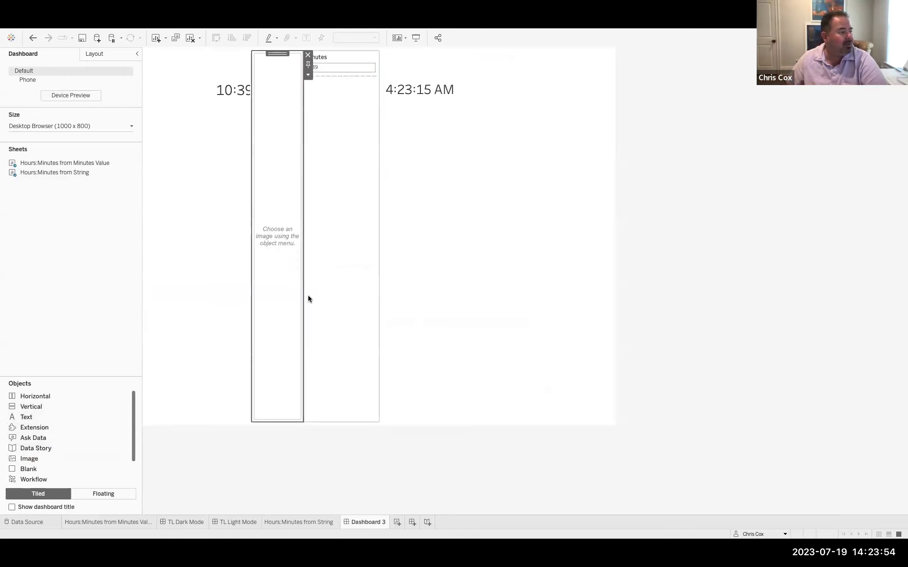
pyautogui.click(502, 238)
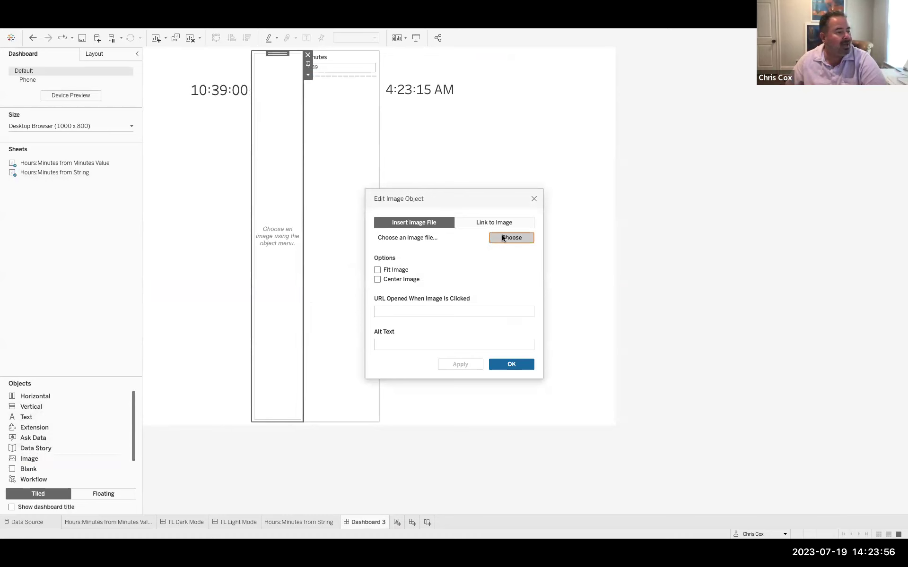
pyautogui.scroll(-10, 602, 270)
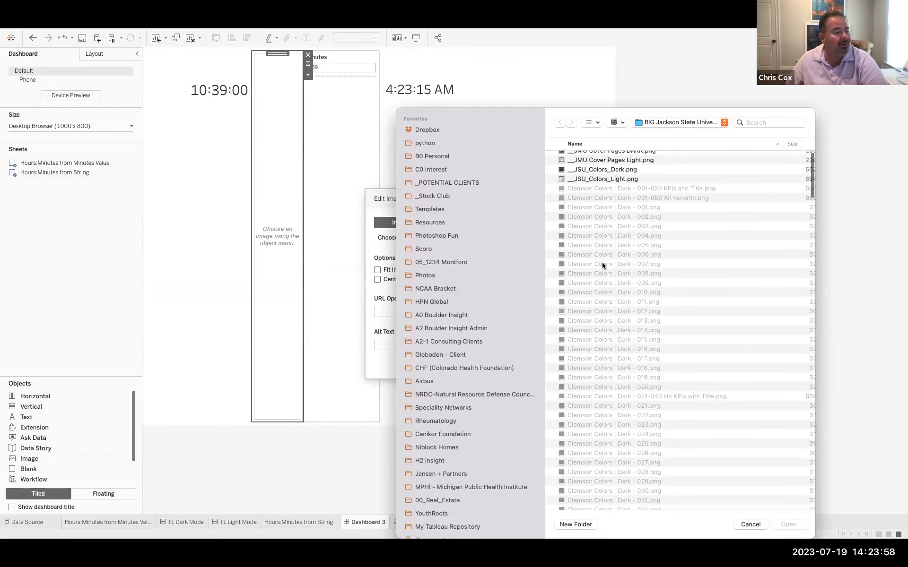
pyautogui.scroll(-15, 601, 269)
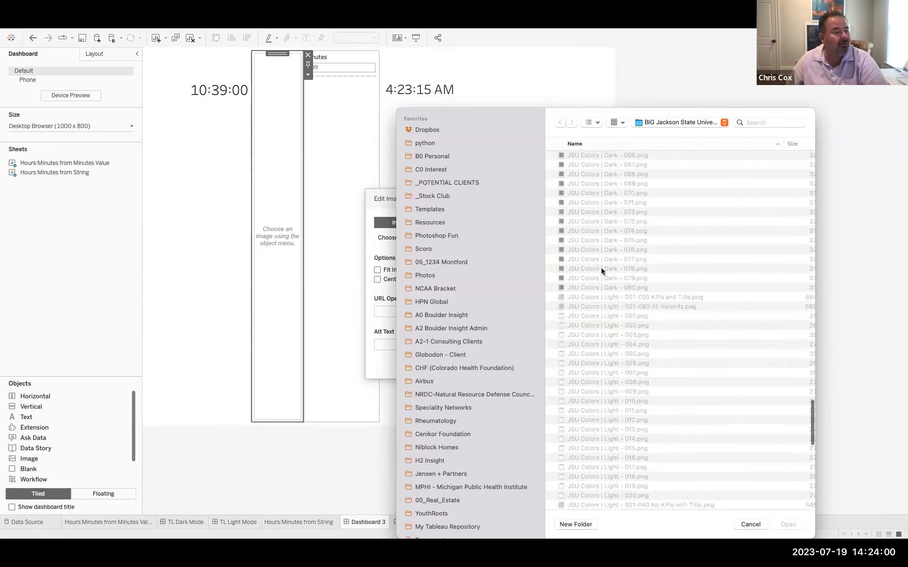
pyautogui.scroll(1, 601, 269)
pyautogui.scroll(15, 683, 300)
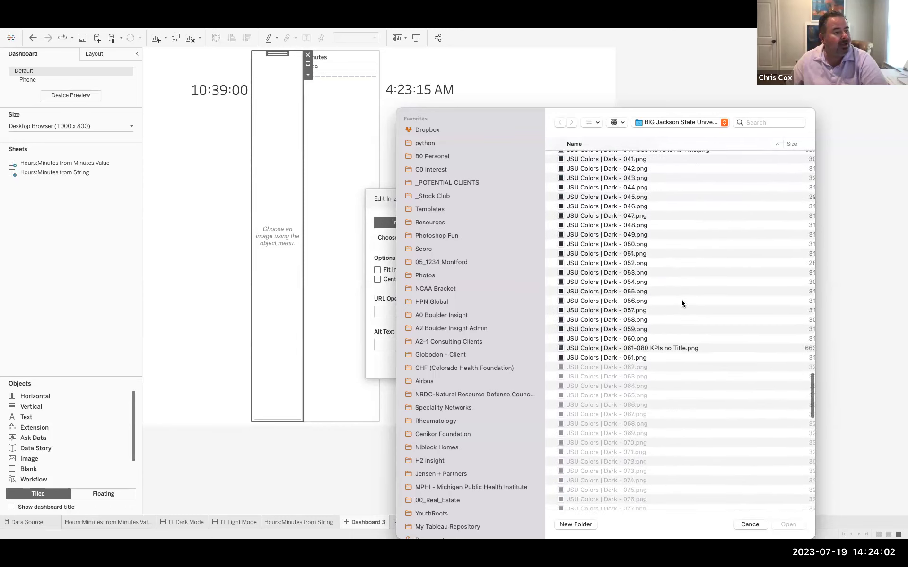
pyautogui.scroll(5, 682, 303)
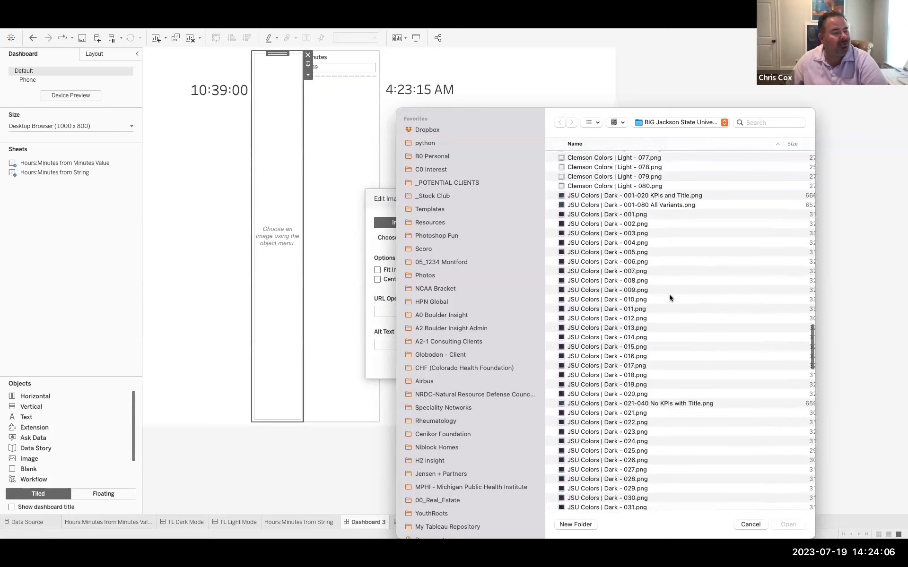
pyautogui.click(611, 282)
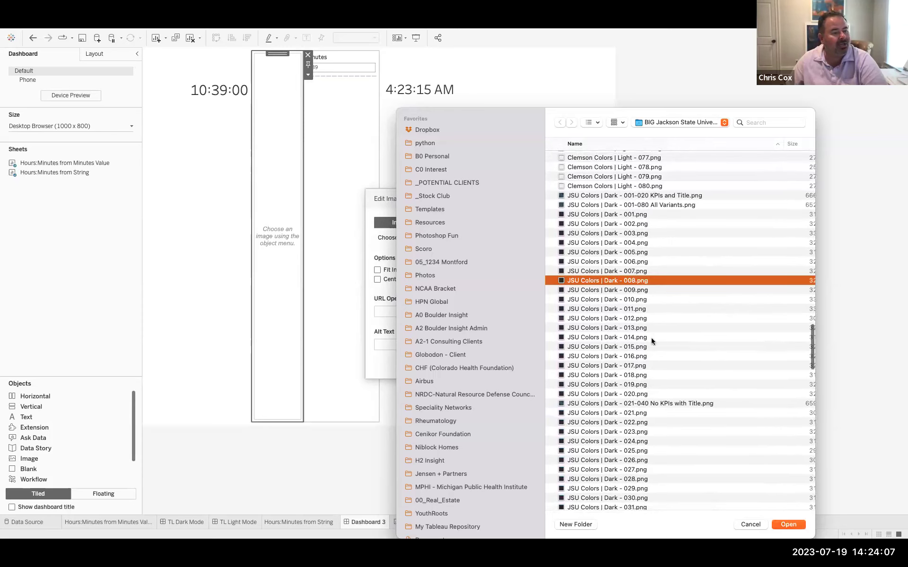
pyautogui.click(789, 524)
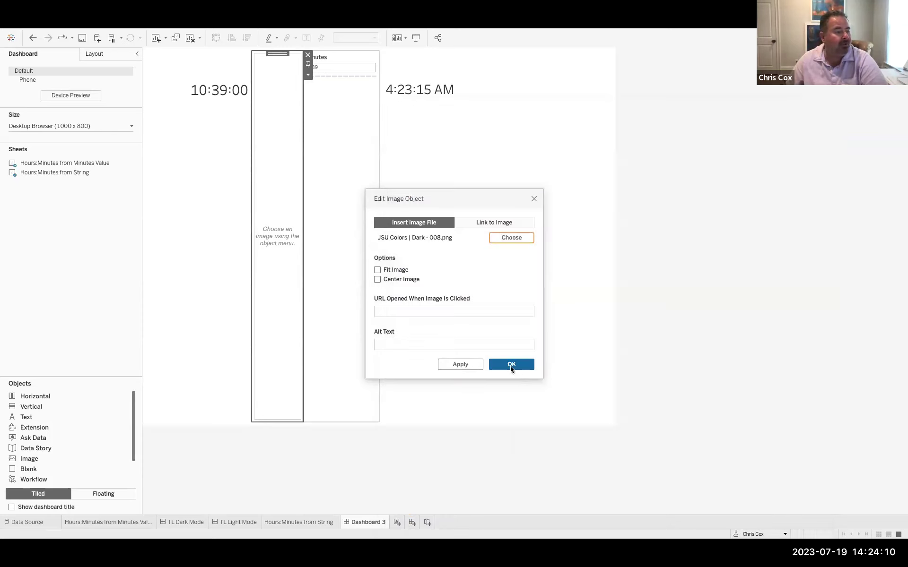
pyautogui.click(511, 364)
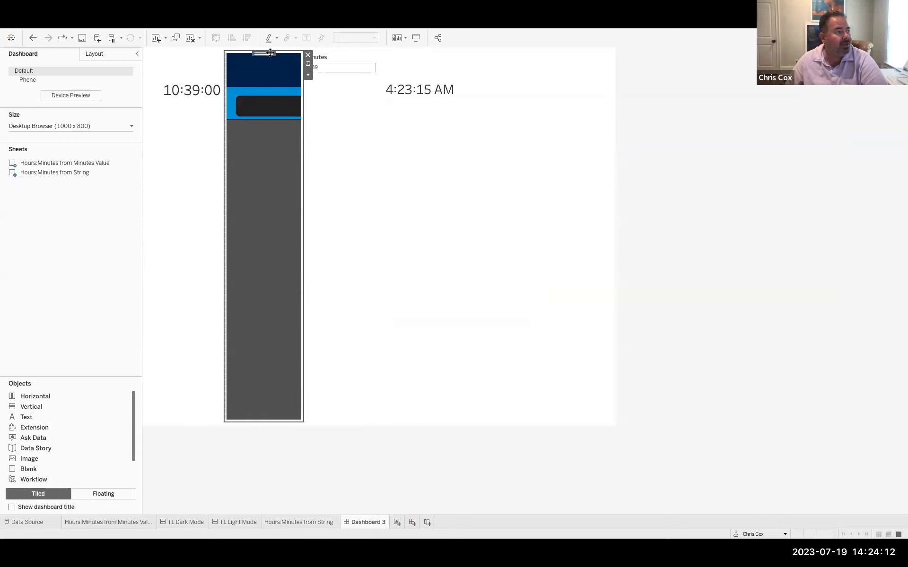
# Step: Float the fitted JSU Colors image in the middle of the dashboard and both Hours:Minutes sheets overlapping it
pyautogui.moveTo(266, 52); pyautogui.dragTo(347, 152)
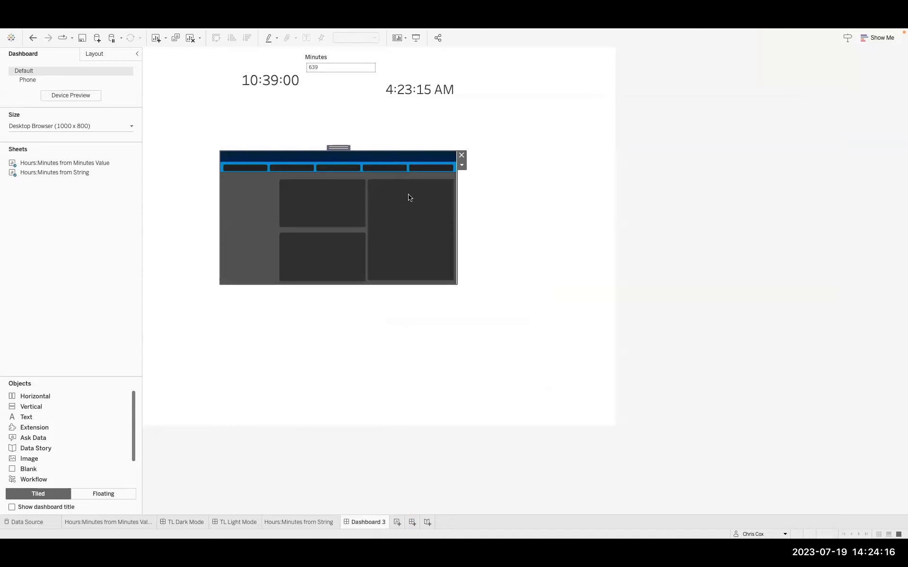
pyautogui.moveTo(350, 156); pyautogui.dragTo(440, 161)
pyautogui.click(427, 61)
pyautogui.moveTo(491, 53); pyautogui.dragTo(526, 112)
pyautogui.click(490, 57)
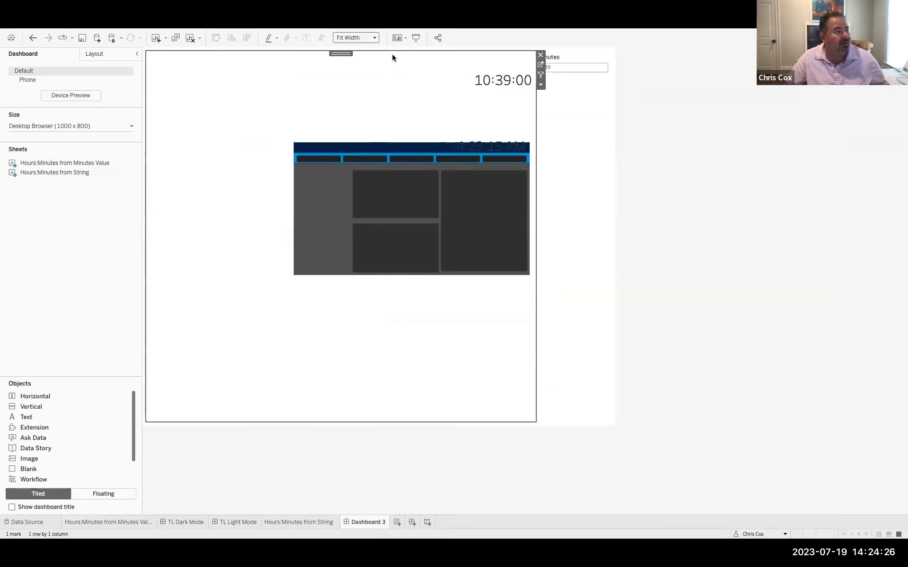
pyautogui.moveTo(342, 53); pyautogui.dragTo(385, 149)
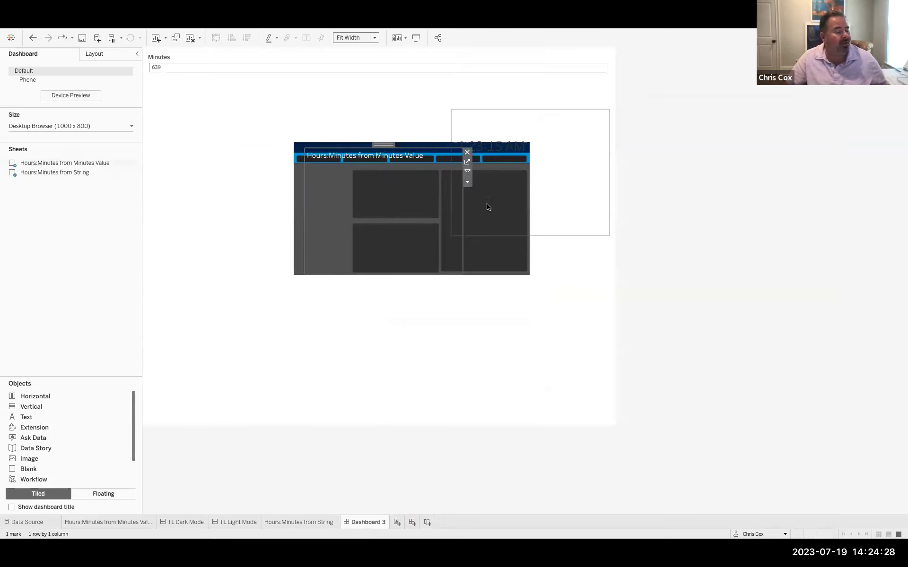
# Step: Replace the floating dashboard image's file with JSU Colors | Light - 008.png, keeping the image fitted
pyautogui.click(505, 259)
pyautogui.click(536, 157)
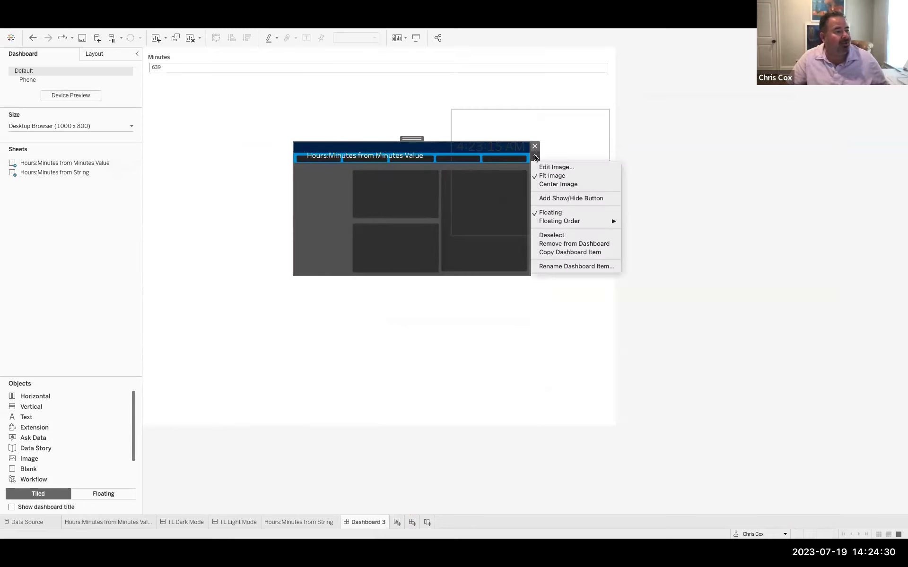
pyautogui.click(544, 168)
pyautogui.click(499, 236)
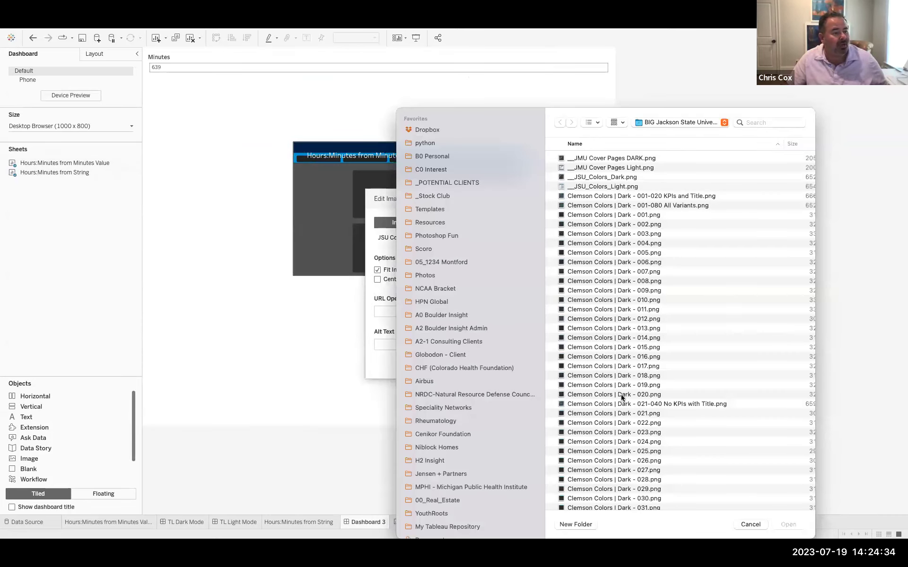
pyautogui.scroll(-10, 619, 395)
pyautogui.scroll(10, 619, 395)
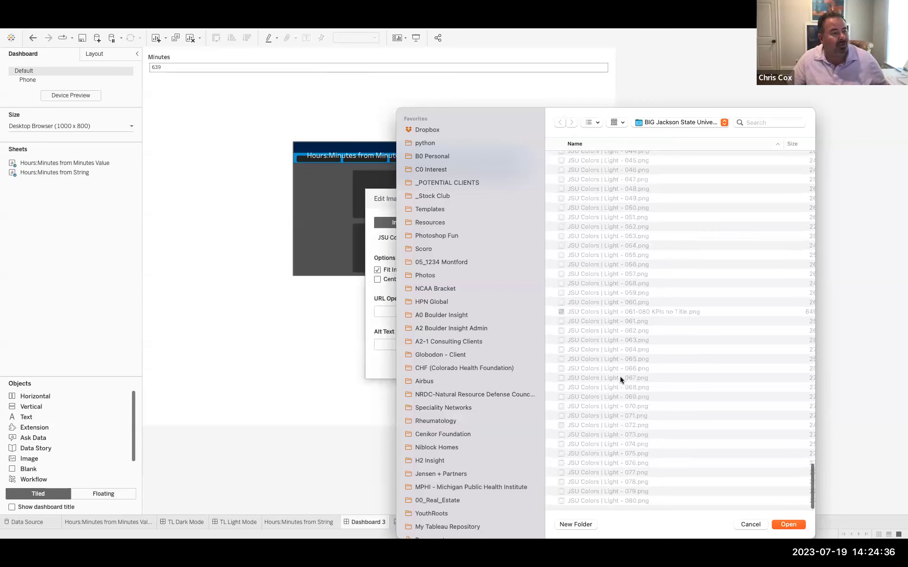
pyautogui.scroll(5, 625, 382)
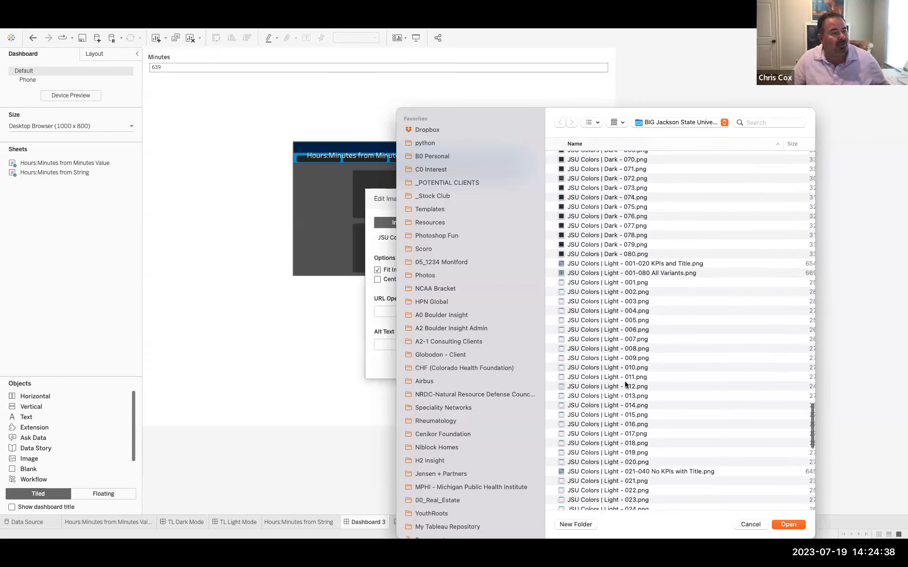
pyautogui.doubleClick(602, 357)
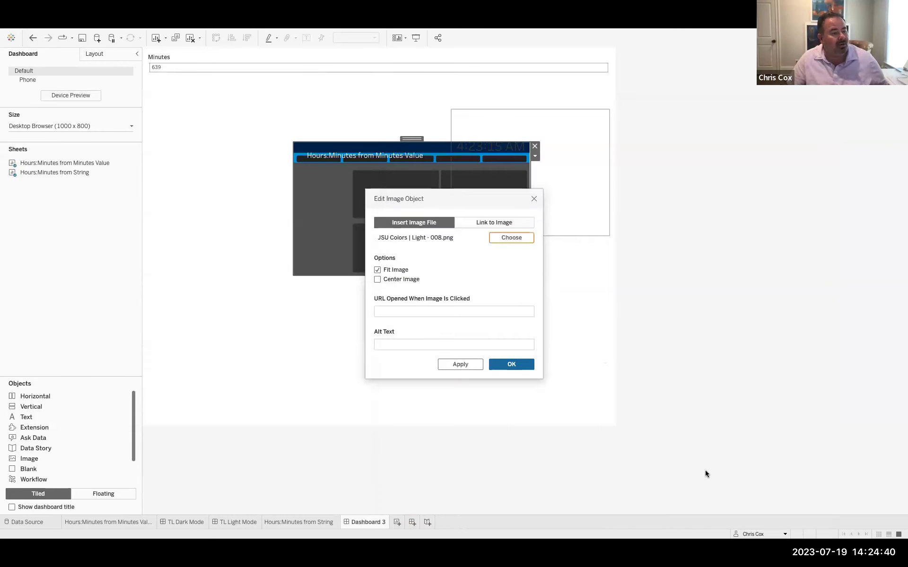
pyautogui.click(507, 365)
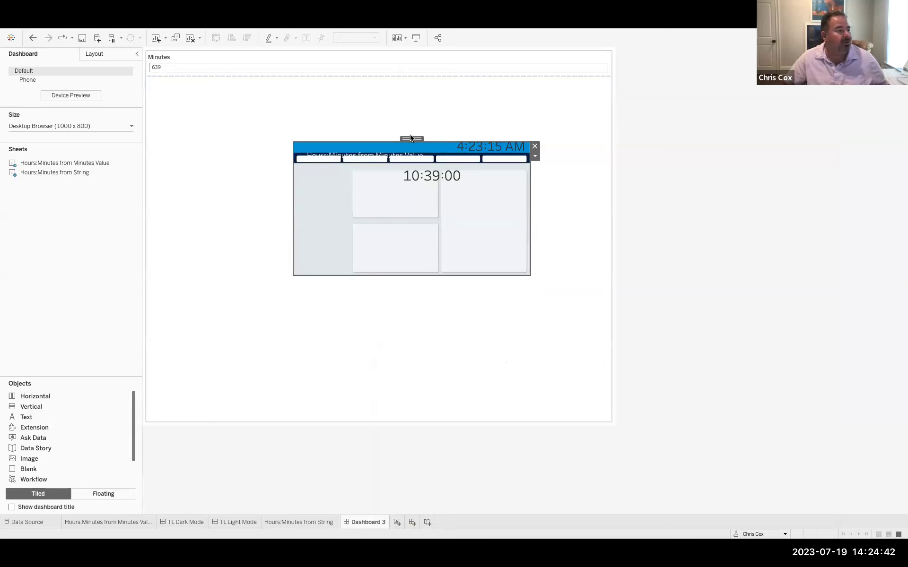
# Step: Place the JSU Colors light image at x 0, y 0 and set its size to 1600 by 900
pyautogui.moveTo(412, 139); pyautogui.dragTo(311, 114)
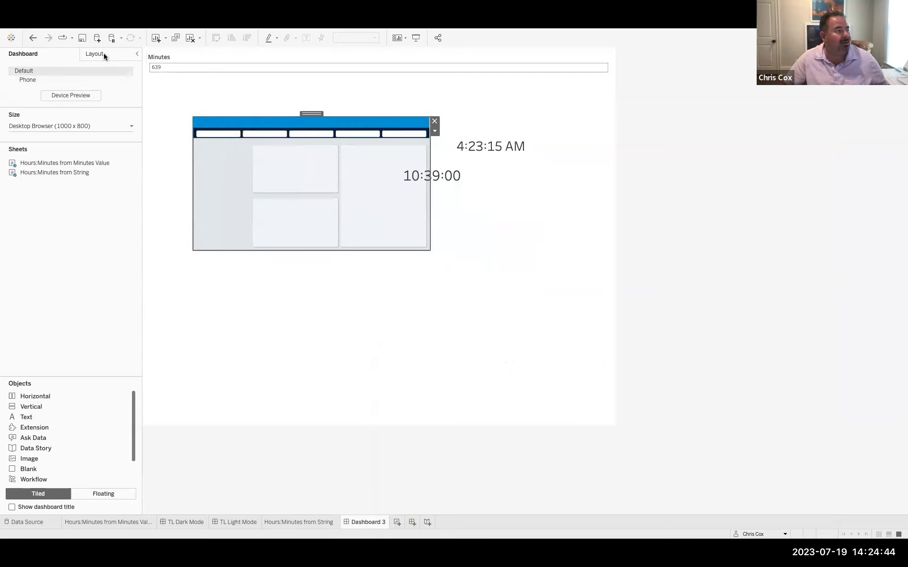
pyautogui.click(103, 54)
pyautogui.doubleClick(21, 148)
pyautogui.write('0')
pyautogui.press('Tab')
pyautogui.write('0')
pyautogui.press('Tab')
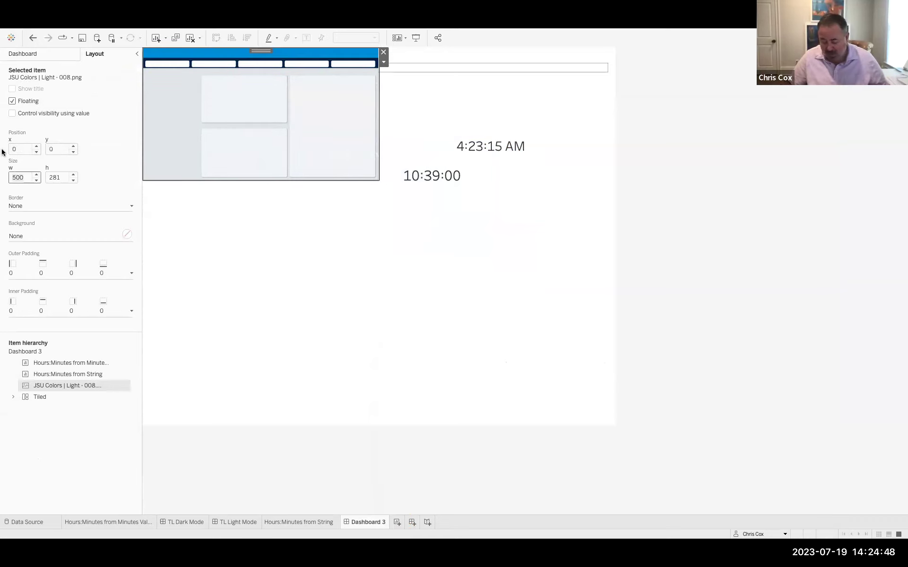
pyautogui.write('1600')
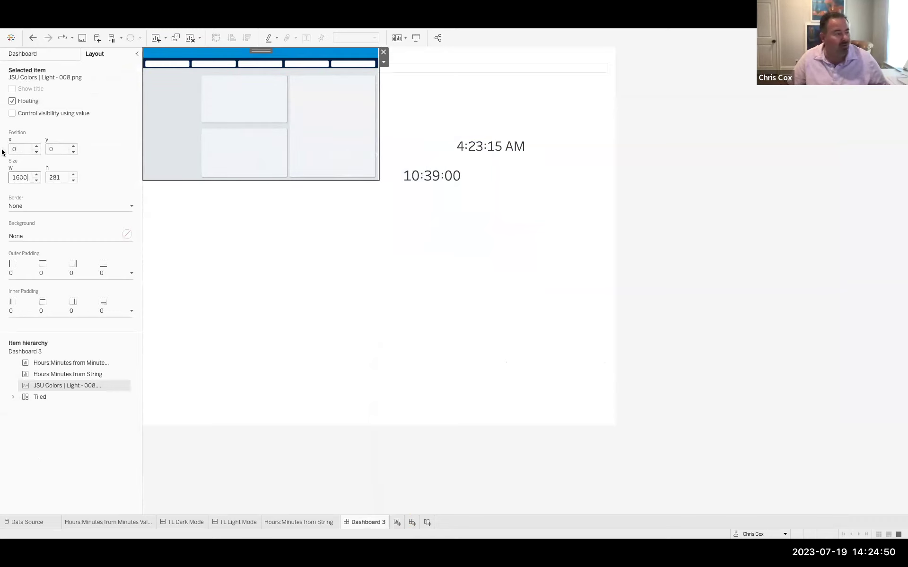
pyautogui.press('Tab')
pyautogui.write('900')
pyautogui.press('Tab')
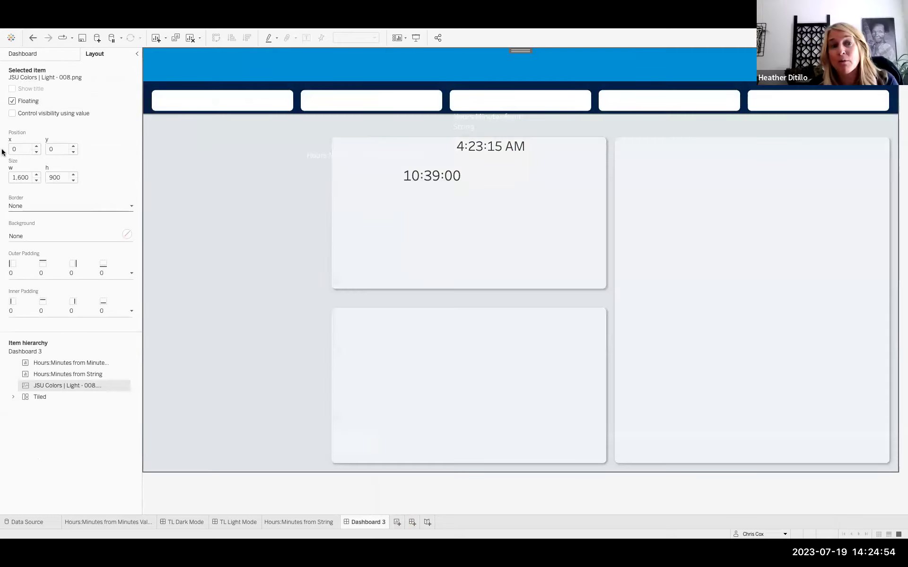
# Step: Change the dashboard's fixed size to PowerPoint (1600 x 900)
pyautogui.click(30, 54)
pyautogui.click(99, 127)
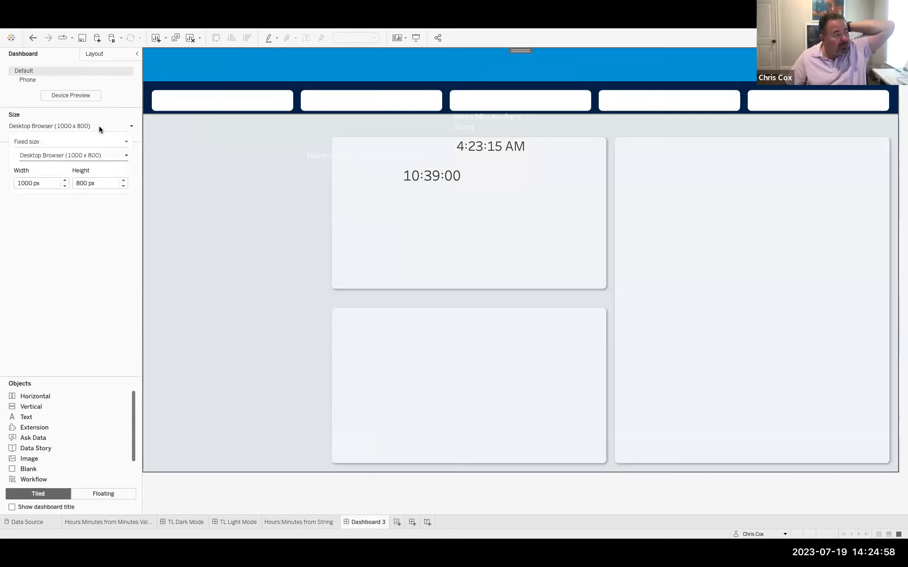
pyautogui.click(94, 155)
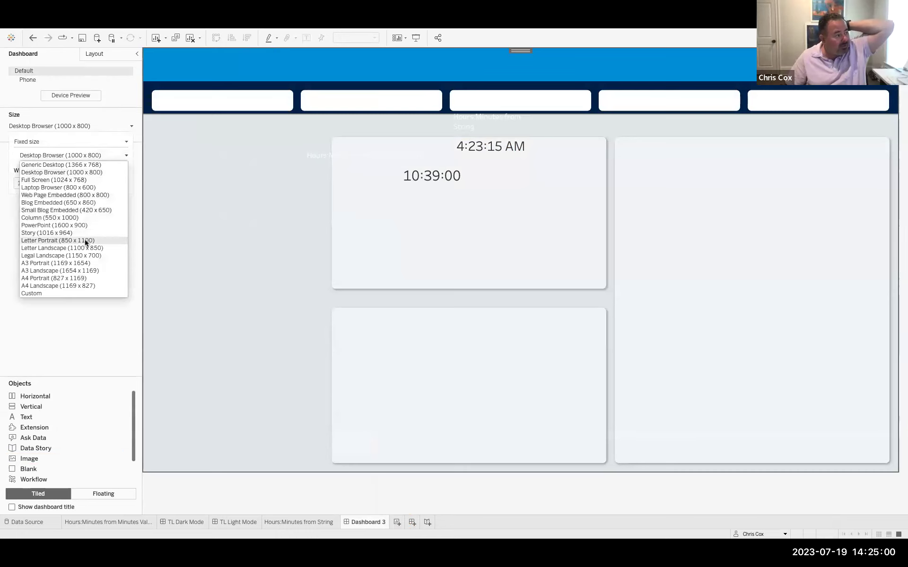
pyautogui.click(86, 225)
# Step: Re-enter the background image's size as 1600 wide by 900 high and check it against the dashboard size
pyautogui.click(112, 55)
pyautogui.doubleClick(30, 177)
pyautogui.write('1600')
pyautogui.press('Tab')
pyautogui.write('900')
pyautogui.press('Return')
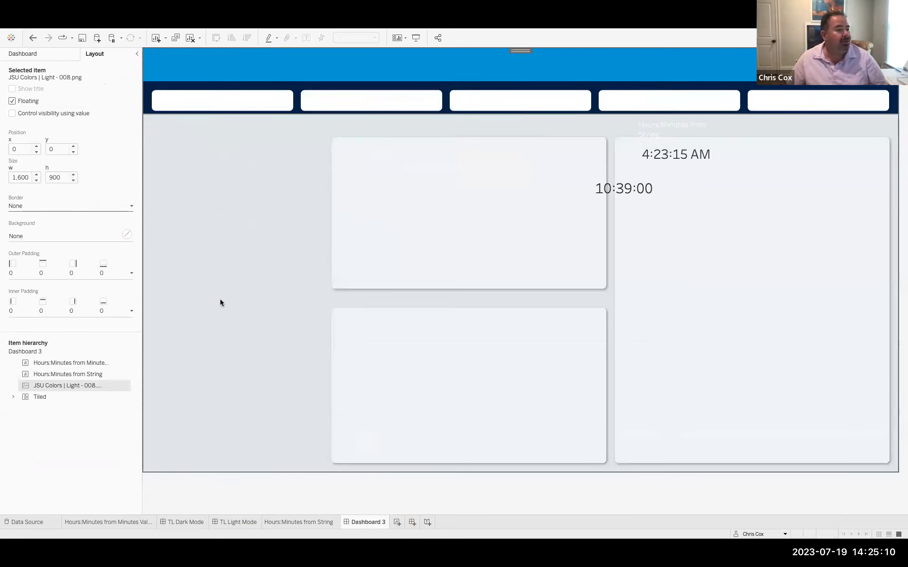
pyautogui.click(39, 53)
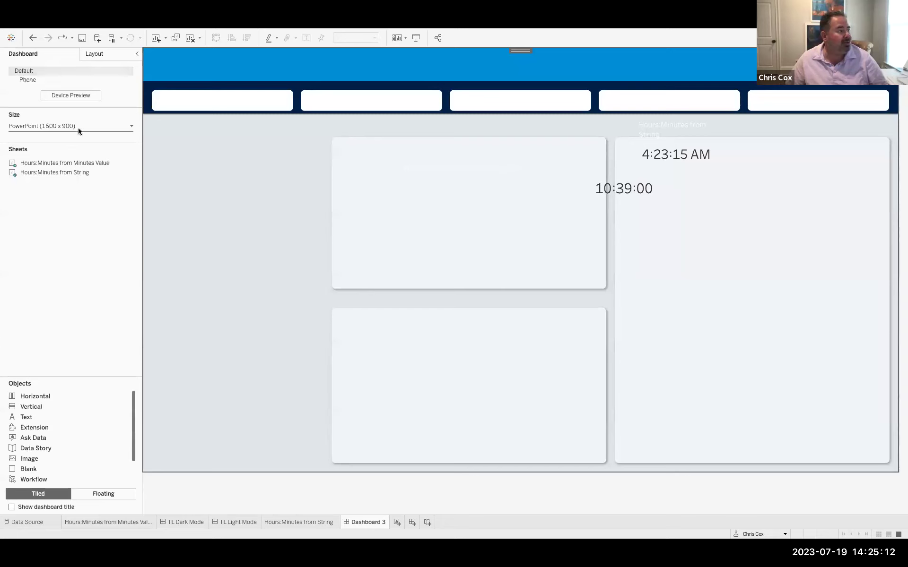
pyautogui.click(104, 55)
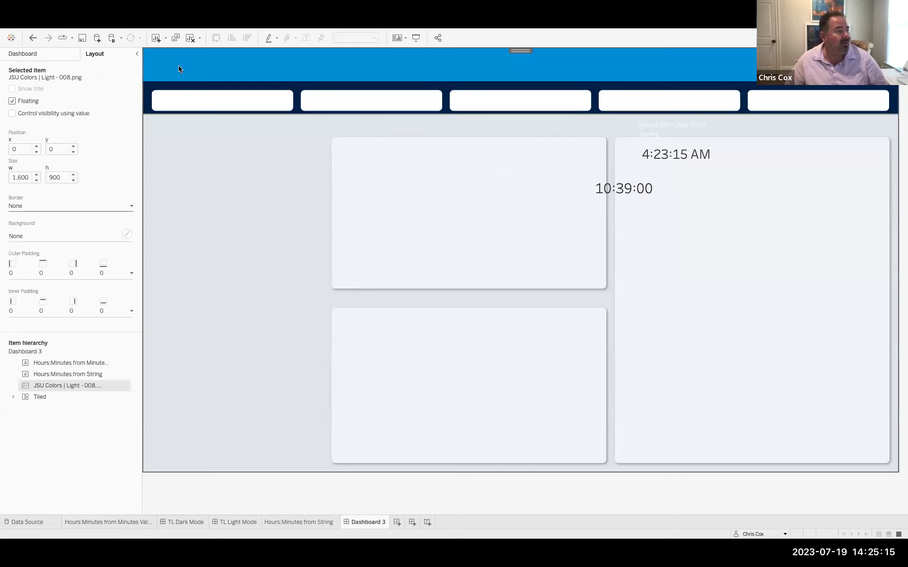
# Step: Move and shrink the Hours:Minutes from Minutes Value sheet onto the first KPI box, about 297 by 67
pyautogui.click(584, 163)
pyautogui.moveTo(528, 158); pyautogui.dragTo(281, 80)
pyautogui.moveTo(404, 222); pyautogui.dragTo(293, 111)
pyautogui.moveTo(203, 79); pyautogui.dragTo(204, 77)
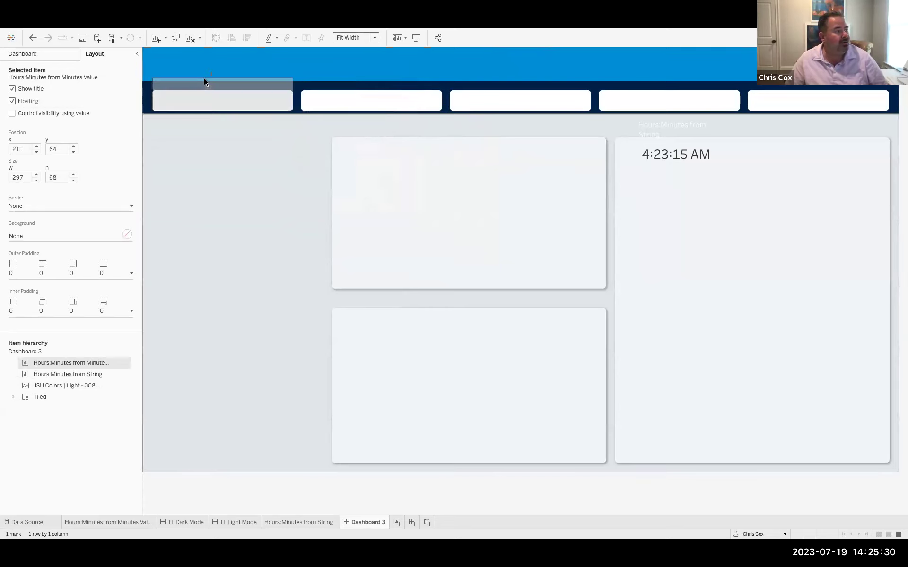
# Step: Fit the Hours:Minutes from String sheet over the second KPI box, about 293 by 67, and display it as Entire View
pyautogui.click(646, 130)
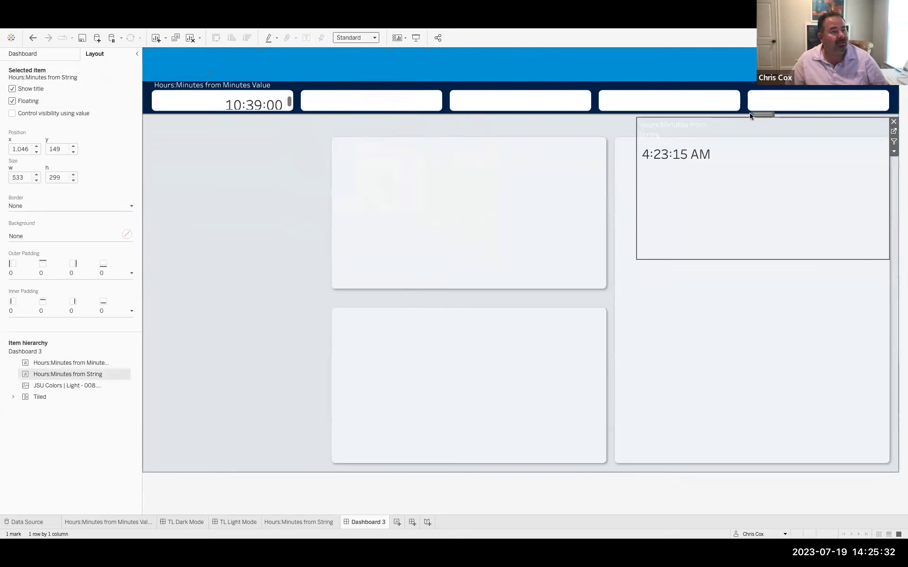
pyautogui.moveTo(761, 114); pyautogui.dragTo(438, 111)
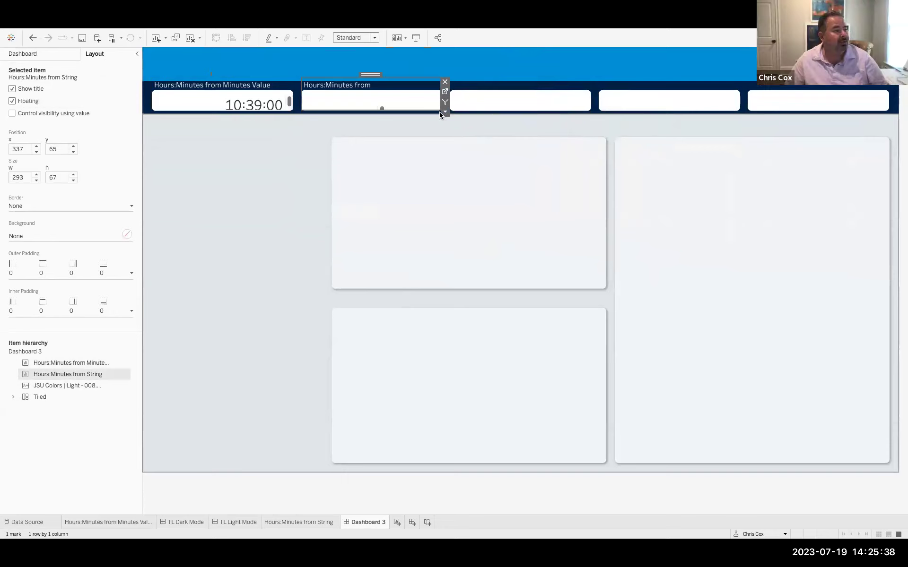
pyautogui.click(360, 34)
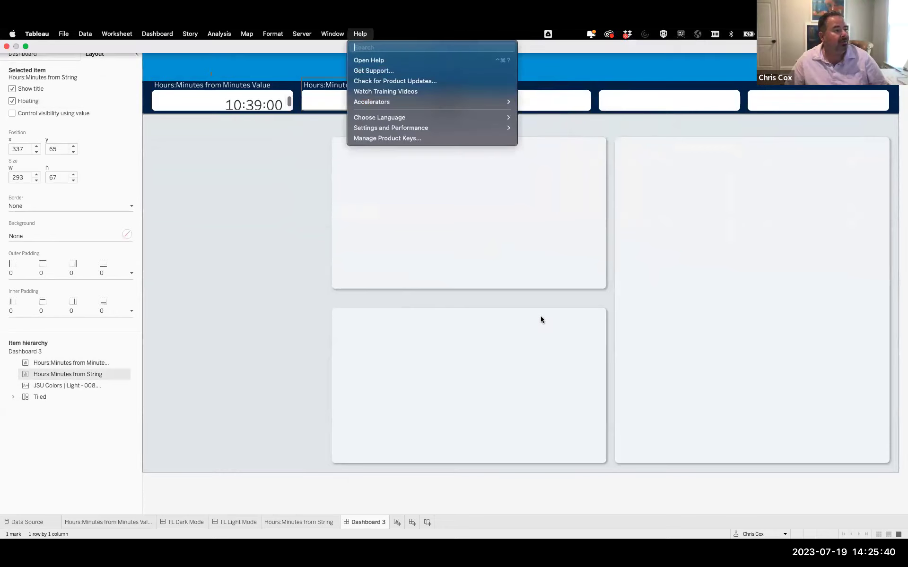
pyautogui.click(470, 256)
pyautogui.click(357, 37)
pyautogui.click(356, 67)
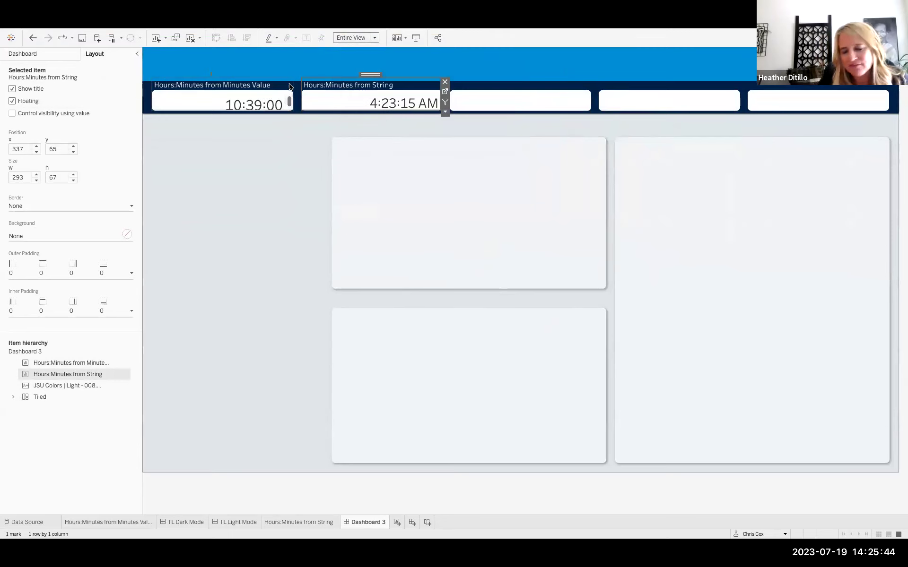
# Step: Set the Hours:Minutes from Minutes Value sheet in the first KPI box to Entire View
pyautogui.click(274, 107)
pyautogui.click(356, 34)
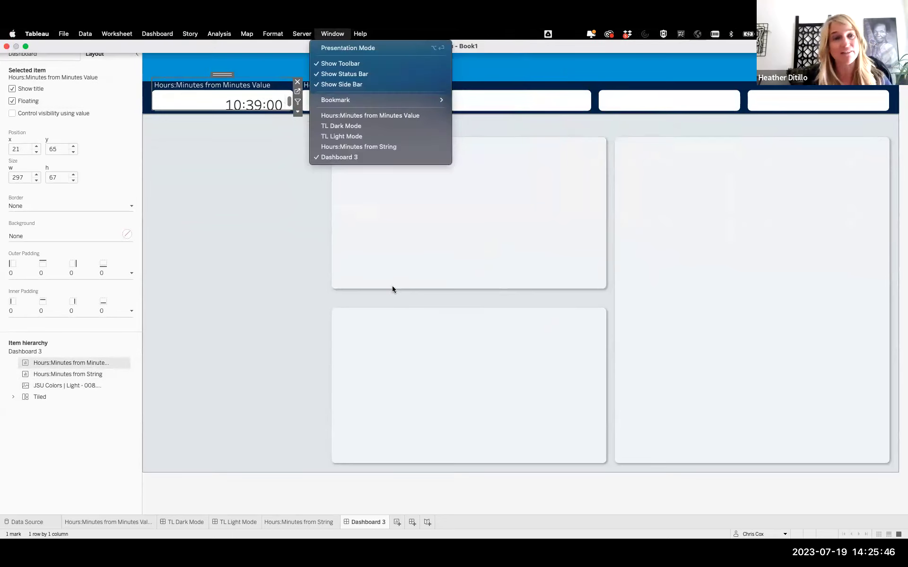
pyautogui.click(392, 285)
pyautogui.click(345, 38)
pyautogui.click(349, 69)
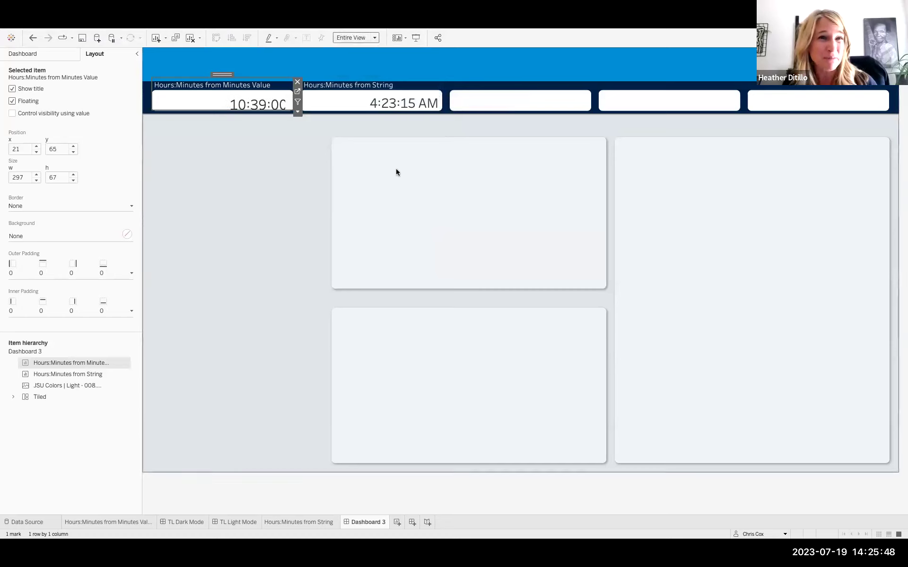
pyautogui.click(292, 193)
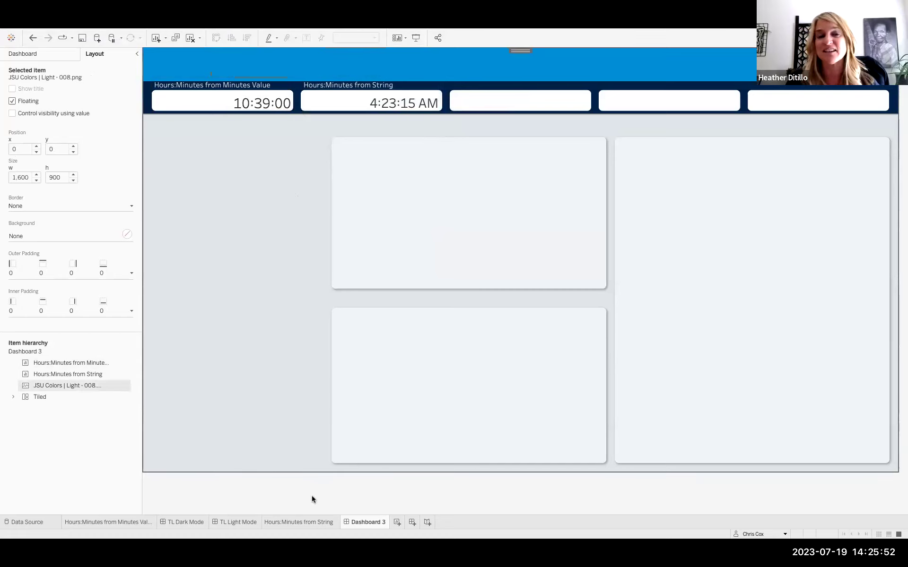
# Step: Add a floating image object in the middle of the TL Light Mode dashboard
pyautogui.click(229, 522)
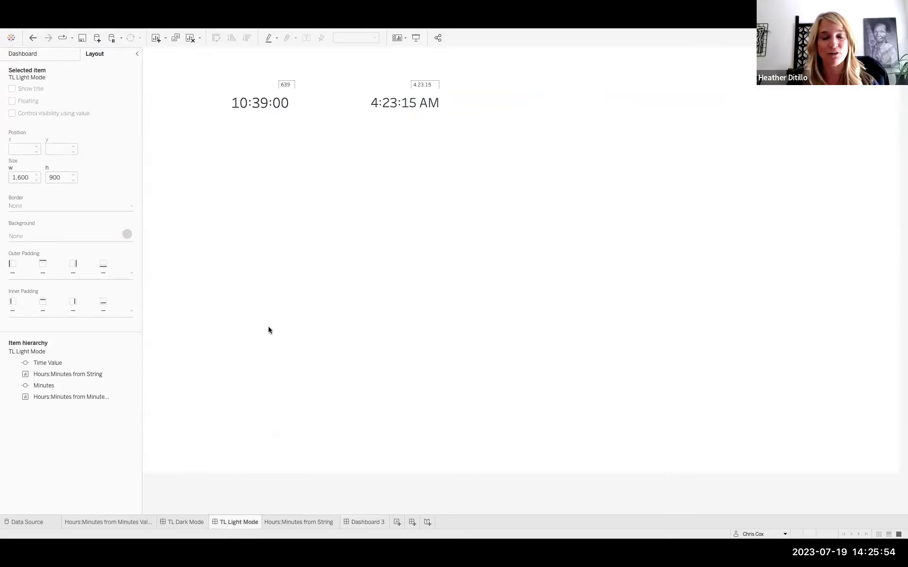
pyautogui.click(33, 54)
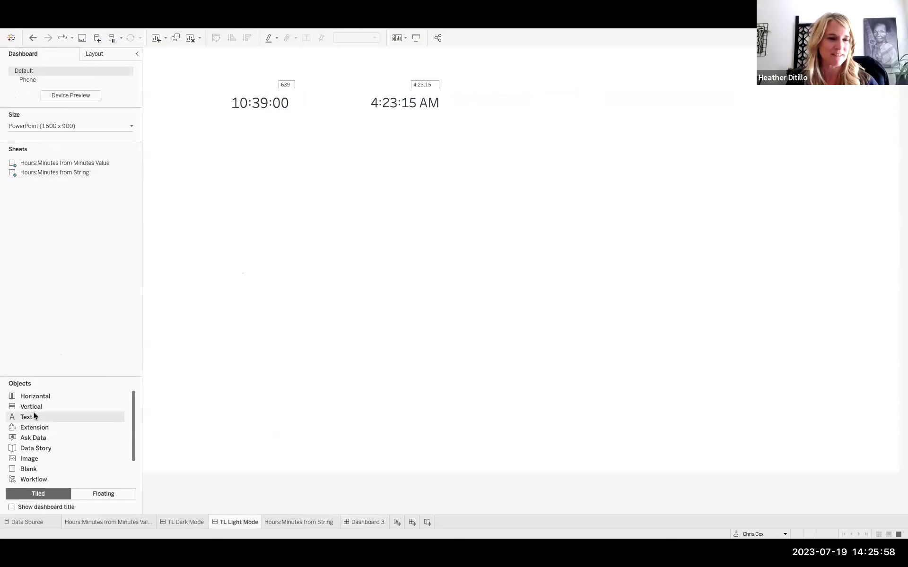
pyautogui.moveTo(34, 455); pyautogui.dragTo(293, 218)
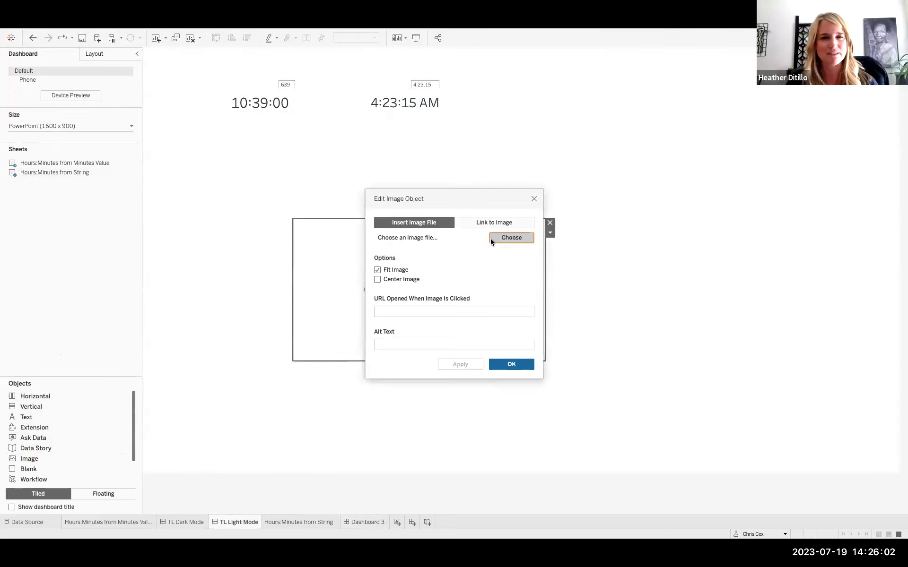
# Step: Load BIG TabLive July Light.png from the BGs folder of 2023-07-19 Tableau Live into the new image object, fitted
pyautogui.click(495, 238)
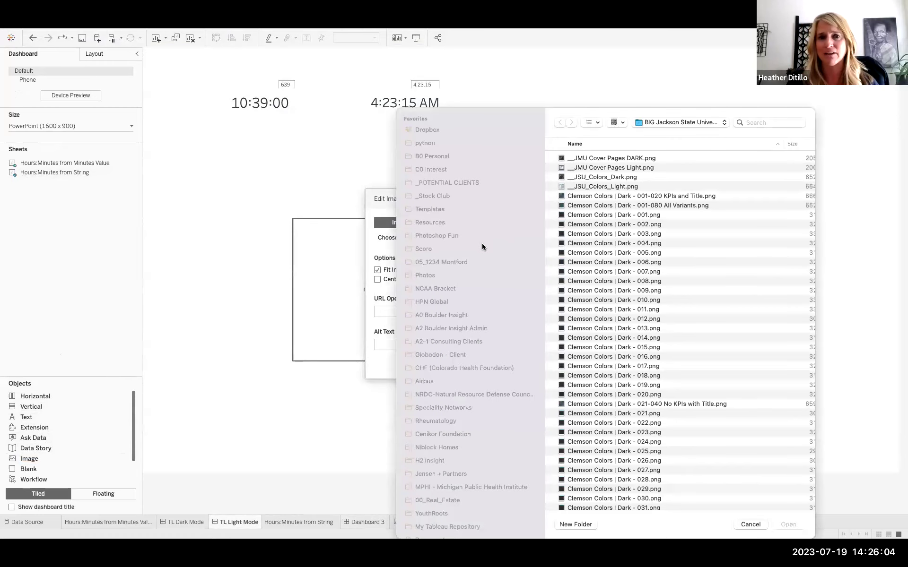
pyautogui.click(453, 314)
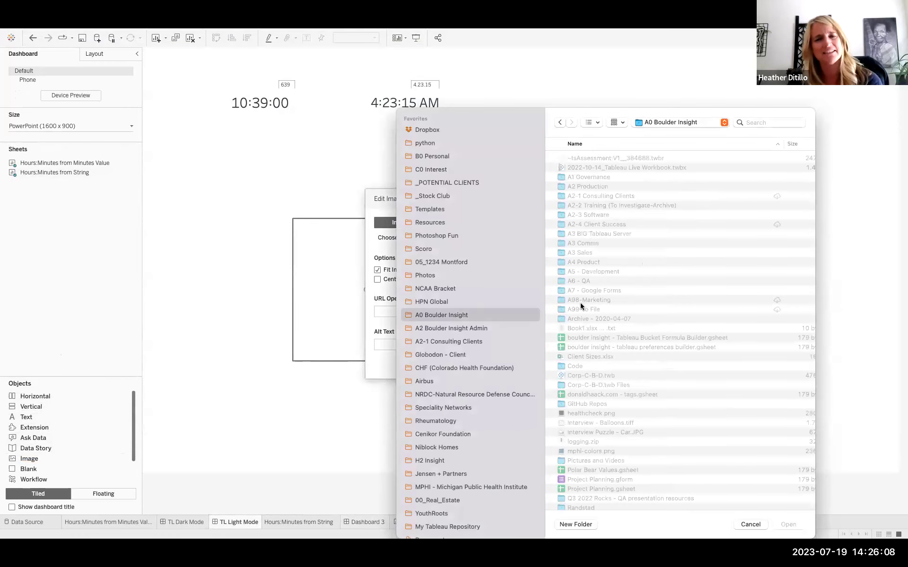
pyautogui.doubleClick(577, 299)
pyautogui.doubleClick(569, 187)
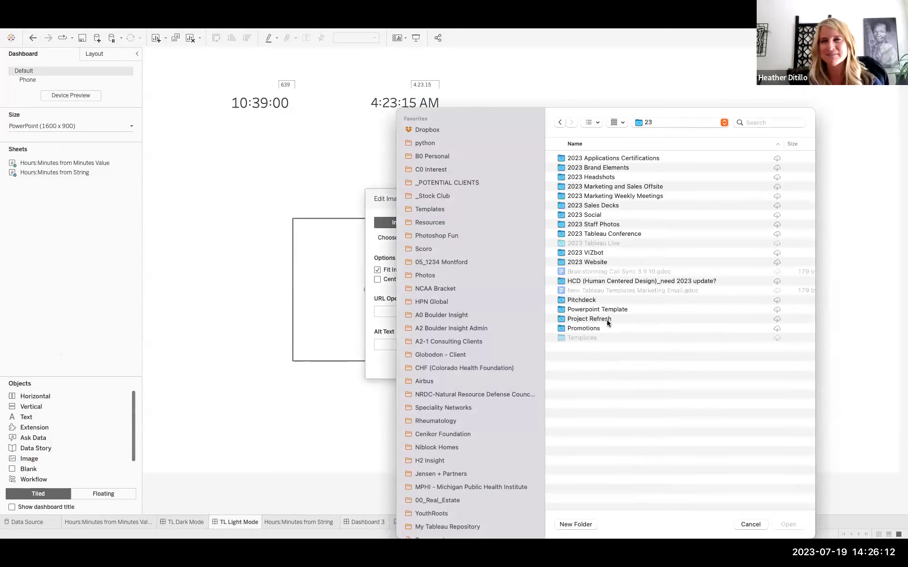
pyautogui.doubleClick(590, 243)
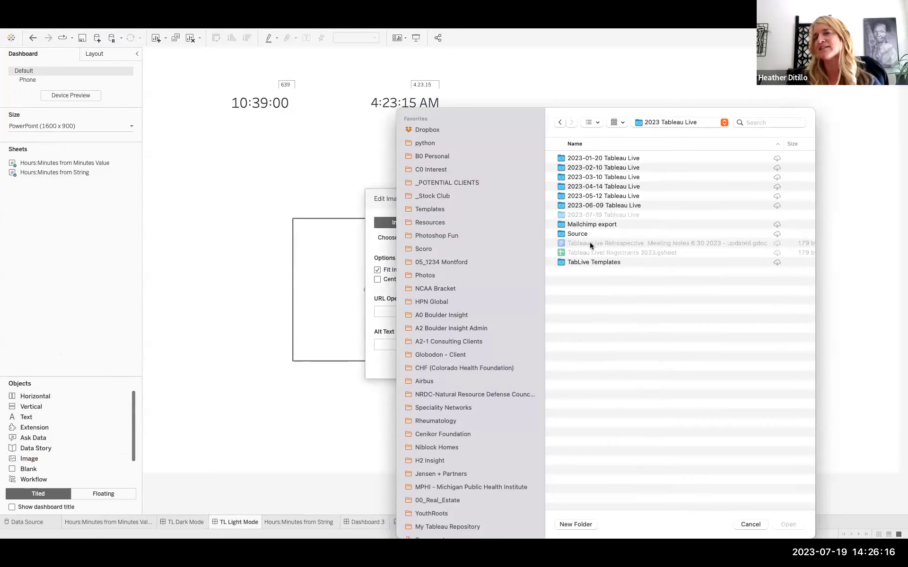
pyautogui.doubleClick(594, 214)
pyautogui.doubleClick(573, 158)
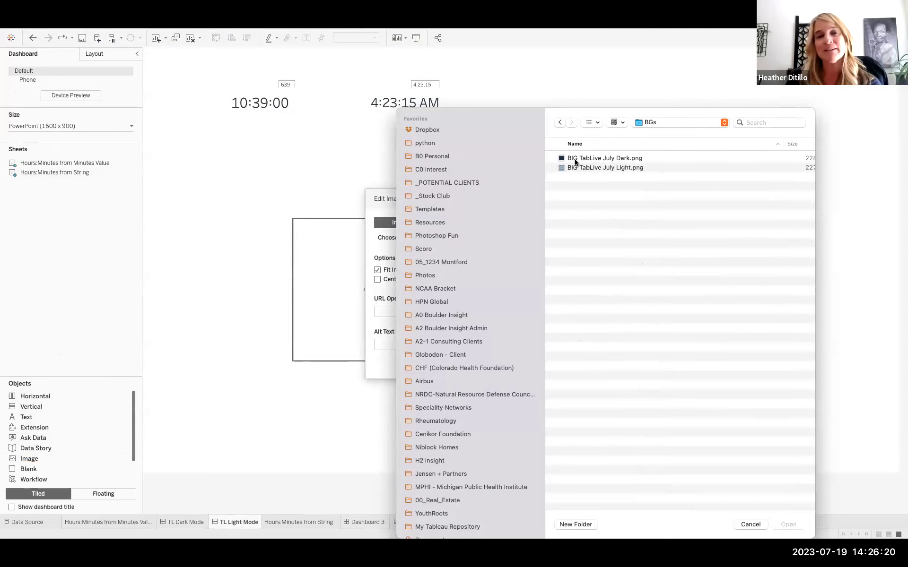
pyautogui.click(613, 171)
pyautogui.click(787, 525)
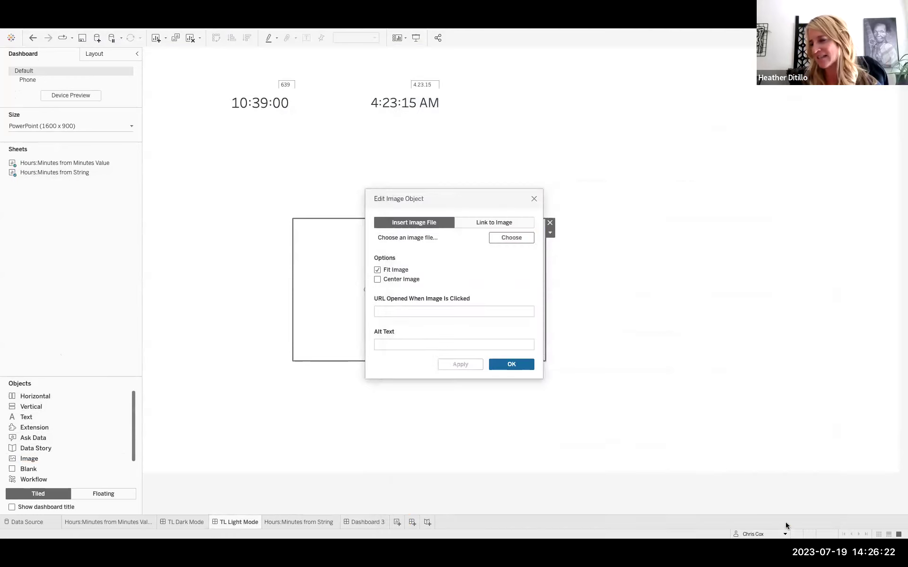
pyautogui.click(512, 367)
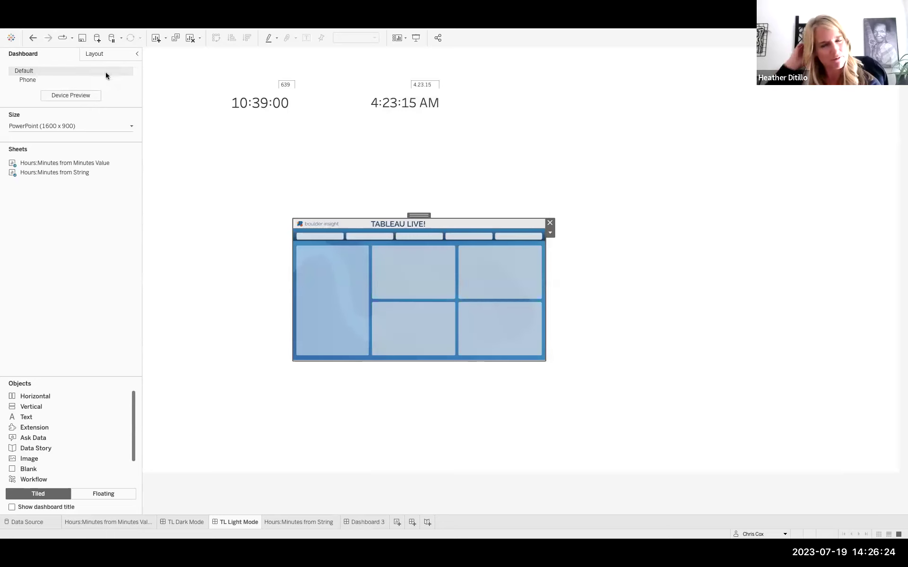
# Step: Place the BIG TabLive July Light.png image at x 0, y 0 and size it 1,900 by 900
pyautogui.click(101, 53)
pyautogui.click(62, 55)
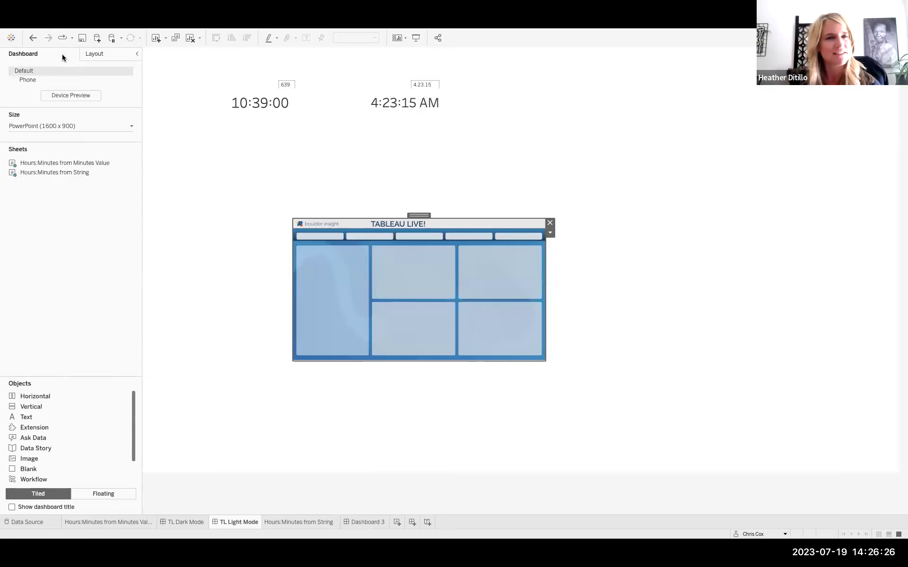
pyautogui.click(94, 53)
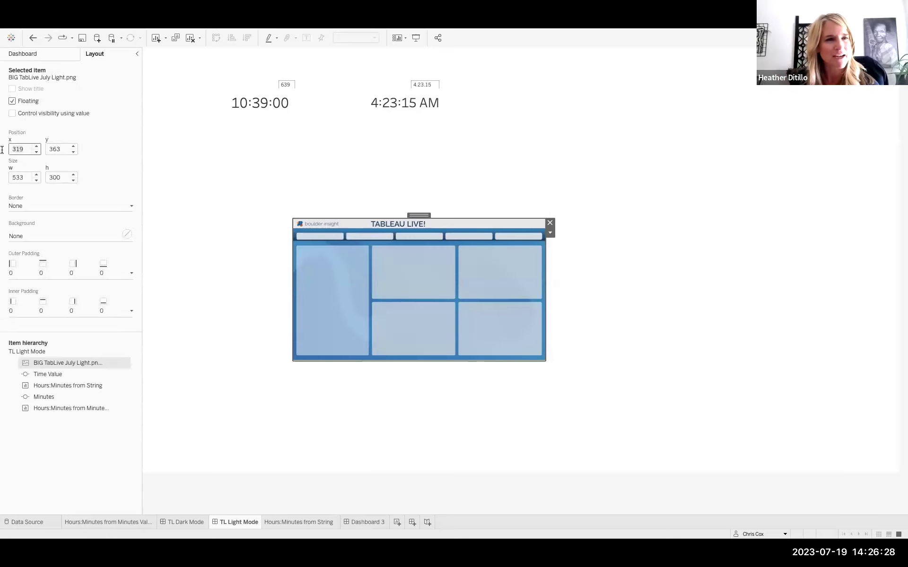
pyautogui.write('0')
pyautogui.press('Tab')
pyautogui.write('0')
pyautogui.press('Tab')
pyautogui.write('1,900')
pyautogui.press('Tab')
pyautogui.write('900')
pyautogui.press('Tab')
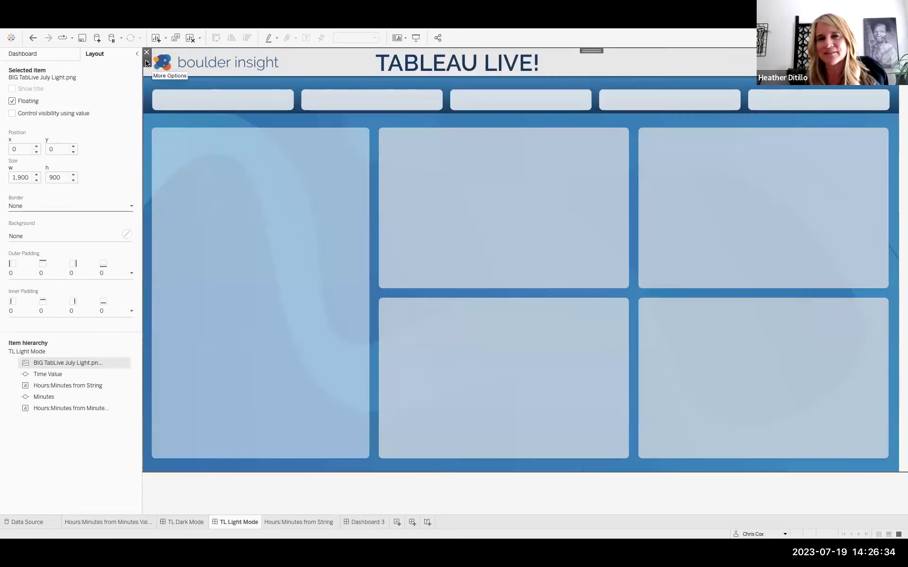
# Step: Send the BIG TabLive July Light.png background image to the back of the floating order
pyautogui.click(147, 62)
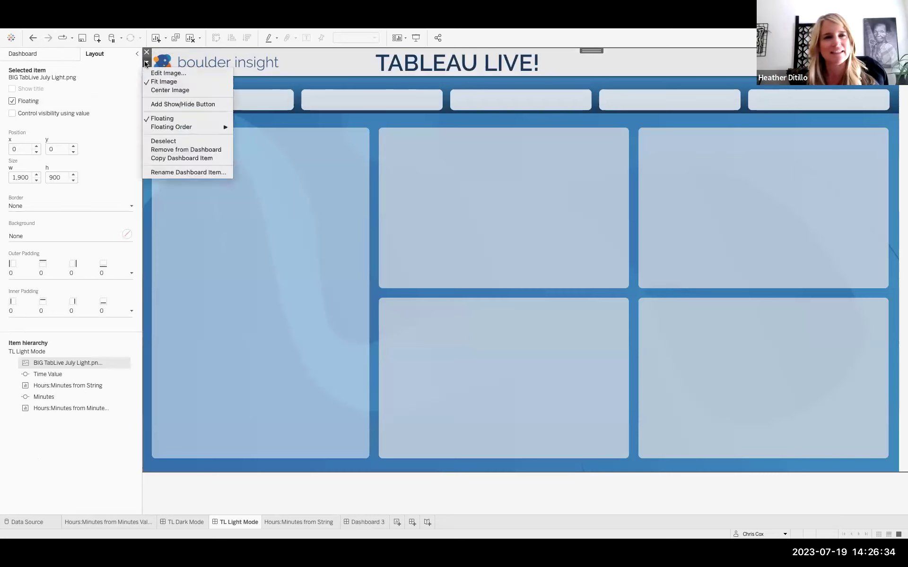
pyautogui.moveTo(184, 126)
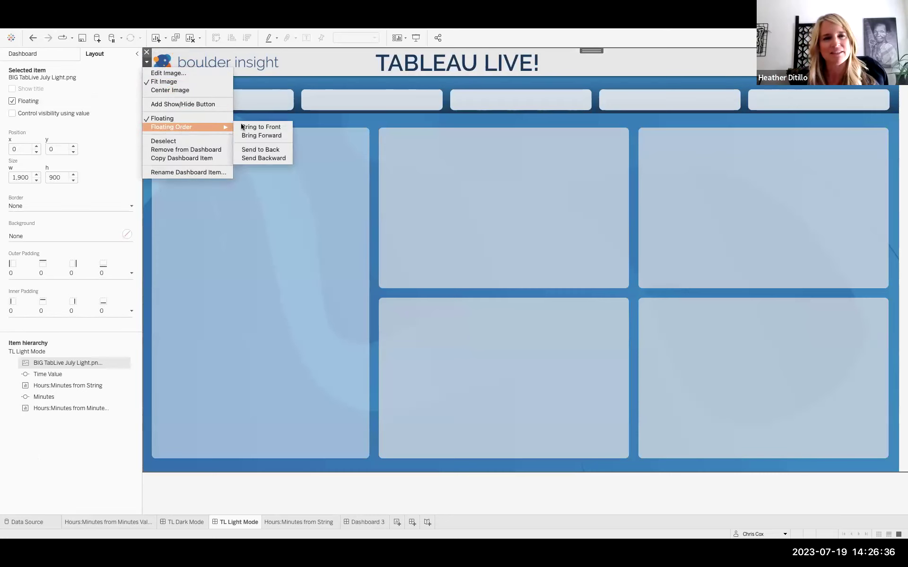
pyautogui.click(271, 150)
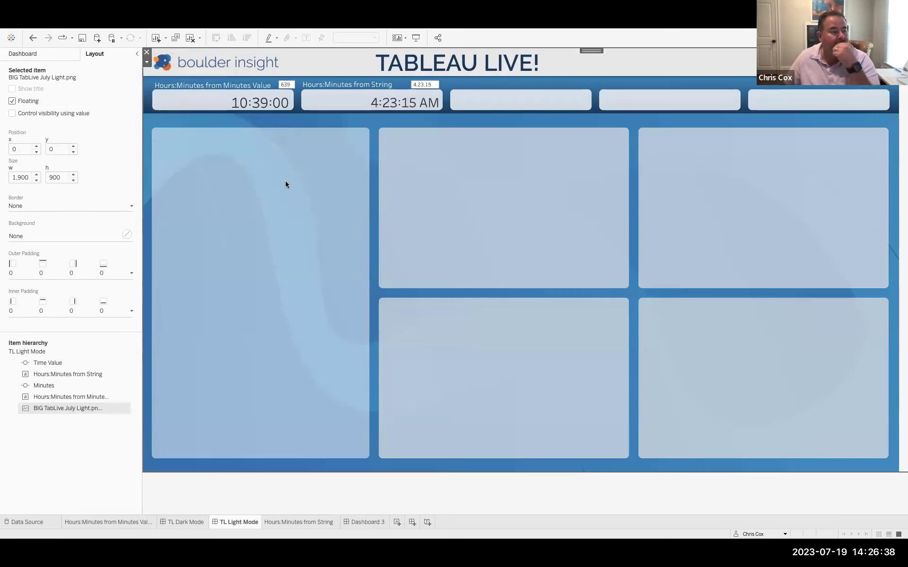
pyautogui.click(369, 493)
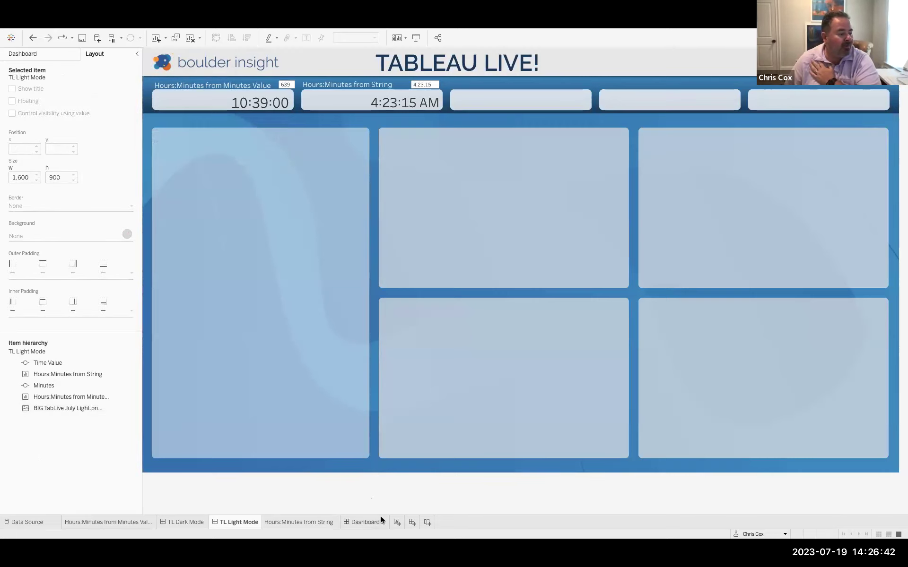
# Step: Build a bar chart of Sales by Product Sub-Category, coloured by Profit, on a new worksheet
pyautogui.click(396, 523)
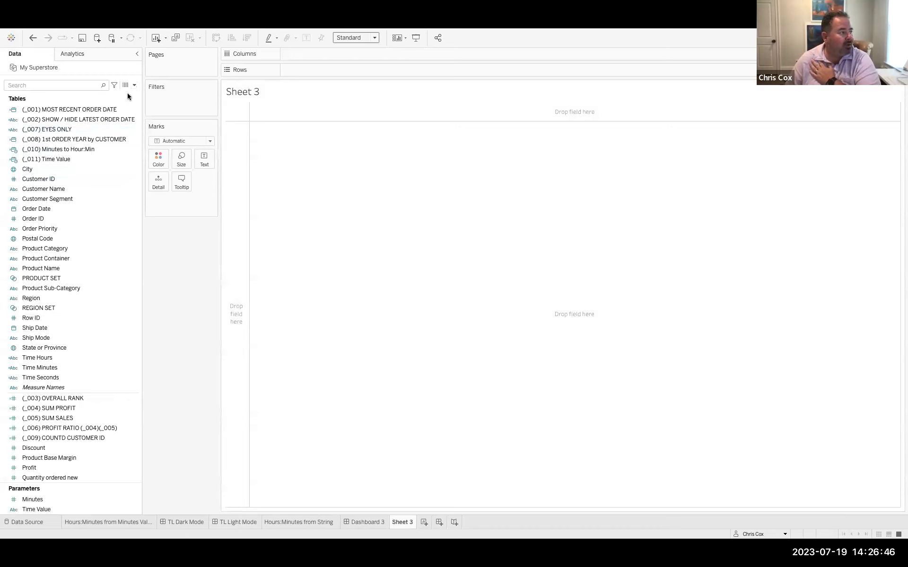
pyautogui.scroll(-3, 86, 467)
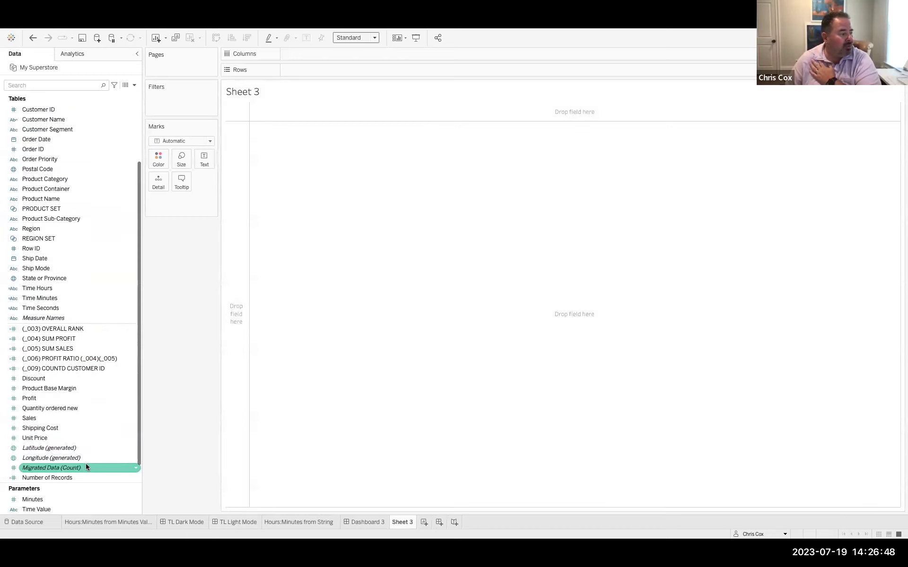
pyautogui.doubleClick(82, 416)
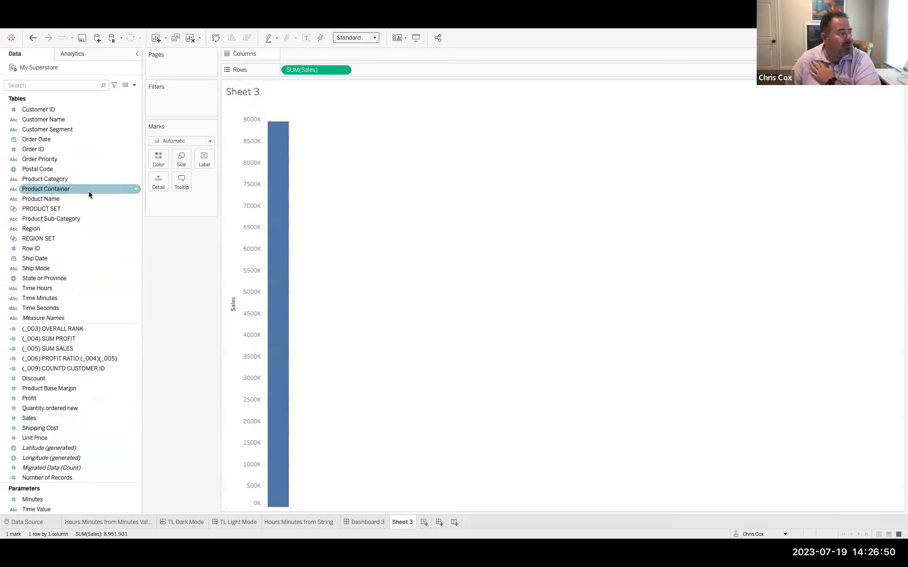
pyautogui.doubleClick(87, 219)
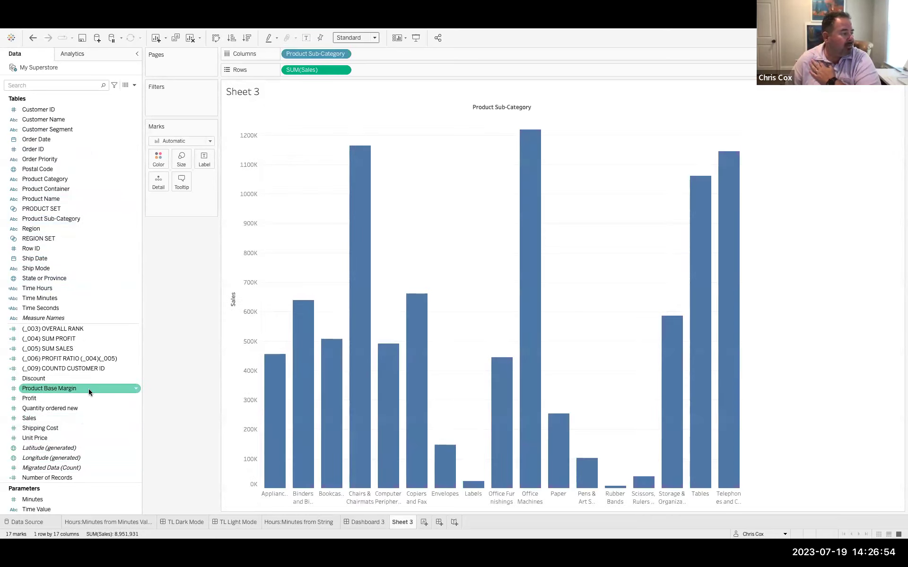
pyautogui.moveTo(90, 398); pyautogui.dragTo(151, 161)
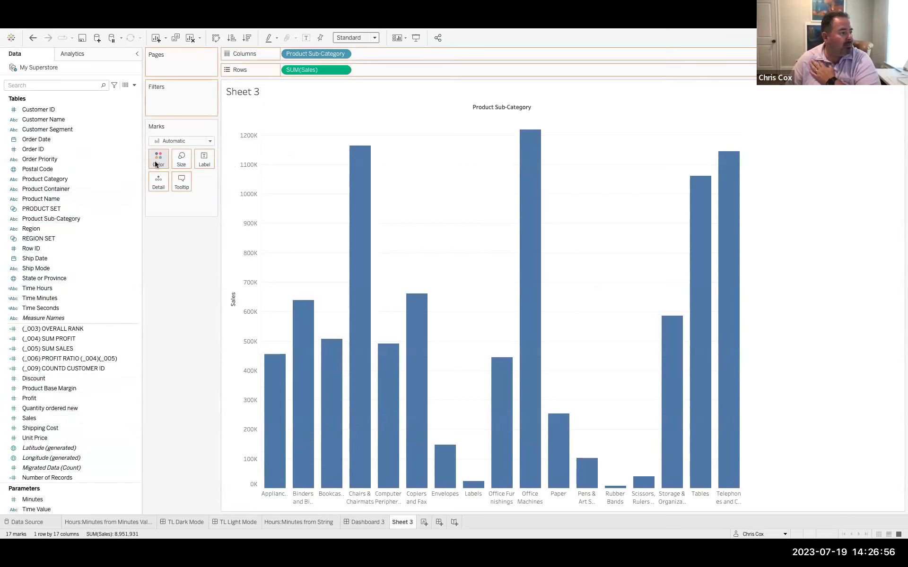
# Step: Set the default worksheet shading of the new bar chart sheet to None
pyautogui.rightClick(406, 221)
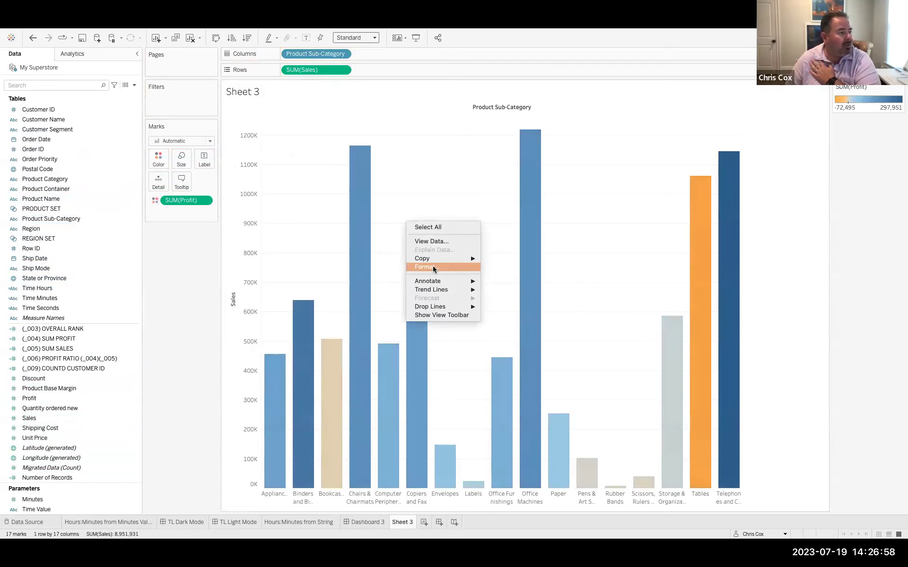
pyautogui.click(430, 266)
pyautogui.click(37, 70)
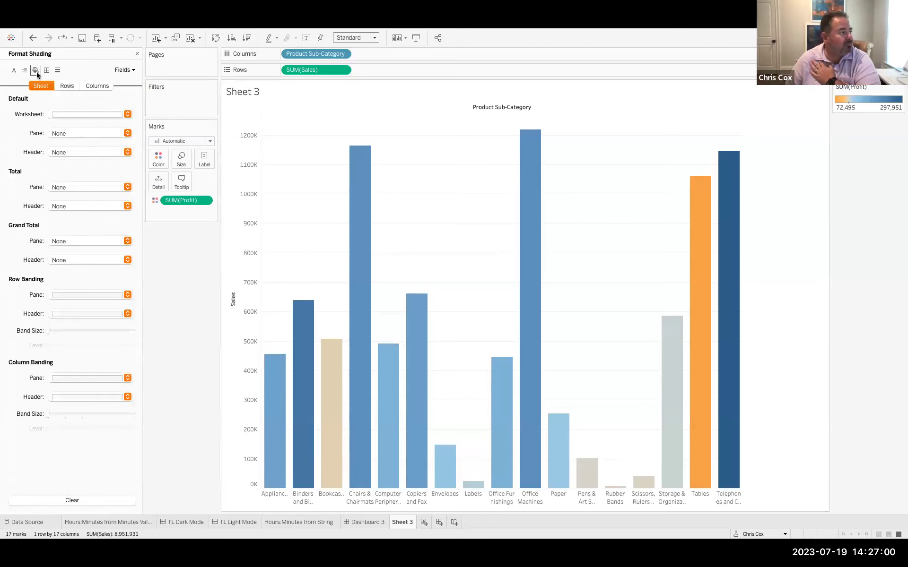
pyautogui.click(61, 115)
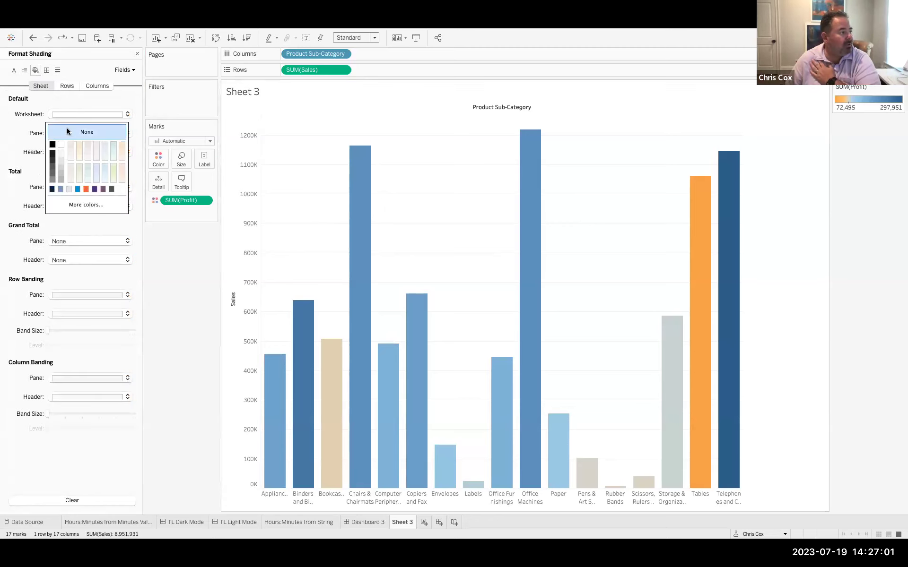
pyautogui.click(308, 176)
# Step: Set the sheet's Grand Total pane and header borders to None
pyautogui.rightClick(406, 181)
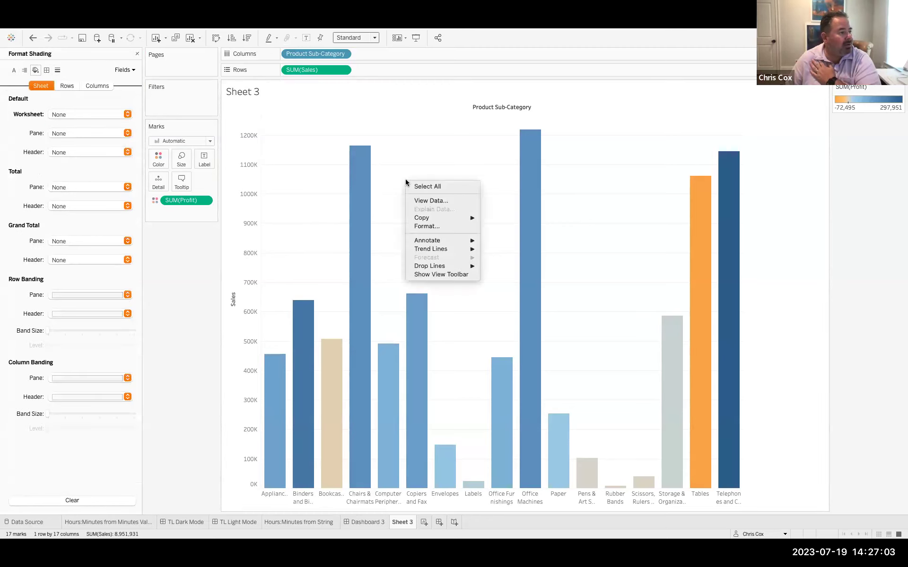
pyautogui.click(438, 226)
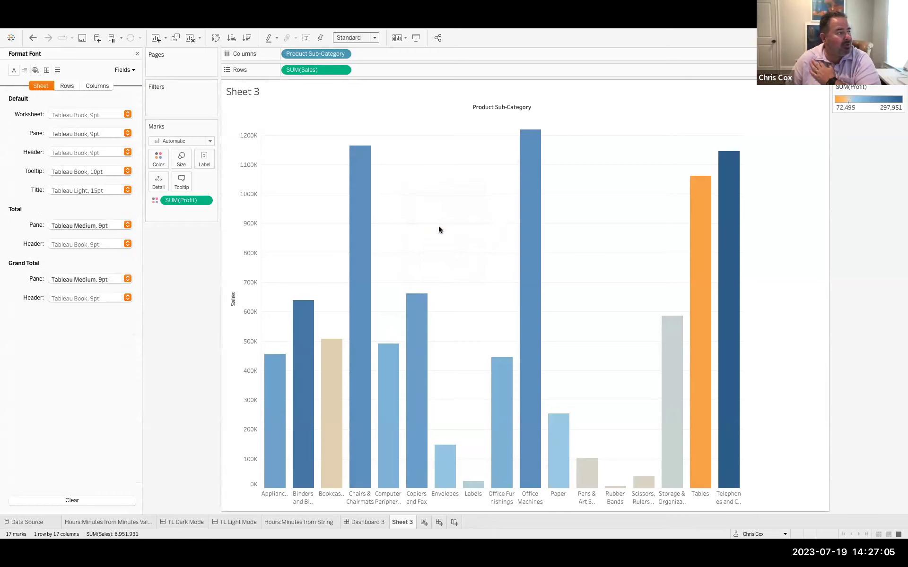
pyautogui.click(46, 71)
pyautogui.click(69, 240)
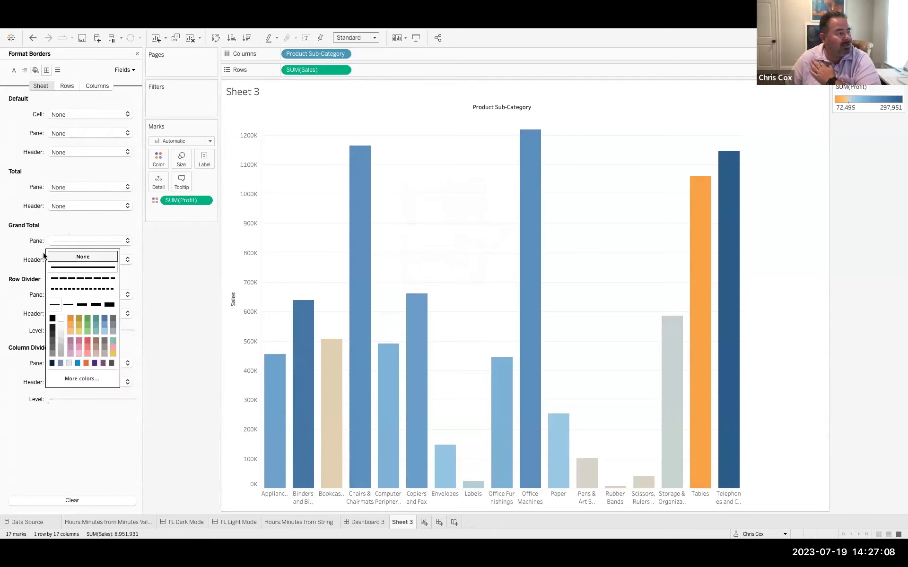
pyautogui.click(78, 254)
pyautogui.click(78, 260)
pyautogui.click(67, 273)
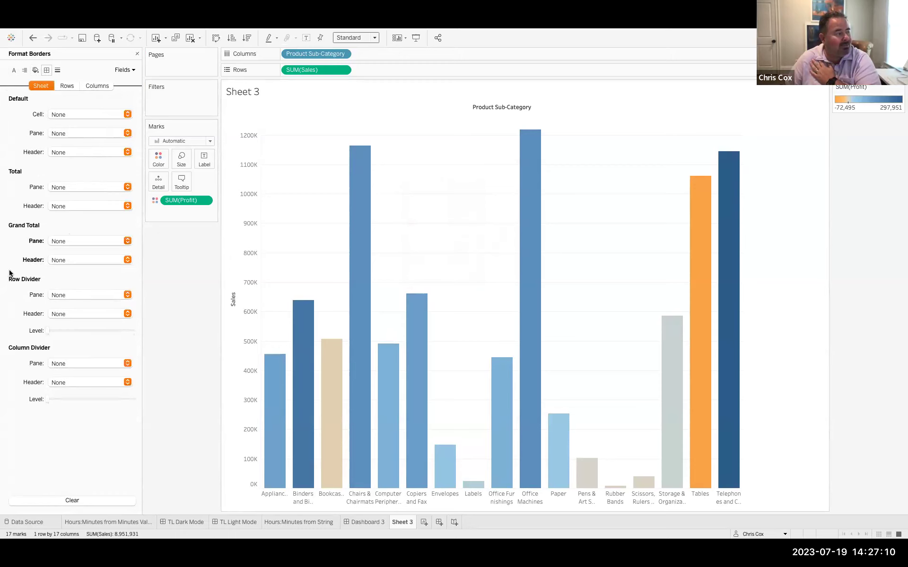
# Step: Set the sheet's zero lines, trend lines, reference lines, drop lines, axis rulers and axis ticks to None
pyautogui.click(58, 70)
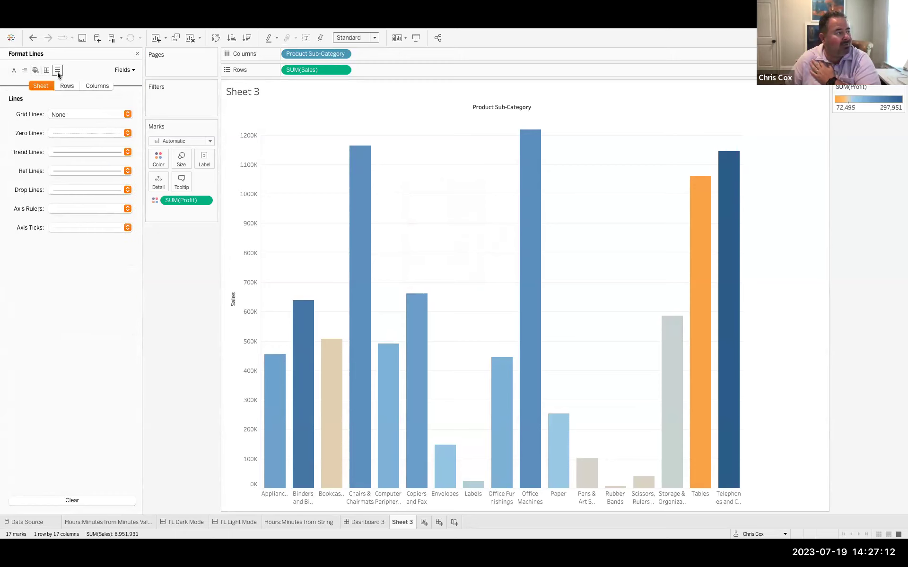
pyautogui.click(71, 132)
pyautogui.click(66, 148)
pyautogui.click(63, 153)
pyautogui.click(66, 168)
pyautogui.click(67, 170)
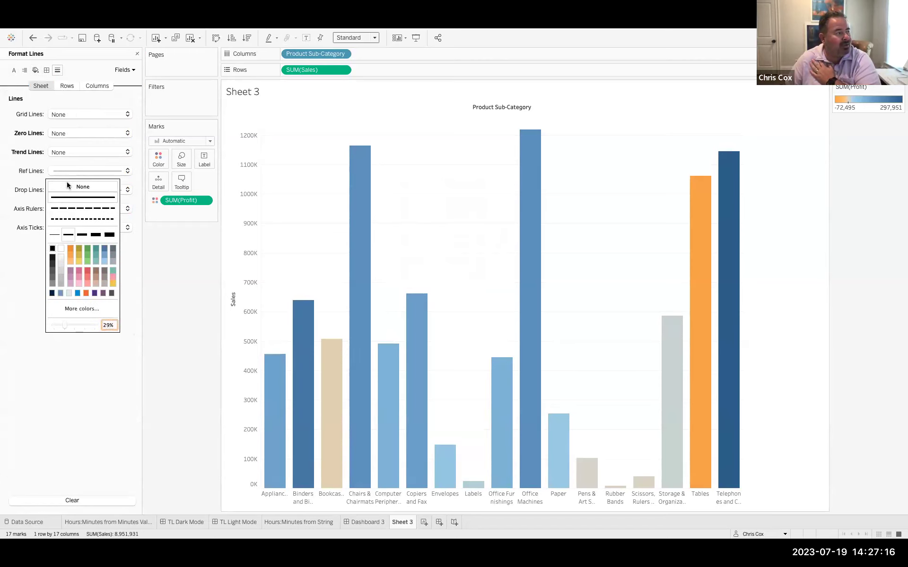
pyautogui.click(67, 183)
pyautogui.click(66, 189)
pyautogui.click(63, 207)
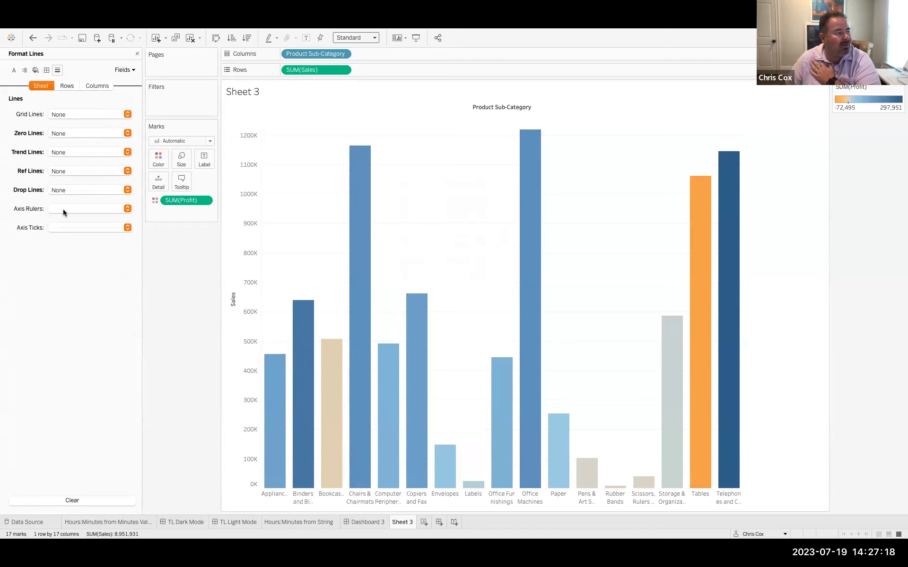
pyautogui.click(71, 223)
pyautogui.click(72, 228)
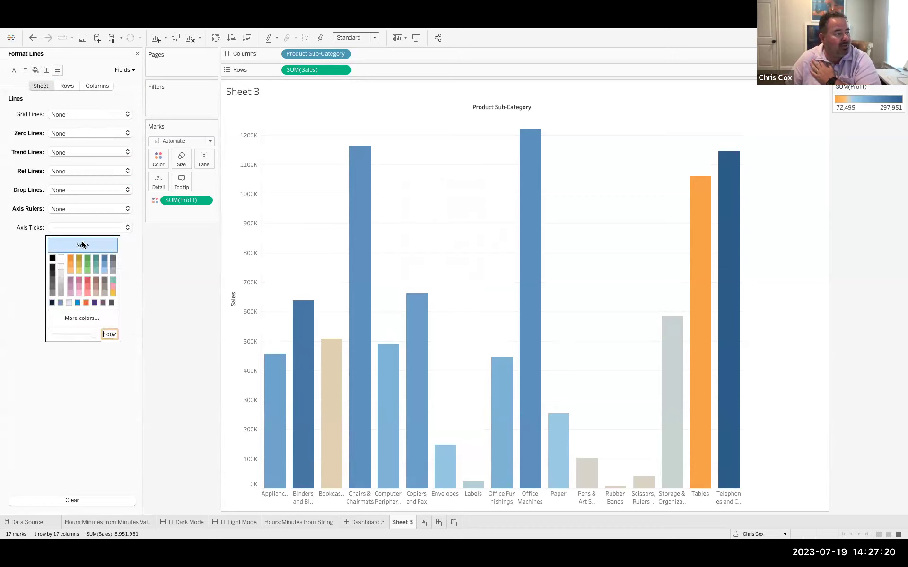
# Step: Set the grid lines for rows to None and check the line settings for columns
pyautogui.click(68, 87)
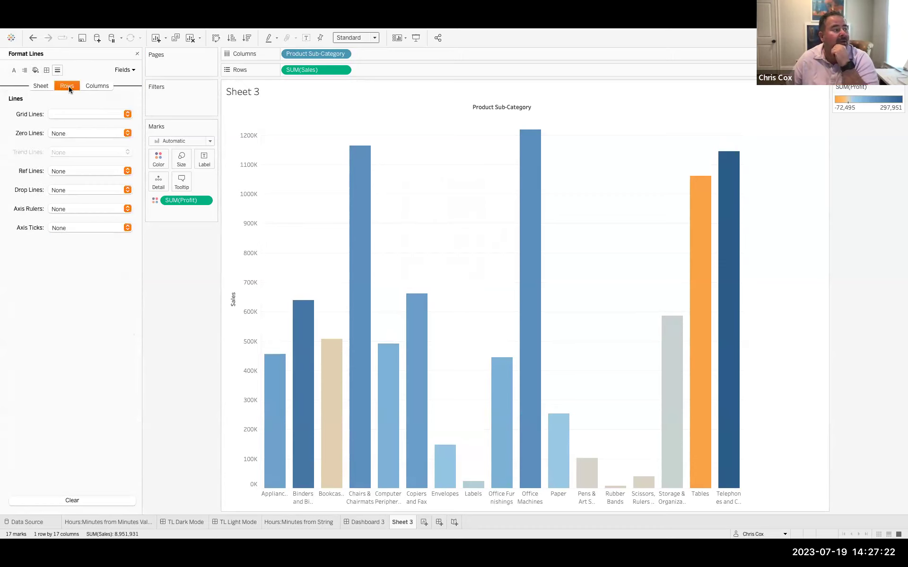
pyautogui.click(71, 114)
pyautogui.click(61, 127)
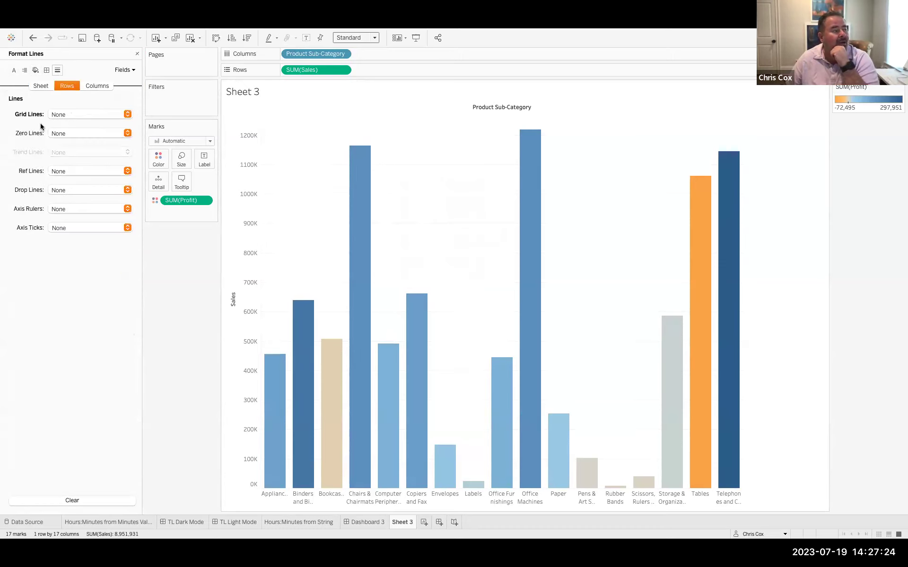
pyautogui.click(95, 86)
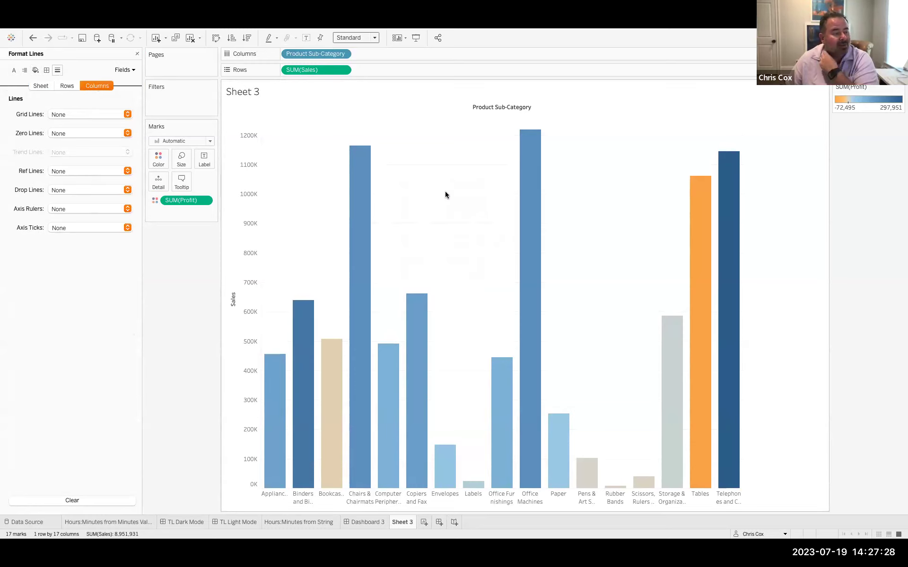
# Step: Hide the Product Sub-Category field label above the columns and show mark labels on the bars
pyautogui.rightClick(482, 109)
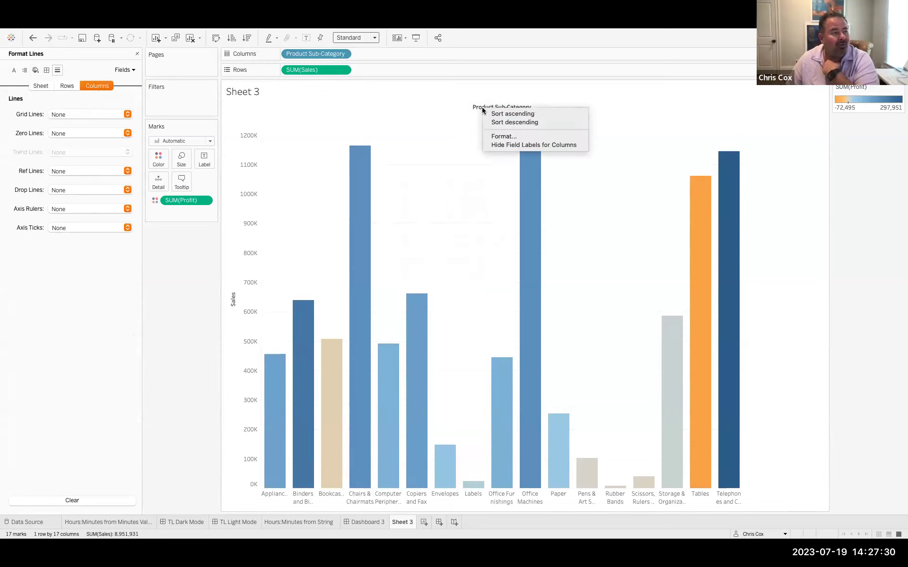
pyautogui.click(501, 144)
pyautogui.click(302, 38)
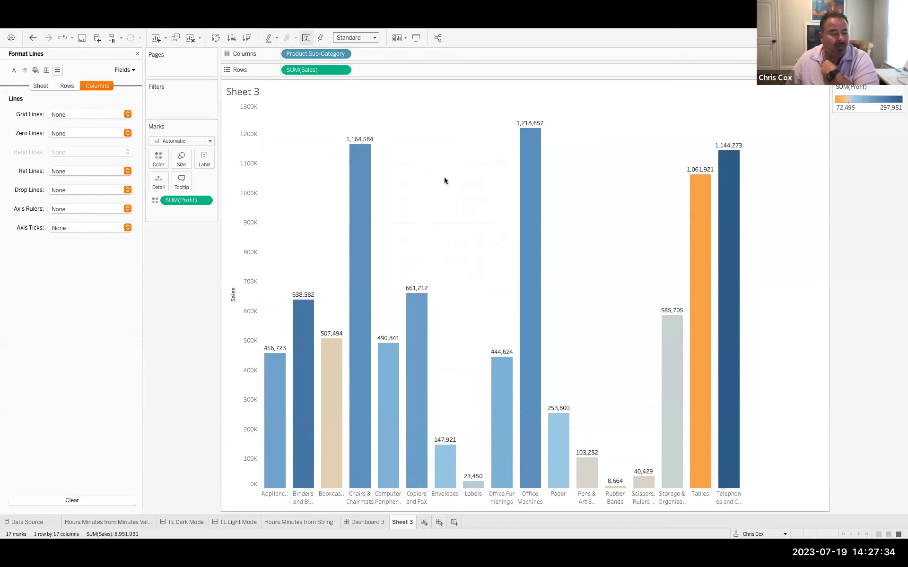
# Step: Rename the bar chart worksheet as Sub Category
pyautogui.rightClick(402, 521)
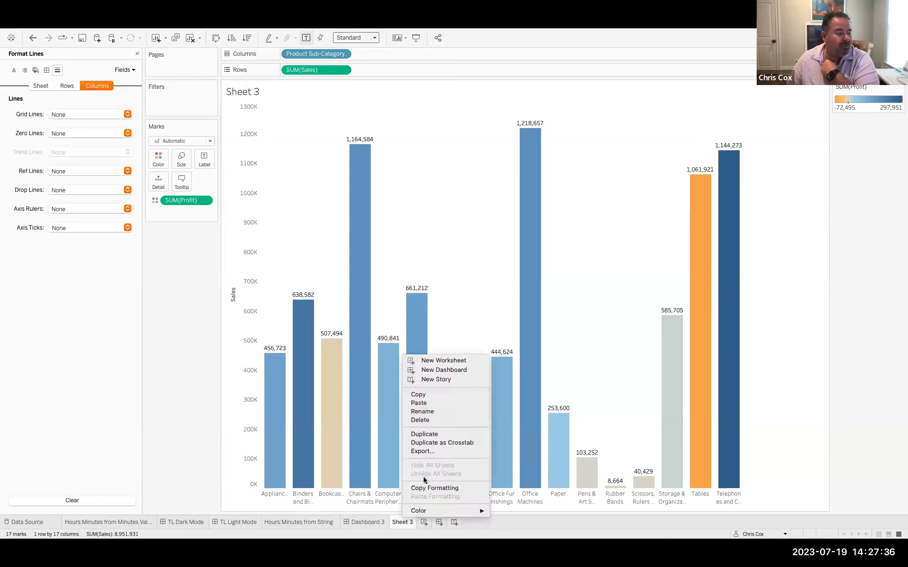
pyautogui.click(430, 412)
pyautogui.write('Sub Category')
pyautogui.press('Return')
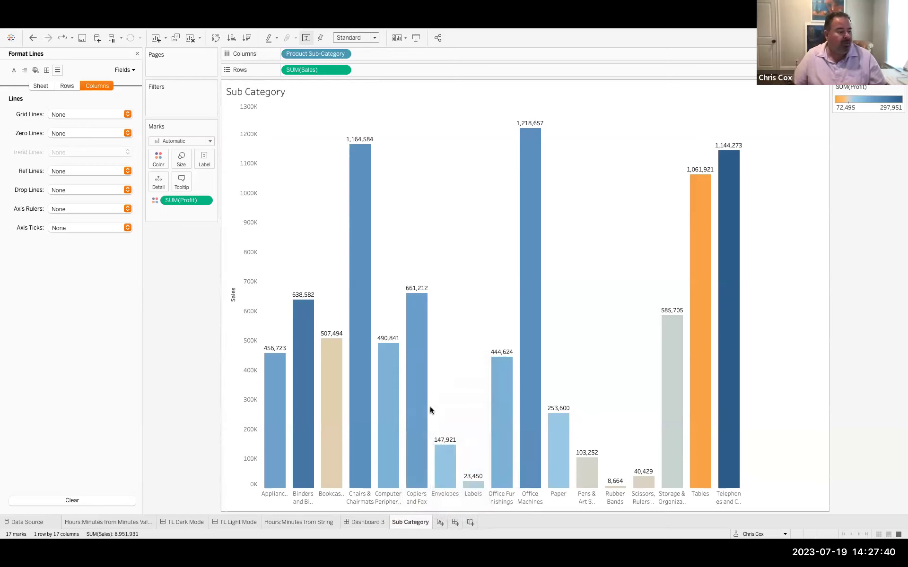
# Step: Close the line formatting settings and search the data fields for Order
pyautogui.click(137, 56)
pyautogui.click(81, 86)
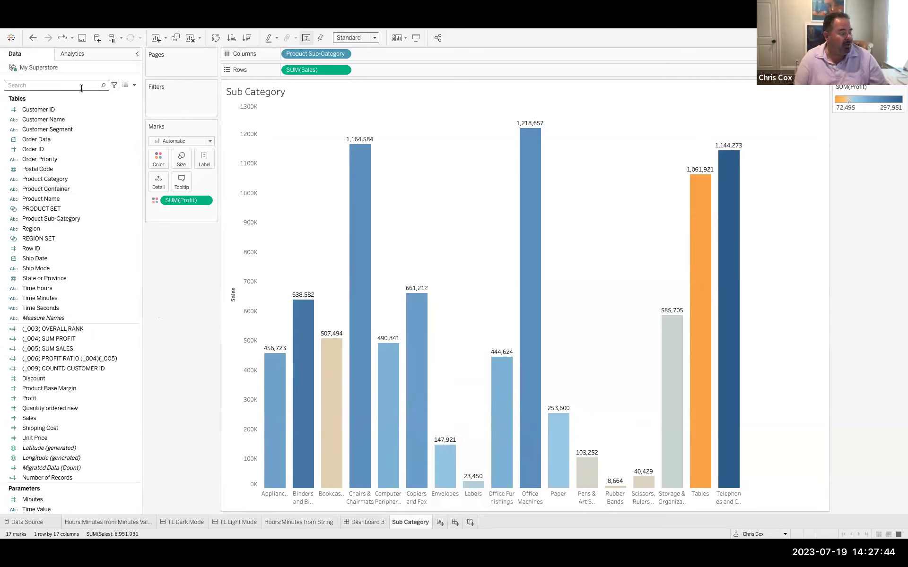
pyautogui.write('Order')
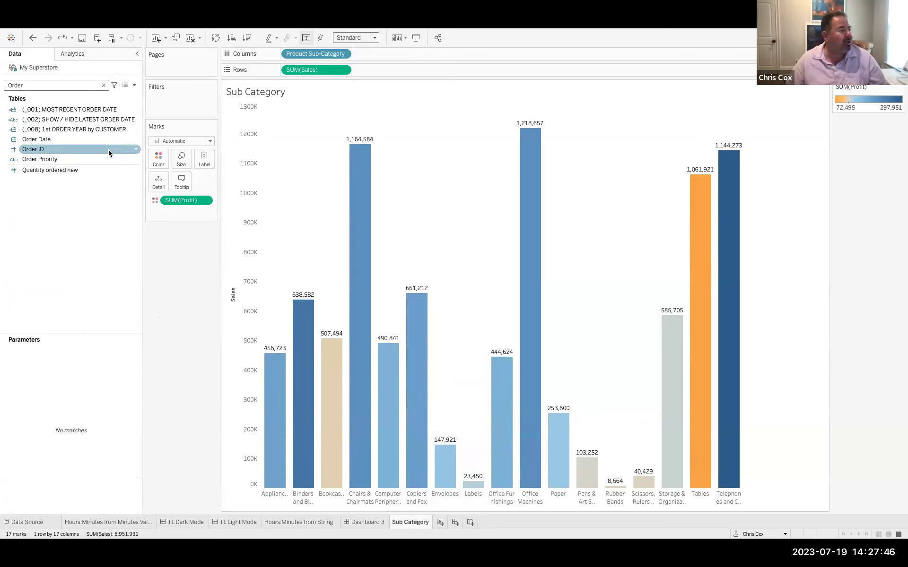
pyautogui.moveTo(101, 139); pyautogui.dragTo(200, 106)
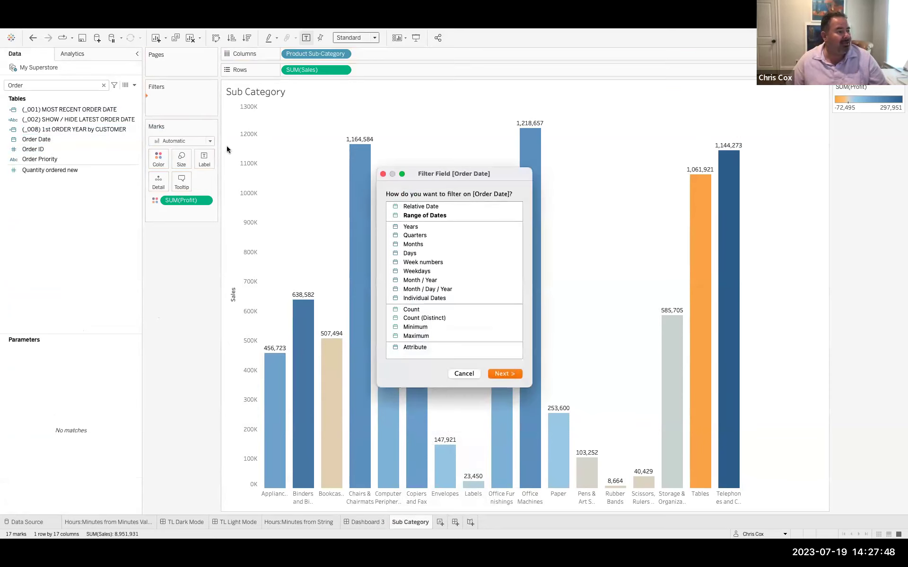
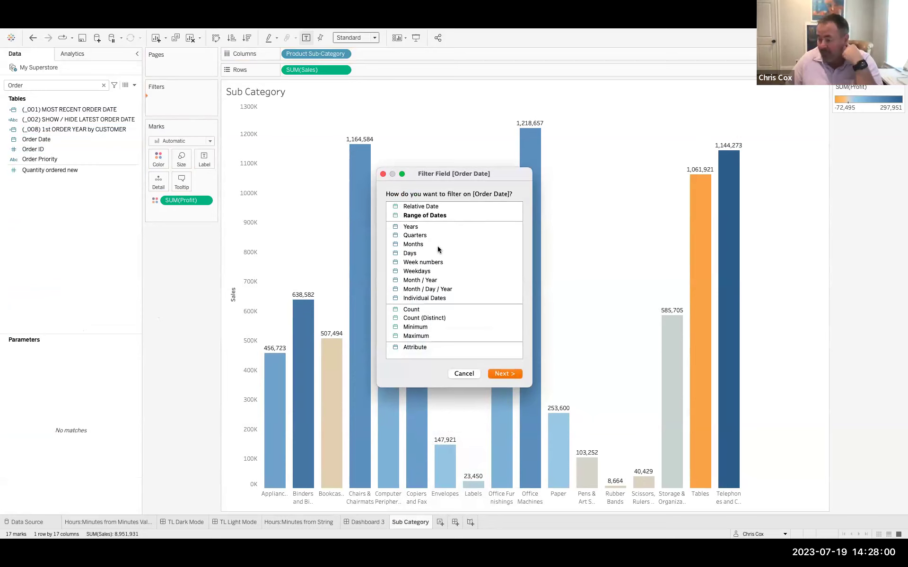
pyautogui.click(426, 208)
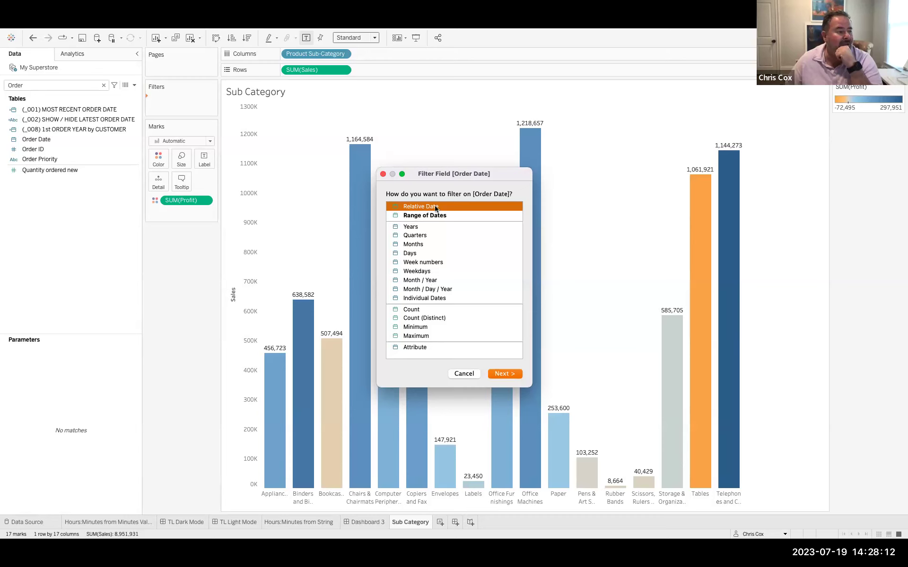
pyautogui.click(504, 373)
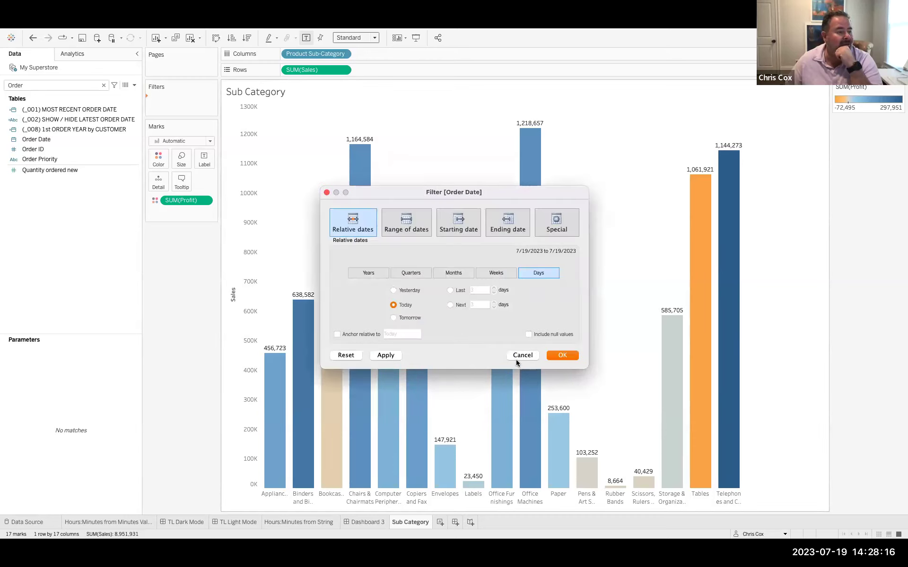
pyautogui.click(516, 357)
pyautogui.moveTo(75, 142); pyautogui.dragTo(178, 99)
pyautogui.click(430, 227)
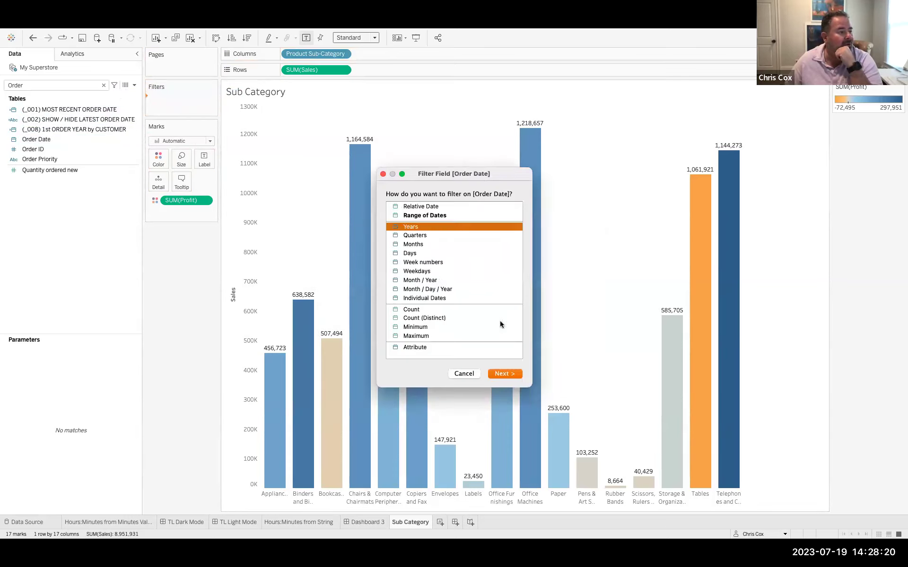
pyautogui.click(507, 373)
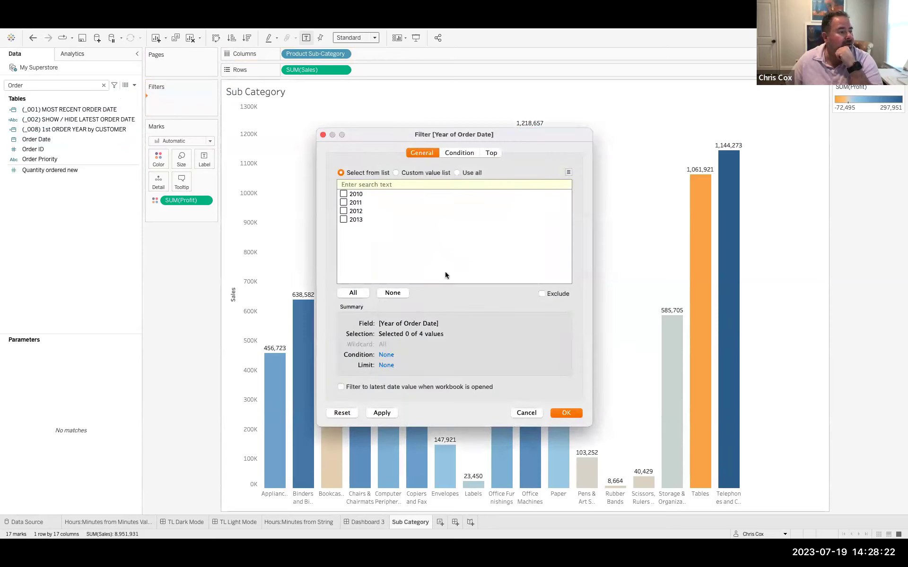
pyautogui.click(526, 413)
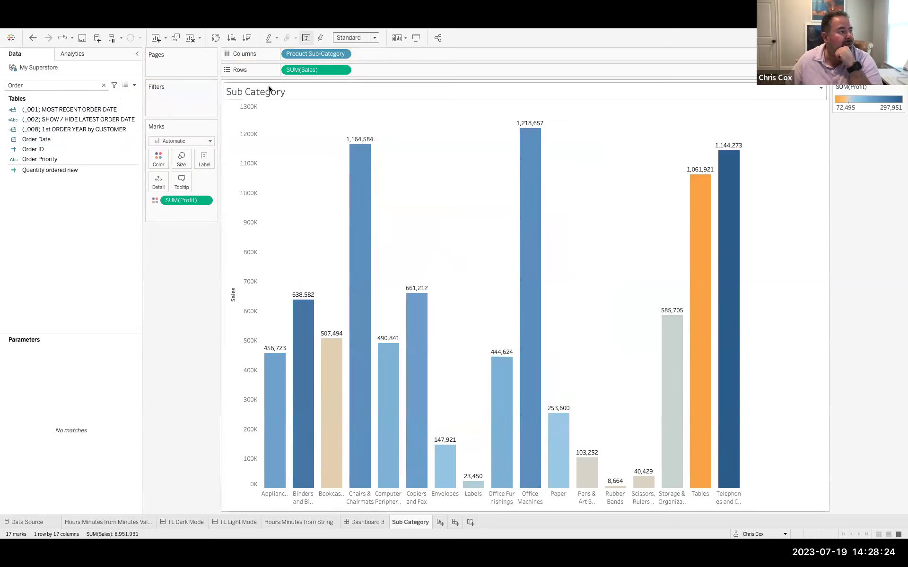
# Step: Try splitting the bars into rows by Order Date year and filtering by Month / Year, and remove the year field from the rows
pyautogui.click(63, 139)
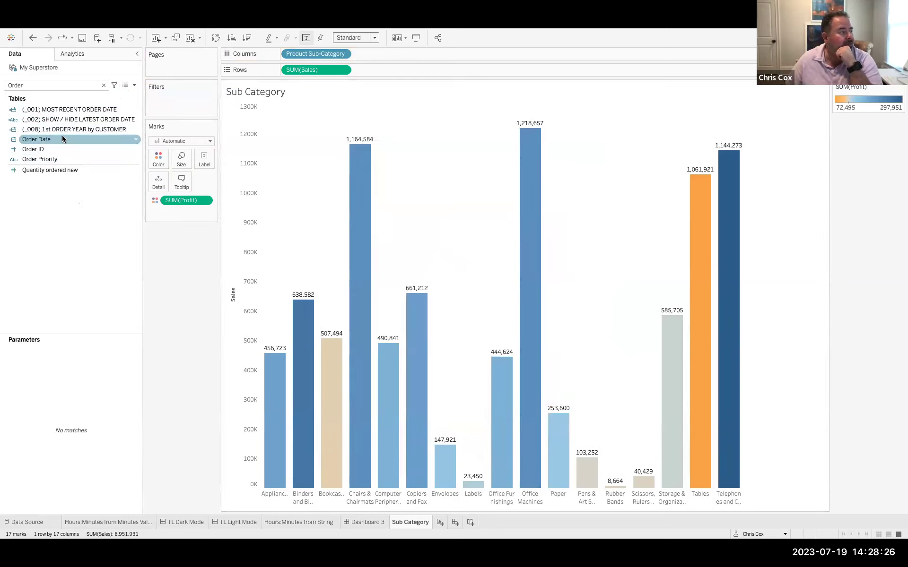
pyautogui.moveTo(61, 139); pyautogui.dragTo(424, 71)
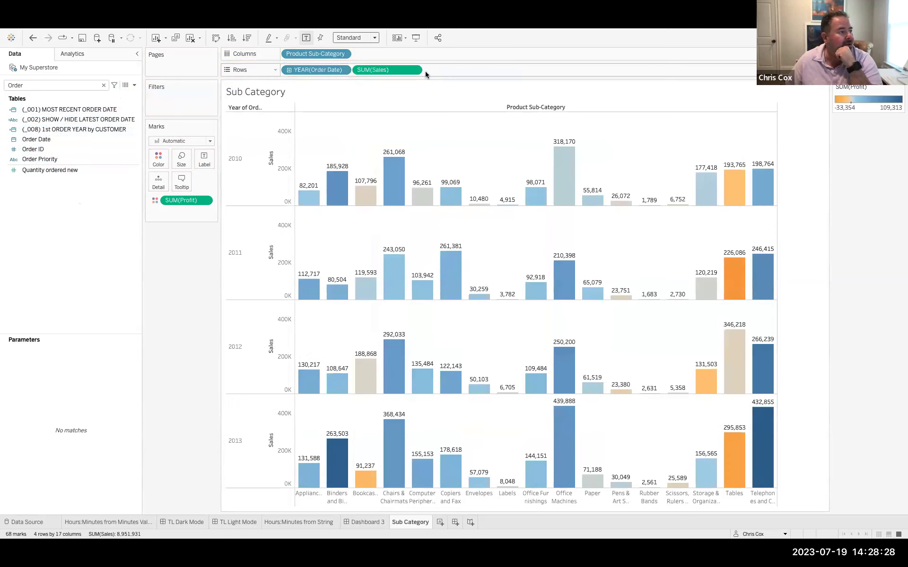
pyautogui.moveTo(331, 70); pyautogui.dragTo(190, 105)
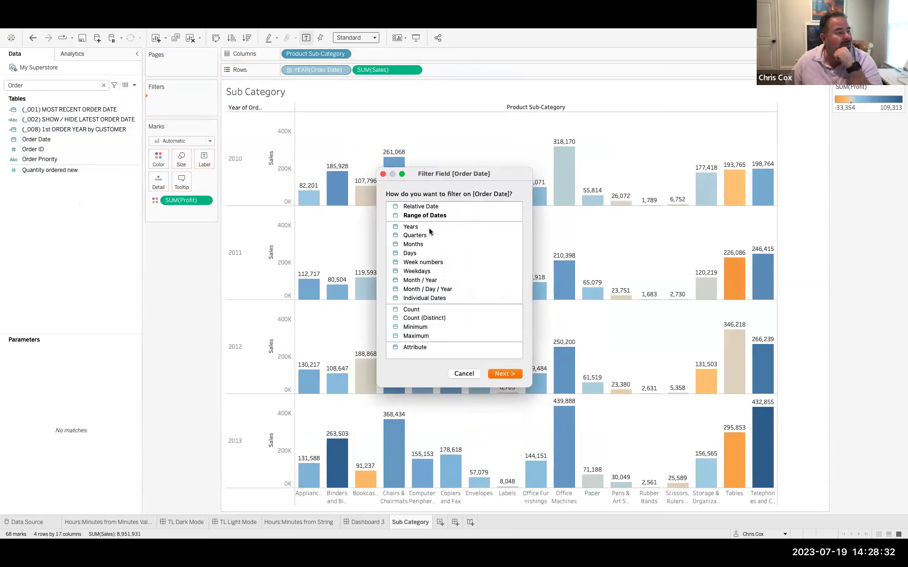
pyautogui.click(427, 281)
pyautogui.click(503, 374)
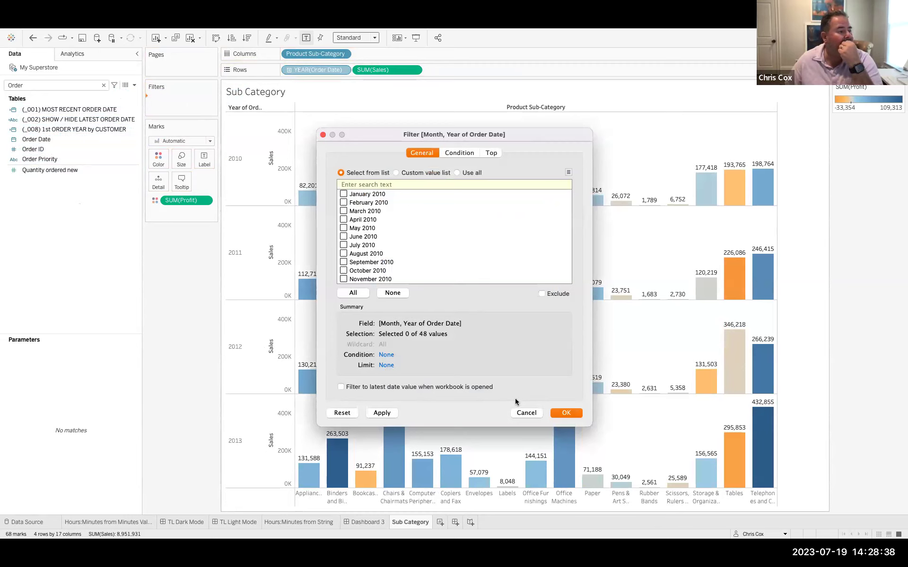
pyautogui.click(525, 413)
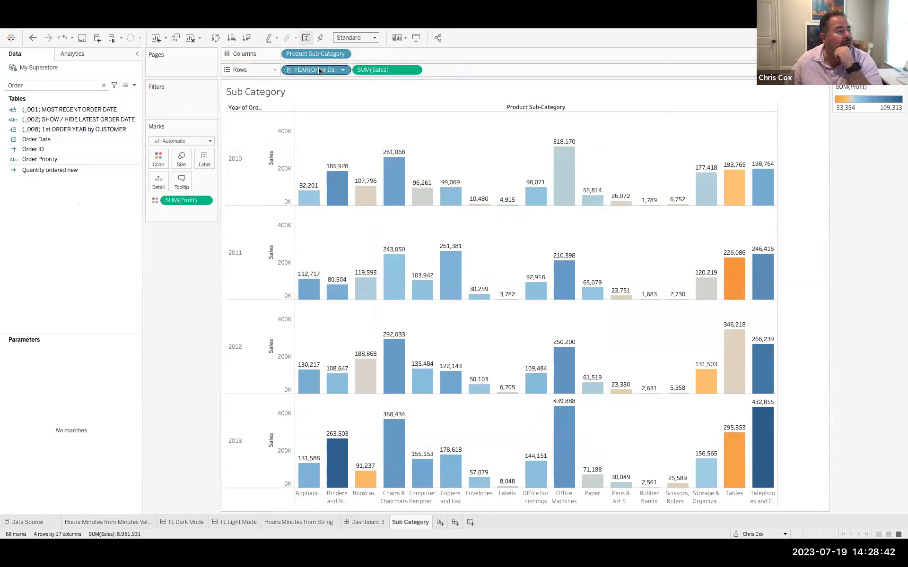
pyautogui.moveTo(237, 117); pyautogui.dragTo(113, 186)
pyautogui.moveTo(66, 139); pyautogui.dragTo(189, 104)
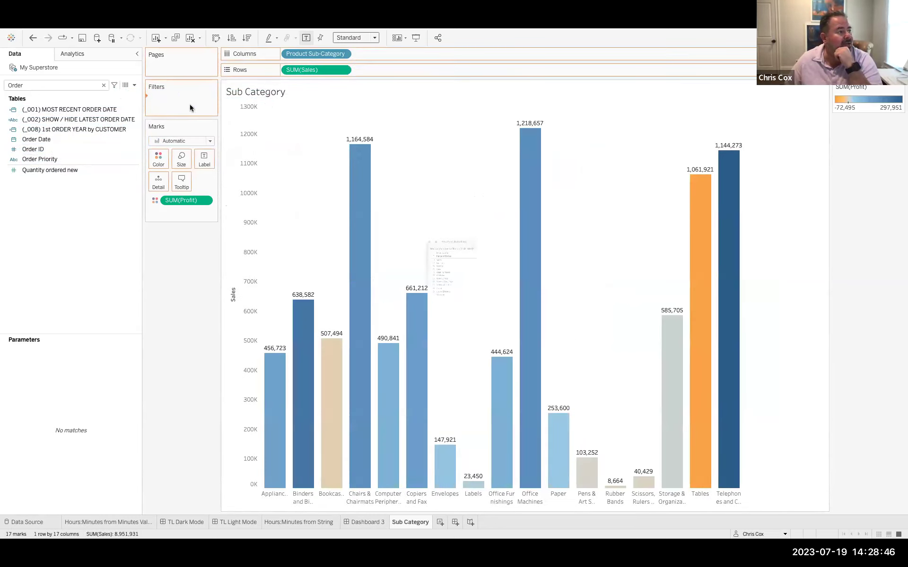
pyautogui.click(425, 208)
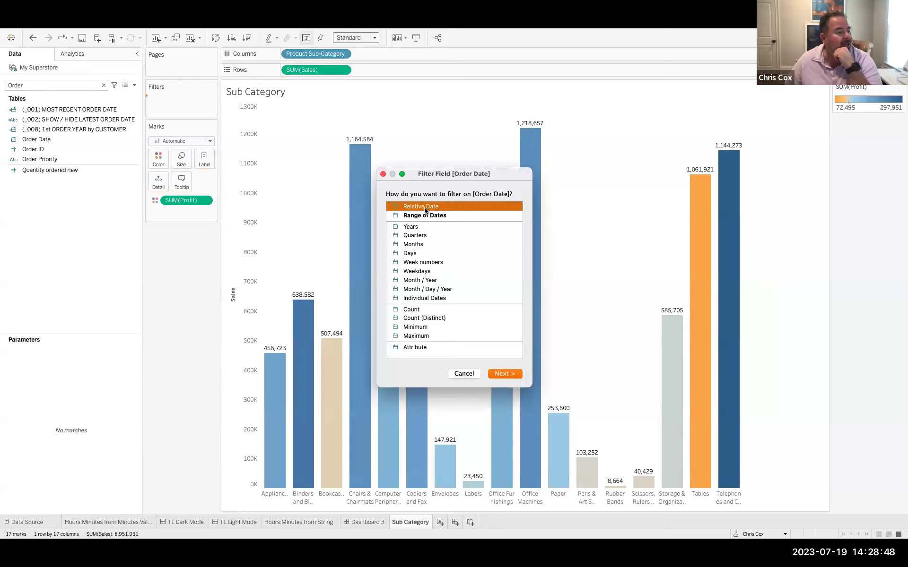
pyautogui.click(504, 374)
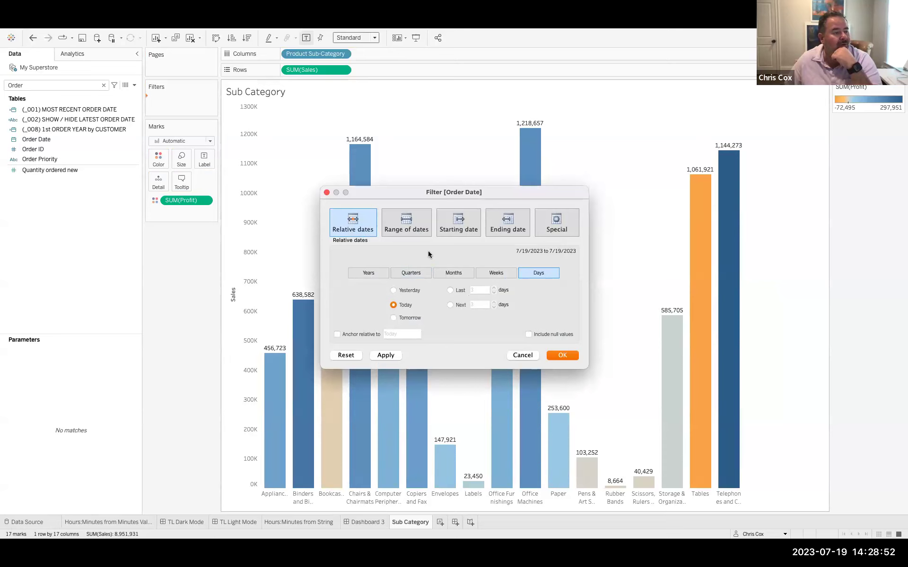
pyautogui.click(523, 355)
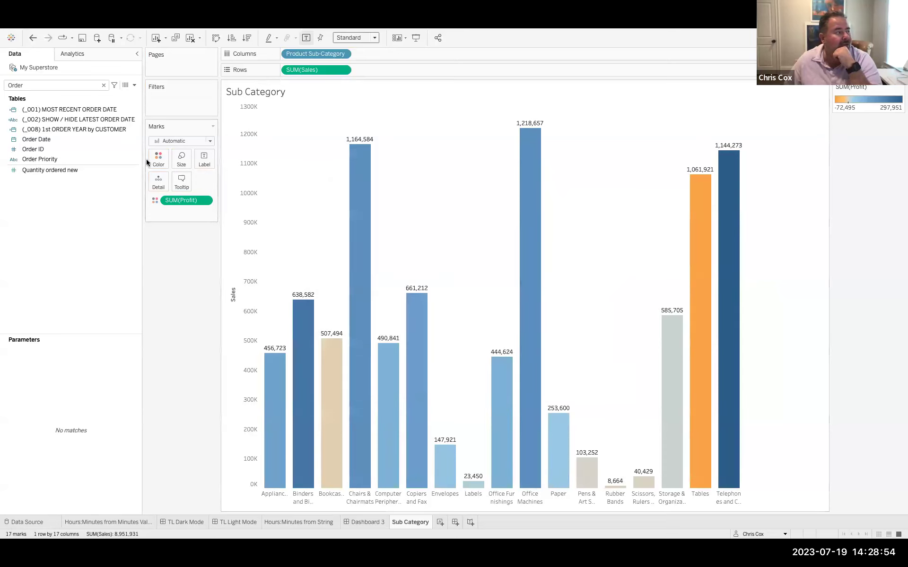
# Step: Add a filter on the years of Order Date that uses all values
pyautogui.moveTo(37, 139); pyautogui.dragTo(189, 101)
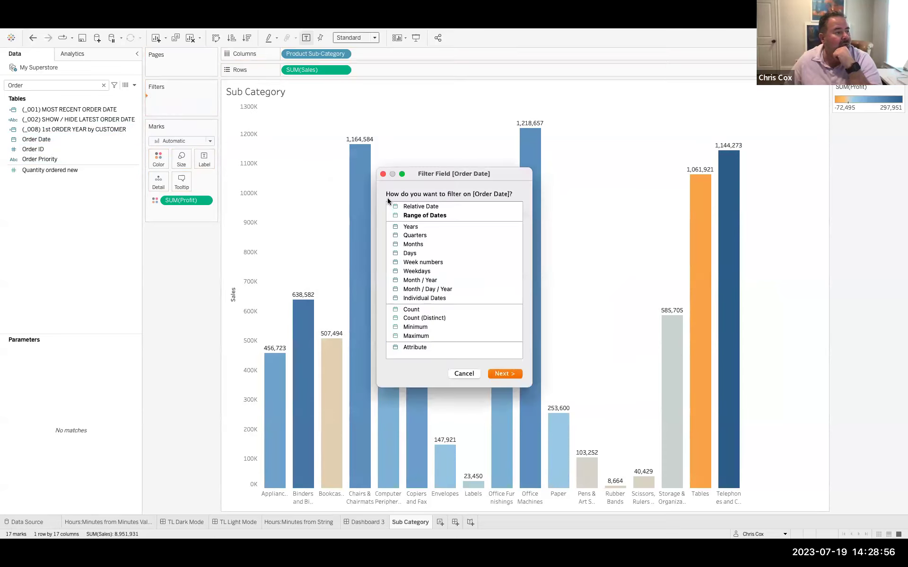
pyautogui.click(409, 227)
pyautogui.click(512, 375)
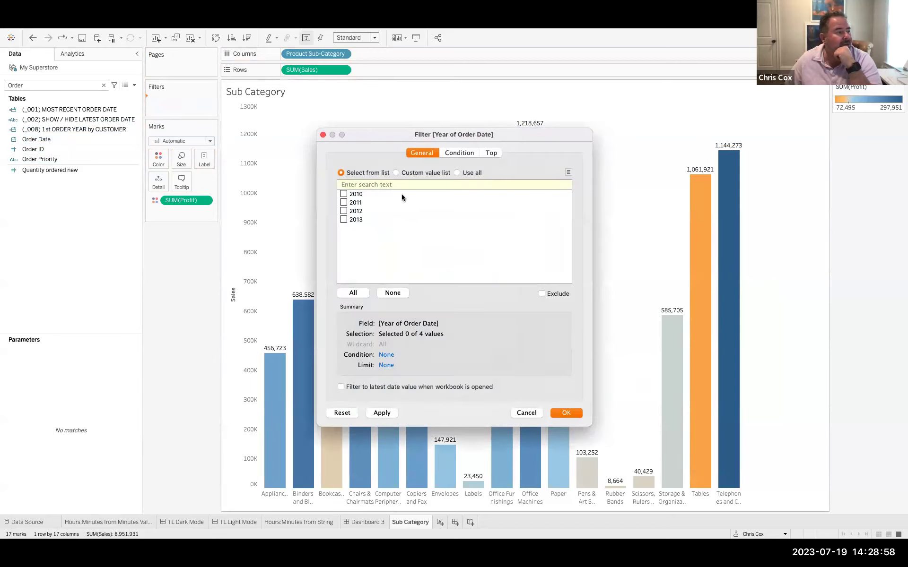
pyautogui.click(457, 172)
pyautogui.click(564, 413)
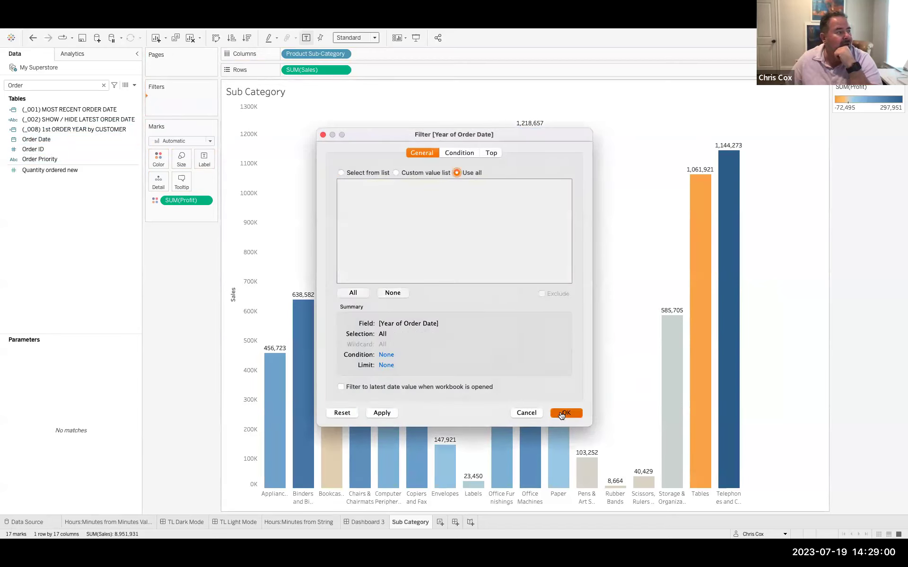
# Step: Try searching the data fields for Quar and return to the Order search
pyautogui.click(38, 84)
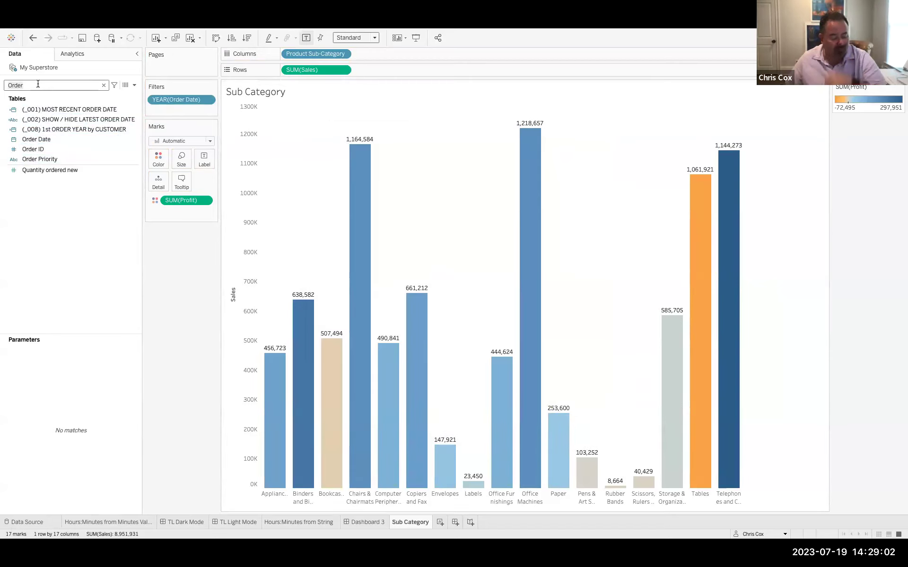
pyautogui.hotkey('ctrl', 'a')
pyautogui.write('Qual')
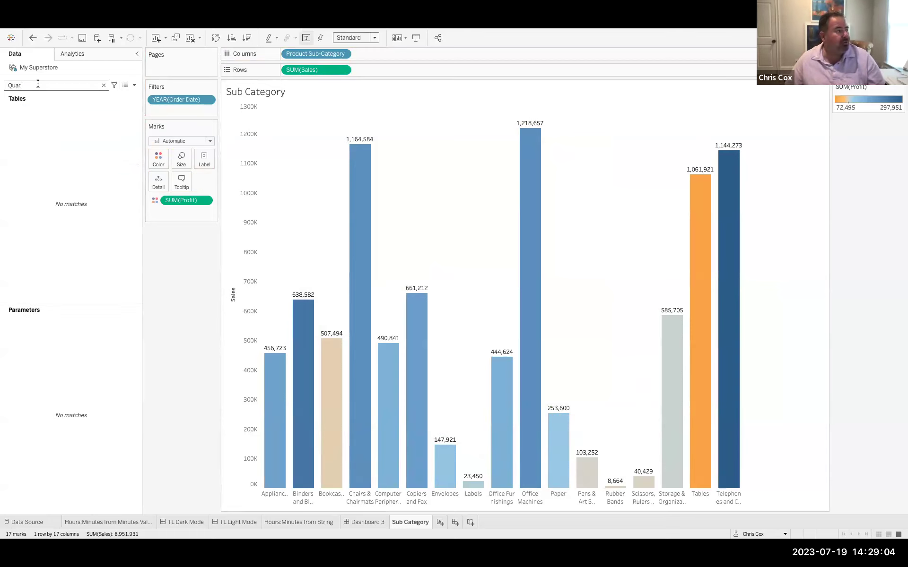
pyautogui.press('BackSpace')
pyautogui.hotkey('ctrl', 'a')
pyautogui.write('Order')
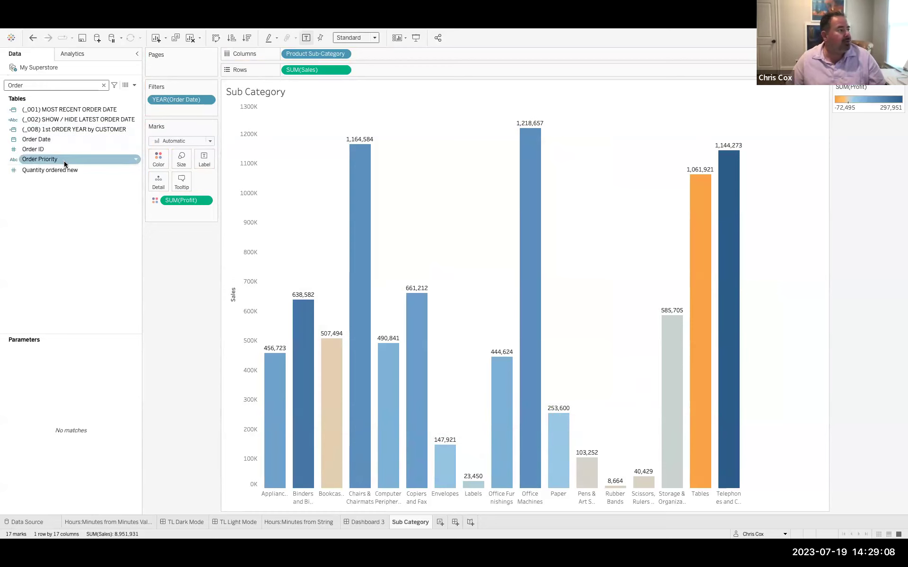
# Step: Add a second Order Date filter on quarters that uses all values
pyautogui.moveTo(64, 140); pyautogui.dragTo(177, 115)
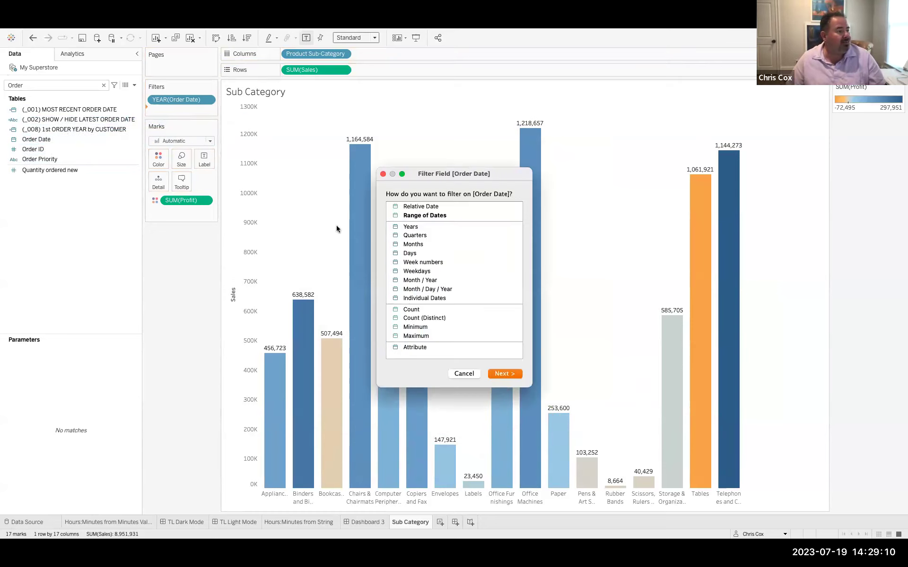
pyautogui.click(414, 235)
pyautogui.click(504, 374)
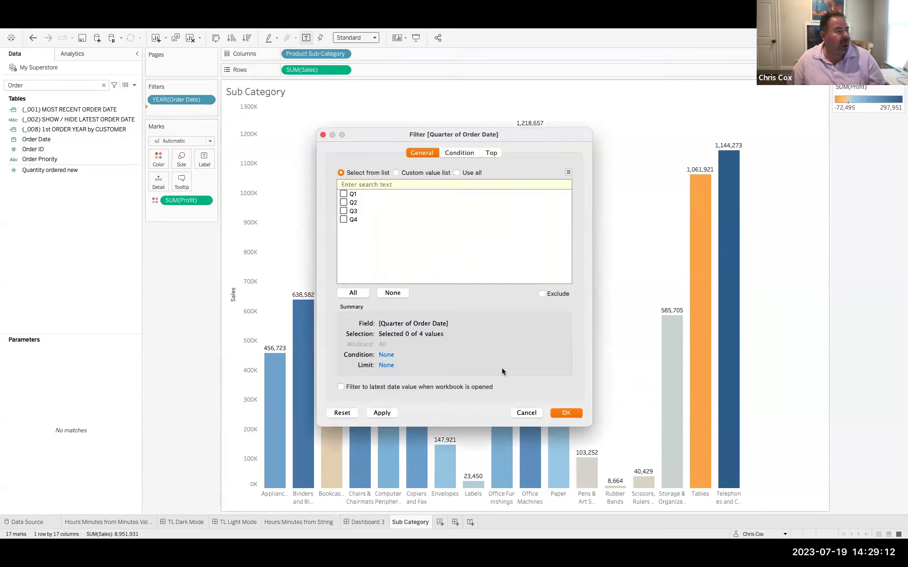
pyautogui.click(474, 173)
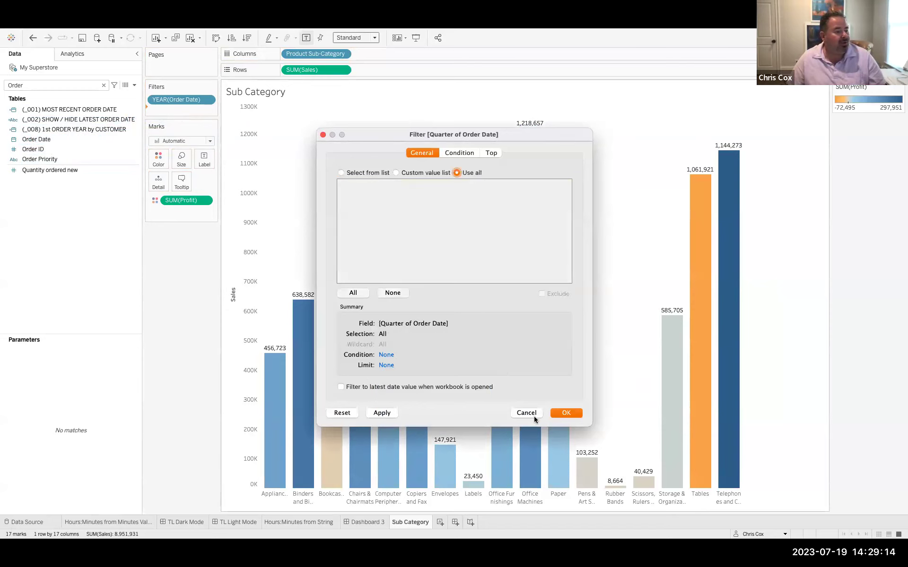
pyautogui.click(563, 413)
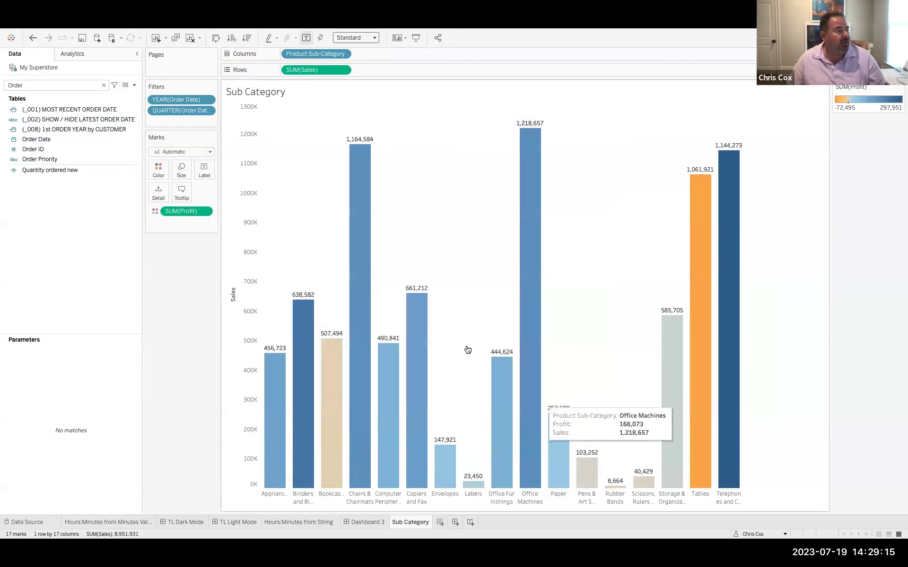
# Step: Open the options of the Order Date quarter filter
pyautogui.click(208, 111)
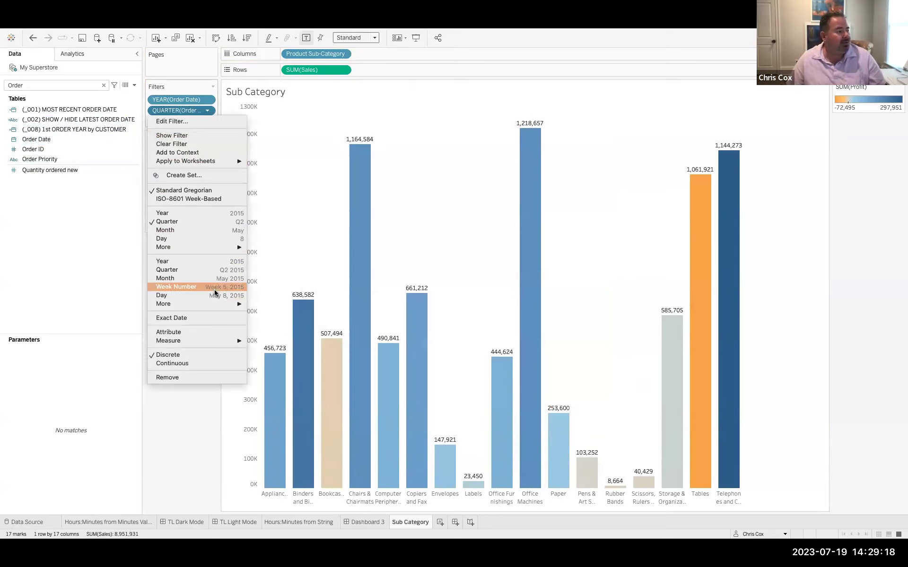
pyautogui.click(84, 290)
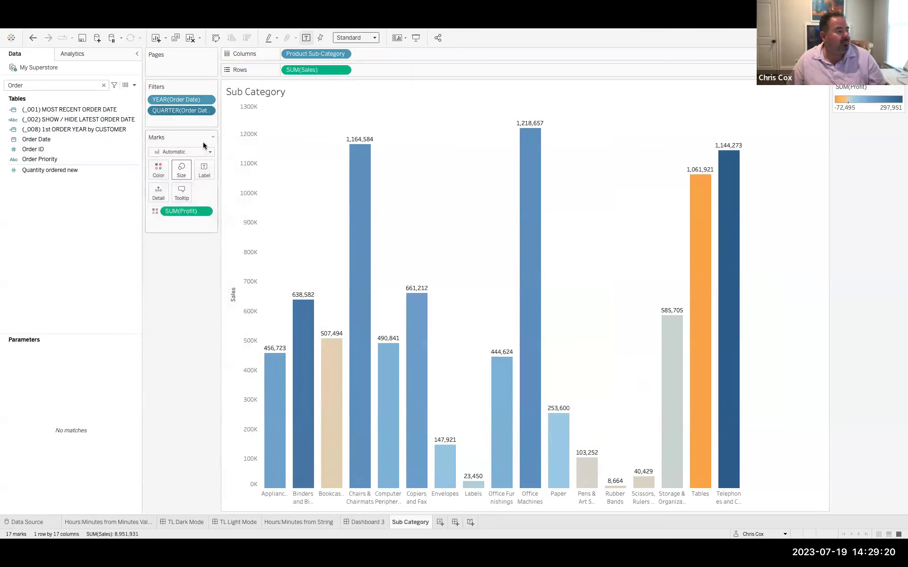
pyautogui.click(208, 111)
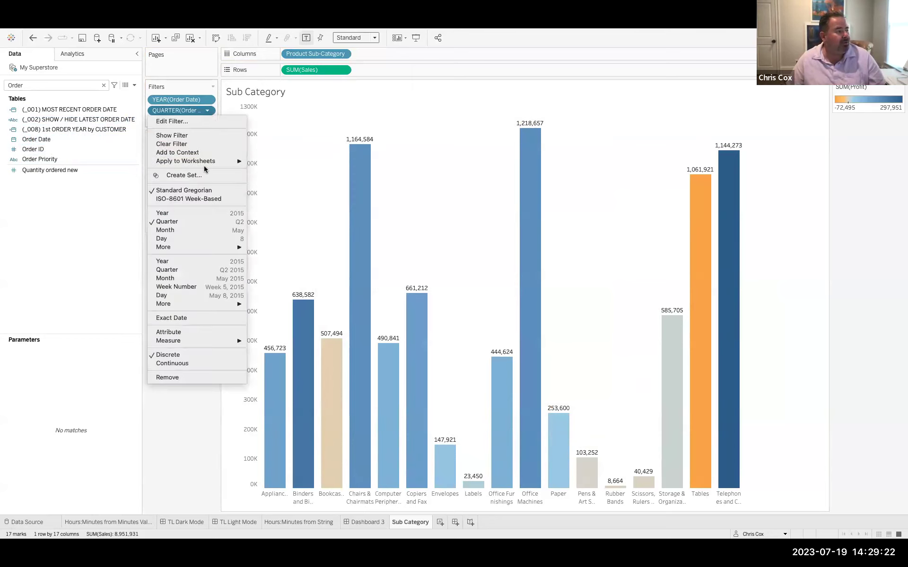
# Step: Show the quarter and year filters of Order Date on the Sub Category sheet
pyautogui.click(194, 135)
pyautogui.click(208, 100)
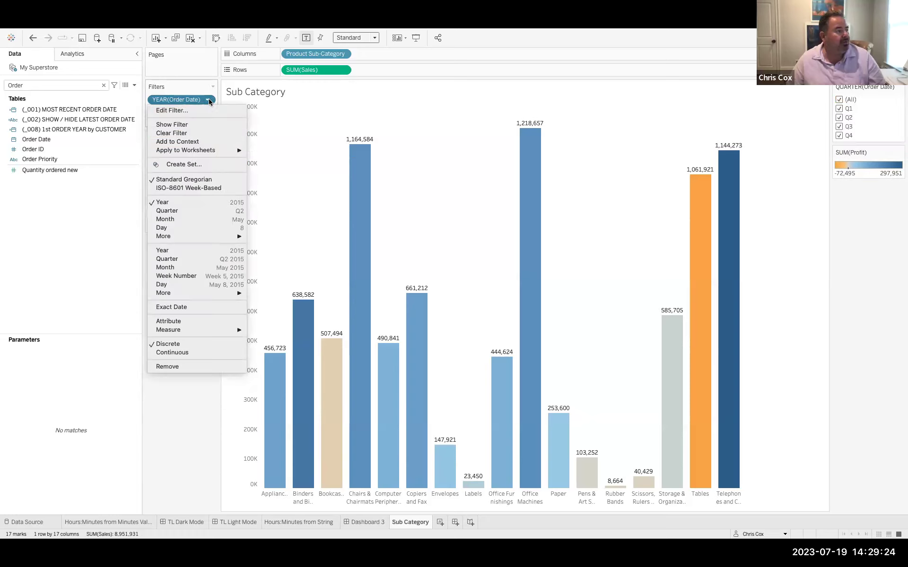
pyautogui.click(200, 124)
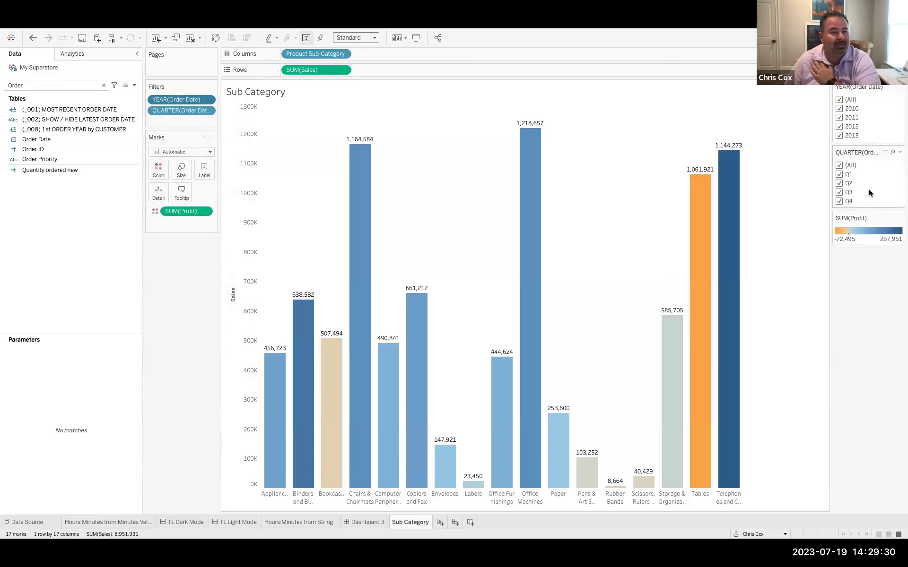
# Step: Try the quarter filter with only Q4 selected, and restore all quarters
pyautogui.click(839, 165)
pyautogui.click(838, 200)
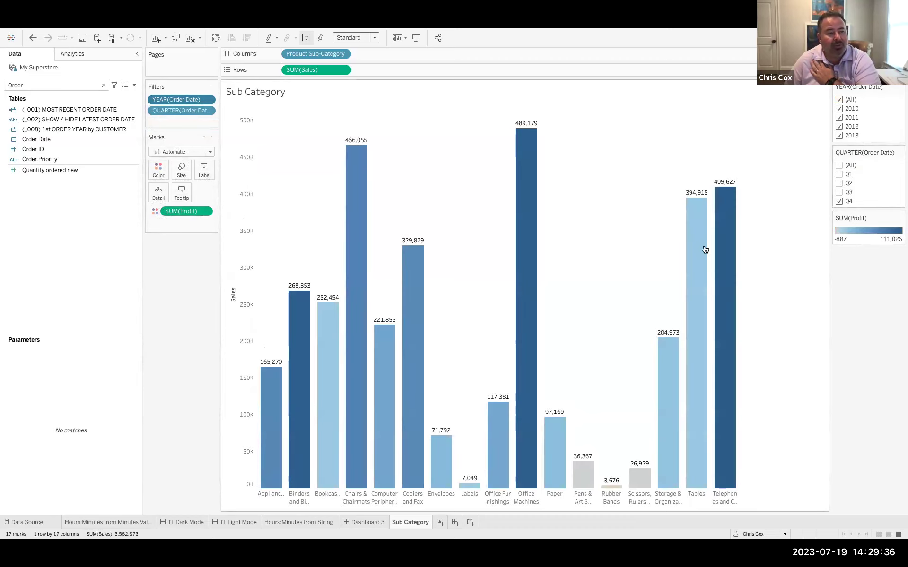
pyautogui.click(838, 165)
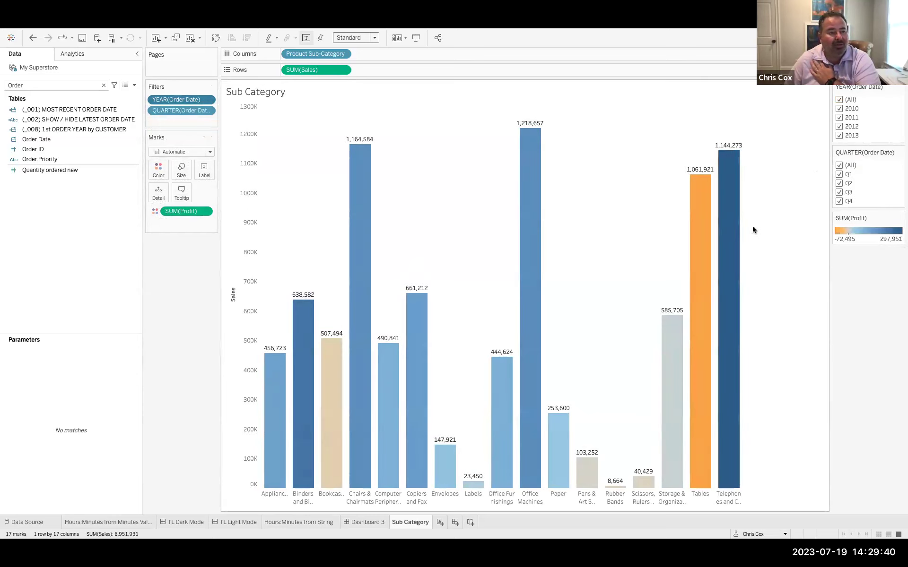
# Step: Filter the Sub Category chart to year 2011 and quarter Q2 only
pyautogui.click(839, 100)
pyautogui.click(838, 117)
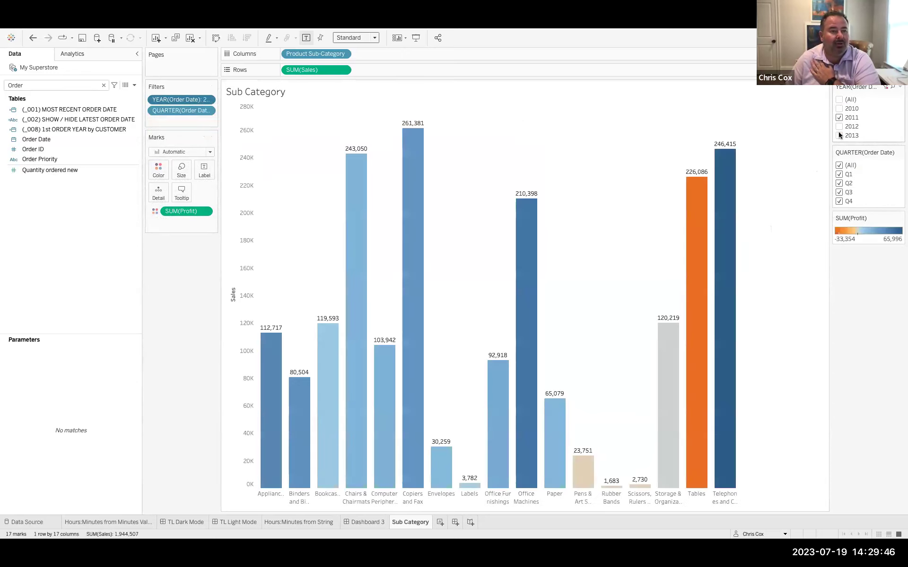
pyautogui.click(838, 165)
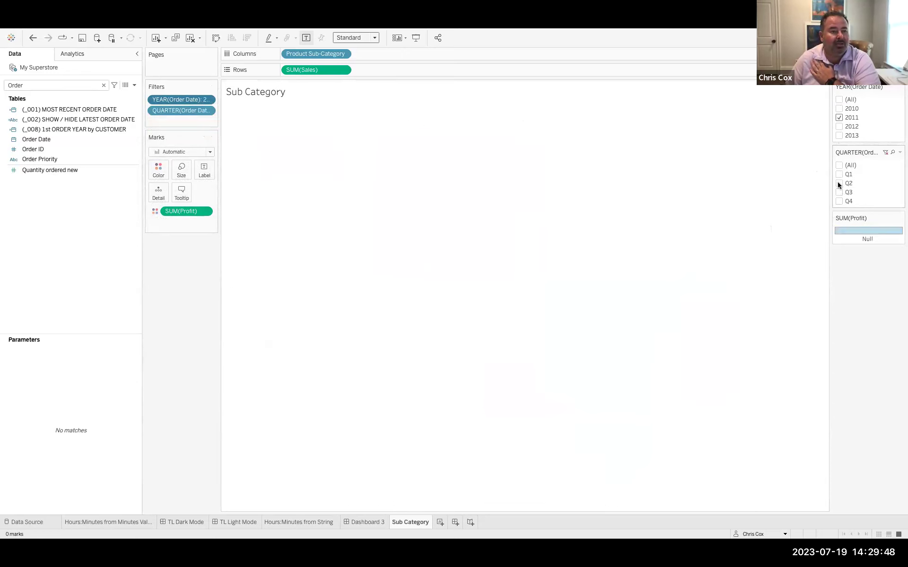
pyautogui.click(838, 183)
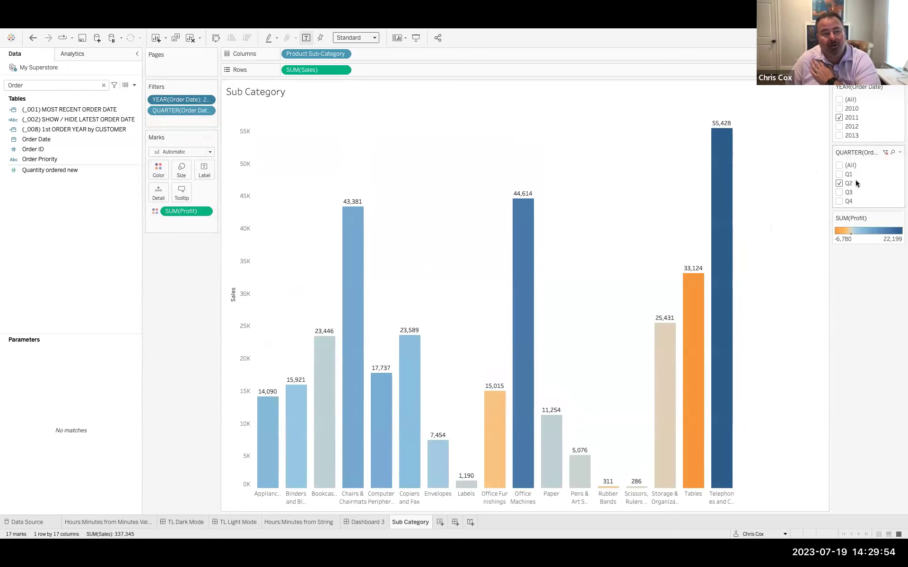
# Step: Try Q1 alone and Q1 with Q2 in the quarter filter, and reset both date filters to all values
pyautogui.click(839, 173)
pyautogui.click(838, 183)
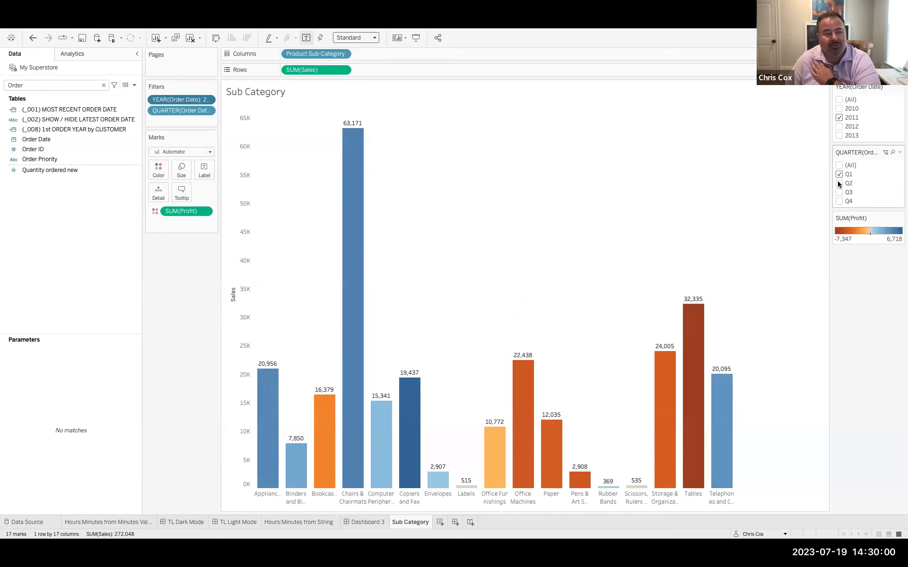
pyautogui.click(838, 183)
pyautogui.click(839, 99)
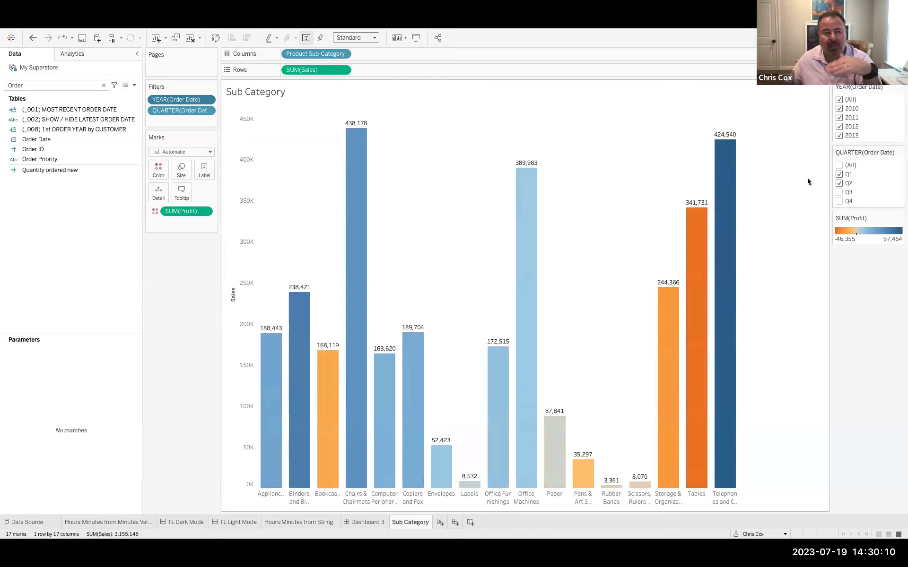
pyautogui.click(838, 165)
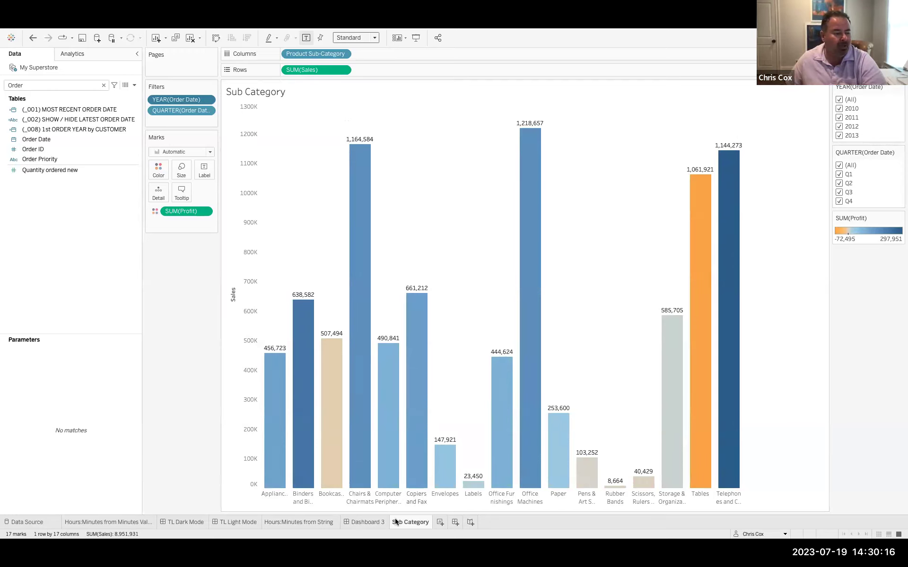
# Step: Place the Sub Category sheet on Dashboard 3, fitted to the upper middle panel of the background
pyautogui.click(367, 521)
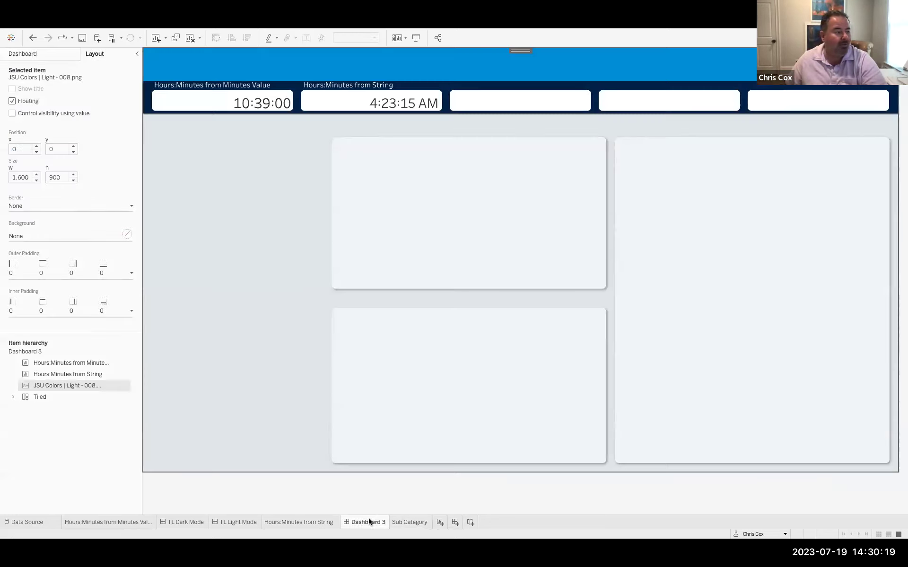
pyautogui.click(29, 53)
pyautogui.moveTo(45, 181); pyautogui.dragTo(339, 141)
pyautogui.moveTo(414, 139); pyautogui.dragTo(413, 118)
pyautogui.moveTo(340, 151); pyautogui.dragTo(336, 151)
# Step: Remove the year filter, quarter filter and Profit legend from the dashboard, and widen the Sub Category chart to fill its panel
pyautogui.click(648, 148)
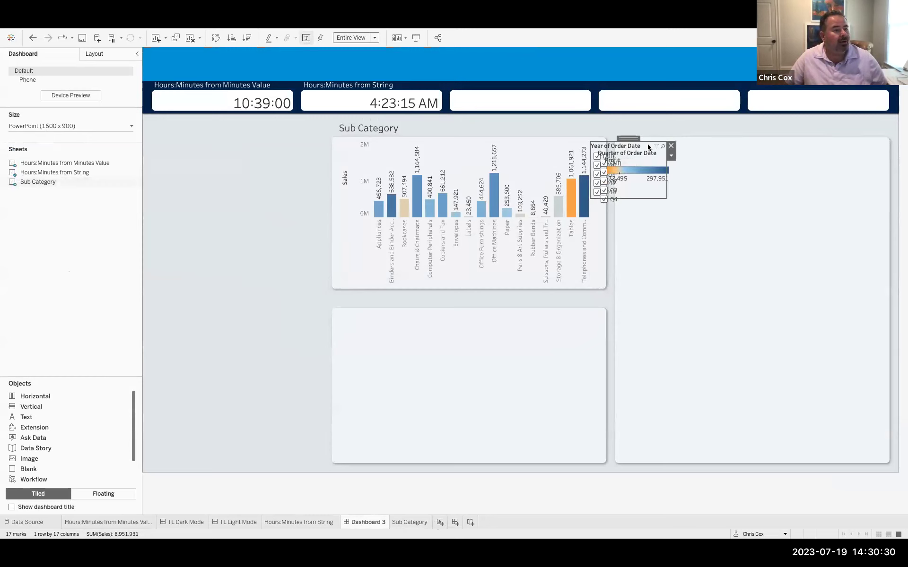
pyautogui.click(670, 145)
pyautogui.click(679, 152)
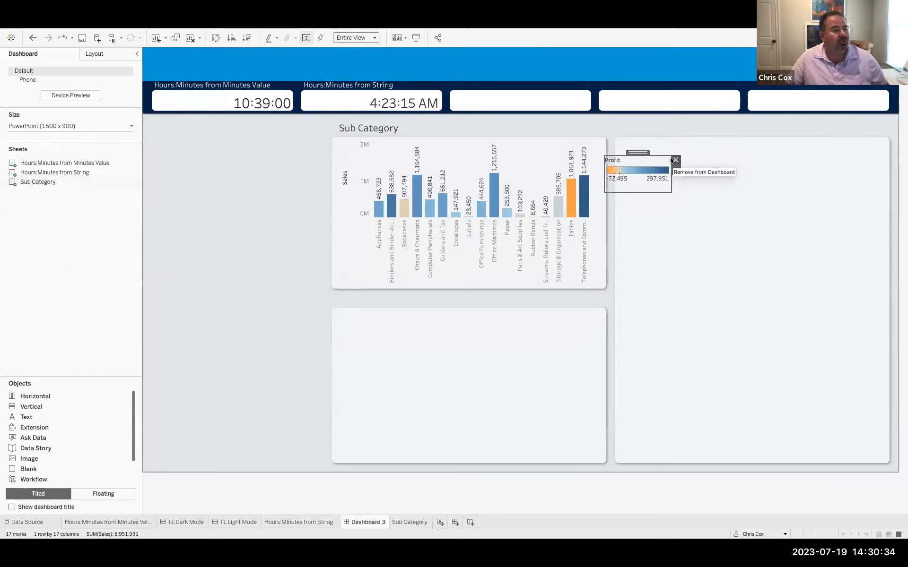
pyautogui.click(674, 160)
pyautogui.click(560, 134)
pyautogui.moveTo(589, 170); pyautogui.dragTo(603, 169)
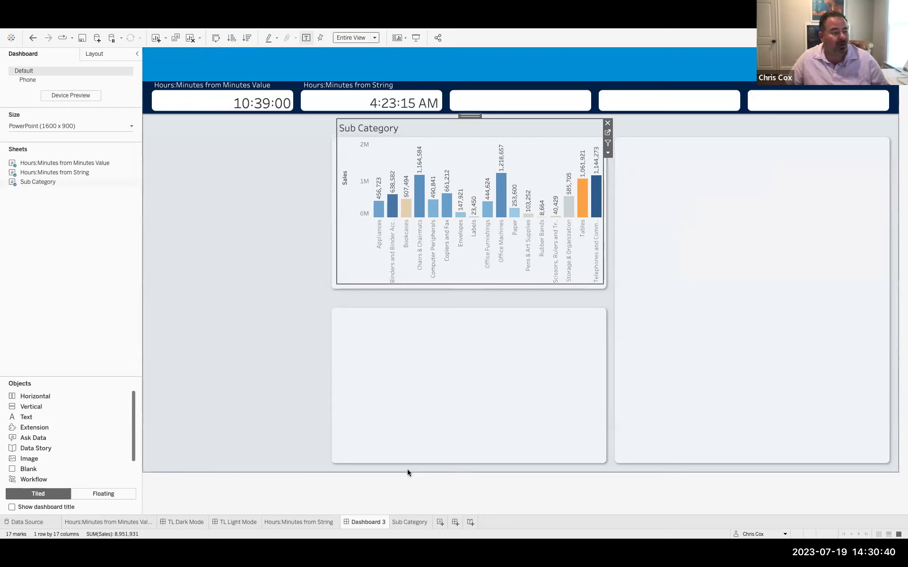
# Step: Duplicate the Sub Category worksheet
pyautogui.click(414, 521)
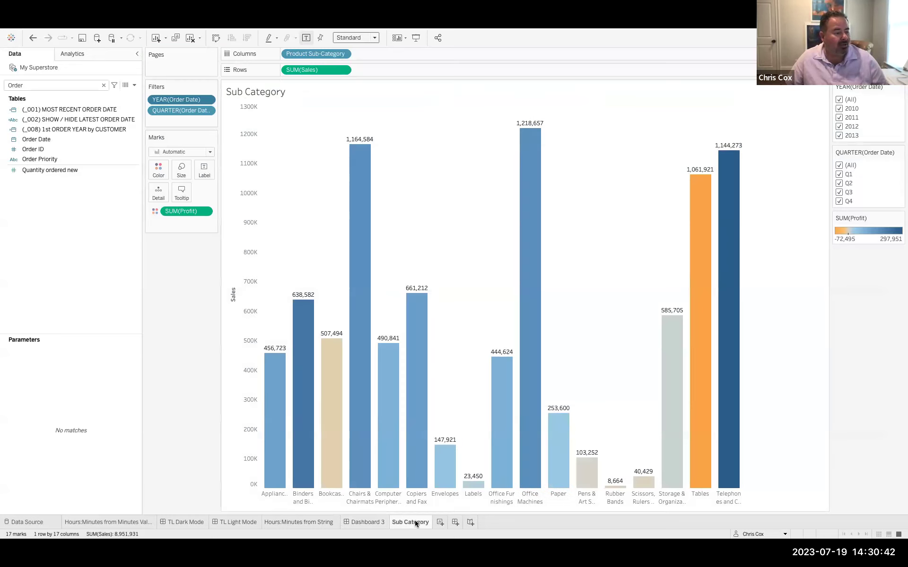
pyautogui.rightClick(416, 520)
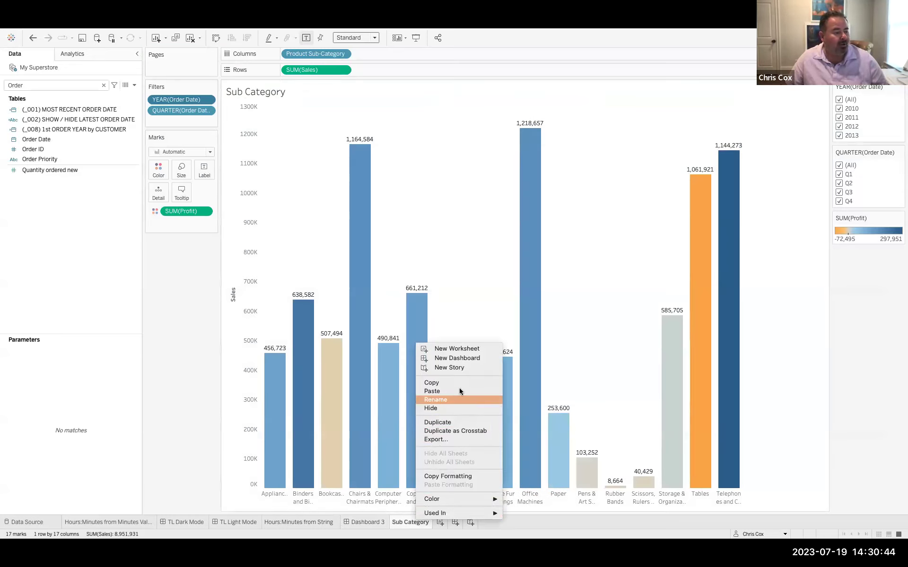
pyautogui.click(459, 422)
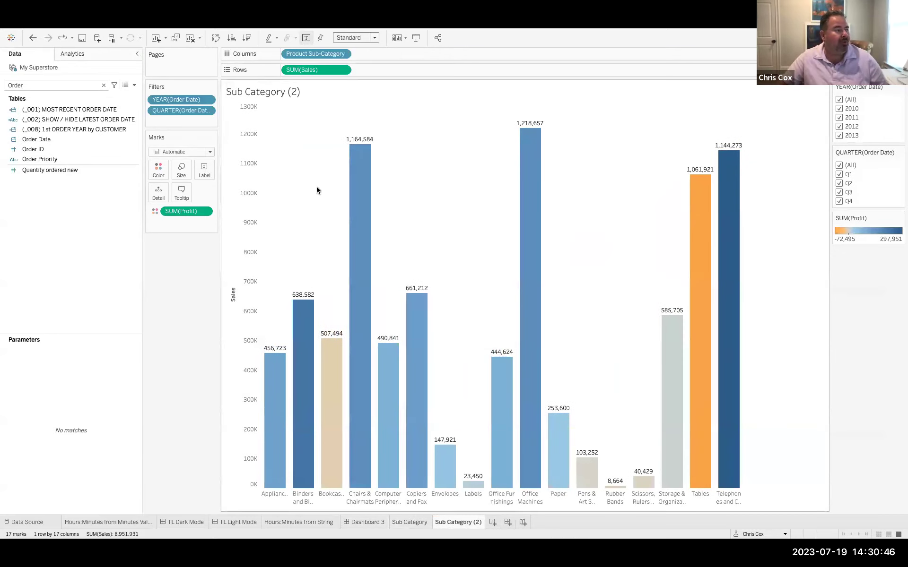
# Step: Replace Product Sub-Category in the columns with Order Date from the filters, as a continuous quarter with year
pyautogui.moveTo(204, 100); pyautogui.dragTo(307, 56)
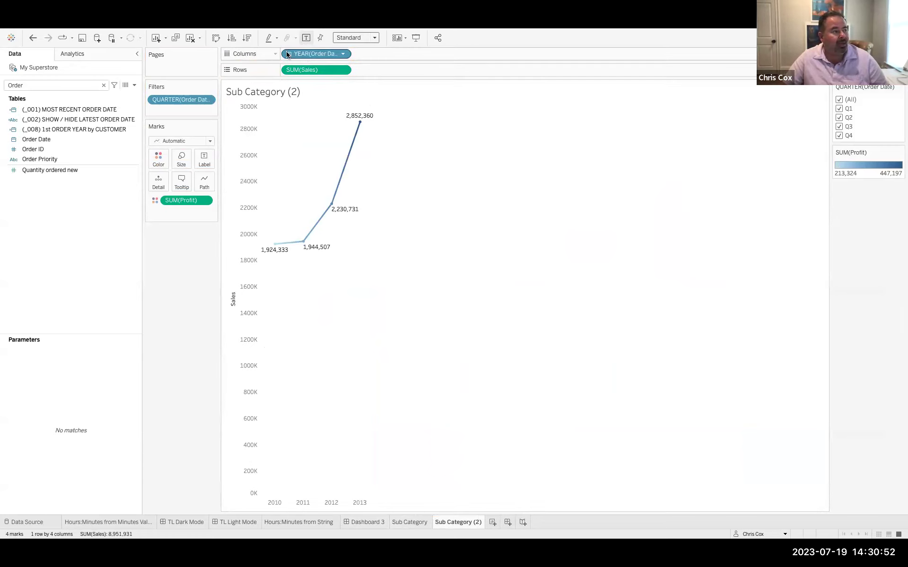
pyautogui.click(342, 55)
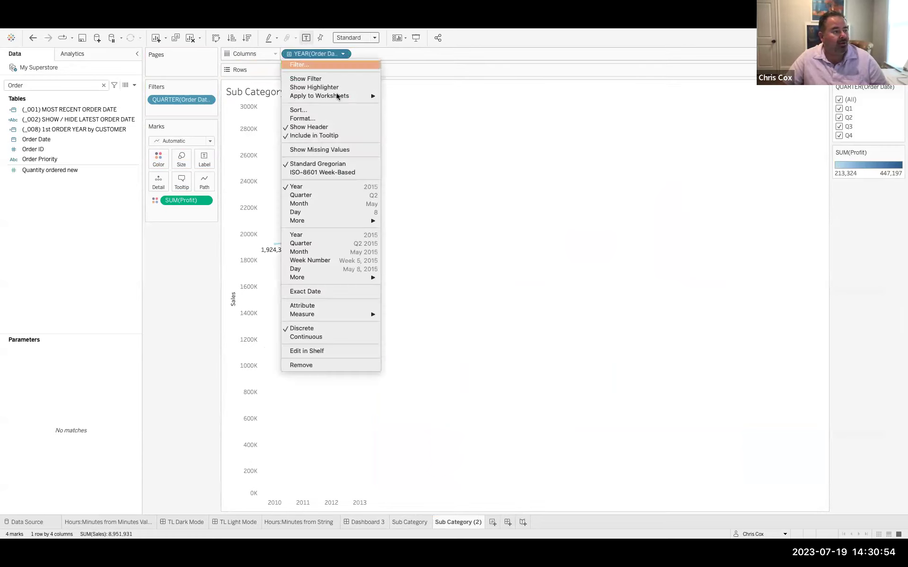
pyautogui.click(333, 244)
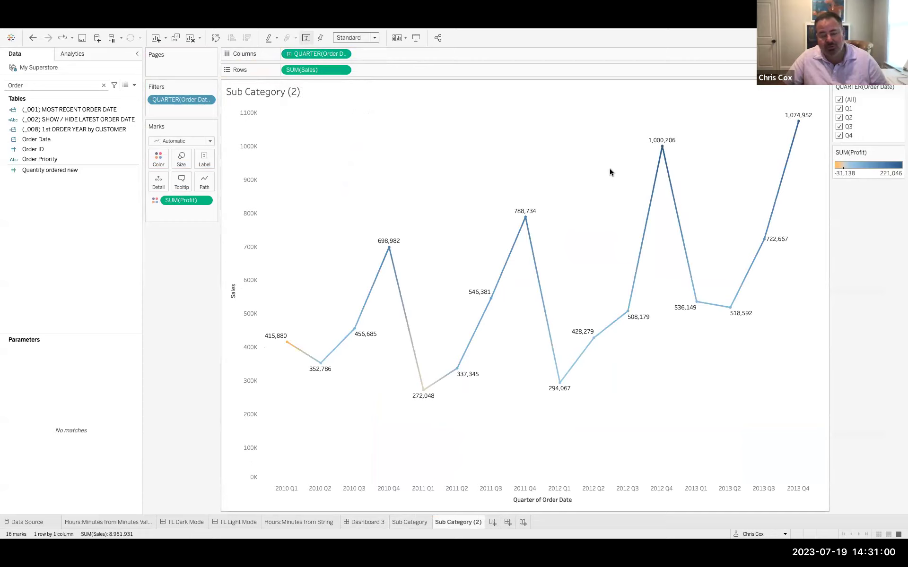
# Step: Rename the duplicated worksheet as Trend
pyautogui.rightClick(471, 521)
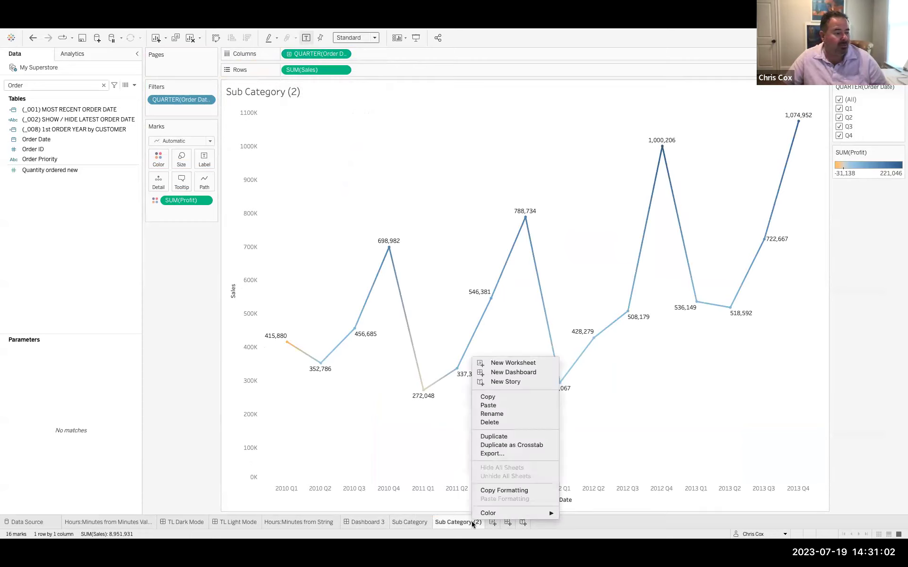
pyautogui.click(503, 414)
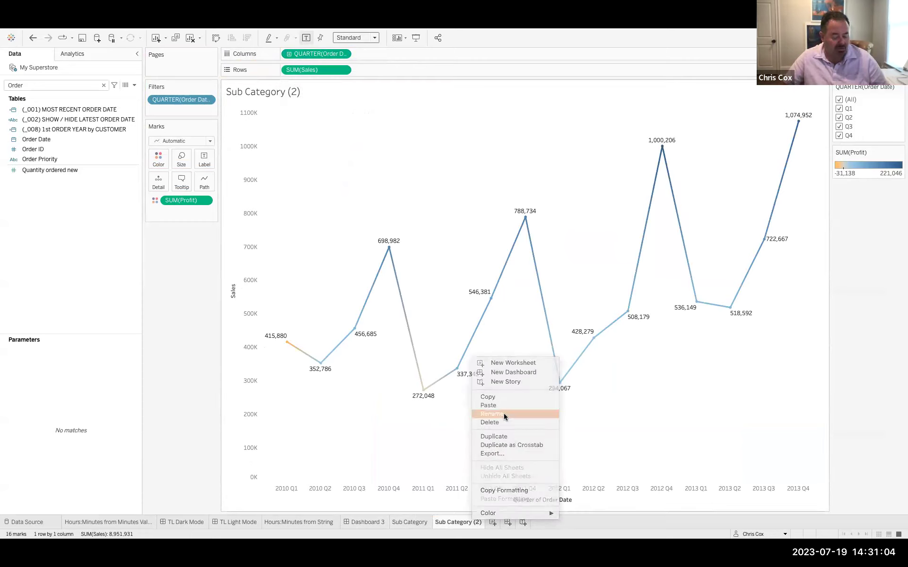
pyautogui.write('Trend')
pyautogui.press('Return')
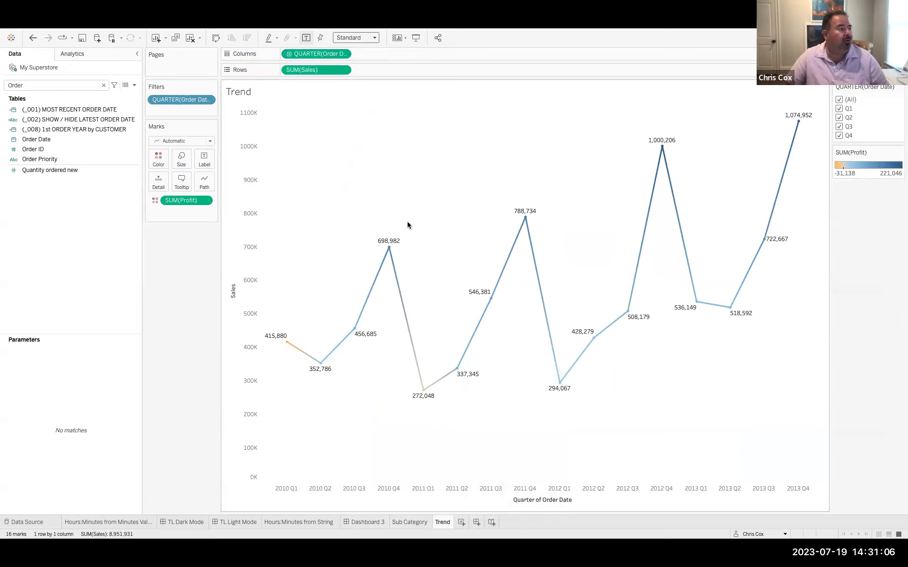
# Step: Move SUM(Profit) from the marks to the rows beside SUM(Sales) and combine both measures as a dual axis
pyautogui.moveTo(188, 201); pyautogui.dragTo(405, 70)
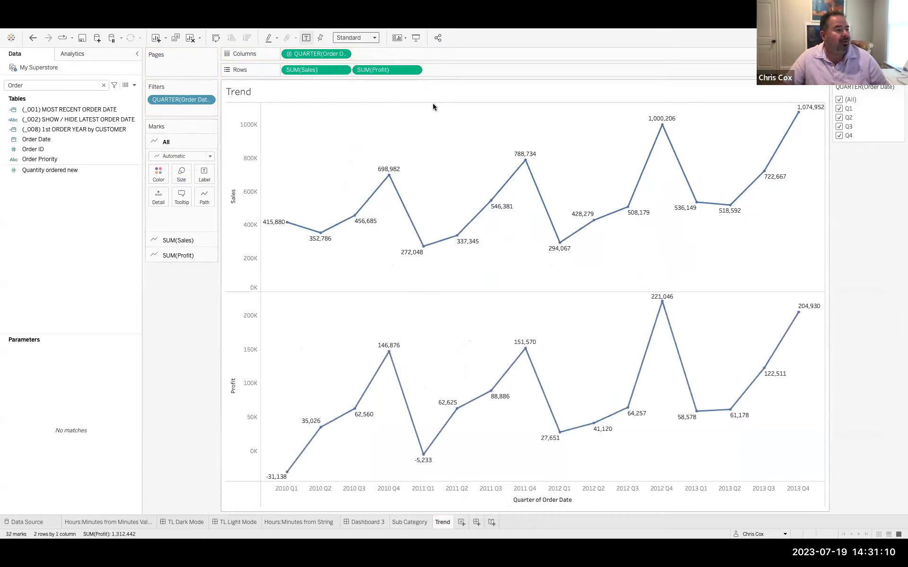
pyautogui.click(414, 70)
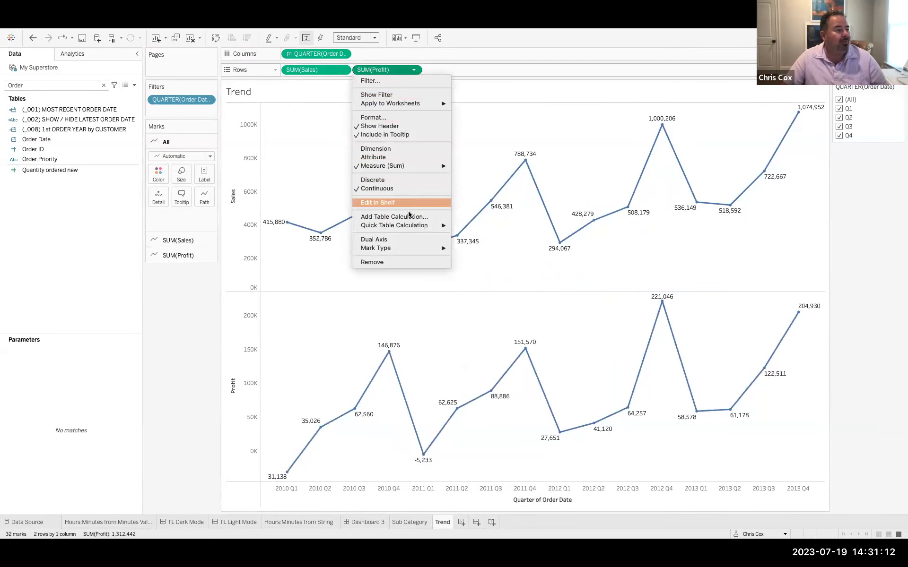
pyautogui.click(403, 238)
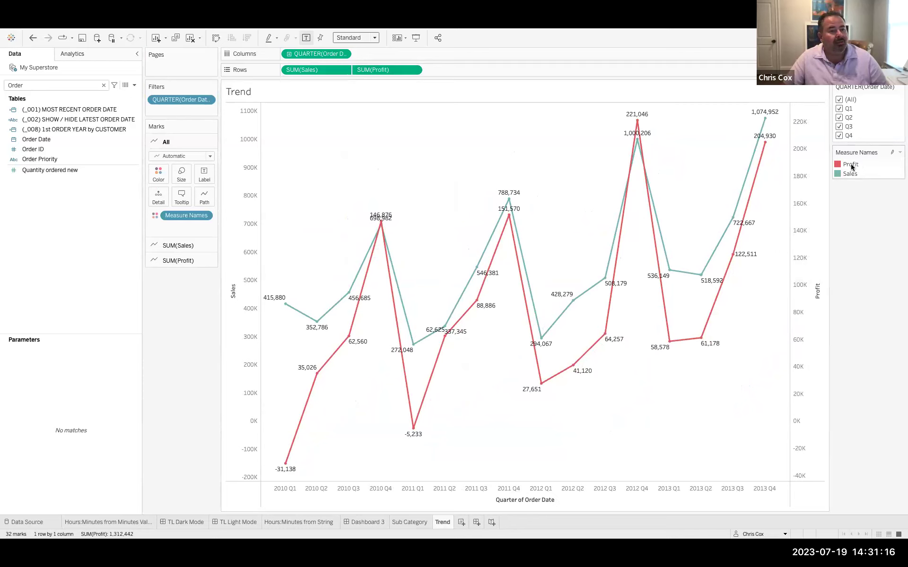
# Step: Assign blue to Sales and orange to Profit in the measure colors
pyautogui.doubleClick(846, 175)
pyautogui.click(469, 236)
pyautogui.click(343, 206)
pyautogui.click(469, 256)
pyautogui.click(567, 373)
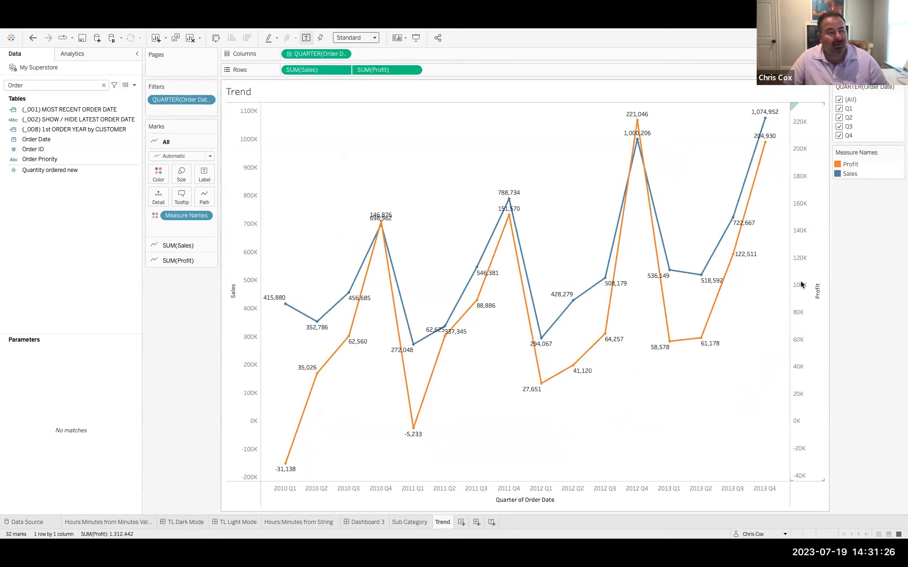
# Step: Change the Profit marks to bars and place SUM(Sales) after SUM(Profit) in the rows
pyautogui.click(185, 260)
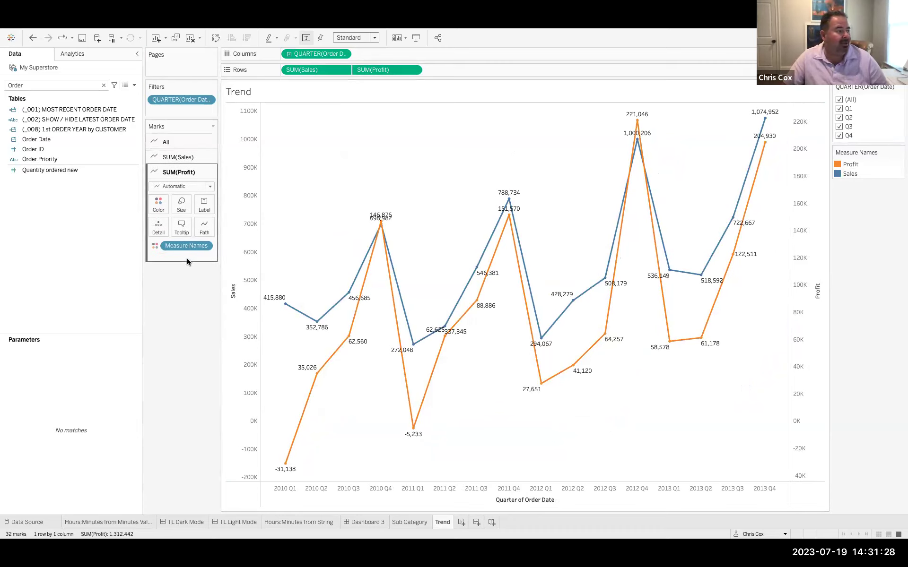
pyautogui.click(168, 186)
pyautogui.click(165, 208)
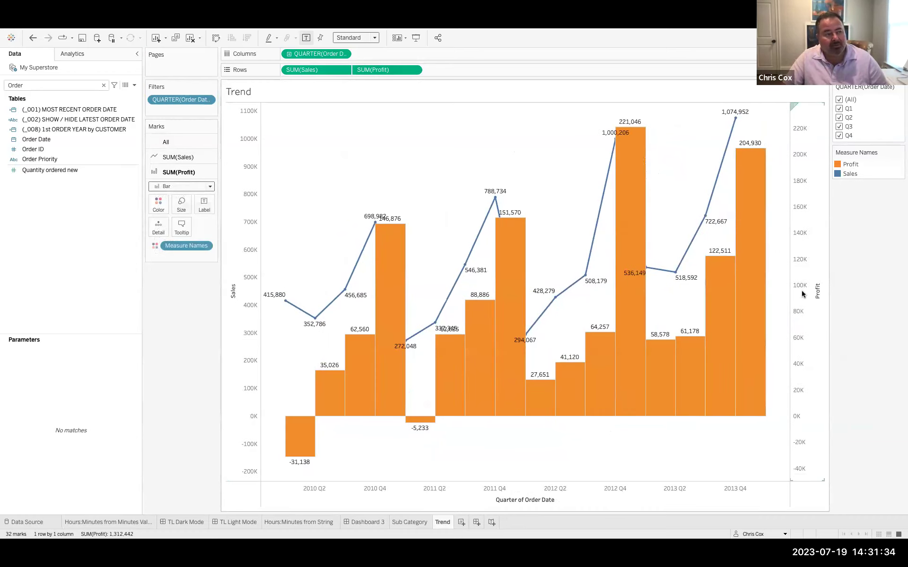
pyautogui.moveTo(307, 70); pyautogui.dragTo(486, 70)
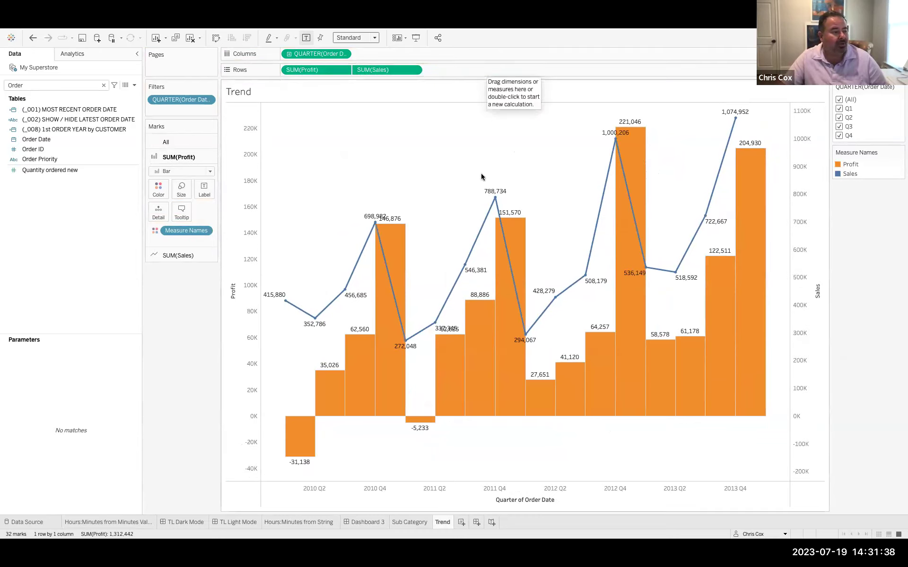
# Step: Try hiding the mark labels on the Trend chart, and turn them back on
pyautogui.click(306, 38)
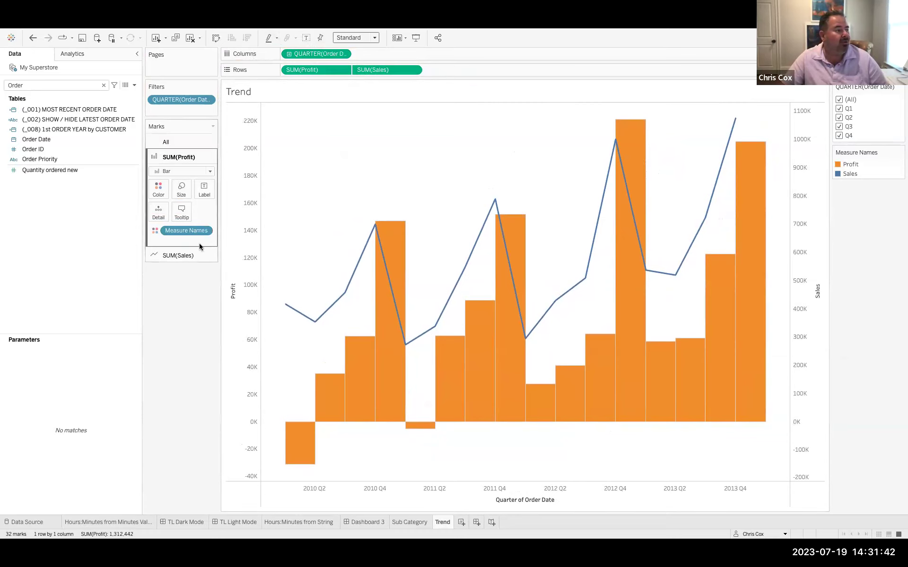
pyautogui.click(179, 255)
pyautogui.click(306, 38)
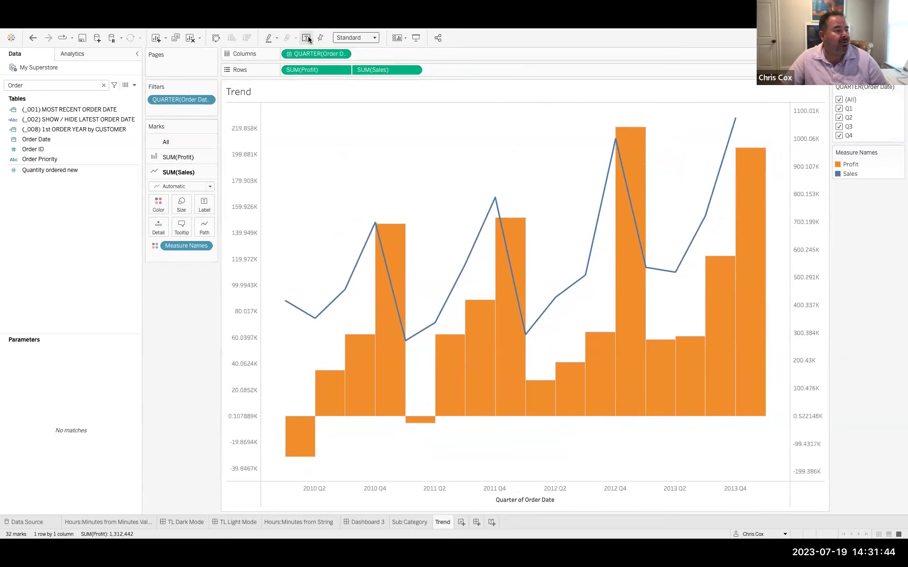
pyautogui.click(178, 143)
pyautogui.click(179, 256)
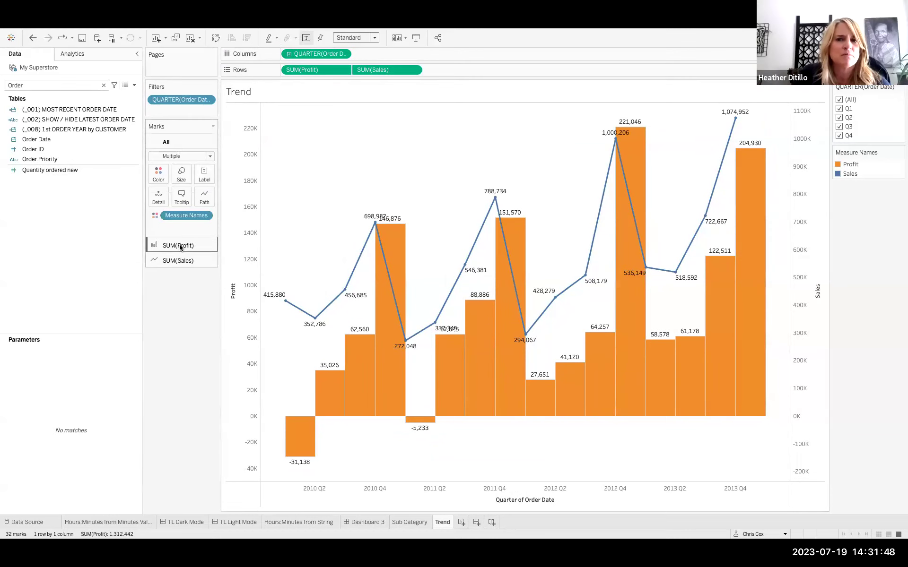
# Step: Synchronize the Sales axis with the Profit axis
pyautogui.rightClick(797, 254)
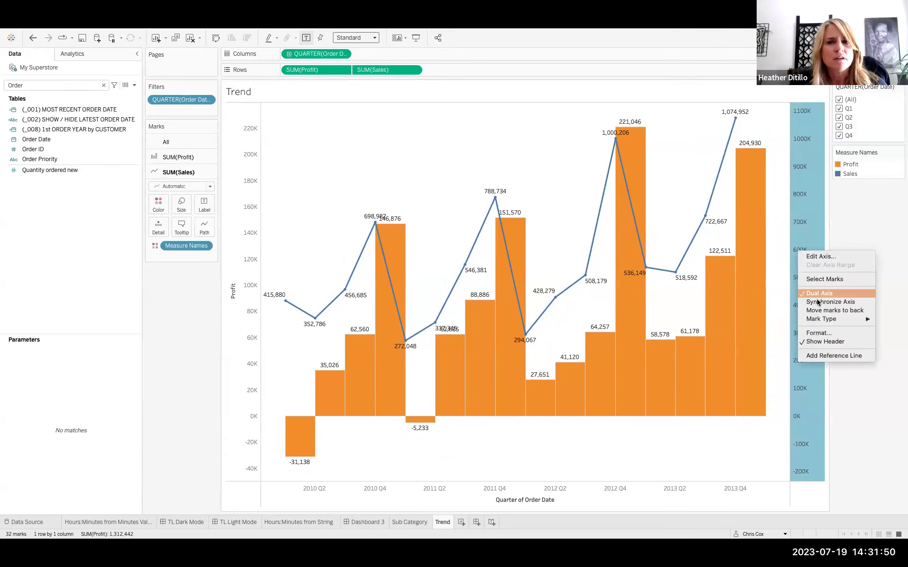
pyautogui.click(816, 301)
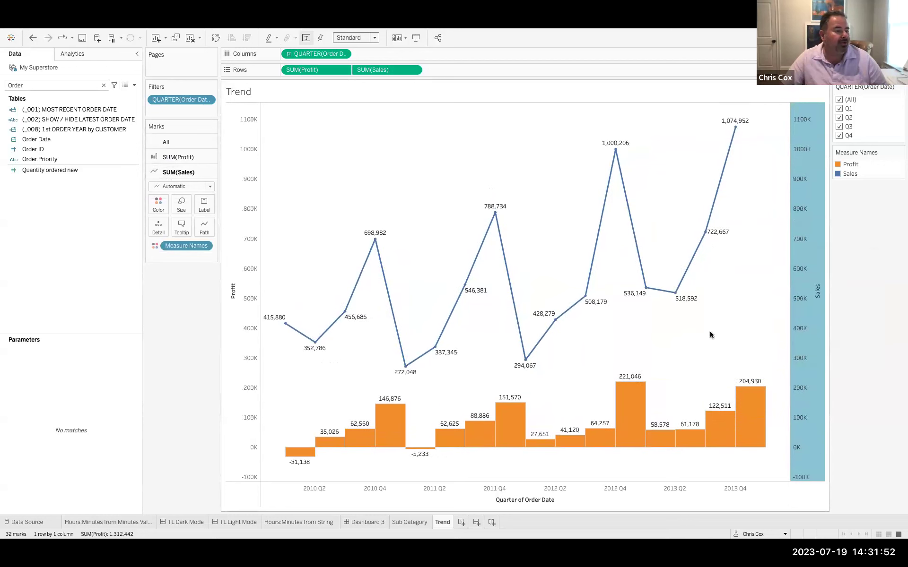
pyautogui.click(175, 339)
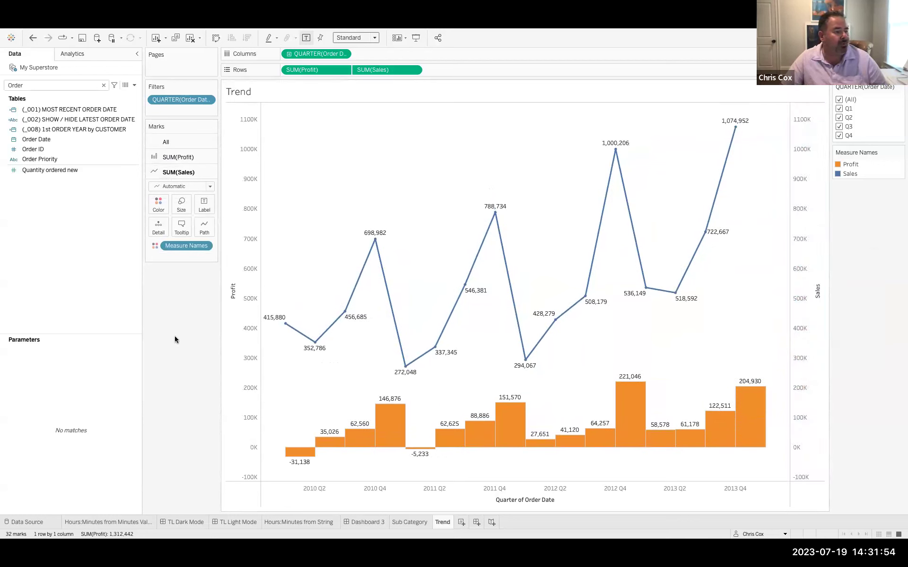
pyautogui.moveTo(309, 463)
pyautogui.moveTo(677, 304)
pyautogui.moveTo(421, 457)
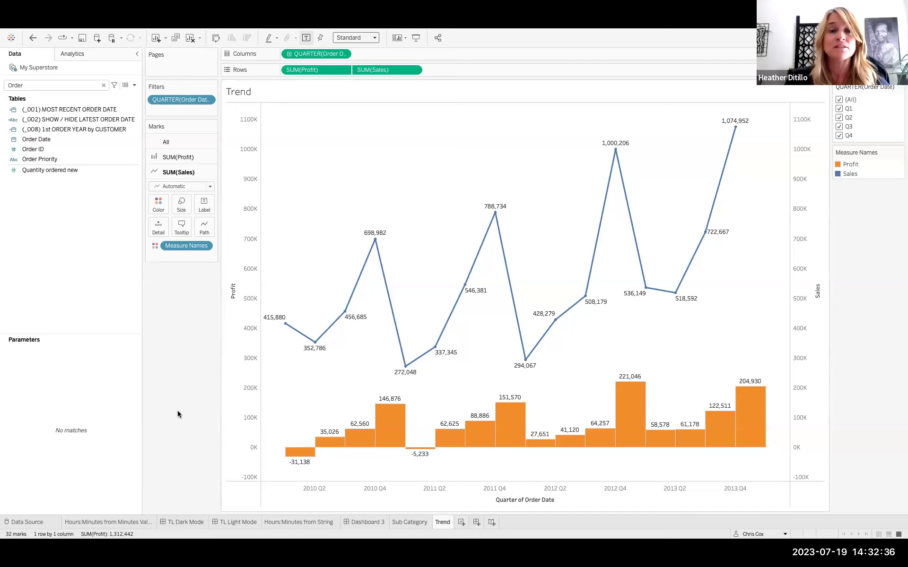
# Step: Try converting SUM(Sales) in the rows to discrete, and undo the change
pyautogui.click(414, 70)
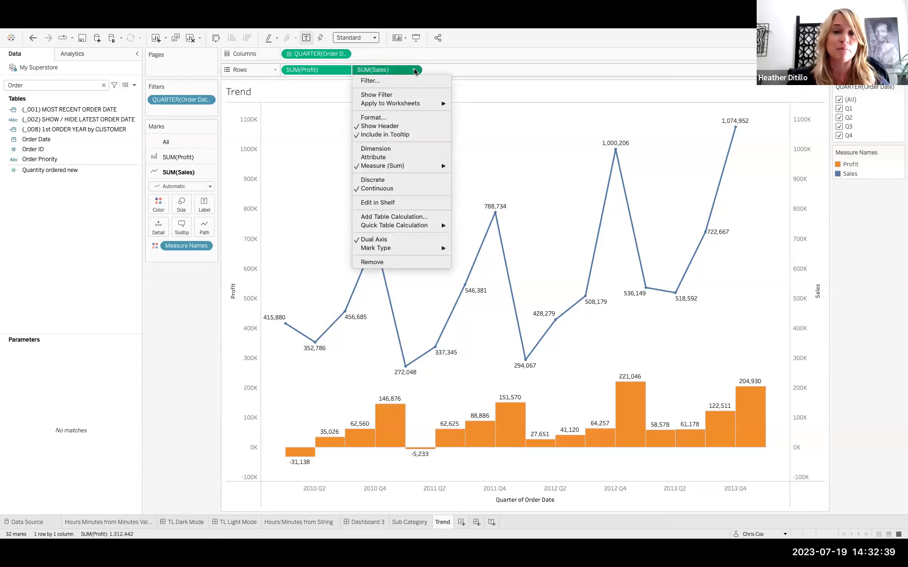
pyautogui.click(402, 181)
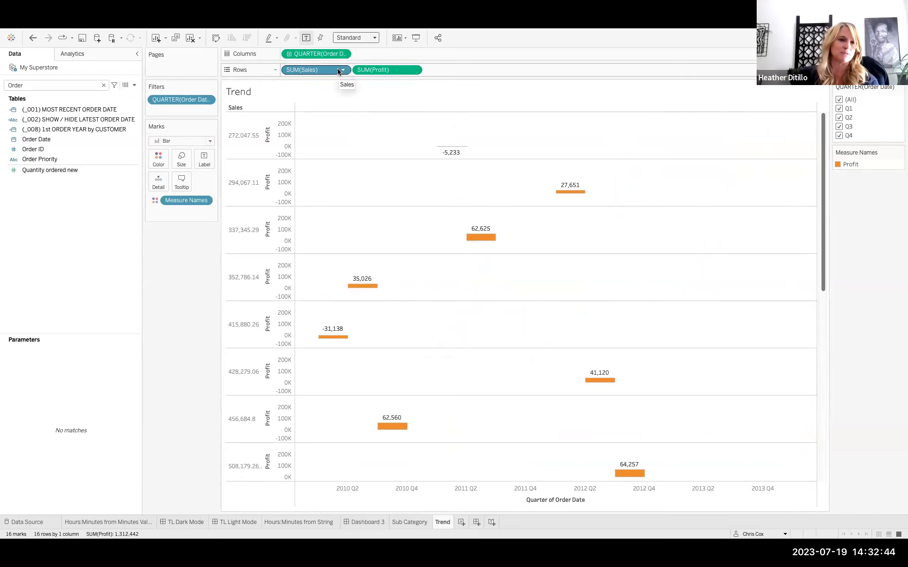
pyautogui.hotkey('ctrl', 'z')
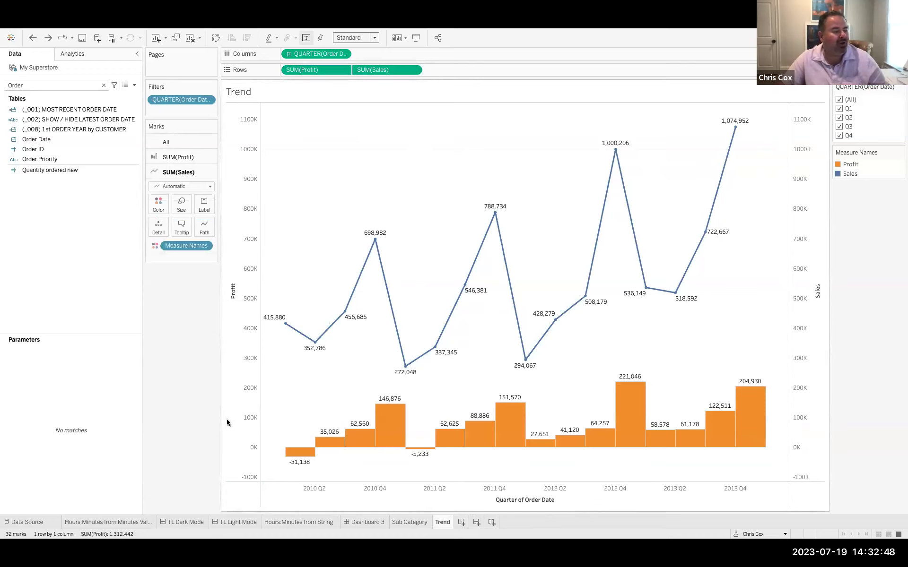
# Step: Place the Trend sheet on Dashboard 3 and extend it across both lower panels beneath the Sub Category chart
pyautogui.click(365, 523)
pyautogui.moveTo(27, 191); pyautogui.dragTo(631, 179)
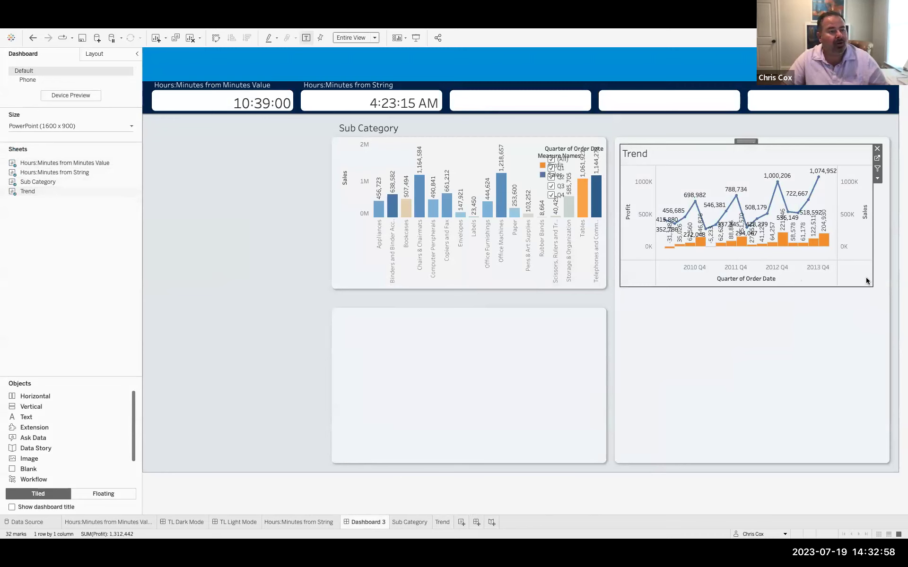
pyautogui.moveTo(740, 139); pyautogui.dragTo(455, 305)
pyautogui.moveTo(589, 378); pyautogui.dragTo(883, 365)
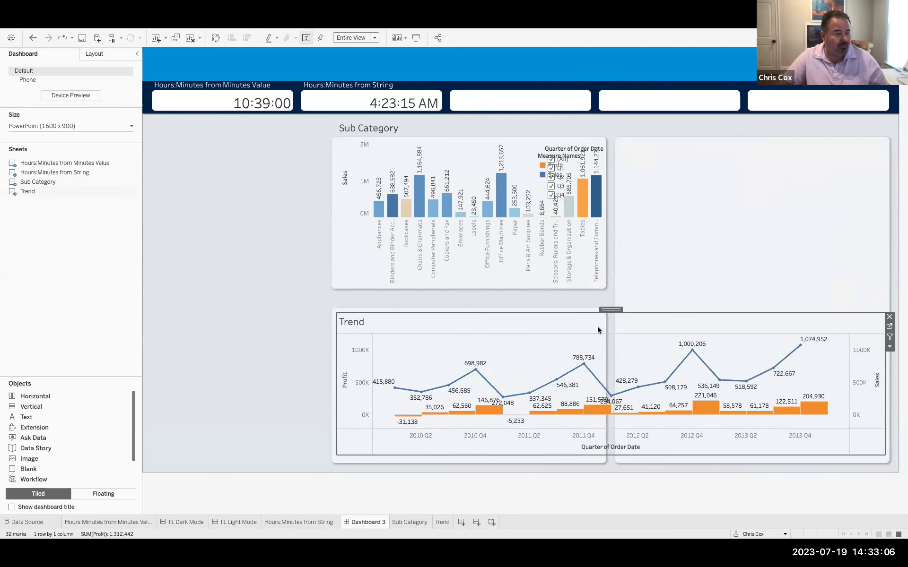
# Step: Set the Trend worksheet shading to white and stretch the chart slightly upward and downward over the lower panels
pyautogui.rightClick(542, 352)
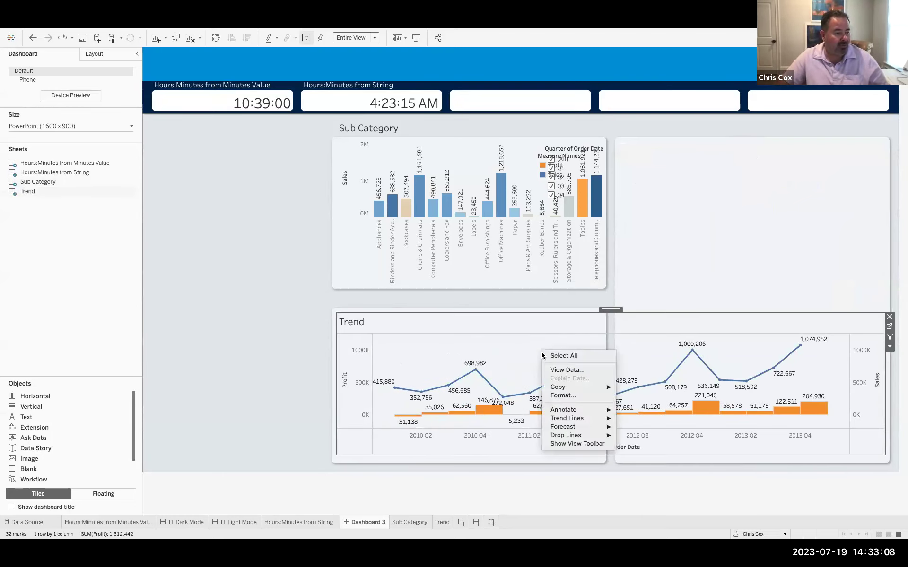
pyautogui.click(558, 402)
pyautogui.click(35, 70)
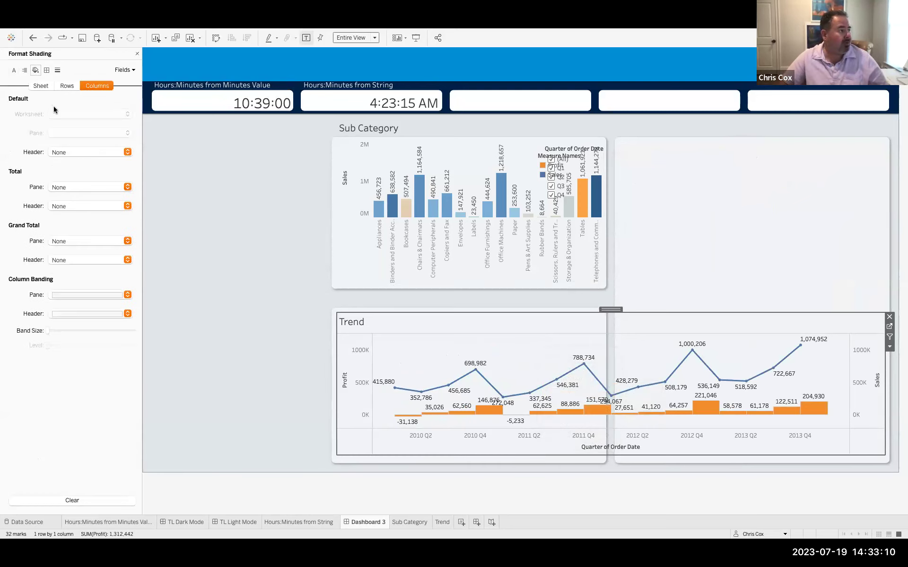
pyautogui.click(40, 86)
pyautogui.click(63, 114)
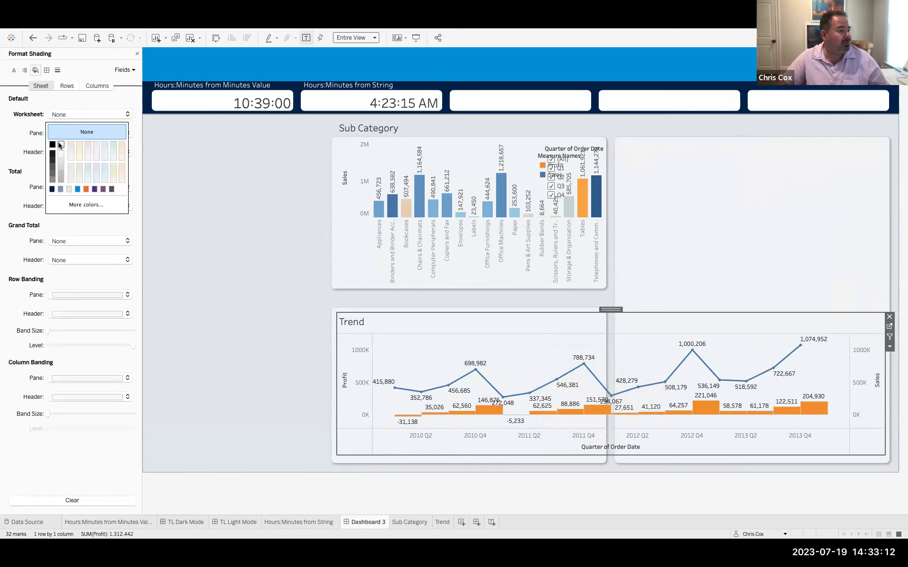
pyautogui.click(61, 144)
pyautogui.moveTo(449, 310); pyautogui.dragTo(451, 296)
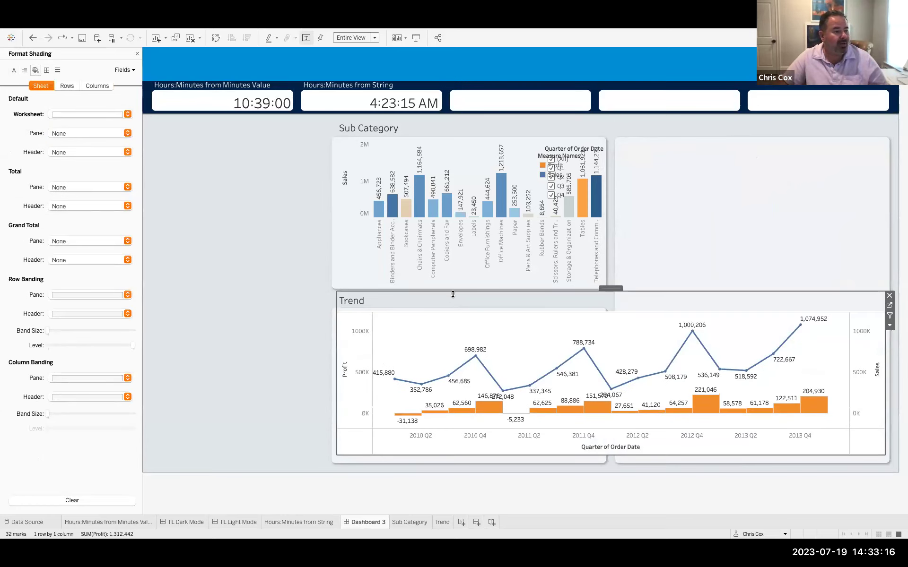
pyautogui.moveTo(611, 457); pyautogui.dragTo(611, 461)
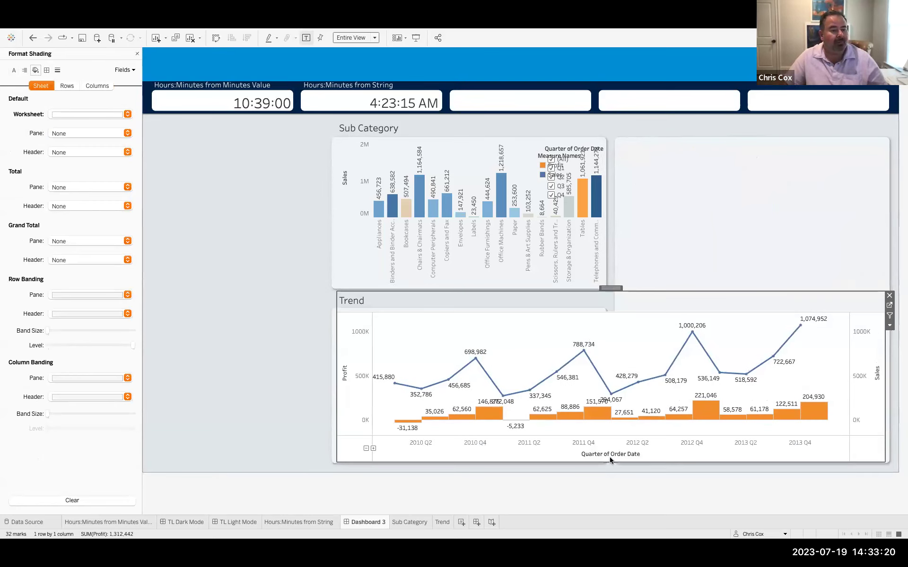
# Step: Remove the Quarter of Order Date filter and the Measure Names legend from the dashboard
pyautogui.click(614, 188)
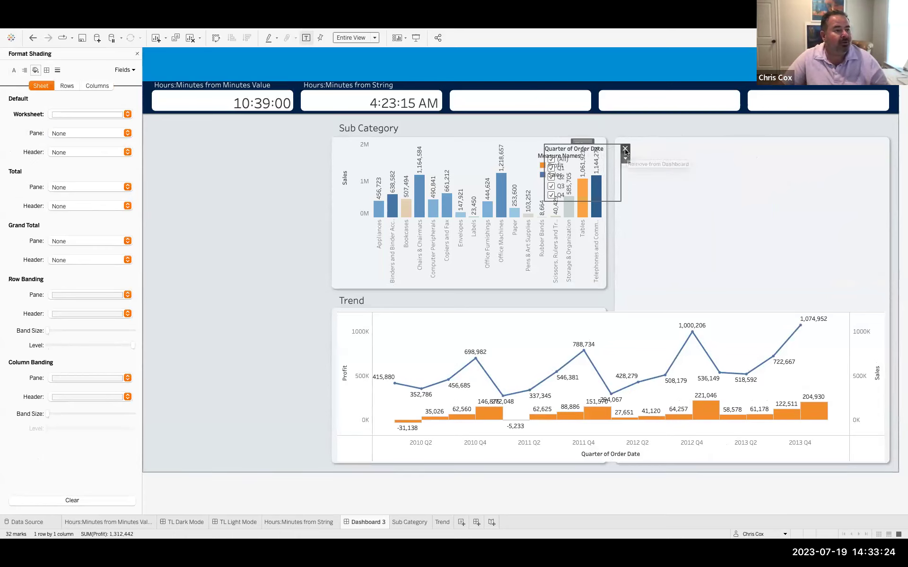
pyautogui.click(625, 149)
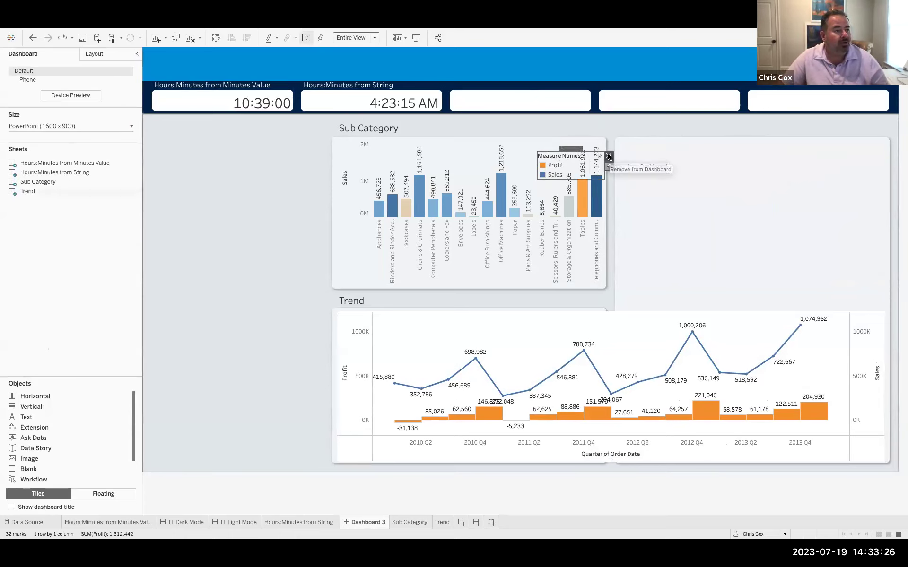
pyautogui.click(607, 156)
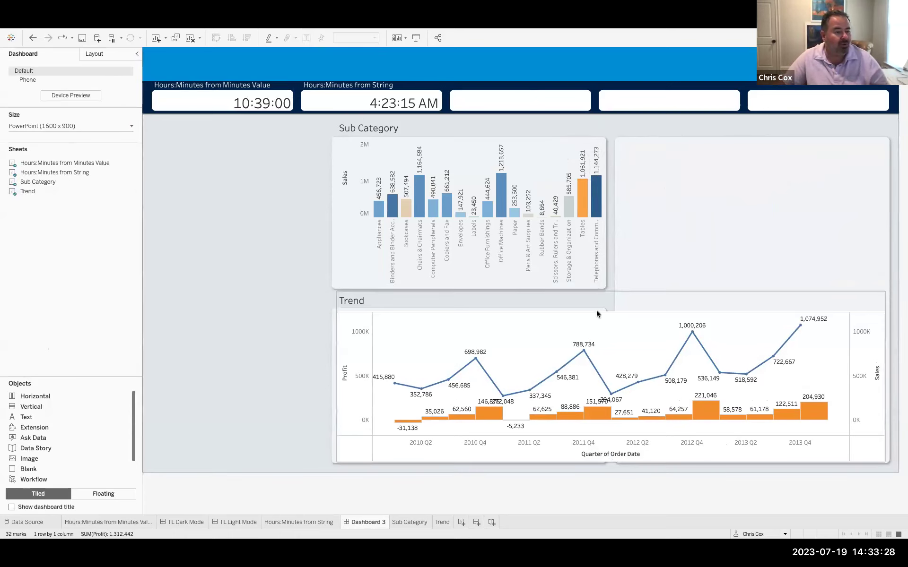
pyautogui.click(610, 294)
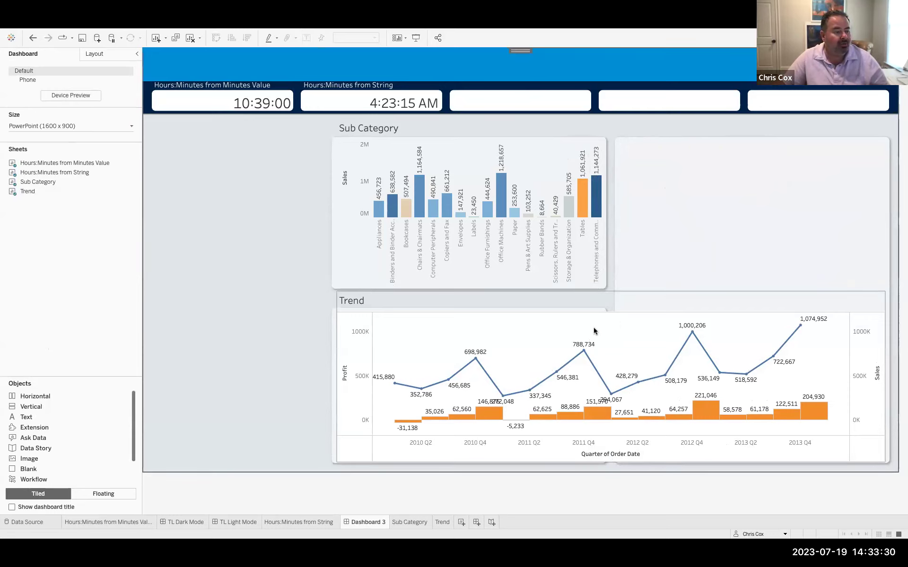
# Step: Create a new worksheet with YEAR(Order Date) in both the columns and the rows
pyautogui.click(461, 522)
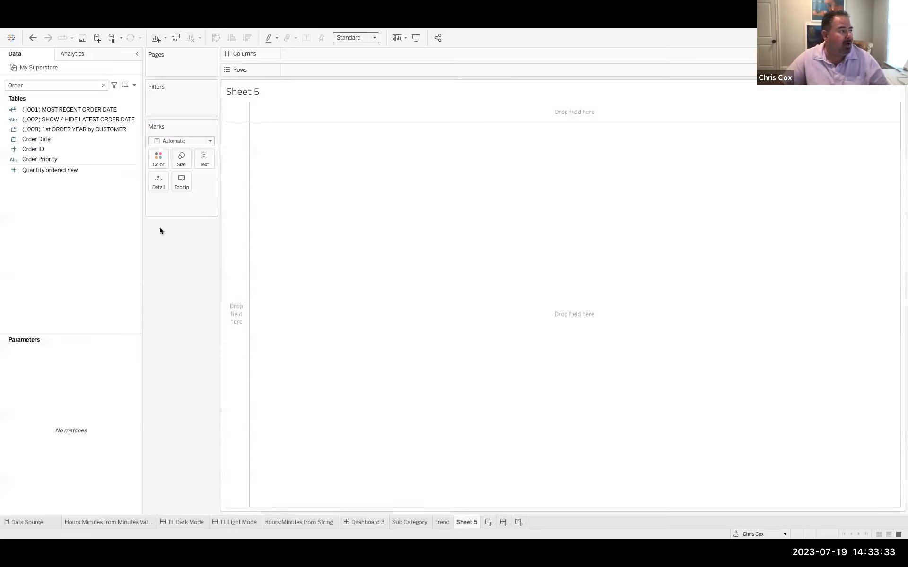
pyautogui.doubleClick(75, 140)
pyautogui.moveTo(305, 53); pyautogui.dragTo(309, 69)
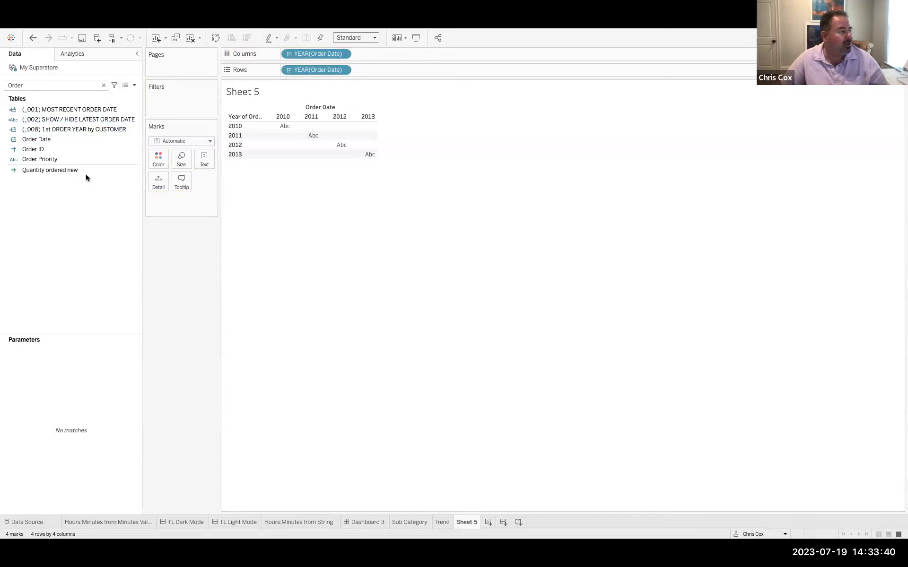
# Step: Find the Sales field by searching "Sa" and show SUM(Sales) as text in the table
pyautogui.click(52, 86)
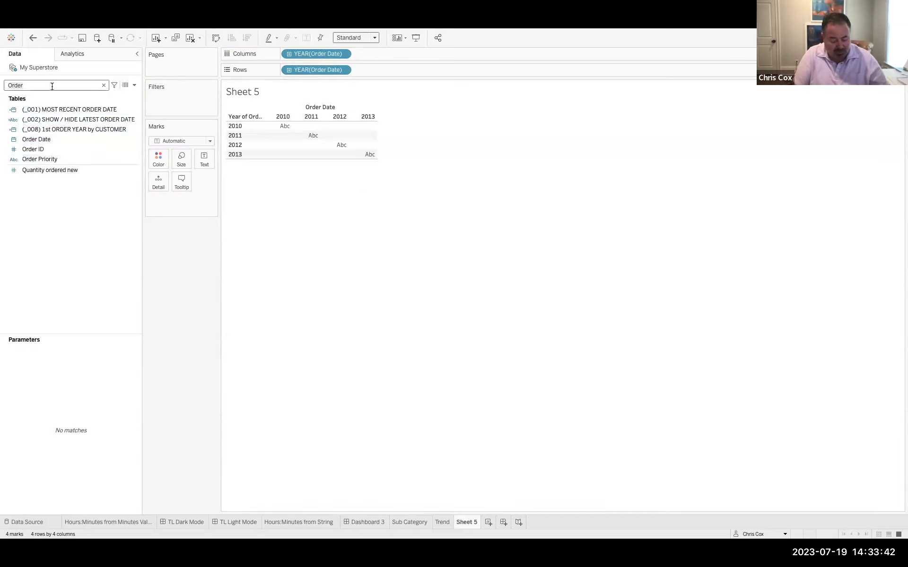
pyautogui.hotkey('ctrl', 'a')
pyautogui.write('Sa')
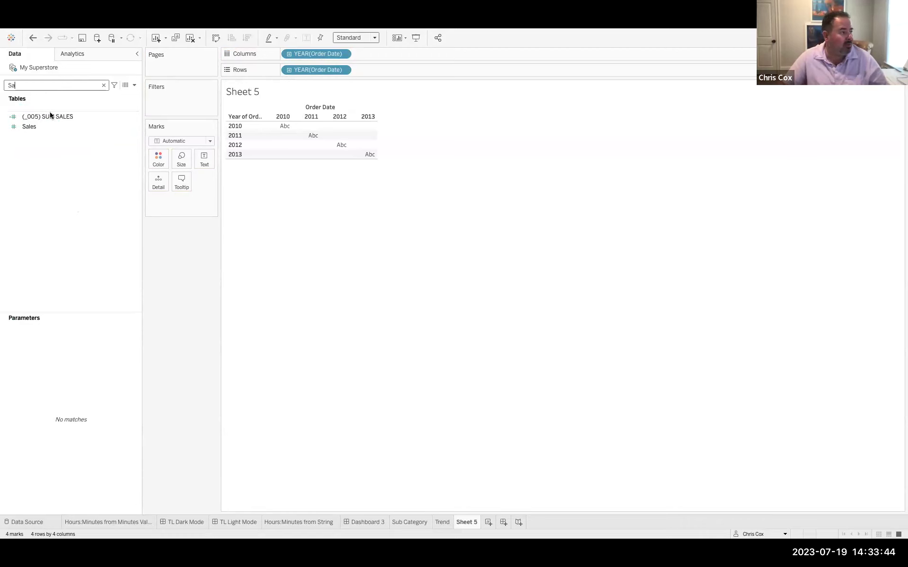
pyautogui.click(50, 129)
pyautogui.moveTo(51, 128); pyautogui.dragTo(197, 156)
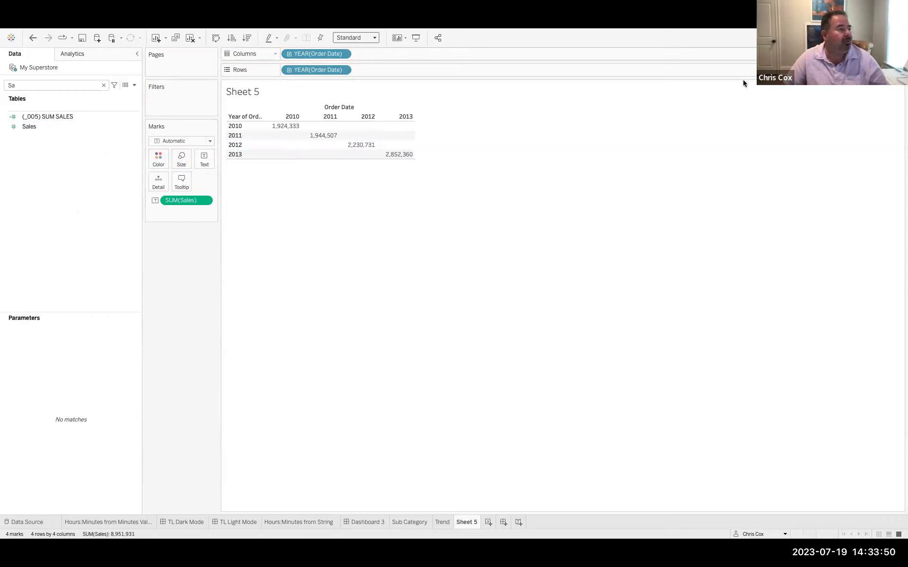
# Step: Change the Order Date in the rows to discrete quarters and hide the field labels for columns
pyautogui.click(343, 70)
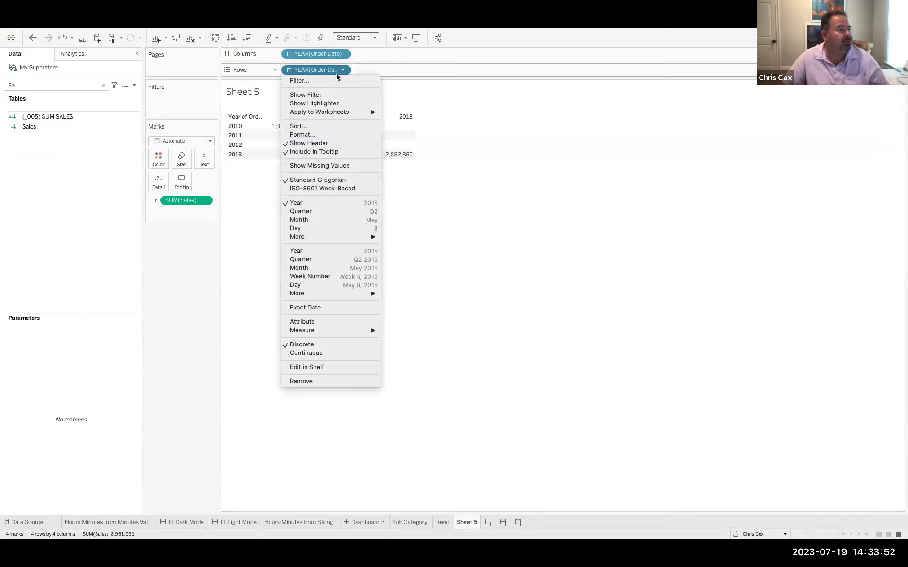
pyautogui.click(316, 211)
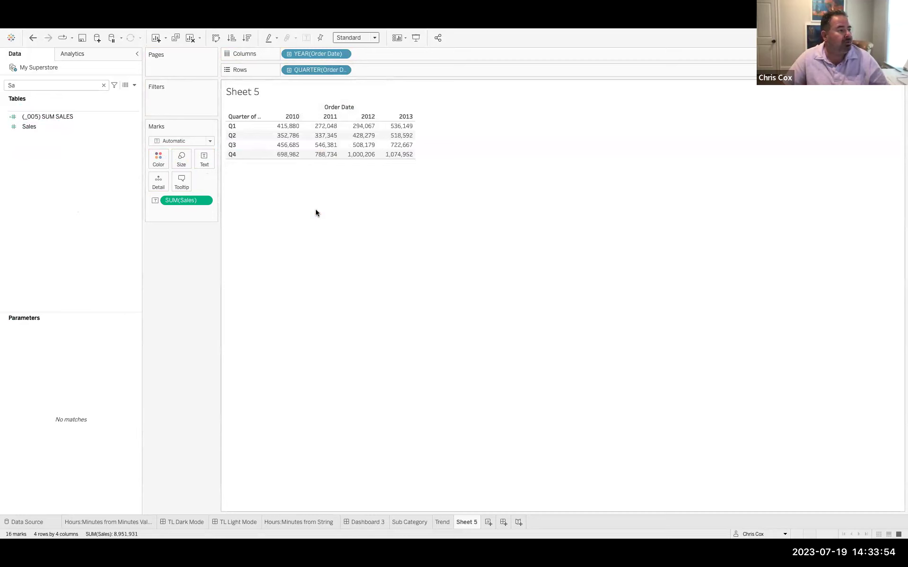
pyautogui.rightClick(333, 107)
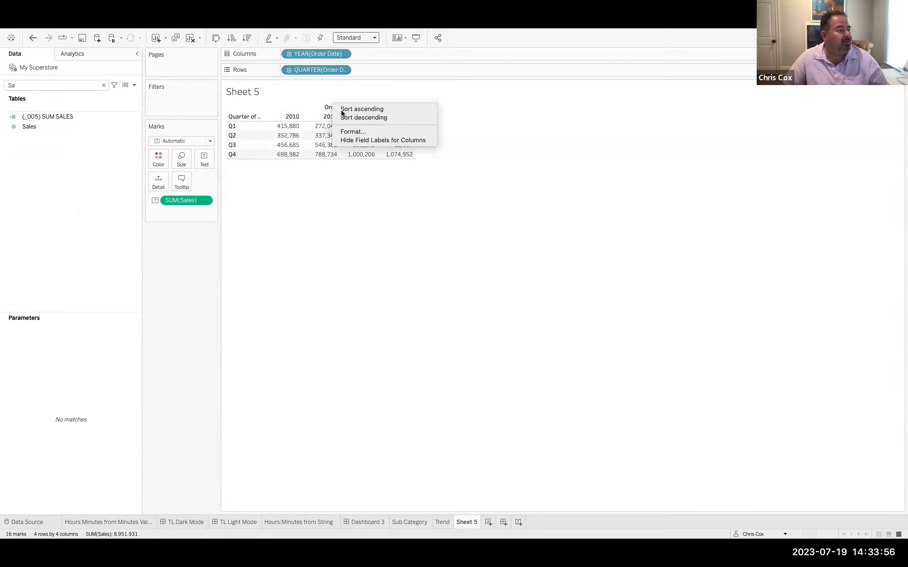
pyautogui.click(359, 141)
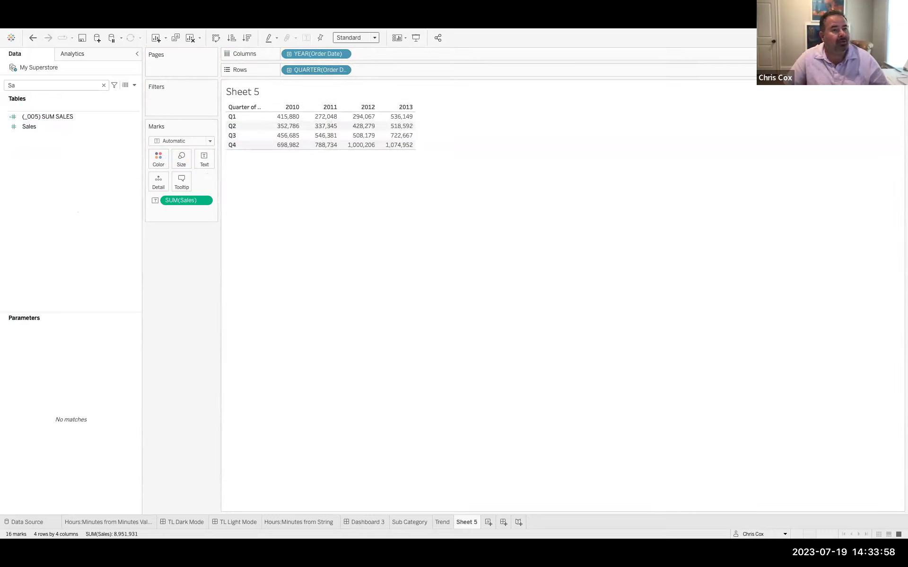
# Step: Convert the quarterly sales table to a heat map with SUM(Sales) on color
pyautogui.hotkey('ctrl', '1')
pyautogui.moveTo(315, 69); pyautogui.dragTo(383, 66)
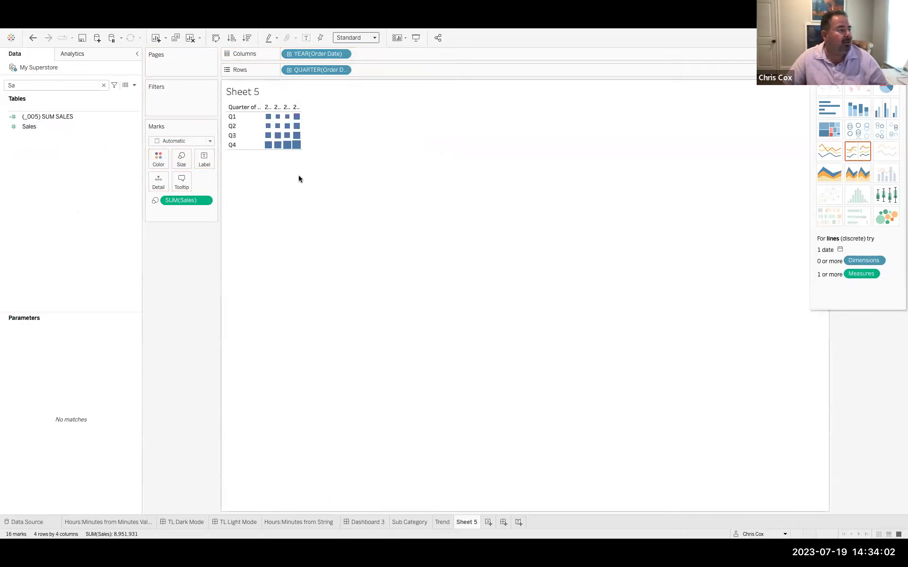
pyautogui.moveTo(179, 203); pyautogui.dragTo(157, 159)
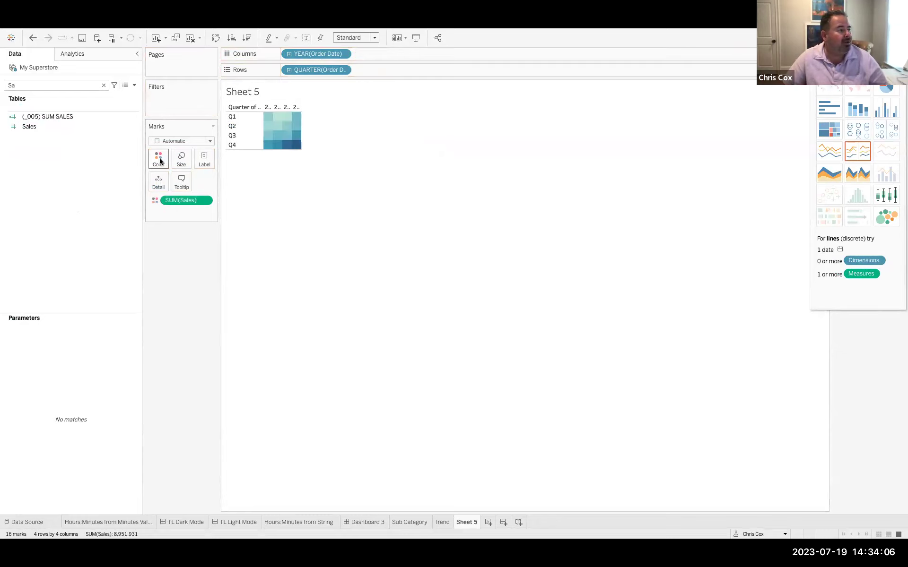
# Step: Give the heat map's squares a white border
pyautogui.click(160, 161)
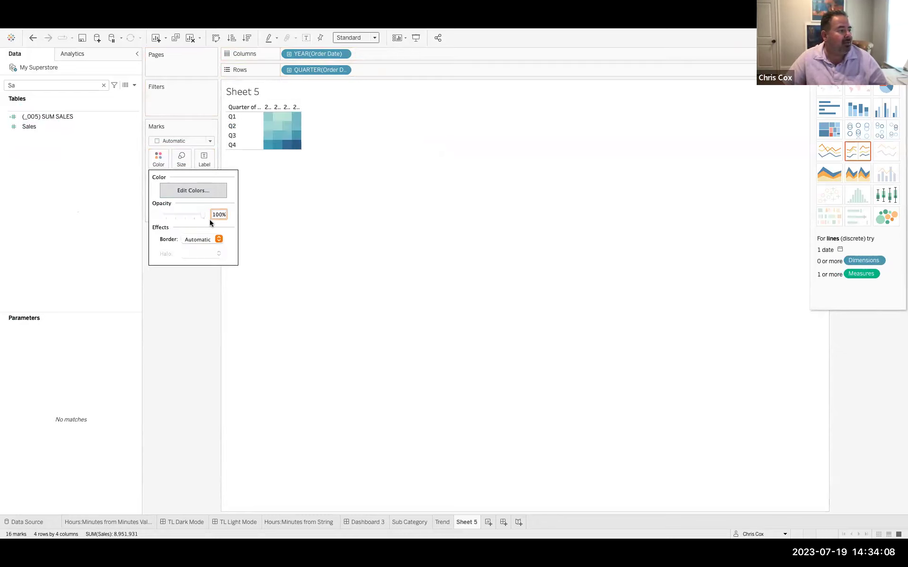
pyautogui.click(206, 242)
pyautogui.click(195, 287)
pyautogui.click(275, 187)
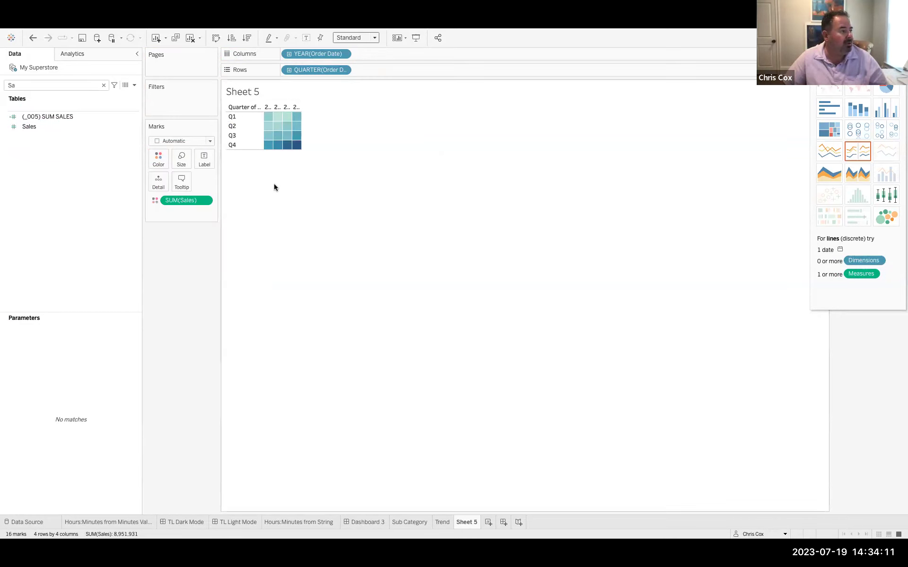
# Step: Hide the field labels for rows on the heat map
pyautogui.rightClick(231, 106)
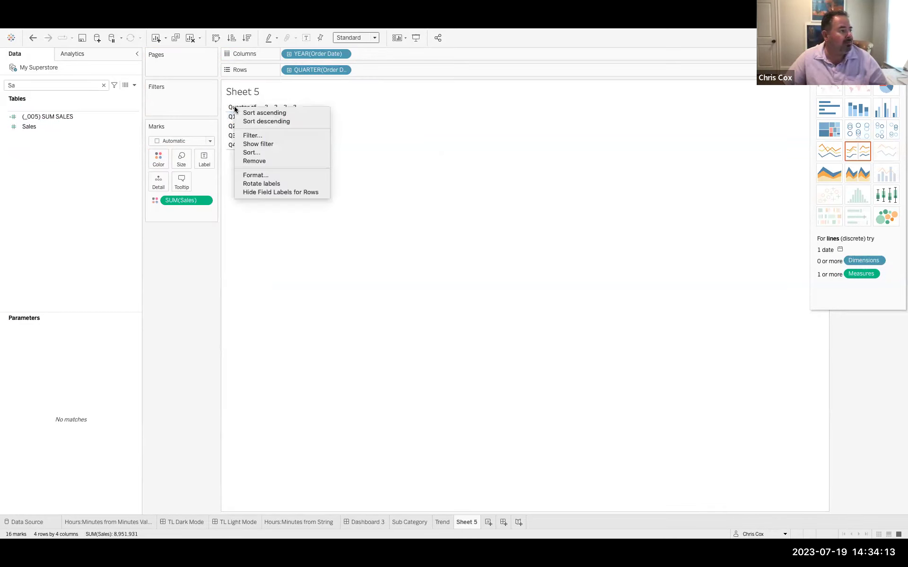
pyautogui.click(267, 192)
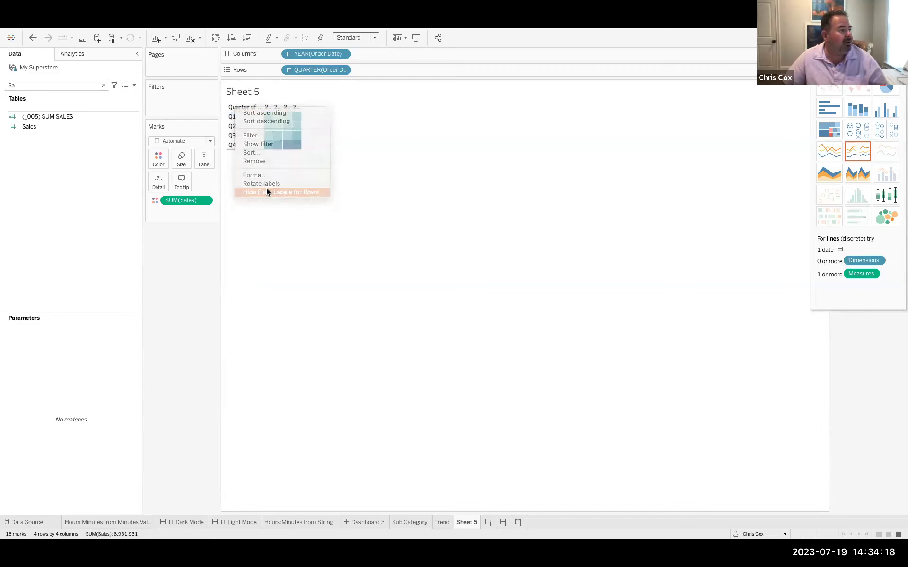
# Step: Rotate the year labels above the heat map to vertical and narrow the quarter header column
pyautogui.rightClick(275, 106)
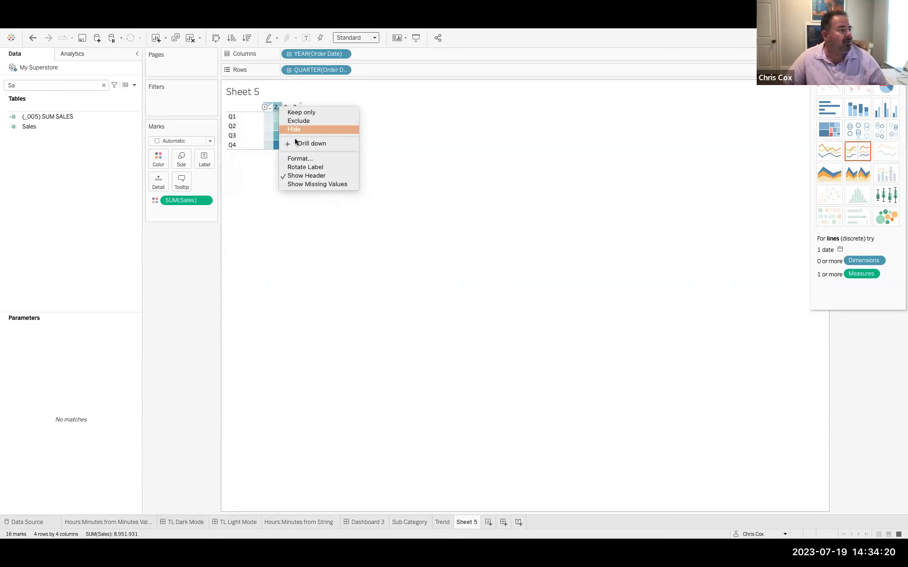
pyautogui.click(331, 165)
pyautogui.click(332, 148)
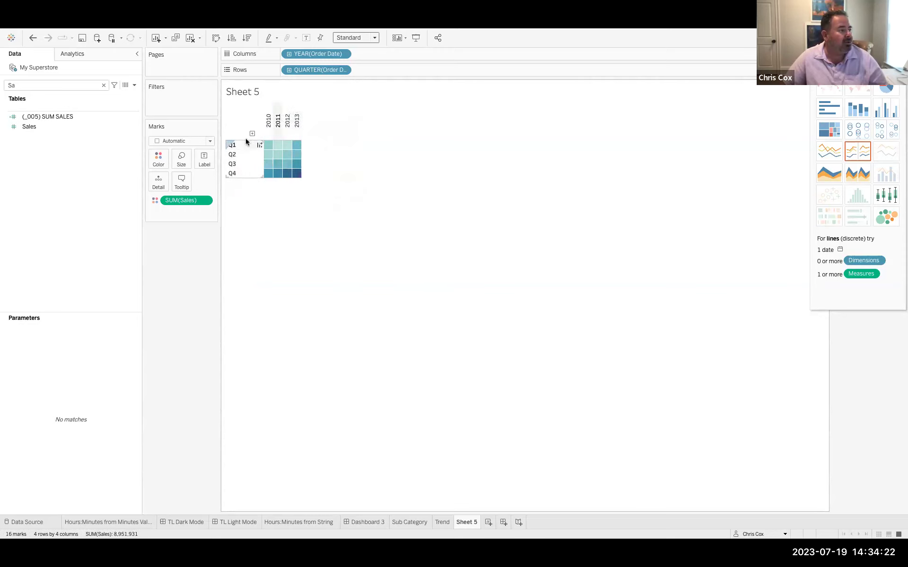
pyautogui.moveTo(247, 156); pyautogui.dragTo(231, 156)
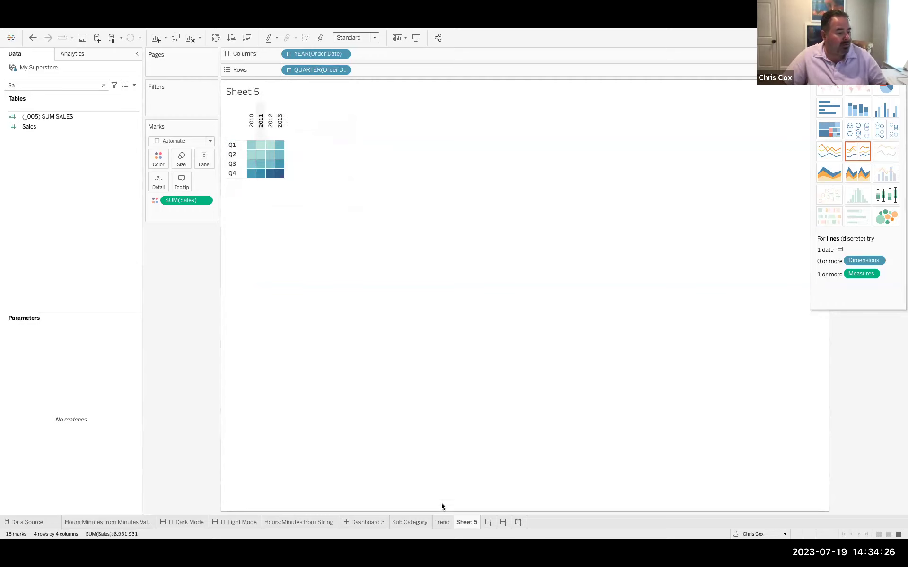
# Step: Rename the heat map worksheet Sales
pyautogui.rightClick(464, 521)
pyautogui.click(490, 418)
pyautogui.write('Sales')
pyautogui.press('Return')
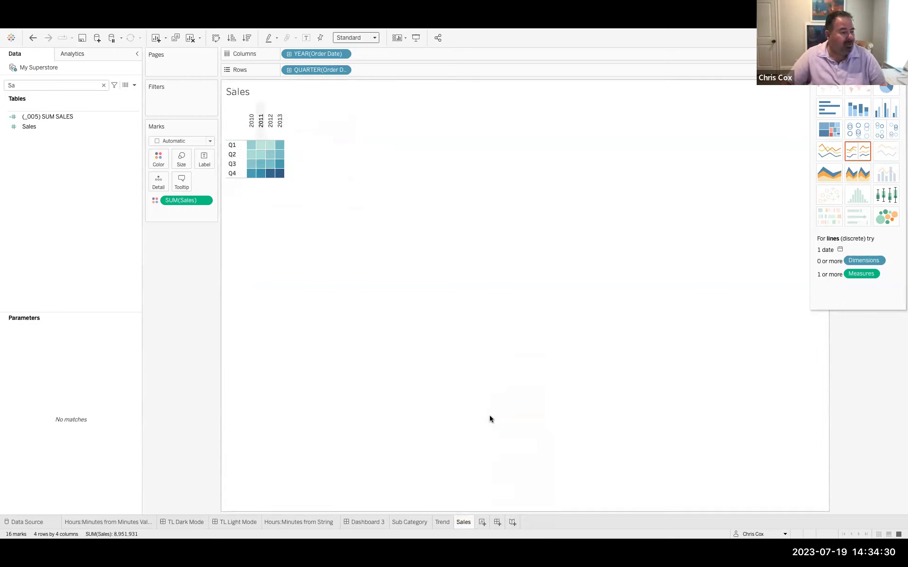
# Step: Duplicate the Sales heat map worksheet and rename the original Sales heat Map
pyautogui.rightClick(468, 518)
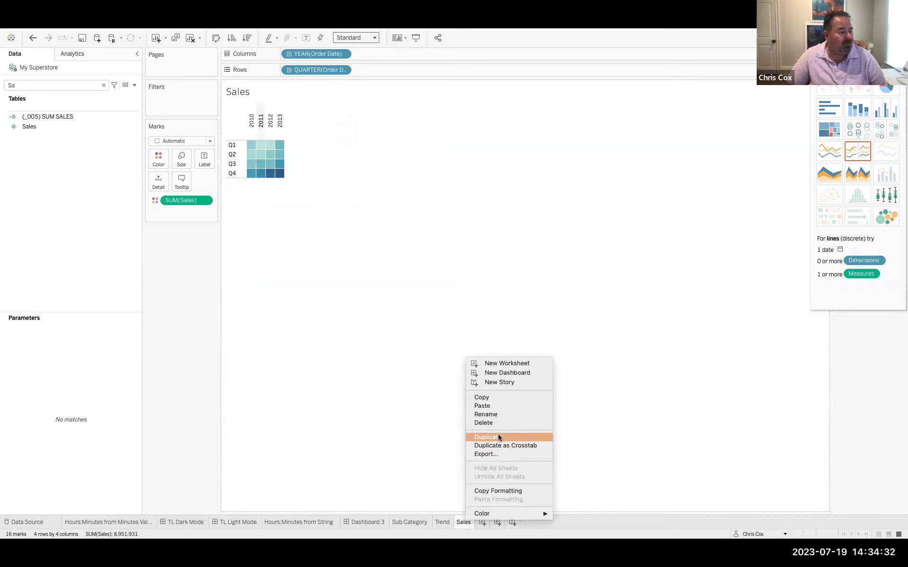
pyautogui.click(498, 437)
pyautogui.rightClick(468, 522)
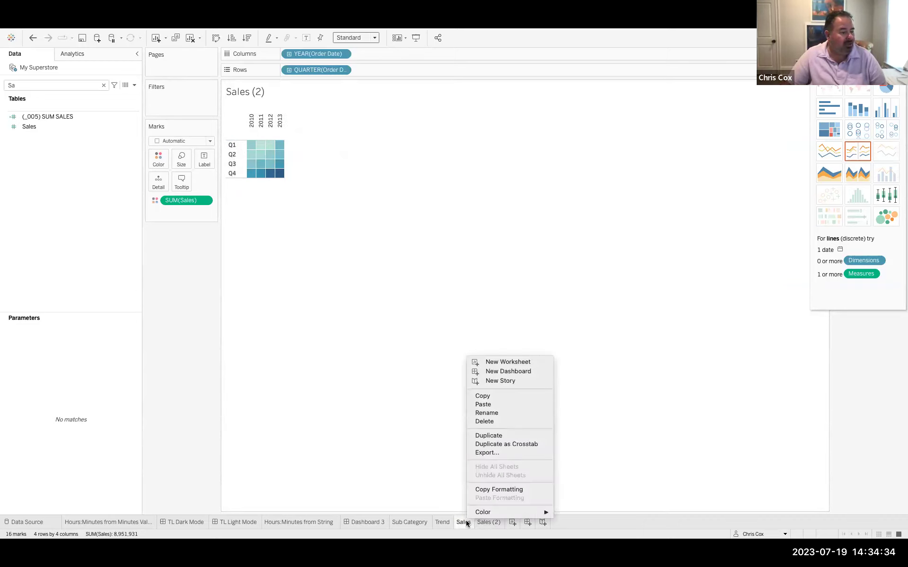
pyautogui.click(488, 413)
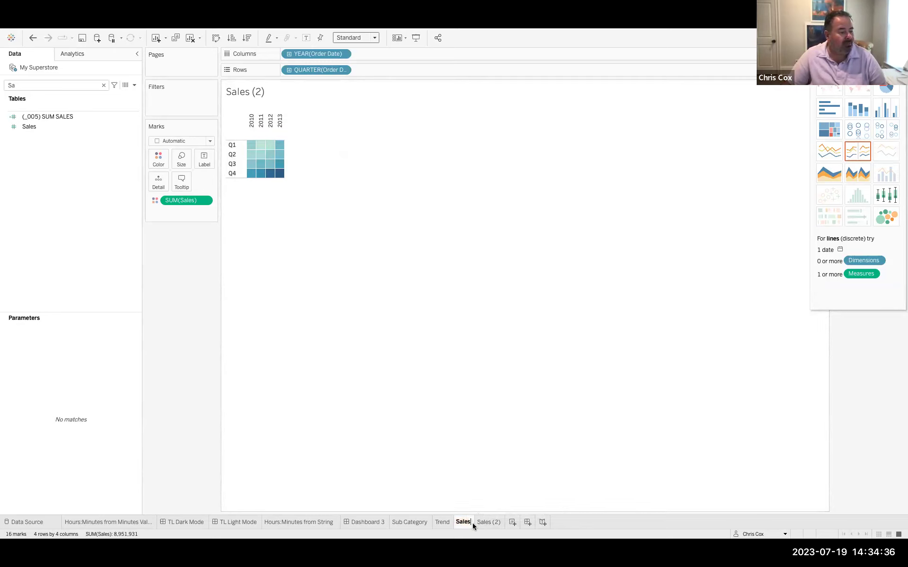
pyautogui.write('heat Map')
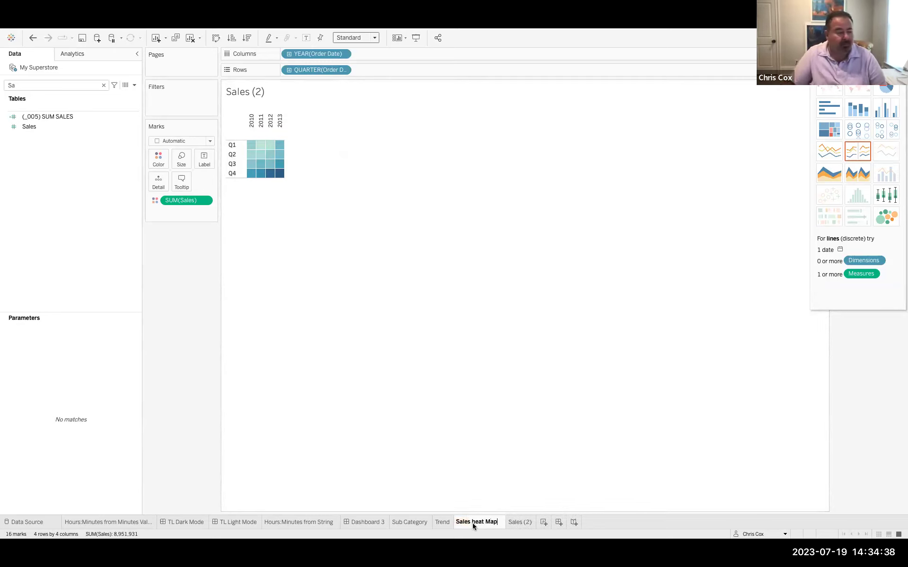
# Step: Rename the duplicated Sales (2) worksheet Profit Heat Map
pyautogui.click(519, 522)
pyautogui.rightClick(519, 522)
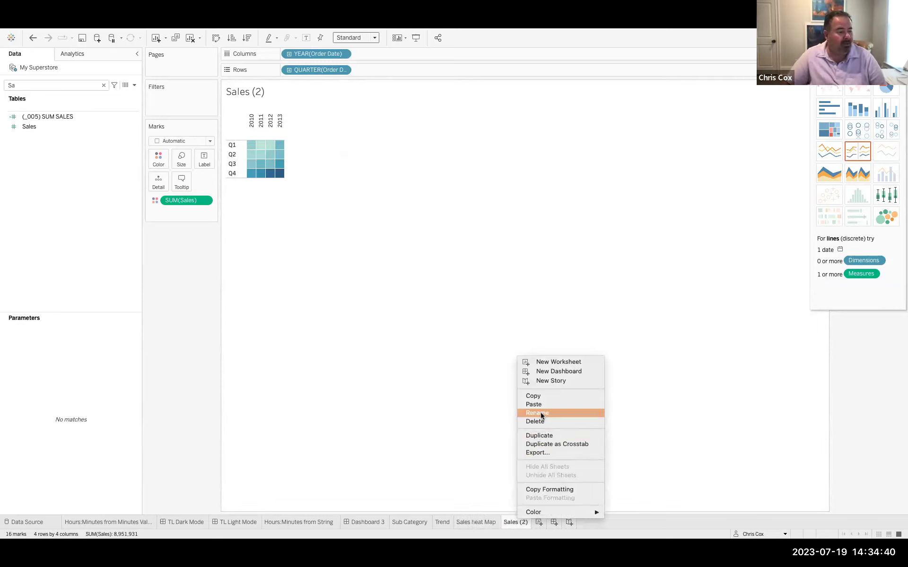
pyautogui.click(542, 414)
pyautogui.write('Profit Heat Map')
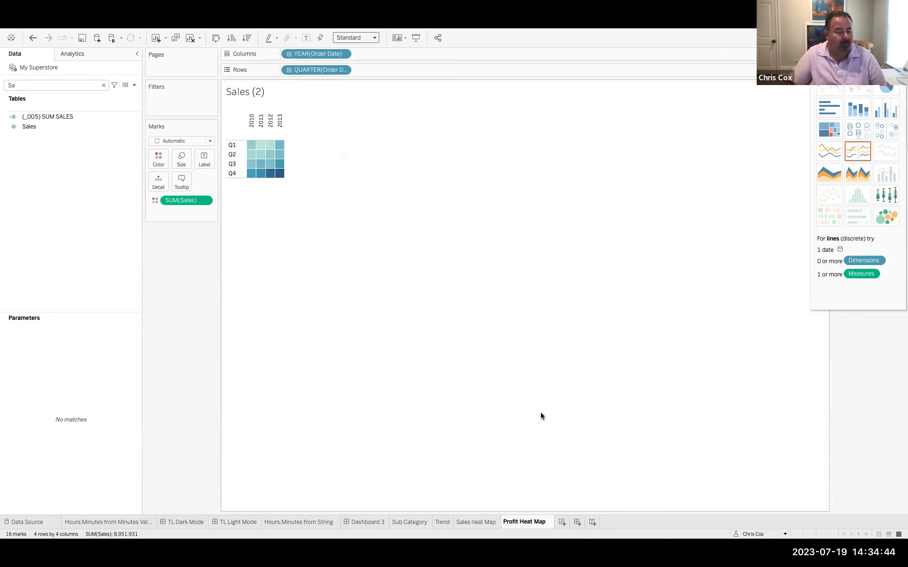
pyautogui.press('Return')
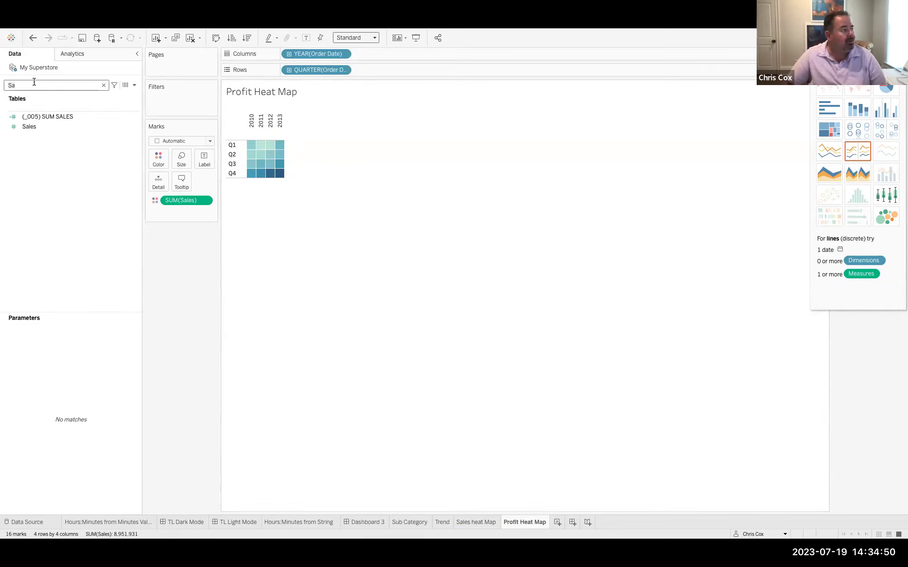
# Step: Find the Profit field and replace Sales with it as the colour measure of the Profit Heat Map
pyautogui.press('BackSpace')
pyautogui.press('BackSpace')
pyautogui.write('Profit')
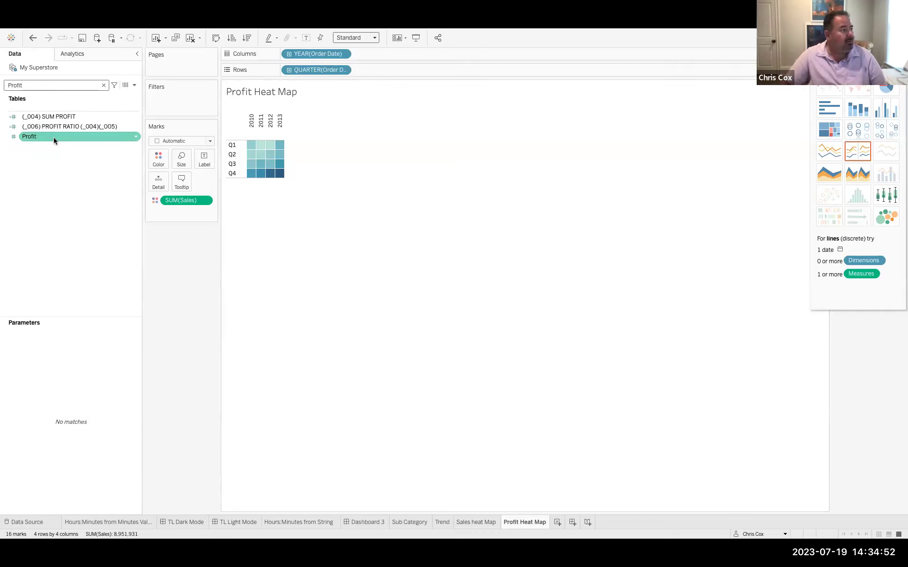
pyautogui.moveTo(55, 137); pyautogui.dragTo(182, 202)
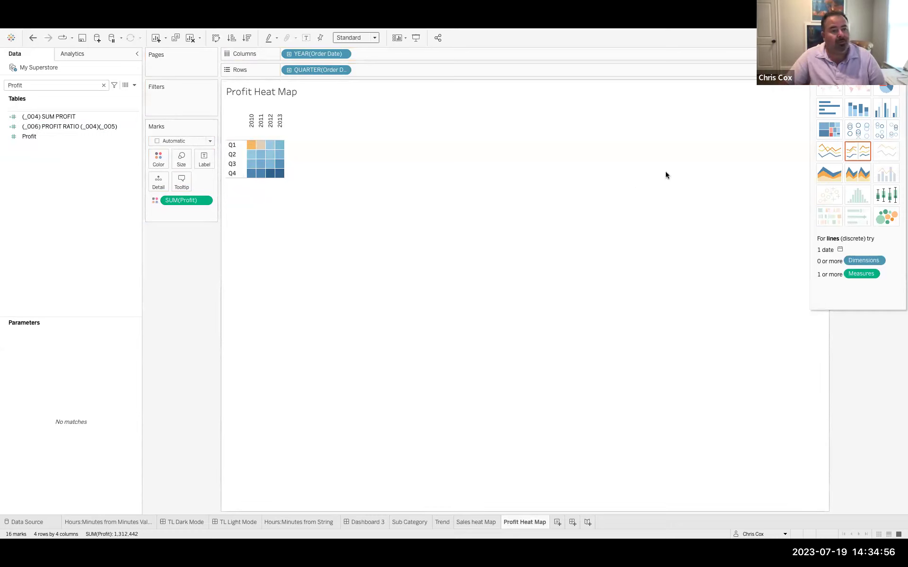
# Step: Set the Profit colour palette to Orange-Gold
pyautogui.click(884, 38)
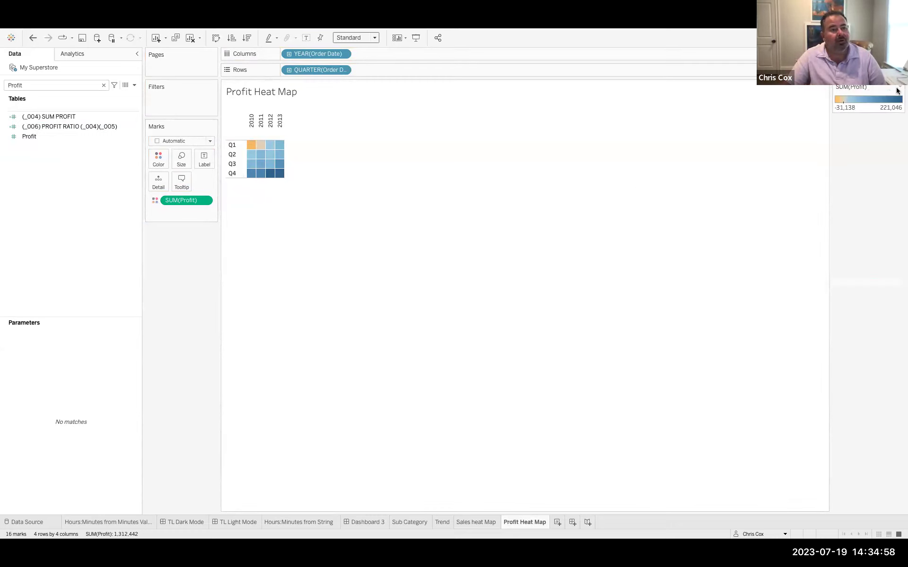
pyautogui.click(898, 90)
pyautogui.click(869, 95)
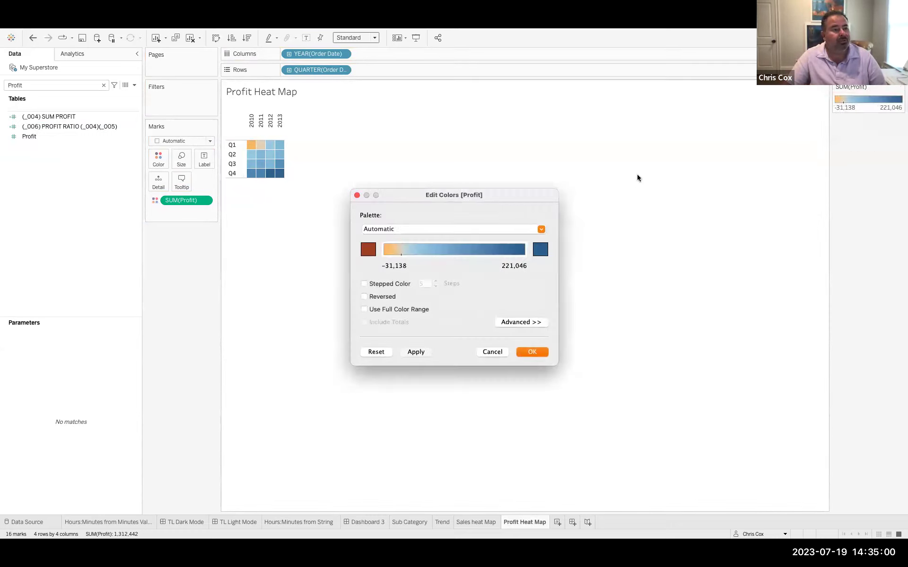
pyautogui.click(512, 232)
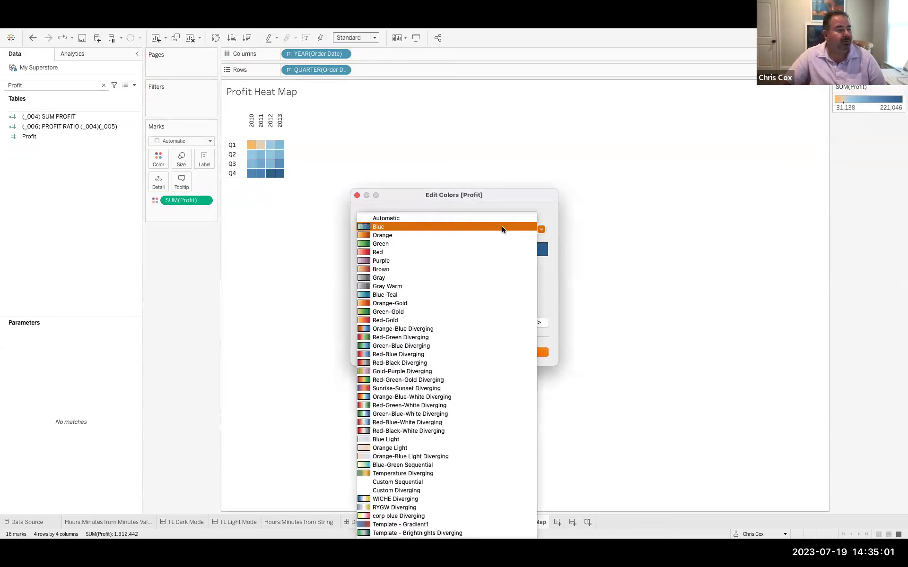
pyautogui.click(436, 304)
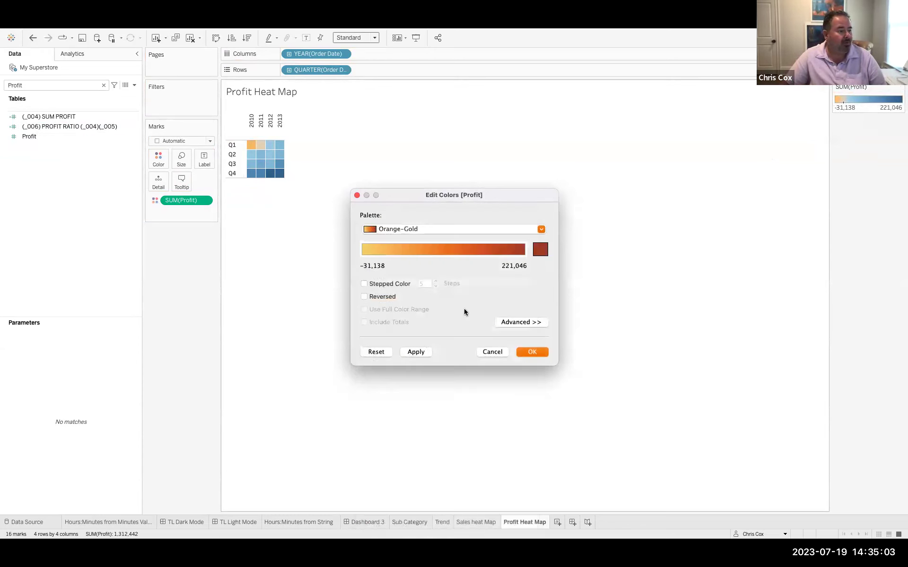
pyautogui.click(532, 352)
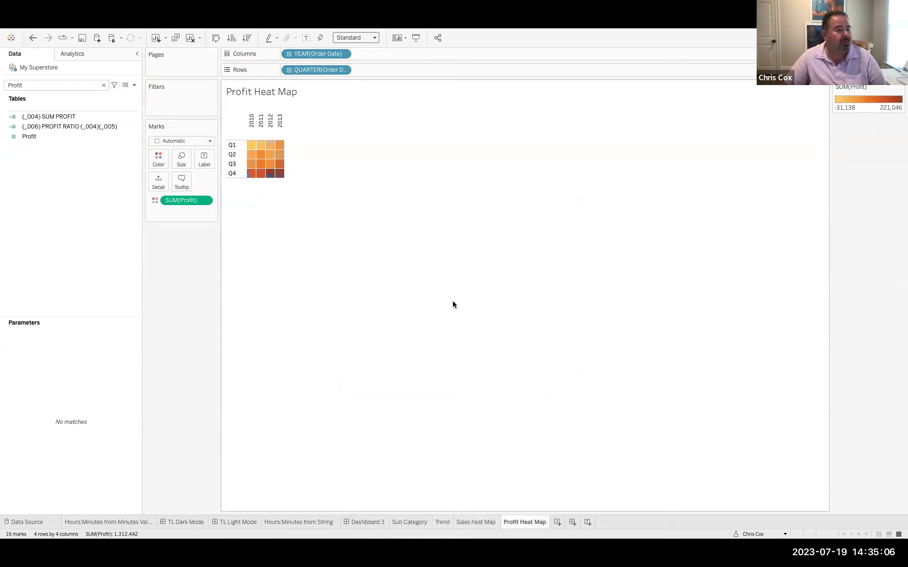
pyautogui.click(485, 522)
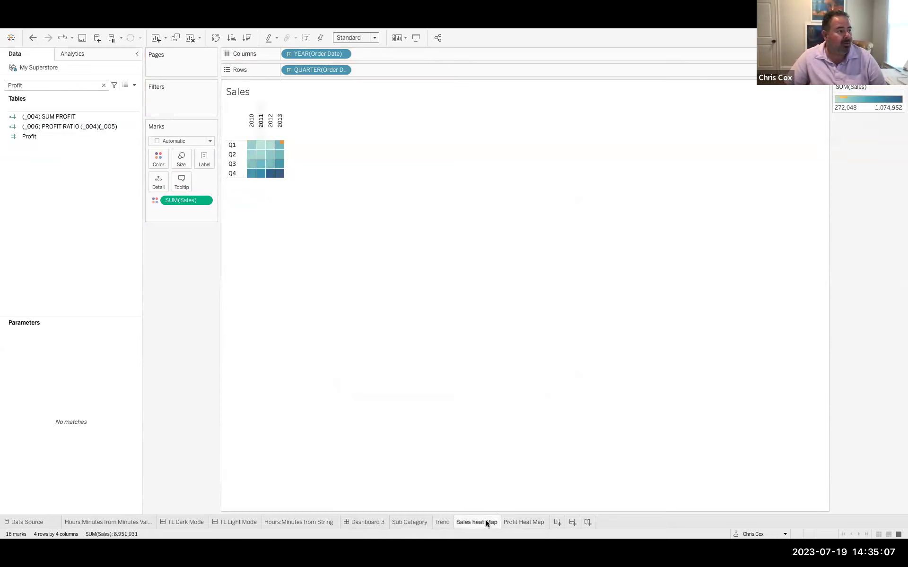
pyautogui.click(899, 88)
pyautogui.click(899, 88)
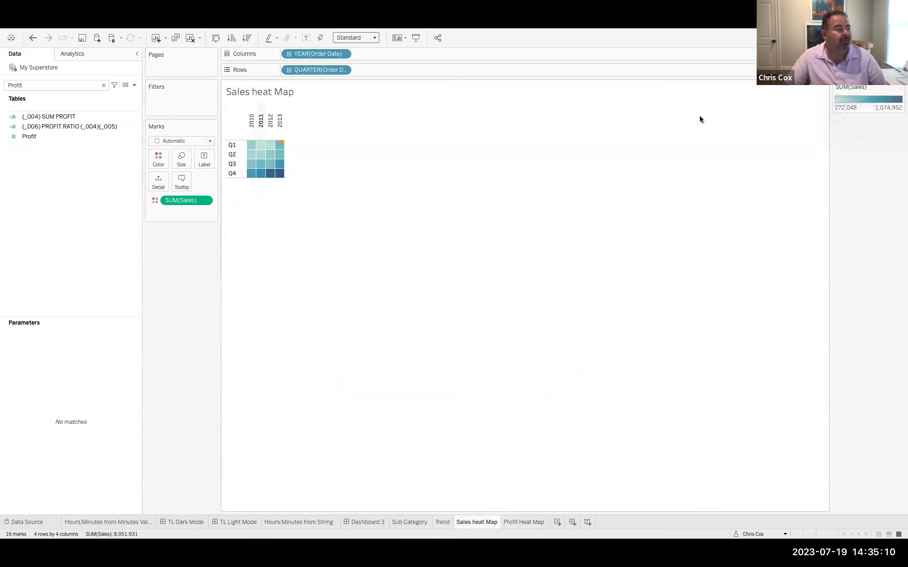
# Step: Place the Sales heat Map in the empty upper panel of Dashboard 3 and remove its colour legend
pyautogui.click(370, 519)
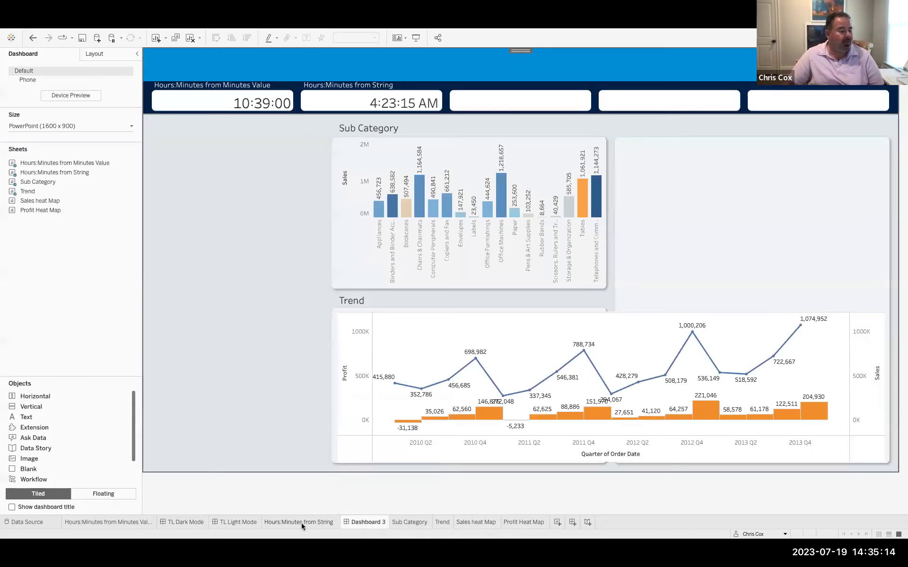
pyautogui.click(242, 521)
pyautogui.click(364, 522)
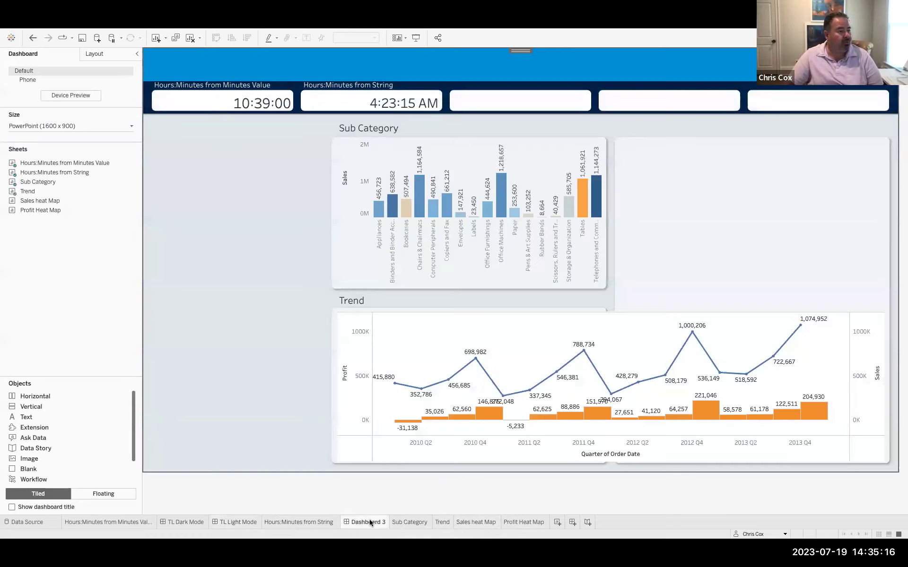
pyautogui.moveTo(56, 201); pyautogui.dragTo(653, 154)
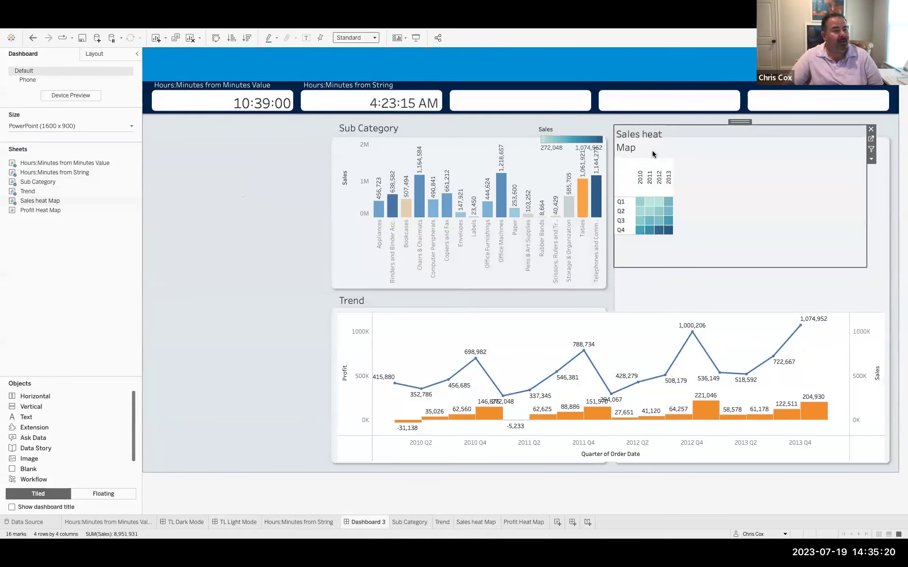
pyautogui.click(573, 131)
pyautogui.click(609, 128)
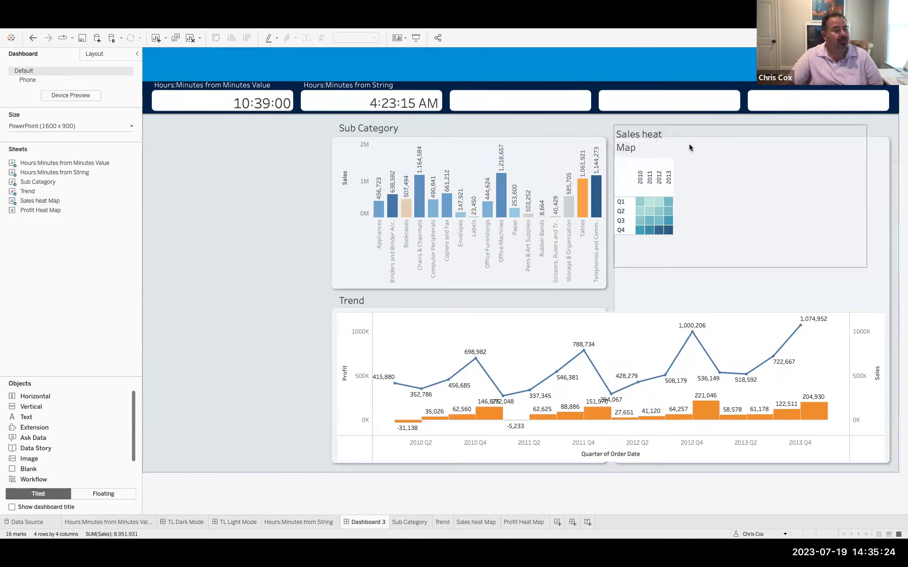
# Step: Fit the Sales heat Map to Entire View and resize it to fill the left half of its panel
pyautogui.click(662, 148)
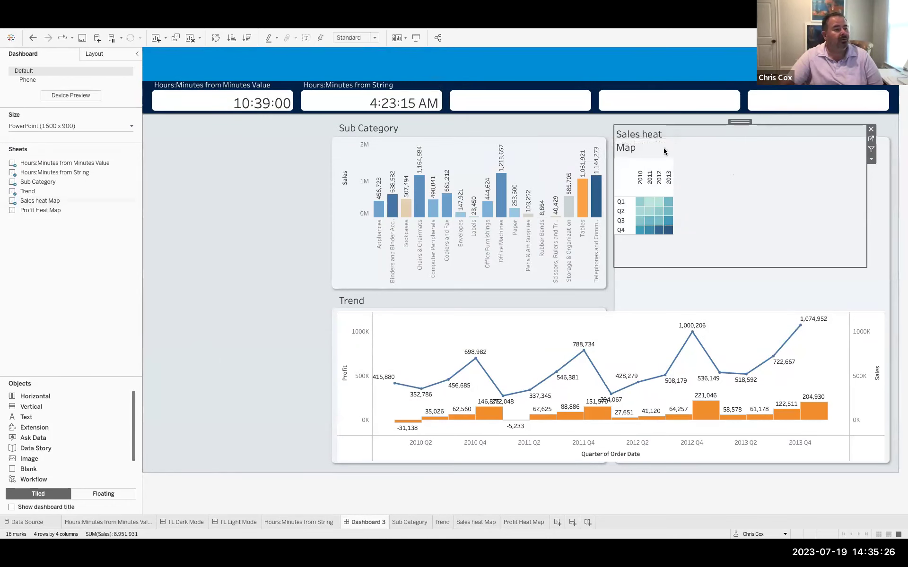
pyautogui.click(356, 37)
pyautogui.click(359, 70)
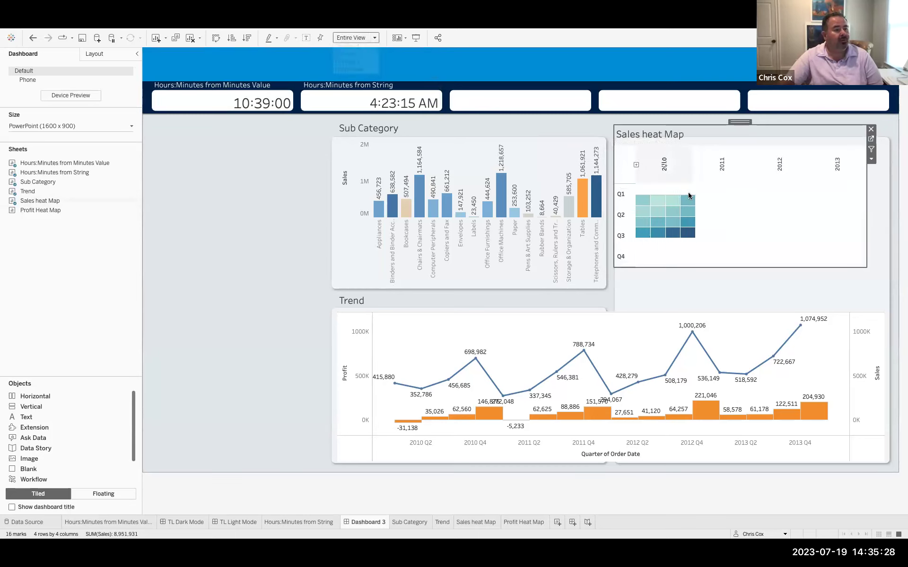
pyautogui.moveTo(864, 269); pyautogui.dragTo(733, 291)
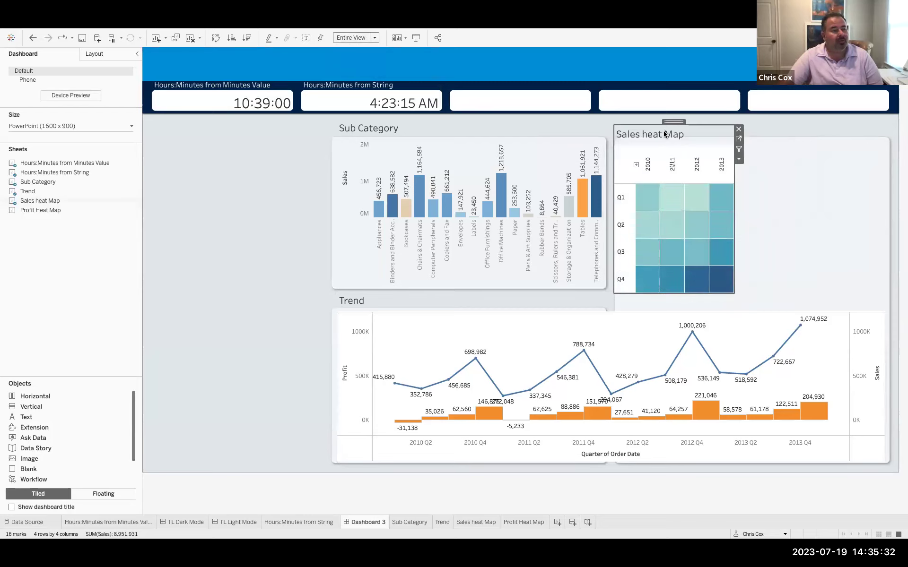
pyautogui.moveTo(653, 121); pyautogui.dragTo(653, 112)
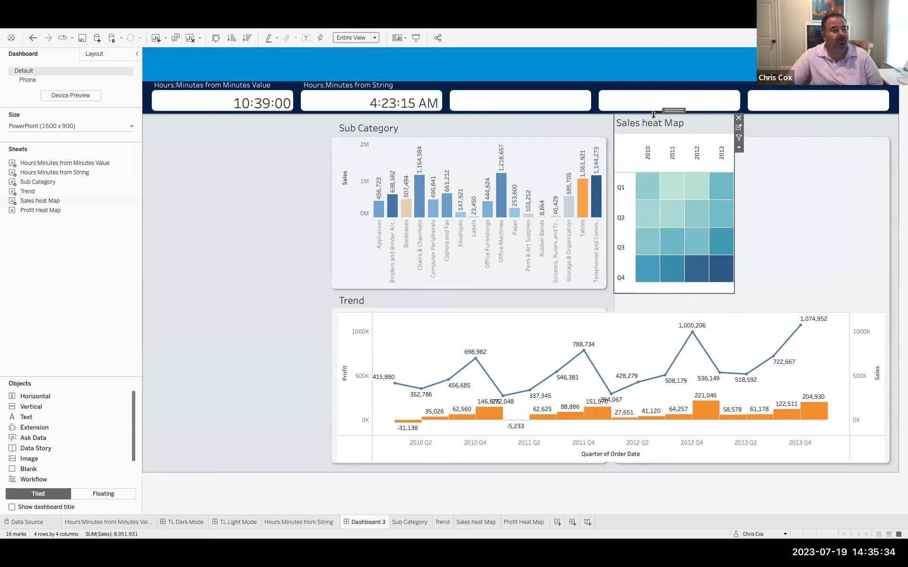
pyautogui.moveTo(674, 293); pyautogui.dragTo(674, 288)
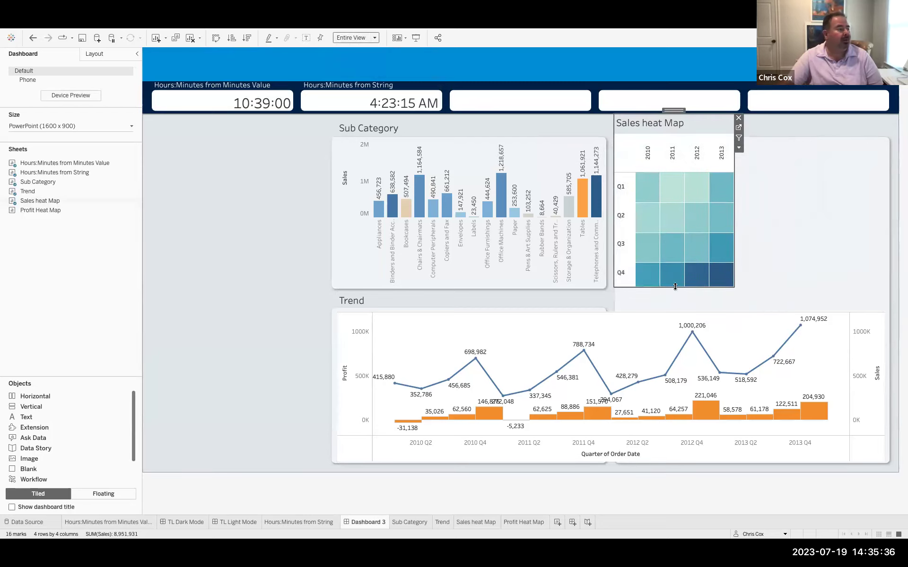
# Step: Place the Profit Heat Map beside the Sales heat Map on the dashboard and extend it to match the neighbour's lower edge
pyautogui.moveTo(41, 210)
pyautogui.moveTo(674, 111); pyautogui.dragTo(739, 131)
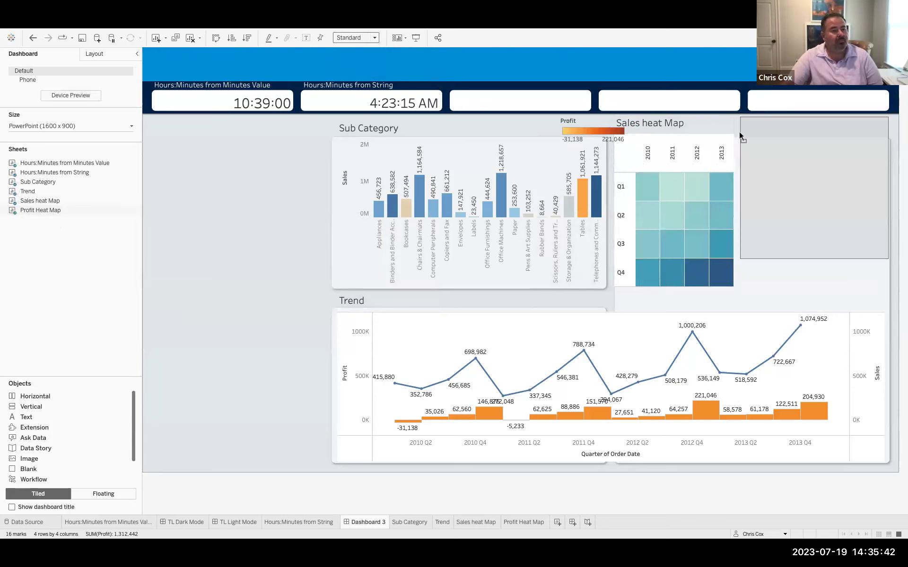
pyautogui.moveTo(790, 259); pyautogui.dragTo(792, 285)
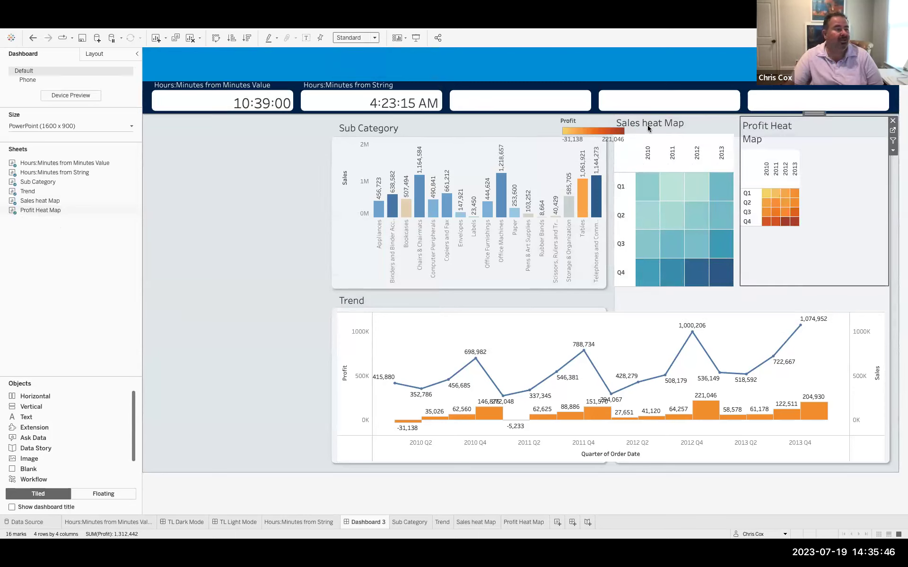
# Step: Fit the Profit Heat Map to Entire View and remove its Profit colour legend
pyautogui.click(353, 38)
pyautogui.click(349, 69)
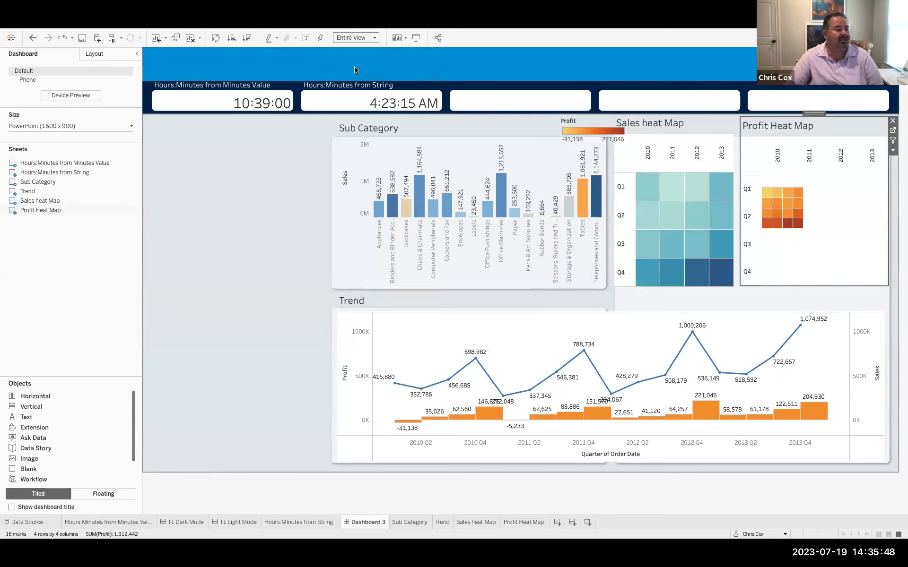
pyautogui.click(593, 132)
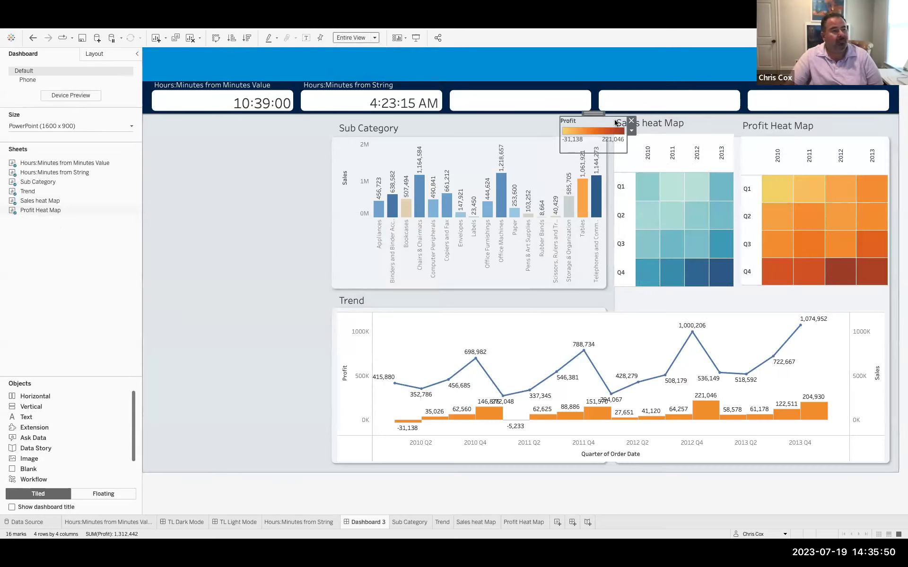
pyautogui.click(631, 121)
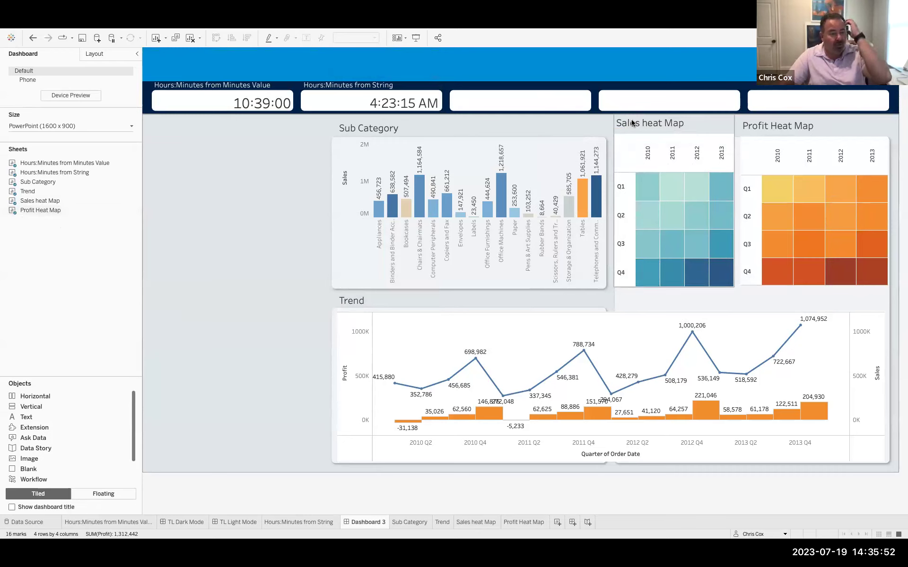
# Step: Use both the Sales heat Map and the Profit Heat Map as dashboard filters
pyautogui.click(698, 125)
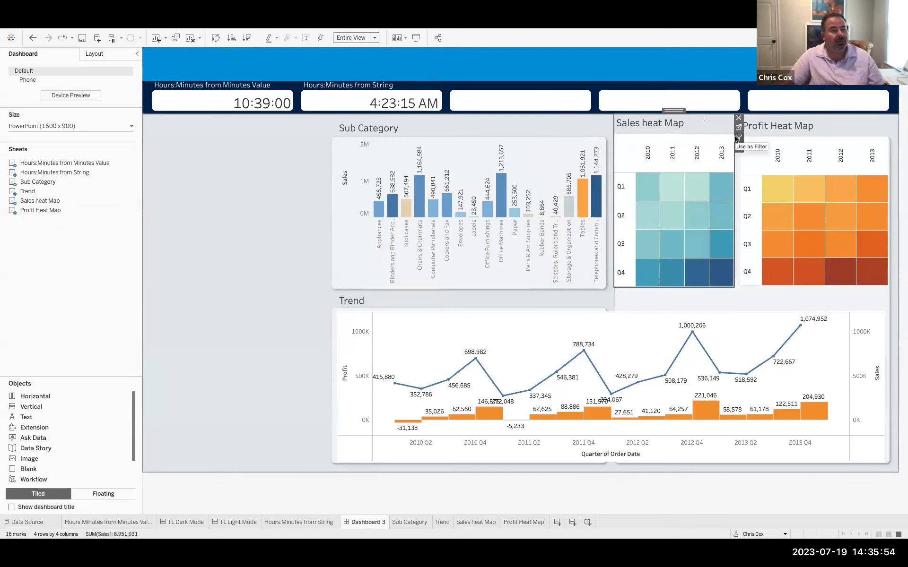
pyautogui.click(827, 127)
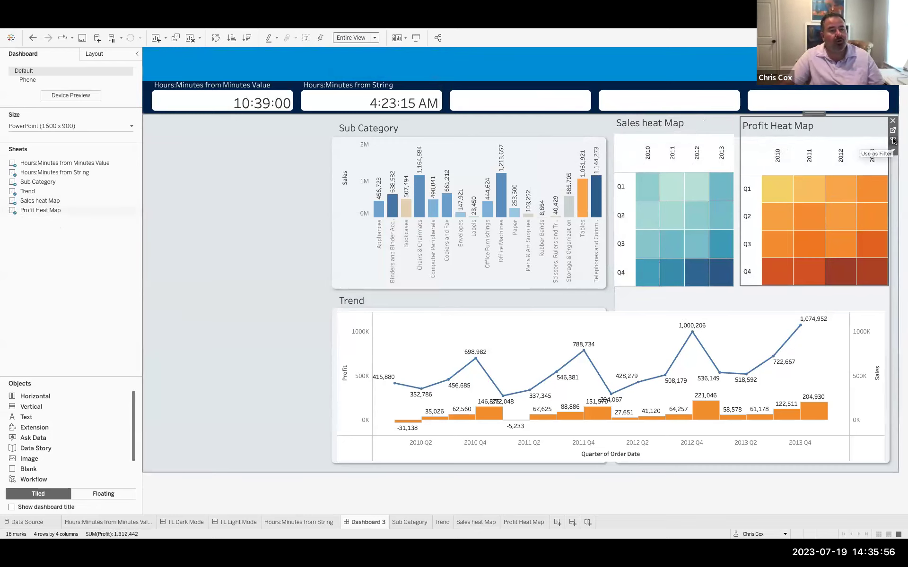
pyautogui.click(892, 140)
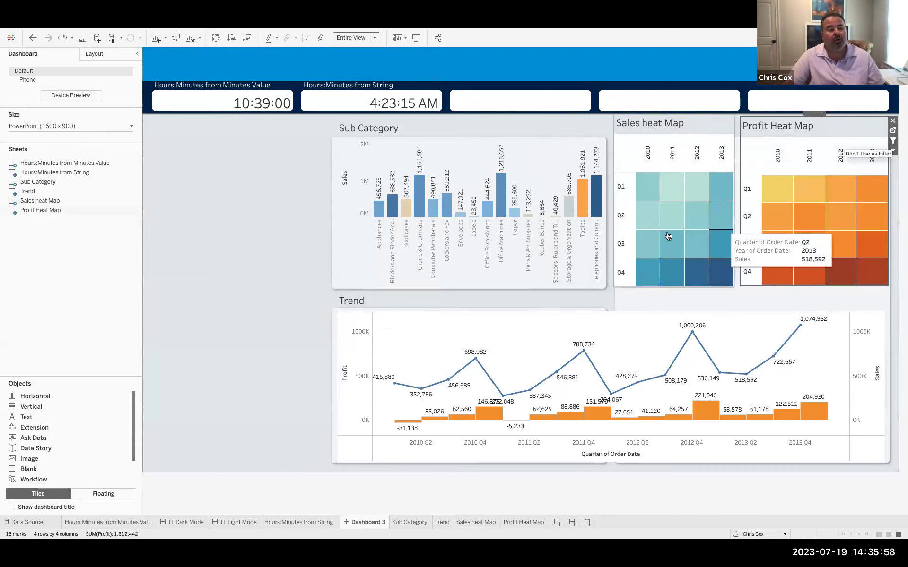
# Step: Filter the dashboard to Q2 through the Sales heat Map and examine the Trend chart's points
pyautogui.click(619, 217)
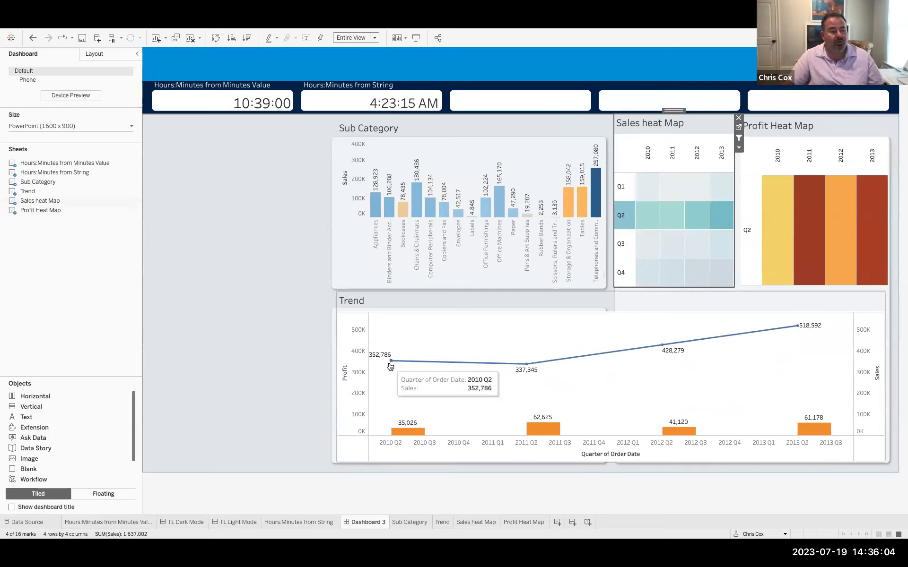
pyautogui.moveTo(811, 329)
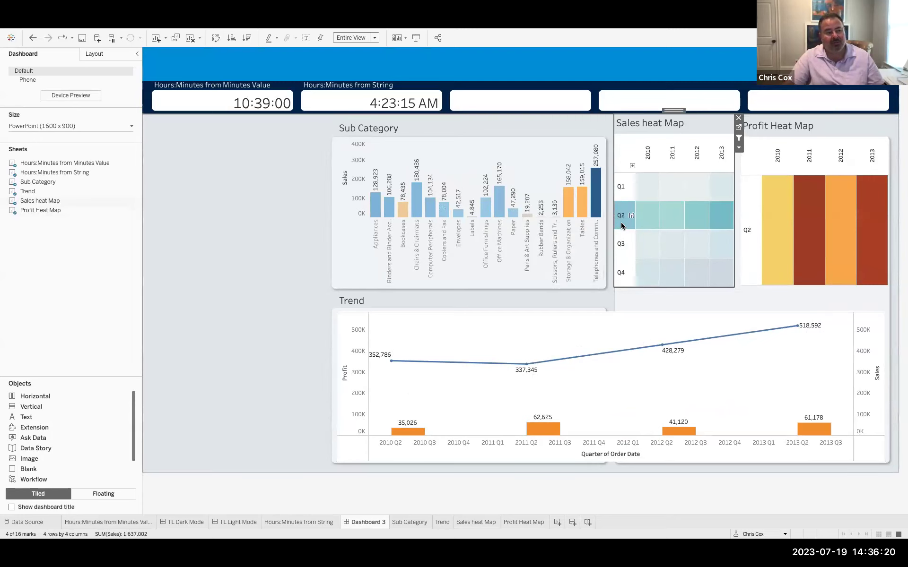
# Step: Filter the dashboard to Tables through the Sub Category chart and to 2011 through the Sales heat Map
pyautogui.moveTo(621, 226)
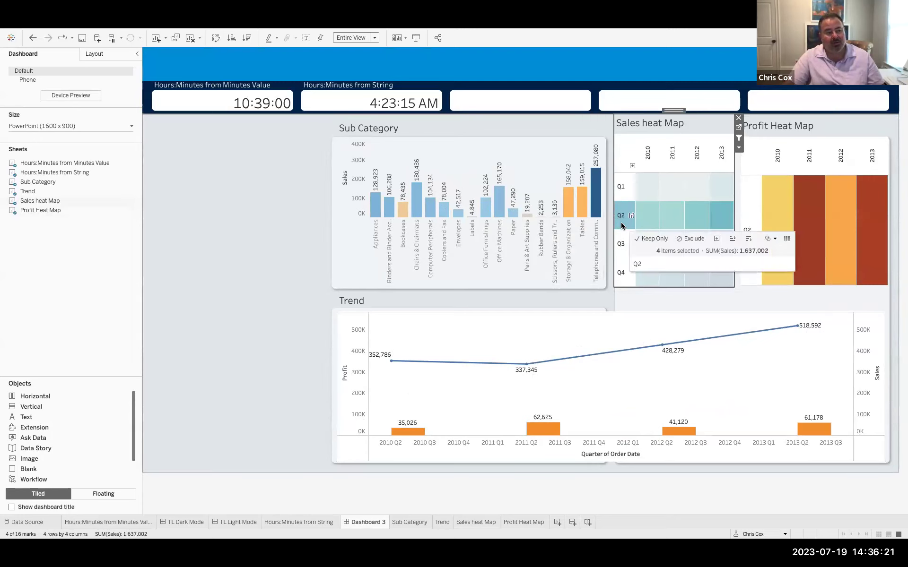
pyautogui.click(543, 134)
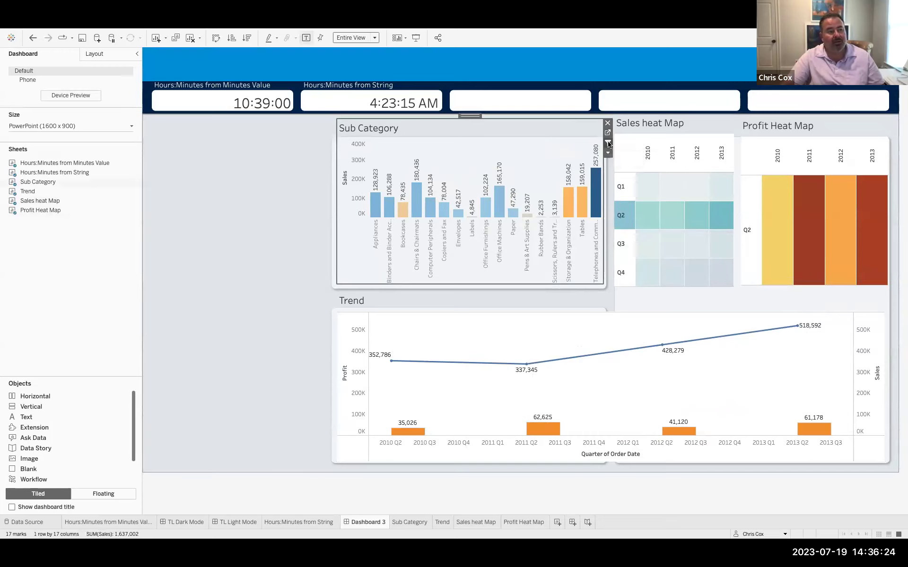
pyautogui.click(581, 231)
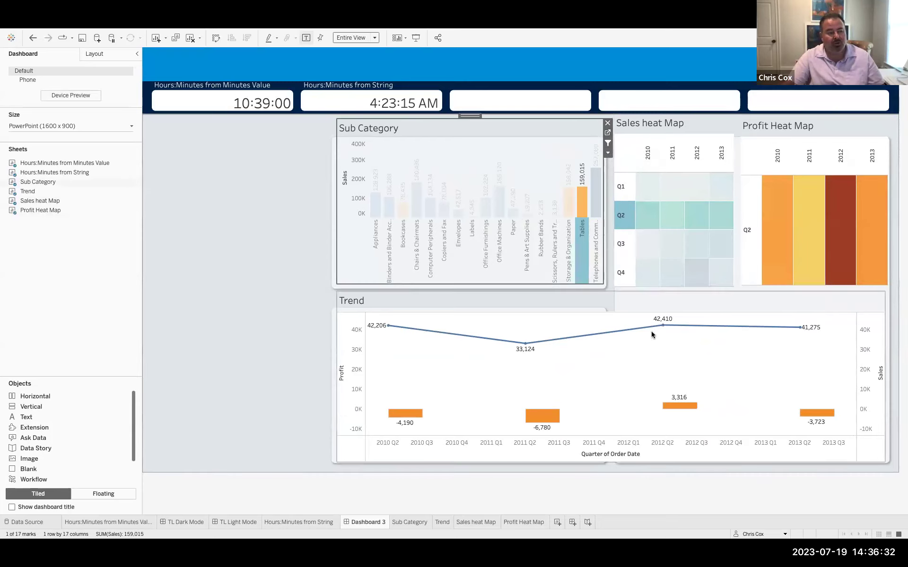
pyautogui.moveTo(583, 239)
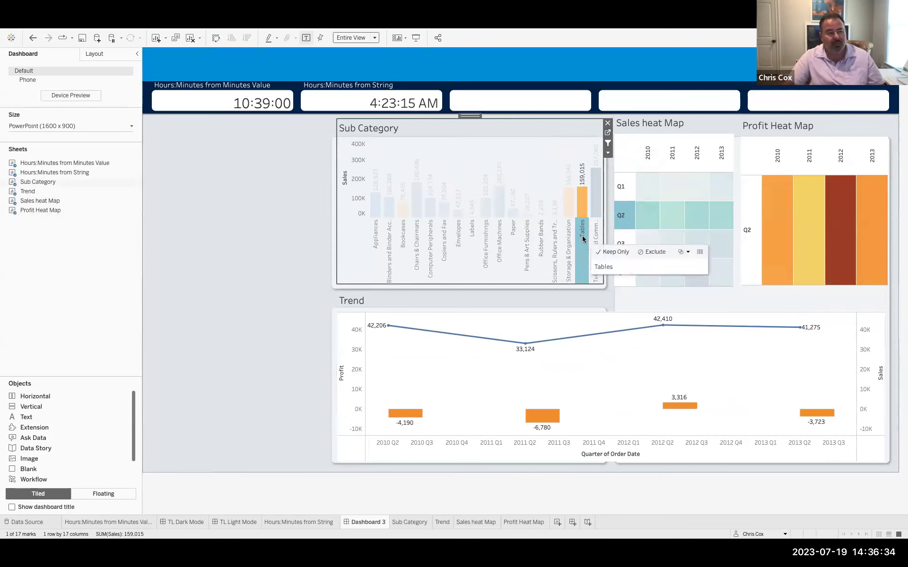
pyautogui.click(621, 215)
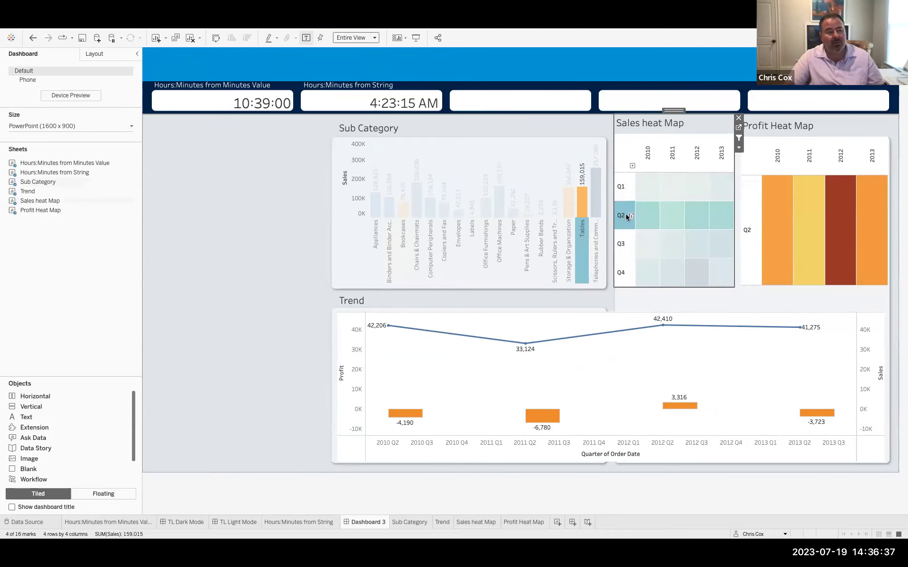
pyautogui.click(672, 162)
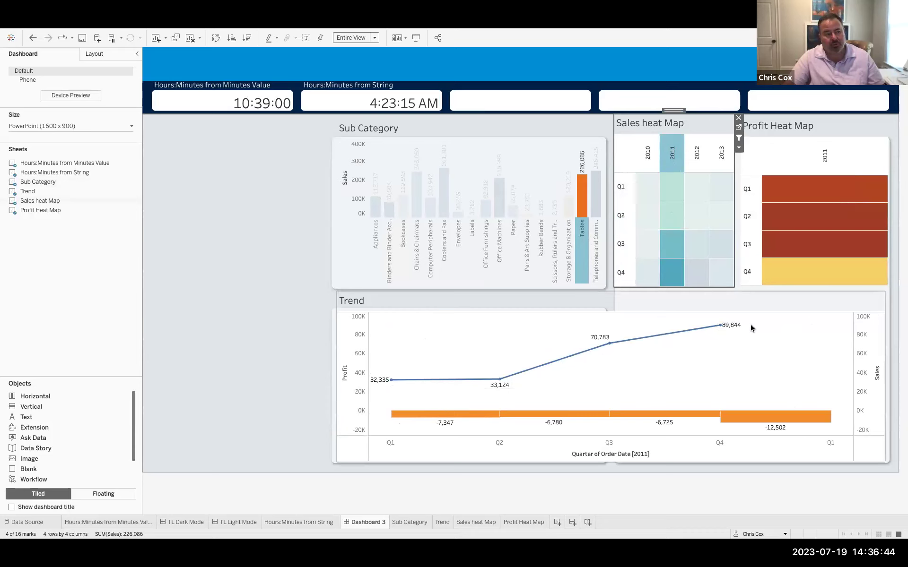
# Step: Clear the 2011 selection in the Sales heat Map and the Tables selection in the Sub Category chart
pyautogui.click(668, 165)
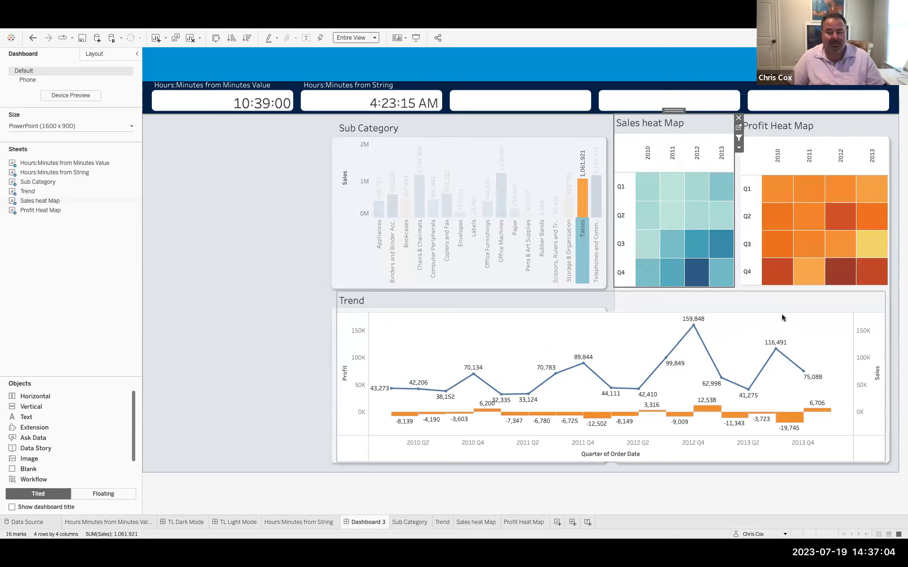
pyautogui.click(550, 163)
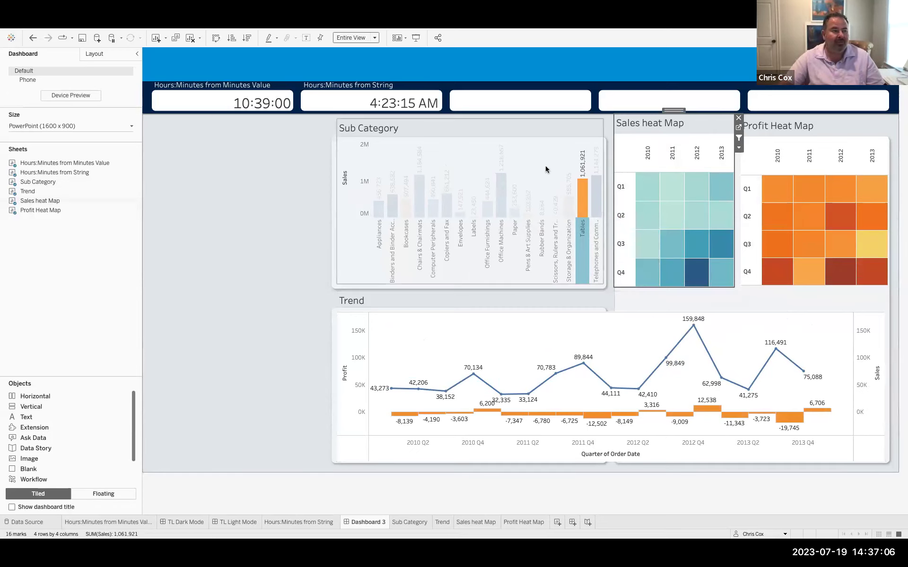
pyautogui.click(548, 160)
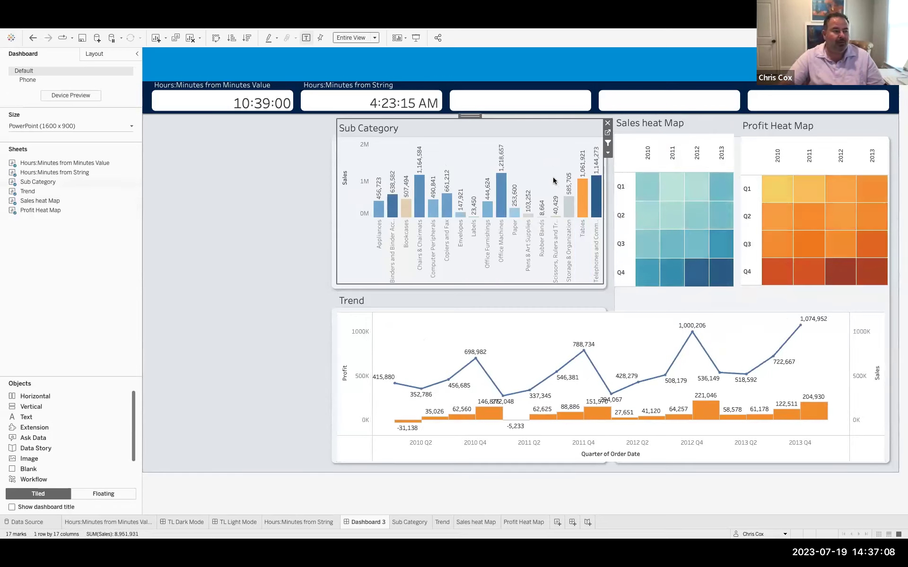
pyautogui.click(277, 290)
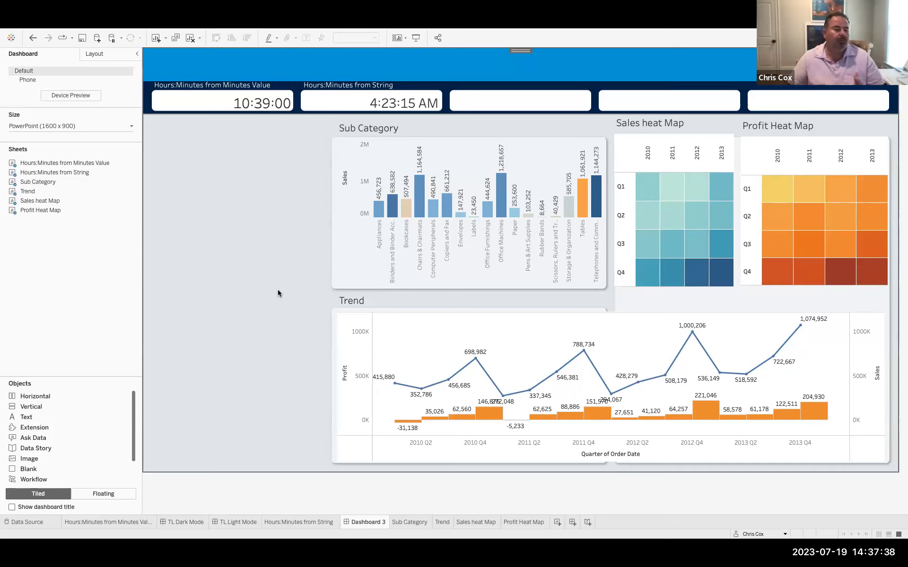
# Step: Create a new worksheet showing the distinct count of Customer Name on Rows, with mark labels displayed
pyautogui.click(557, 523)
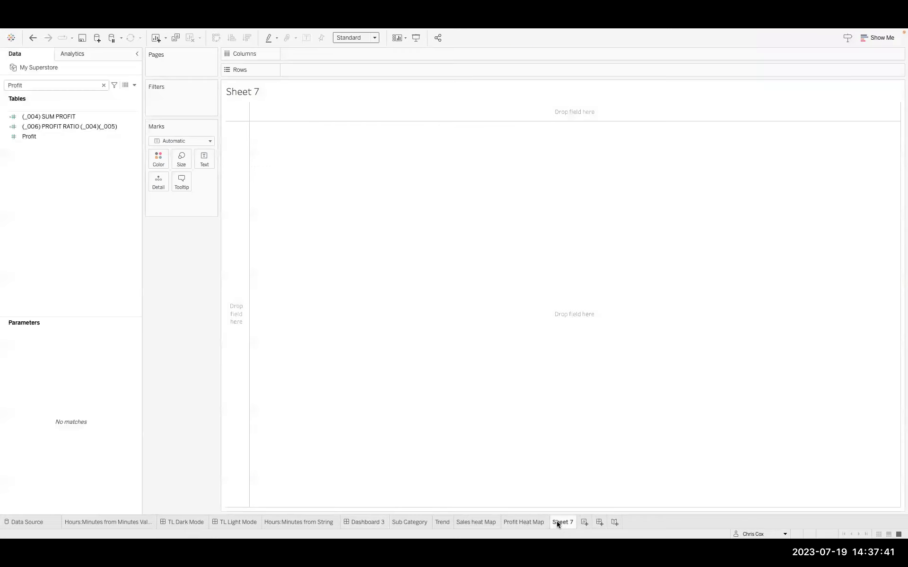
pyautogui.click(104, 86)
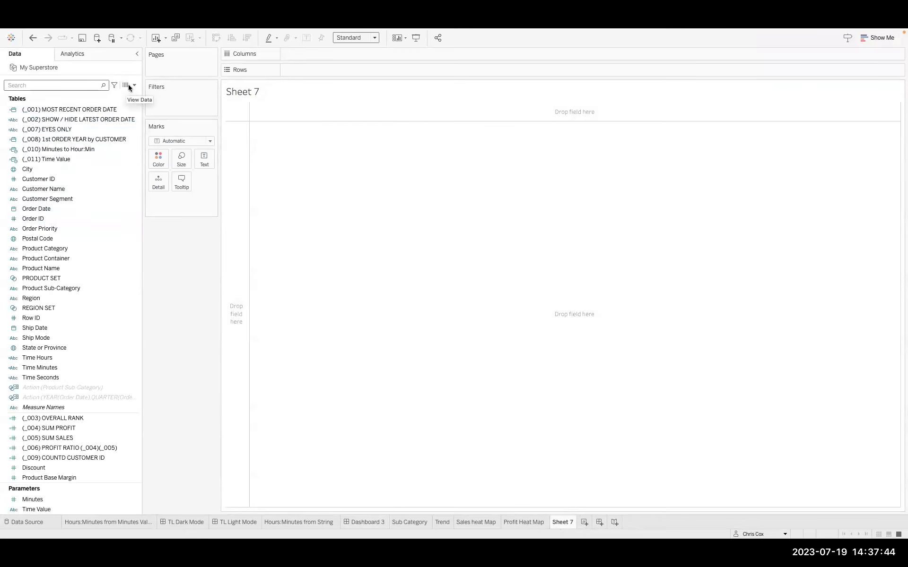
pyautogui.doubleClick(83, 189)
pyautogui.click(343, 70)
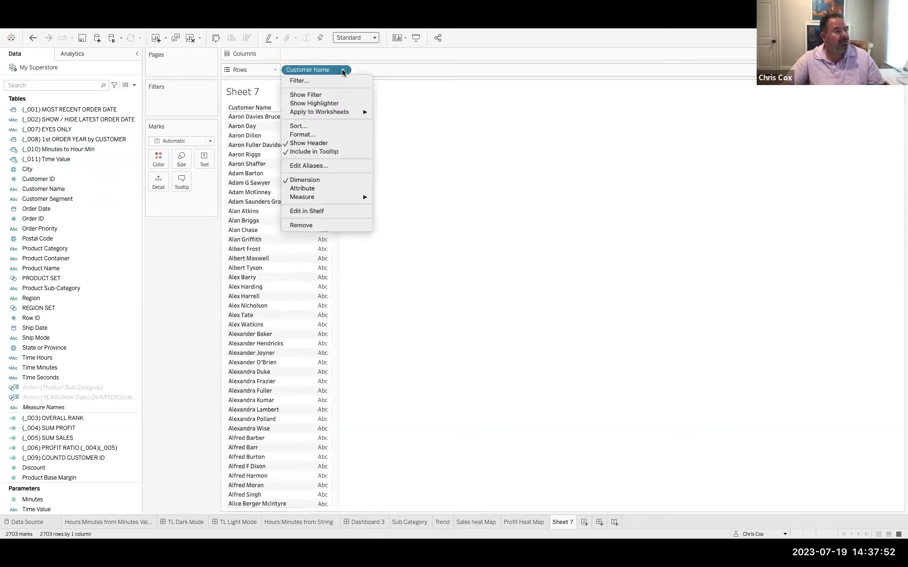
pyautogui.moveTo(339, 197)
pyautogui.click(398, 222)
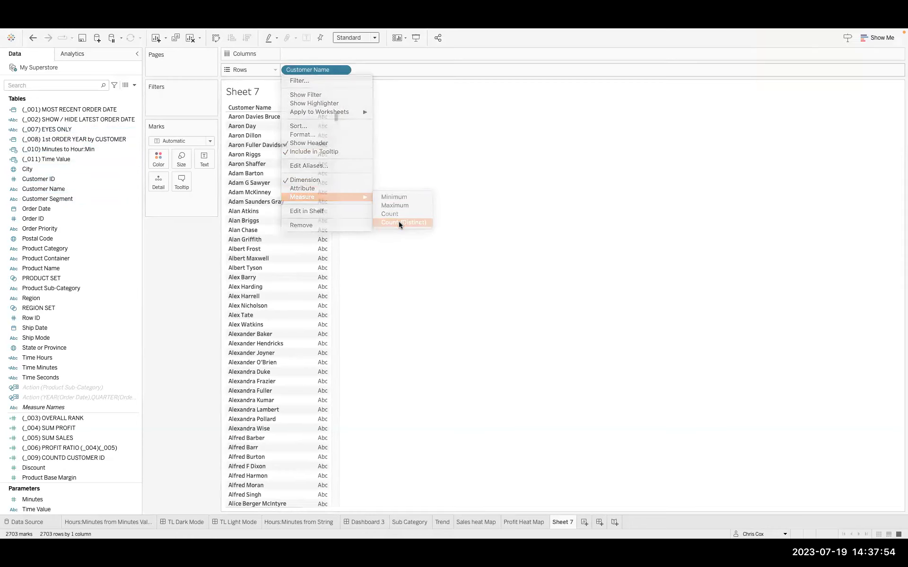
pyautogui.click(306, 37)
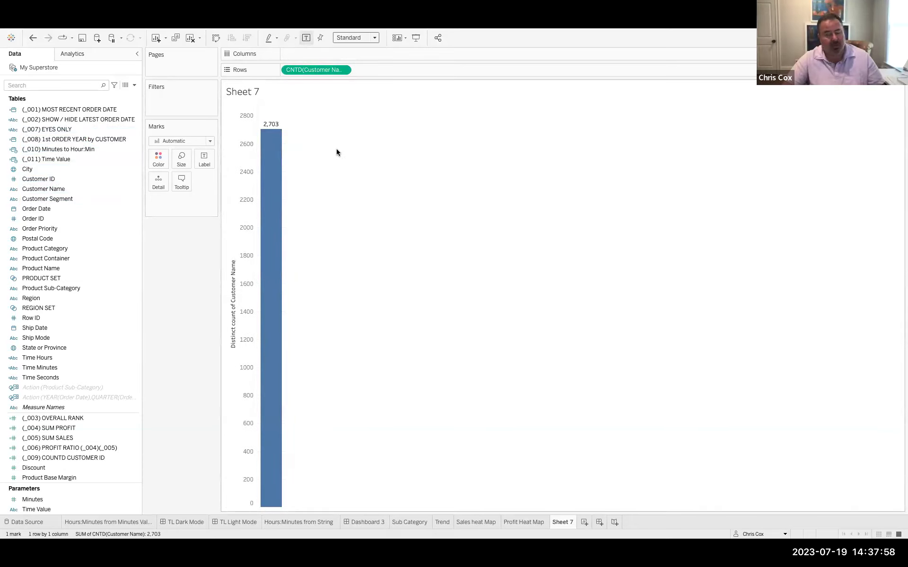
# Step: Add Order Date to Columns and set it to continuous quarters
pyautogui.click(62, 86)
pyautogui.write('OR')
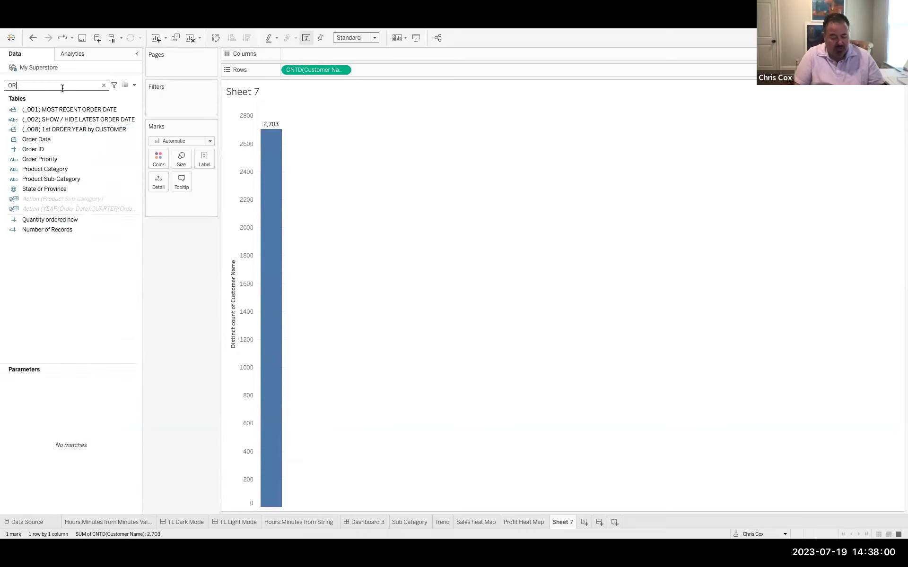
pyautogui.write('der')
pyautogui.moveTo(81, 139); pyautogui.dragTo(349, 54)
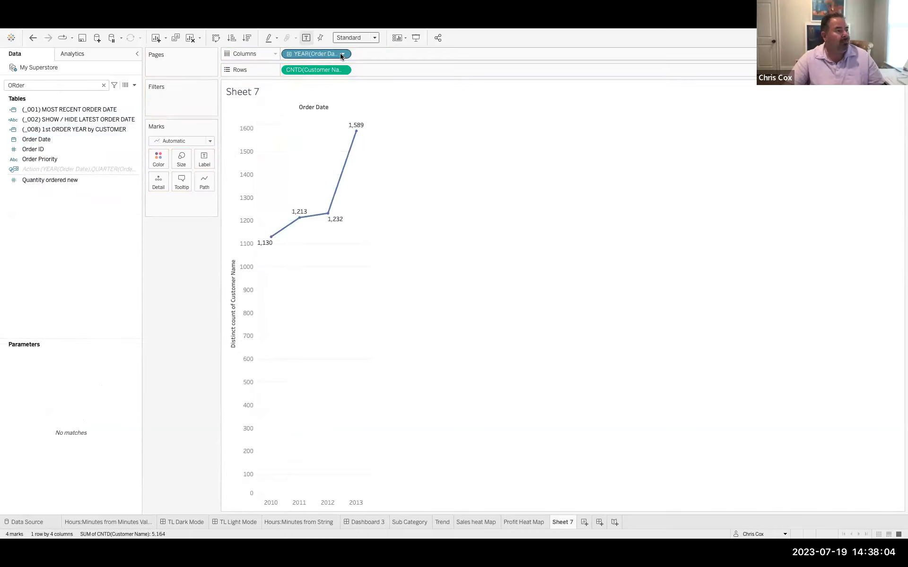
pyautogui.click(343, 54)
pyautogui.click(336, 243)
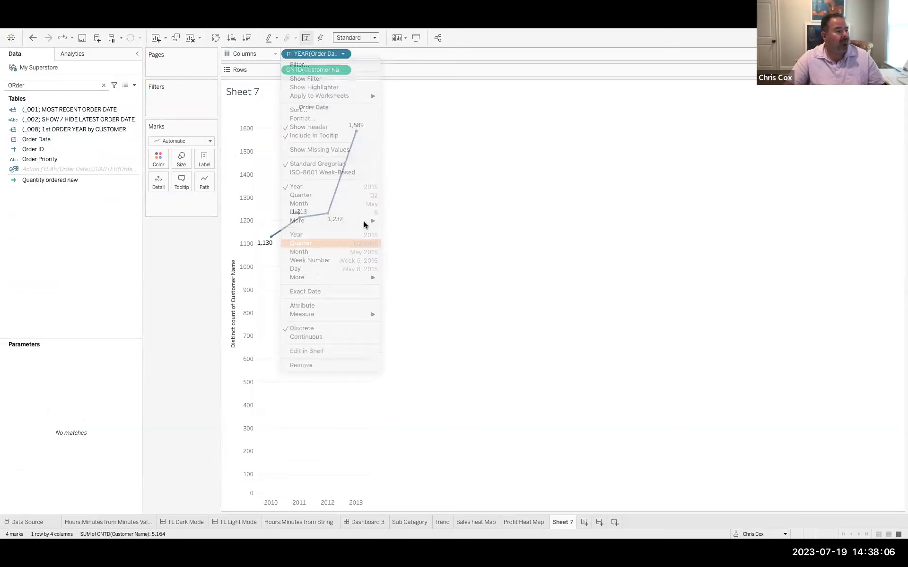
# Step: Change the customer count chart's mark type to Bar and examine the 2010 Q2 bar
pyautogui.click(172, 141)
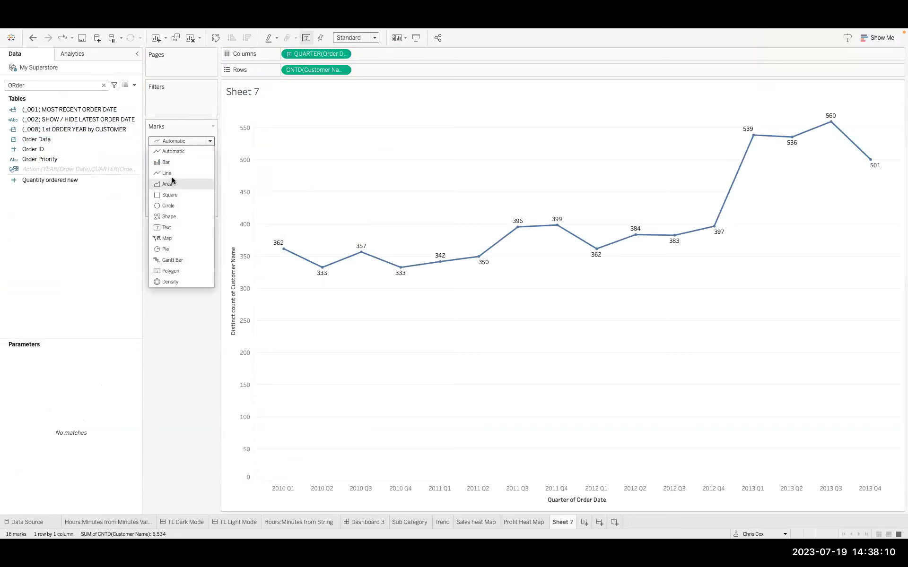
pyautogui.click(173, 162)
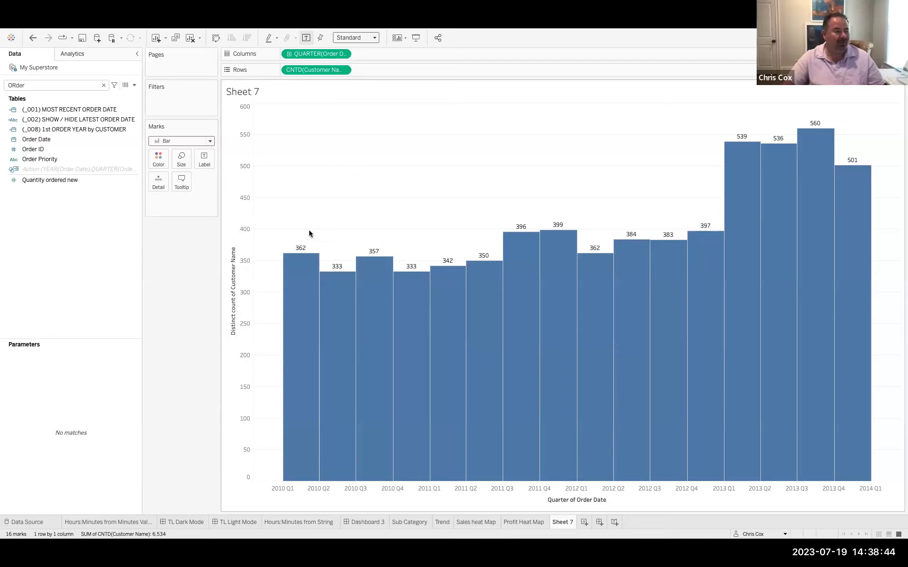
pyautogui.moveTo(336, 273)
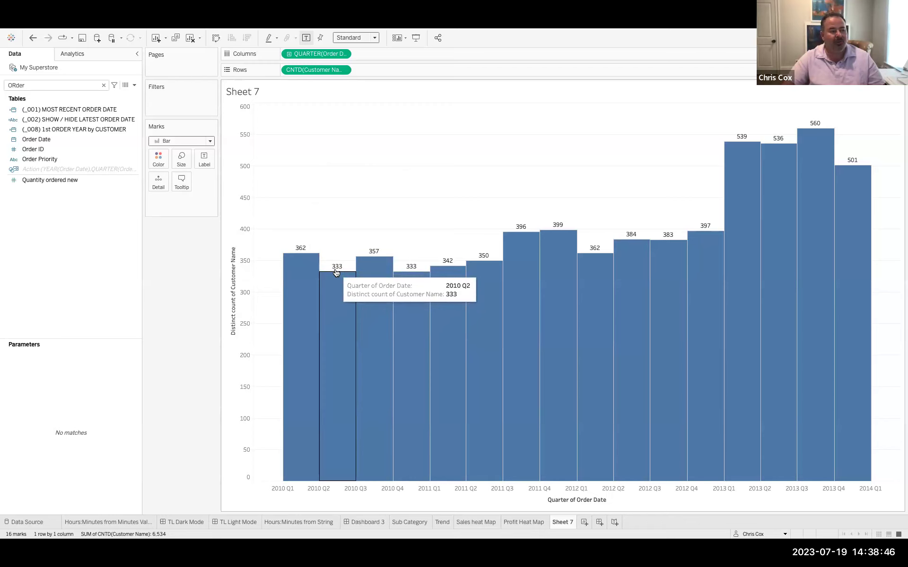
pyautogui.moveTo(297, 276)
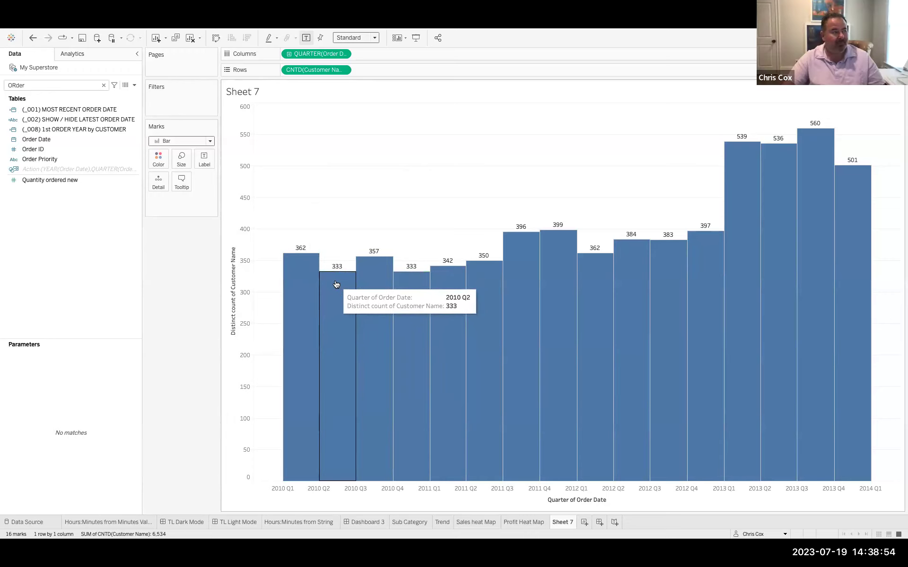
# Step: Start a calculated field named LOD, with the field search cleared
pyautogui.click(103, 85)
pyautogui.click(134, 85)
pyautogui.click(131, 93)
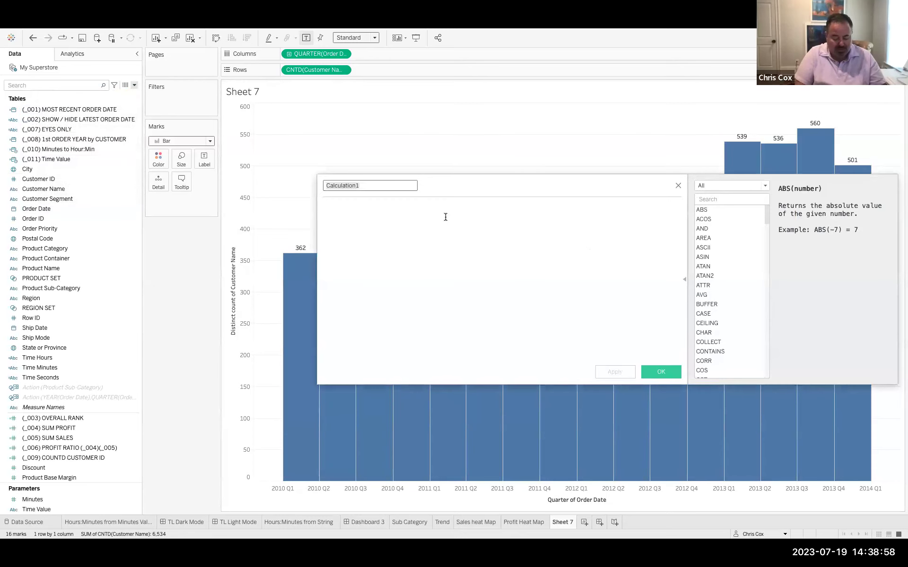
pyautogui.write('LOD')
pyautogui.click(446, 217)
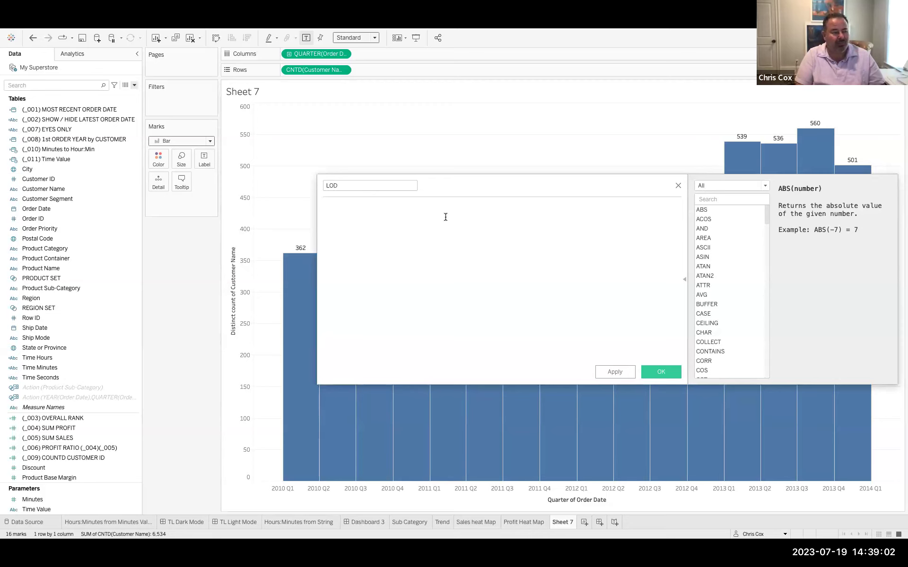
# Step: Enter the formula { FIXED [Customer Name]: min([Order Date])} for the LOD calculation and save it
pyautogui.write('{ FIXED')
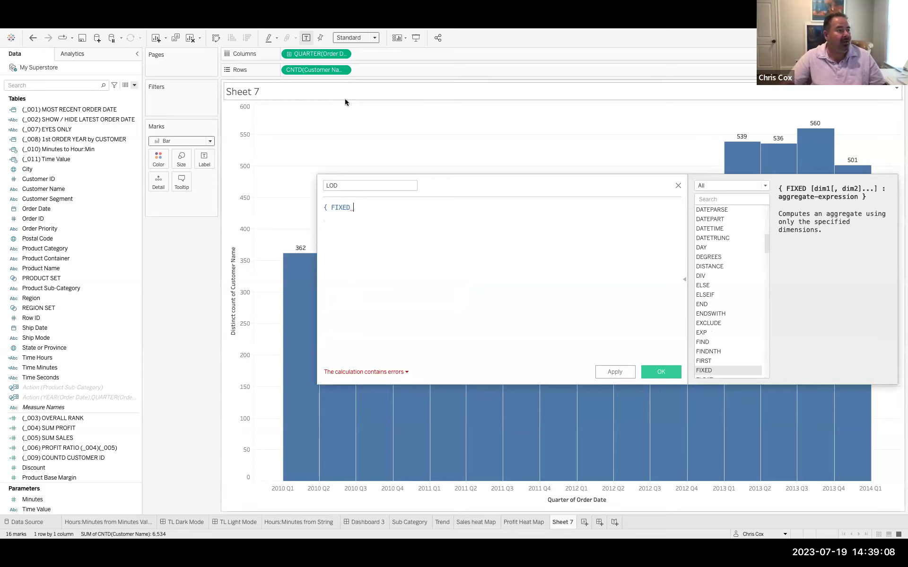
pyautogui.write('Cust')
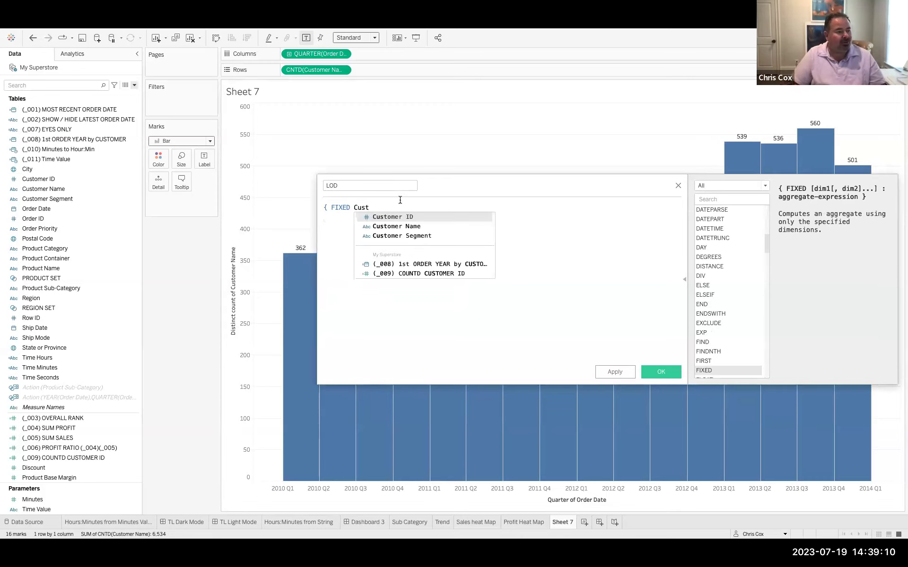
pyautogui.press('Down')
pyautogui.press('Return')
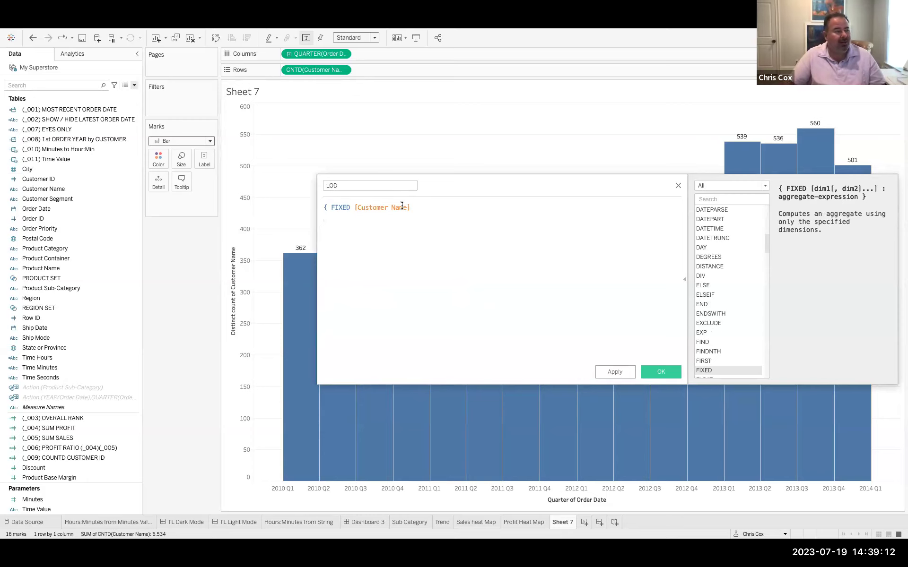
pyautogui.write(': ')
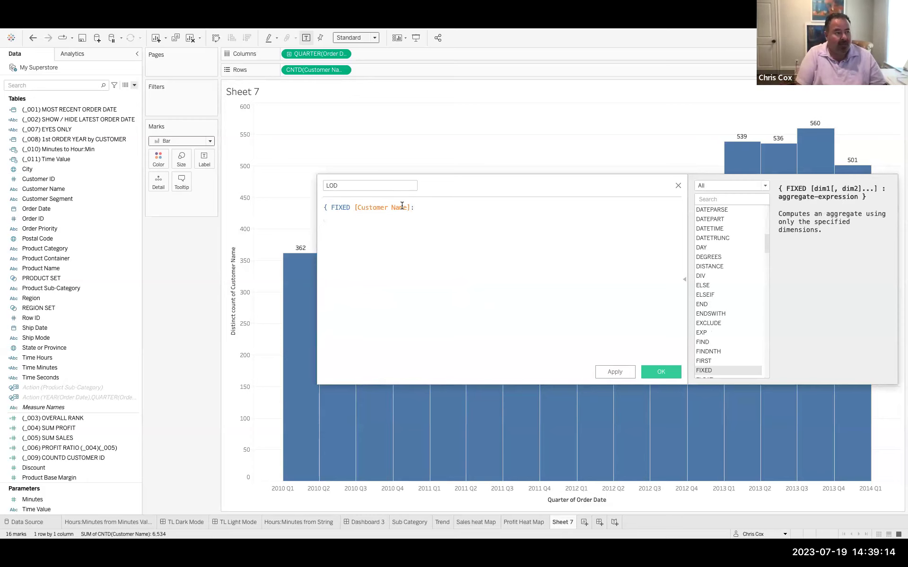
pyautogui.write('min(')
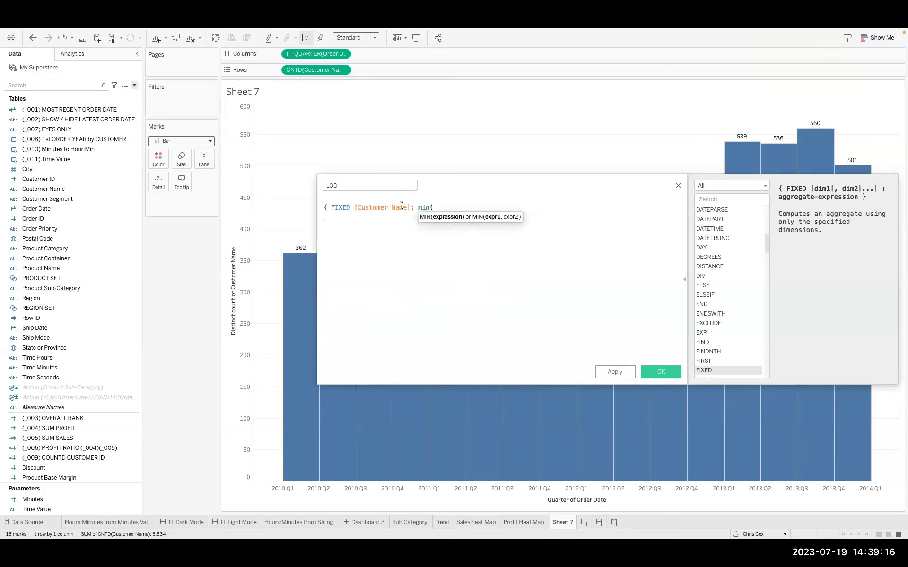
pyautogui.write('order')
pyautogui.press('Return')
pyautogui.write(')')
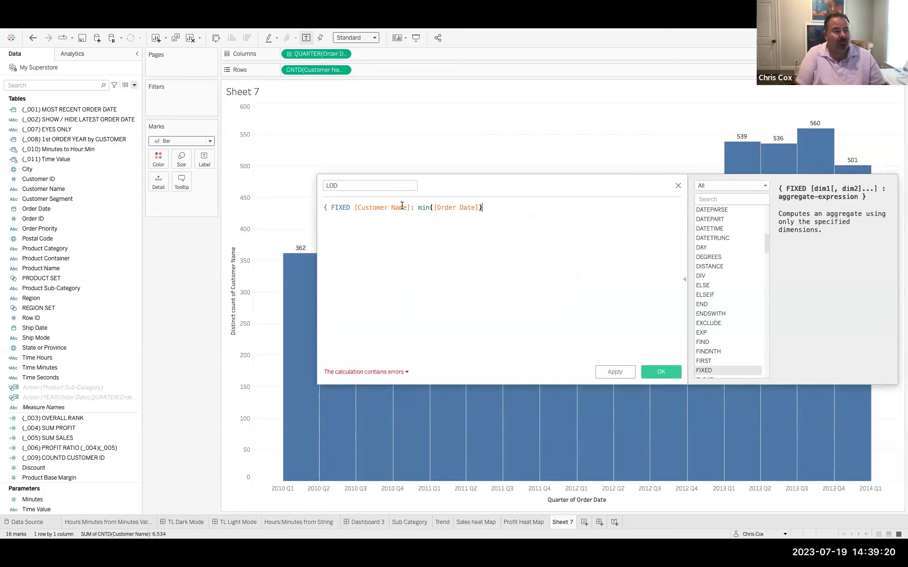
pyautogui.write('}')
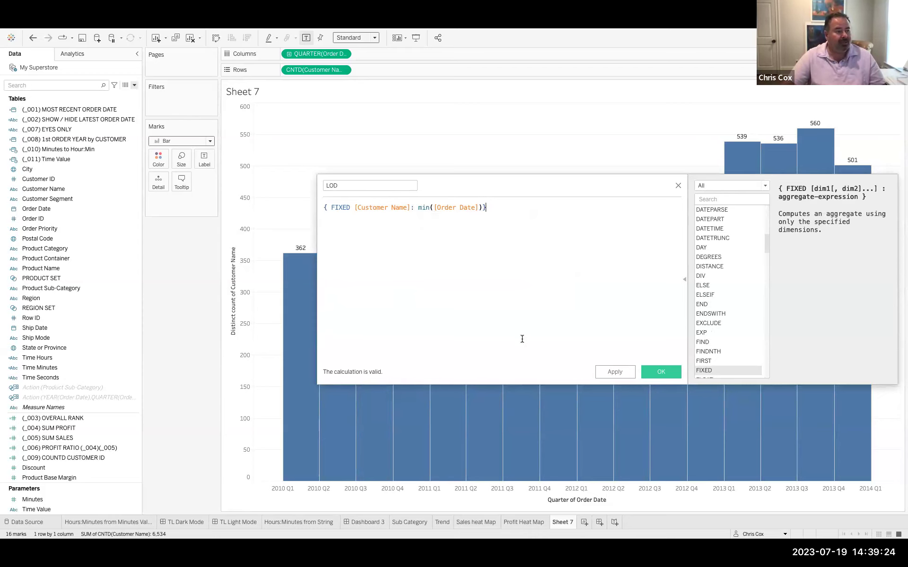
pyautogui.click(661, 372)
# Step: Colour the customer count bars by the LOD field and set it to continuous quarters
pyautogui.moveTo(29, 209); pyautogui.dragTo(161, 160)
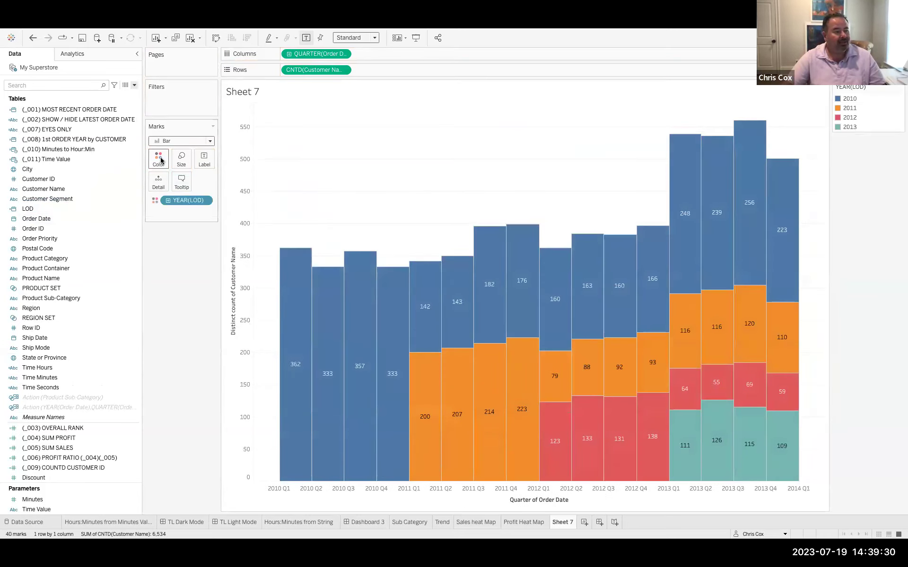
pyautogui.moveTo(325, 399)
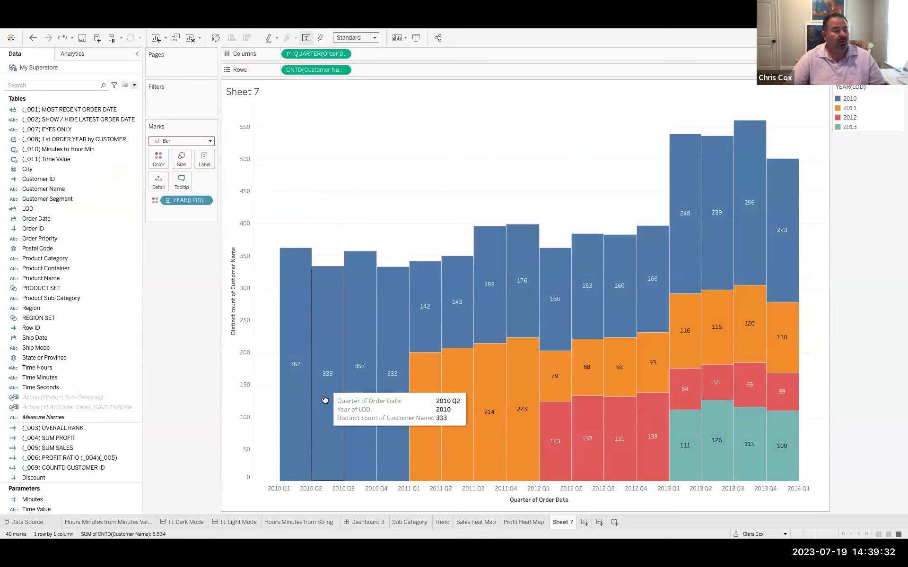
pyautogui.moveTo(383, 387)
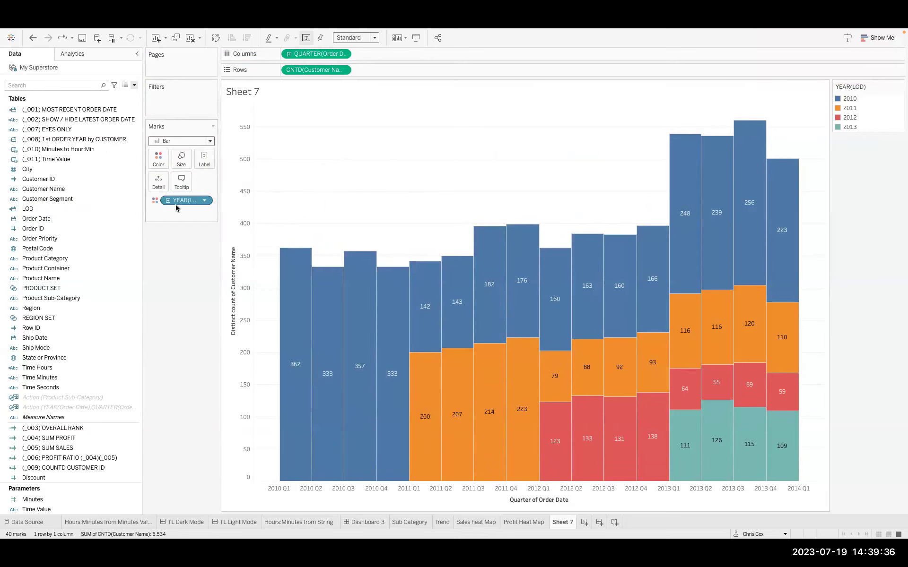
pyautogui.click(204, 202)
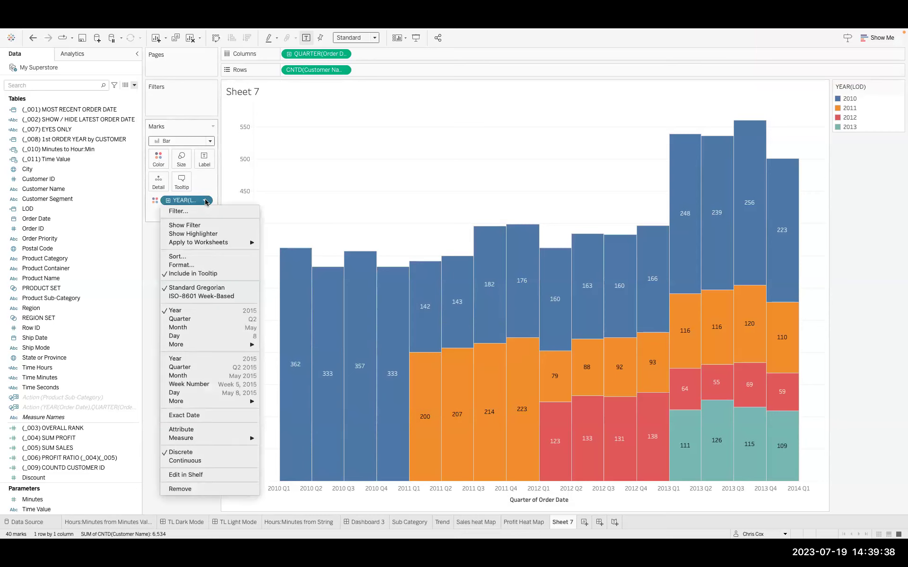
pyautogui.click(226, 367)
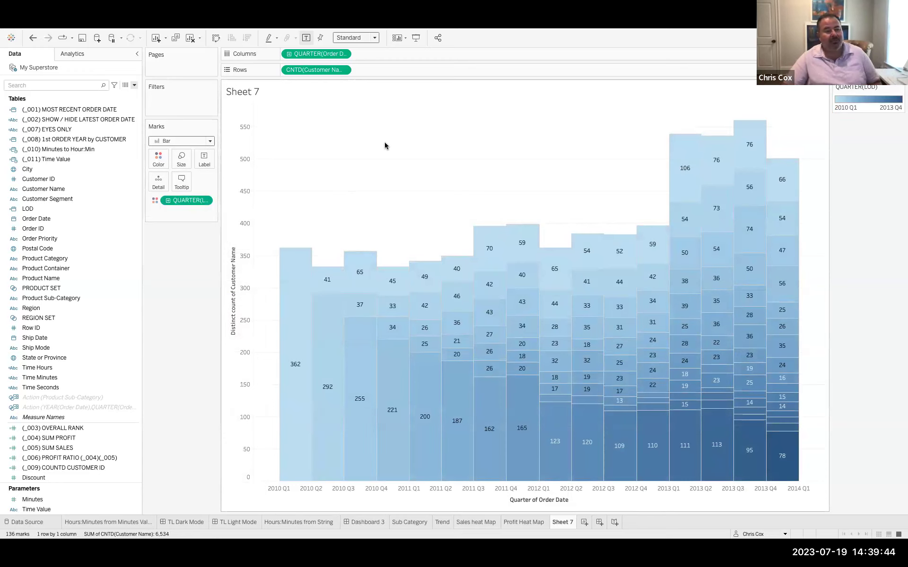
# Step: Examine the stacked segments of the 2010 to 2013 bars by quarter of LOD and distinct customer count
pyautogui.moveTo(296, 310)
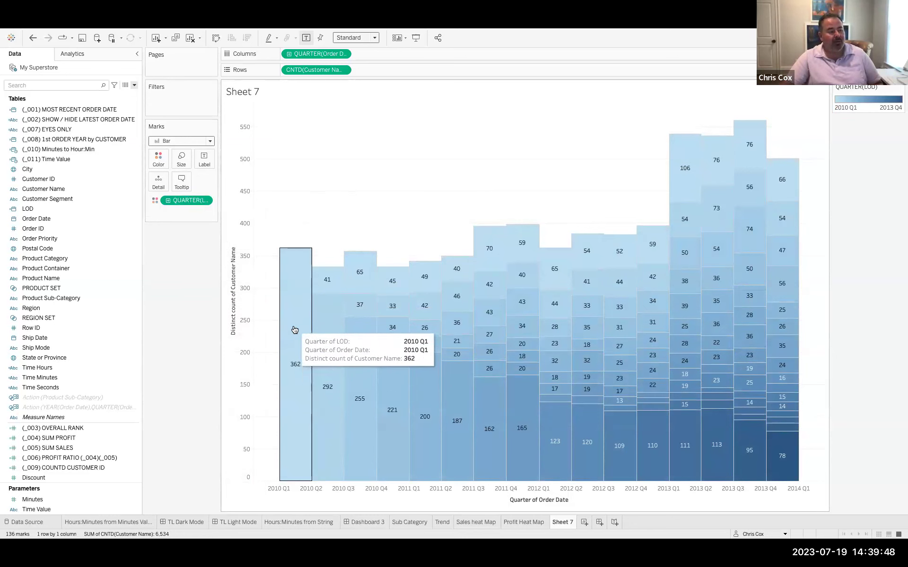
pyautogui.moveTo(327, 285)
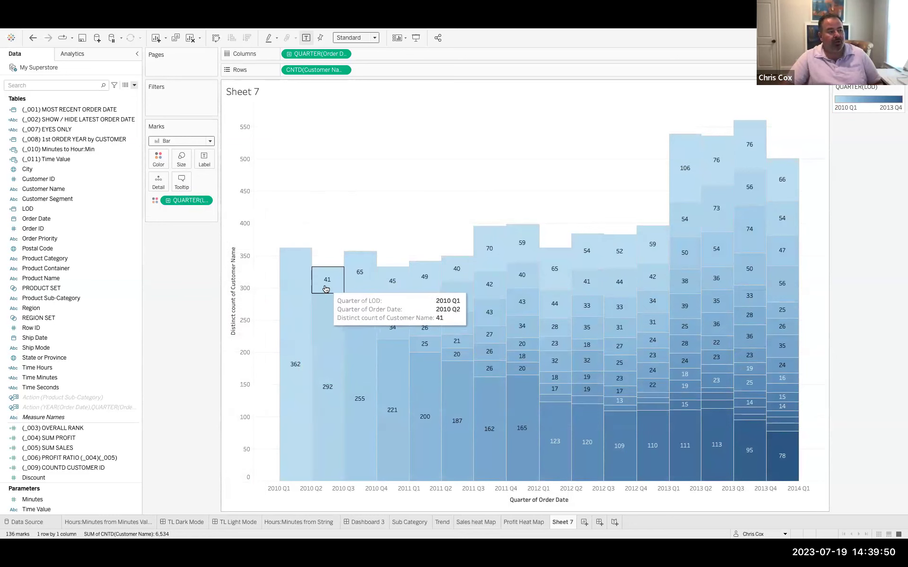
pyautogui.moveTo(298, 338)
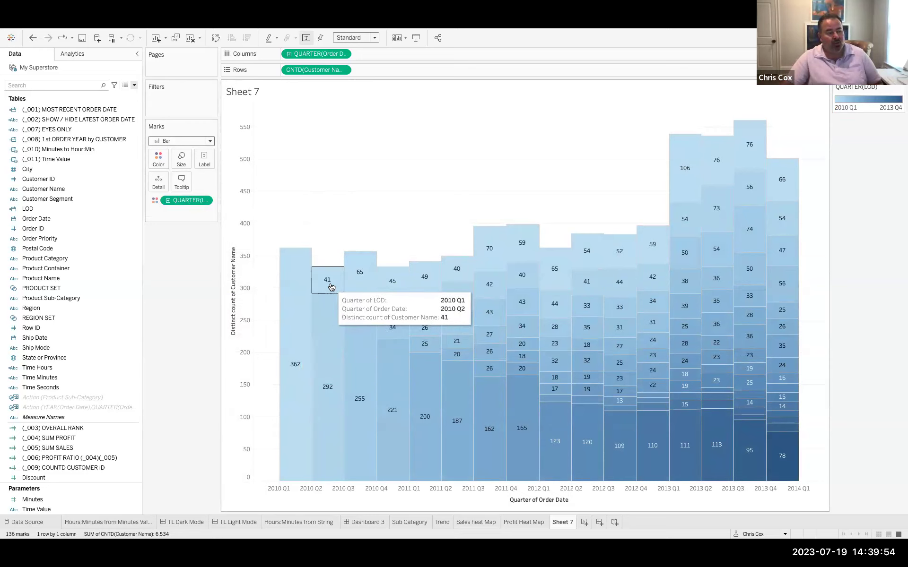
pyautogui.moveTo(332, 367)
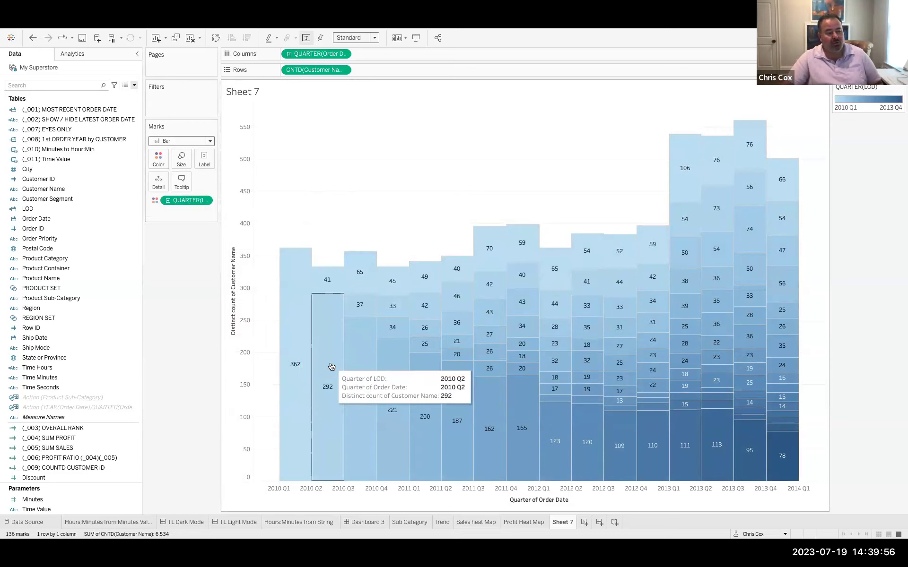
pyautogui.moveTo(531, 435)
pyautogui.moveTo(781, 467)
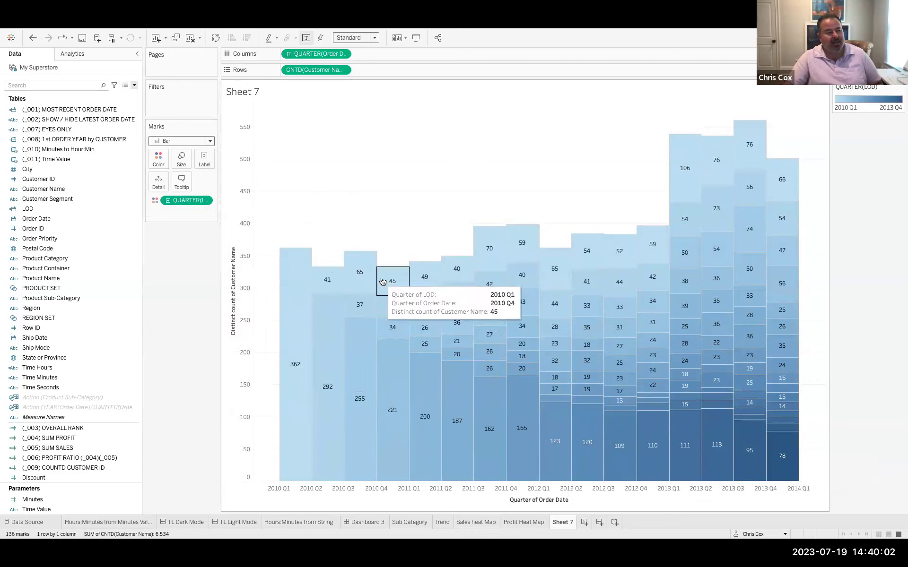
pyautogui.moveTo(429, 346)
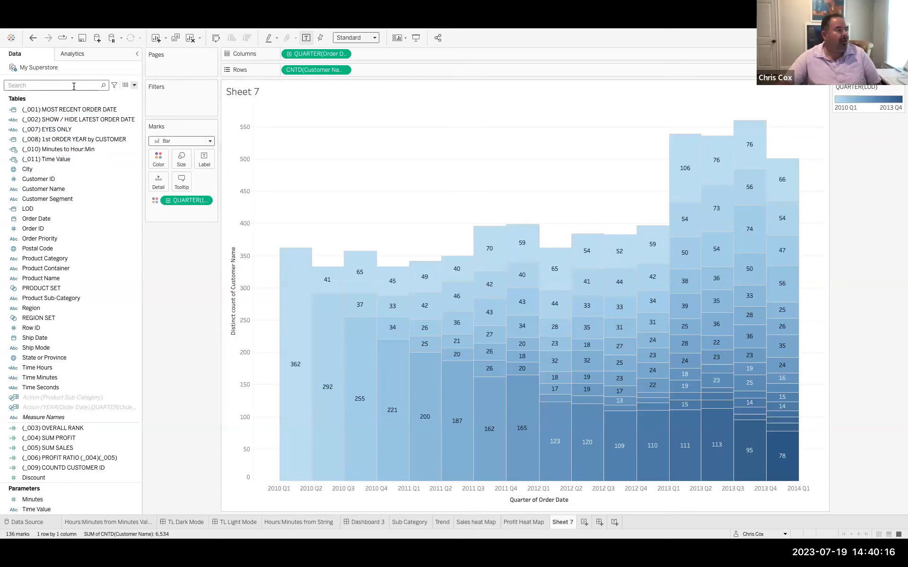
# Step: Open a new Chrome window and search Google for "tableau level of detail"
pyautogui.rightClick(221, 522)
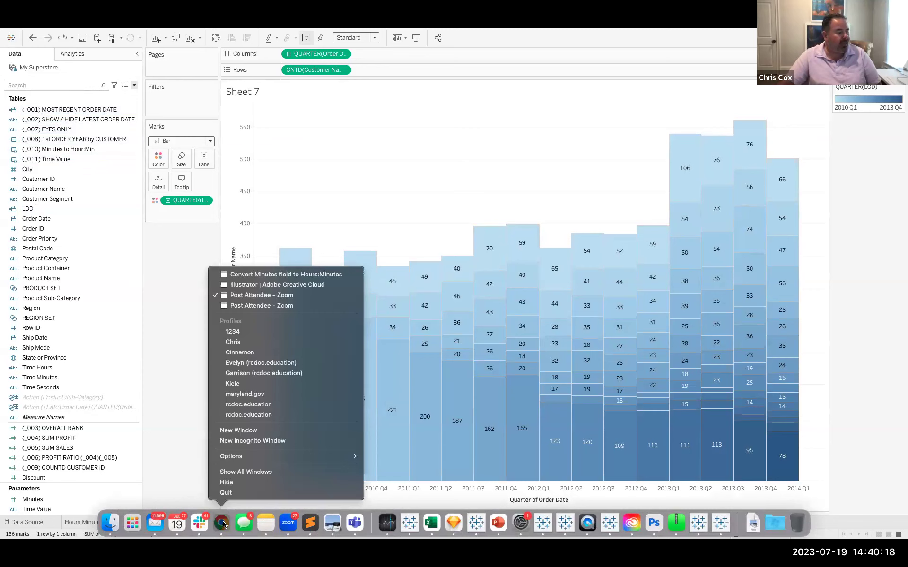
pyautogui.click(261, 430)
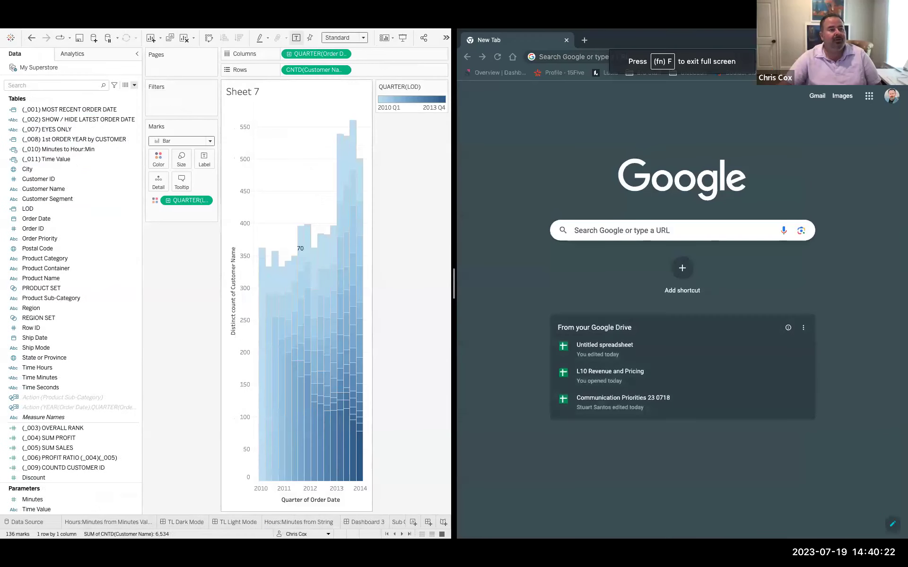
pyautogui.write('tableau level of detail')
pyautogui.press('Return')
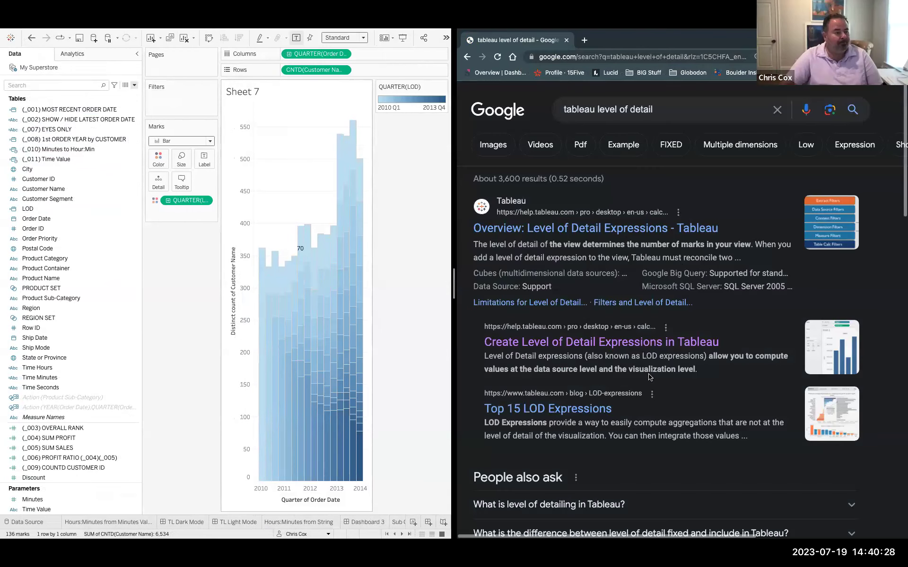
# Step: Look through the search results and open the Tableau article "Top 15 LOD Expressions"
pyautogui.scroll(-9, 670, 384)
pyautogui.scroll(-4, 625, 374)
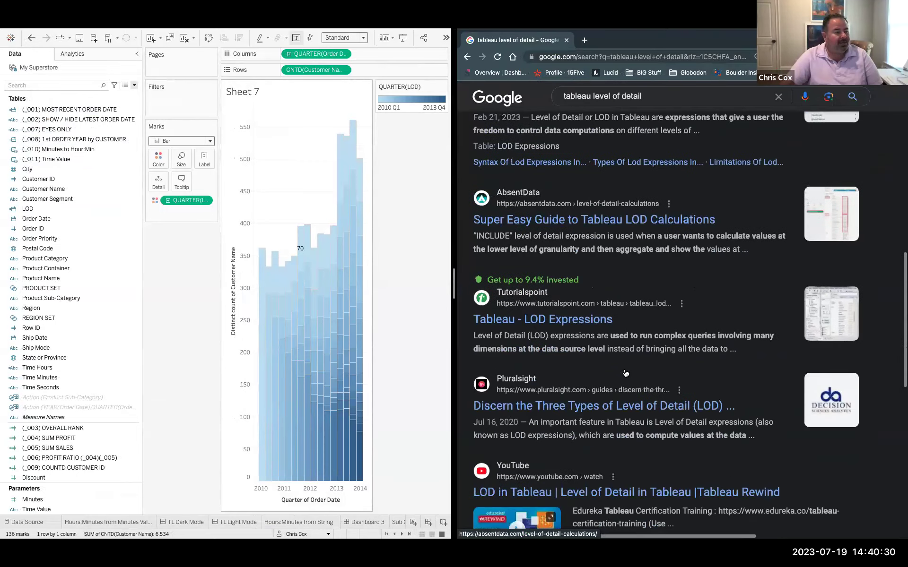
pyautogui.scroll(15, 624, 371)
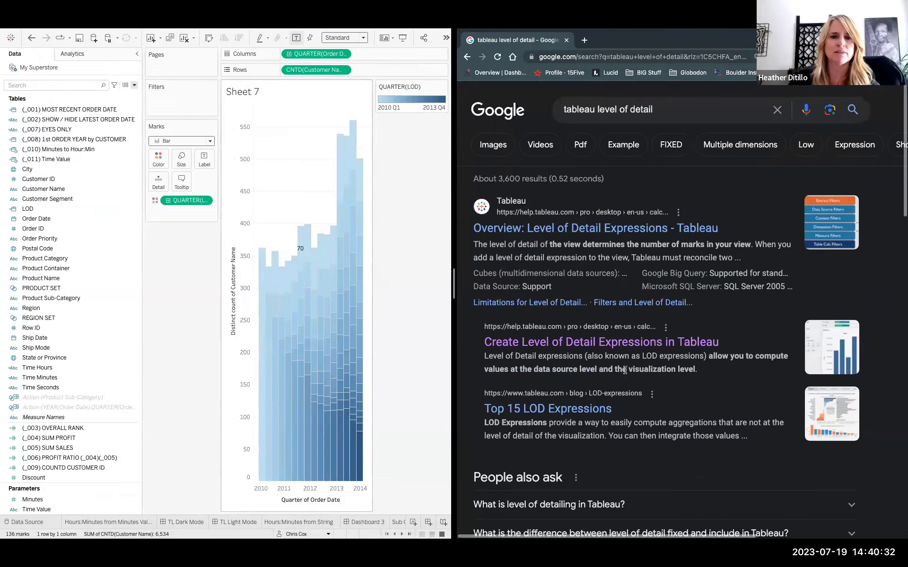
pyautogui.click(571, 405)
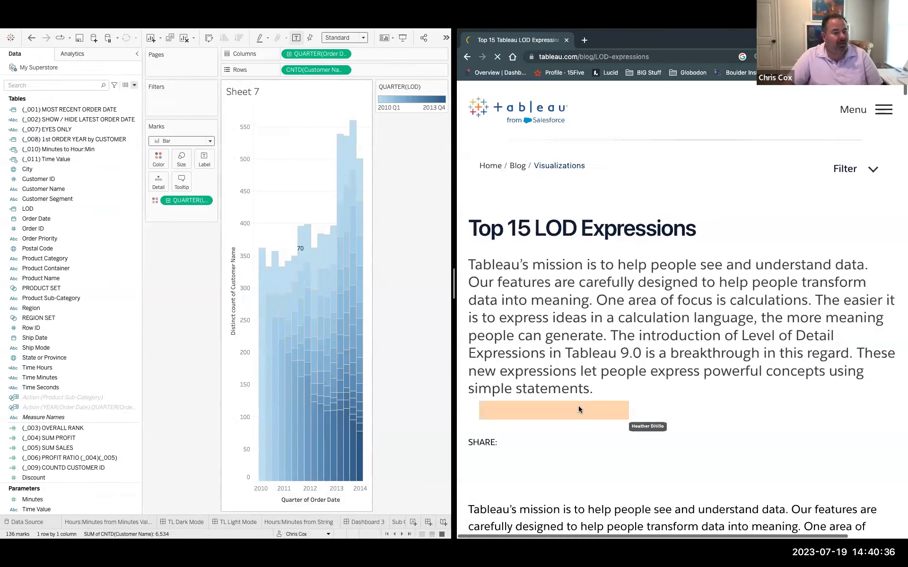
# Step: Find the "Cohort analysis" section in the LOD expressions article and highlight its heading
pyautogui.scroll(-20, 736, 339)
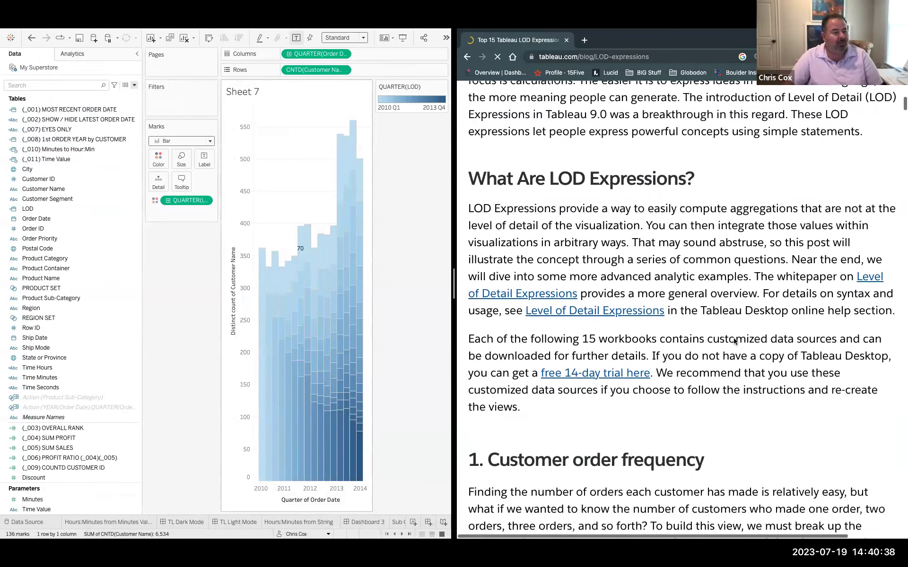
pyautogui.scroll(-6, 654, 308)
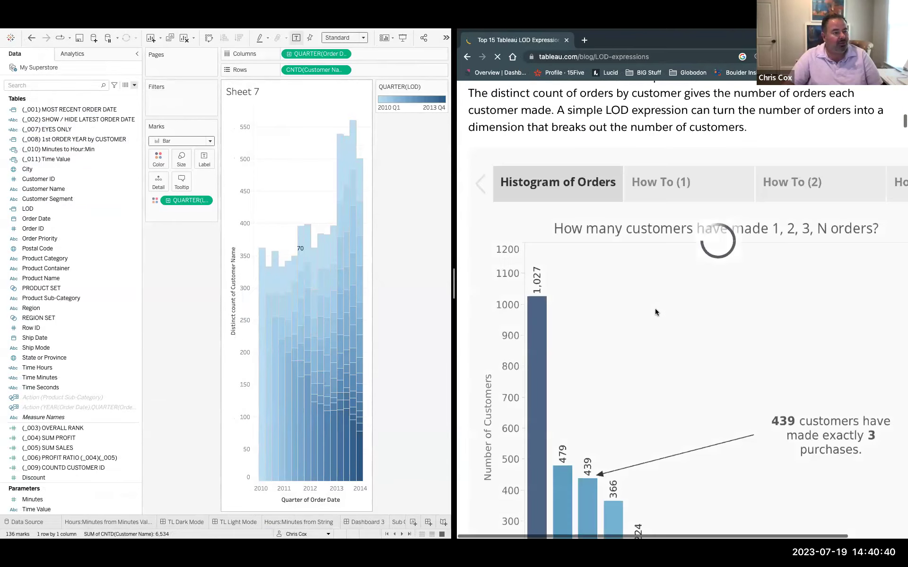
pyautogui.scroll(-2, 678, 320)
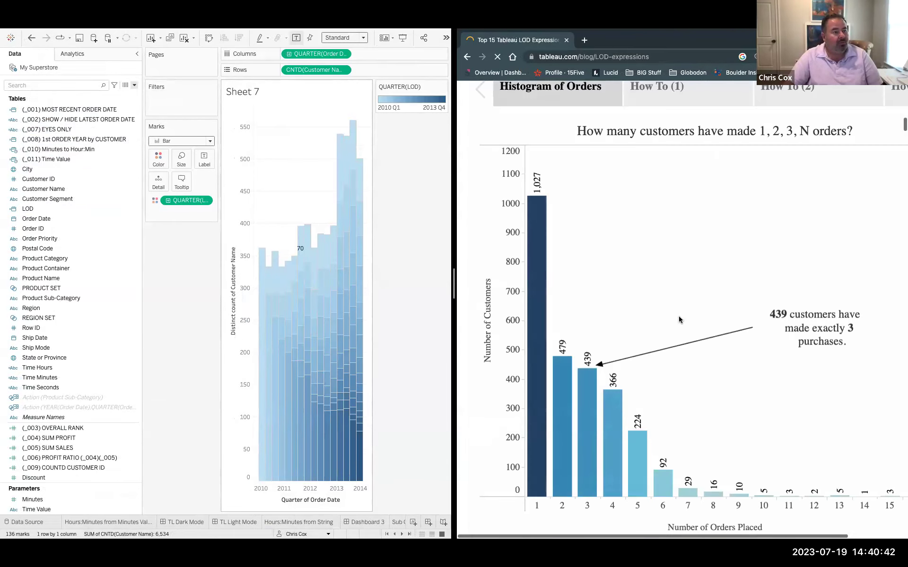
pyautogui.scroll(-10, 679, 320)
pyautogui.scroll(-3, 678, 319)
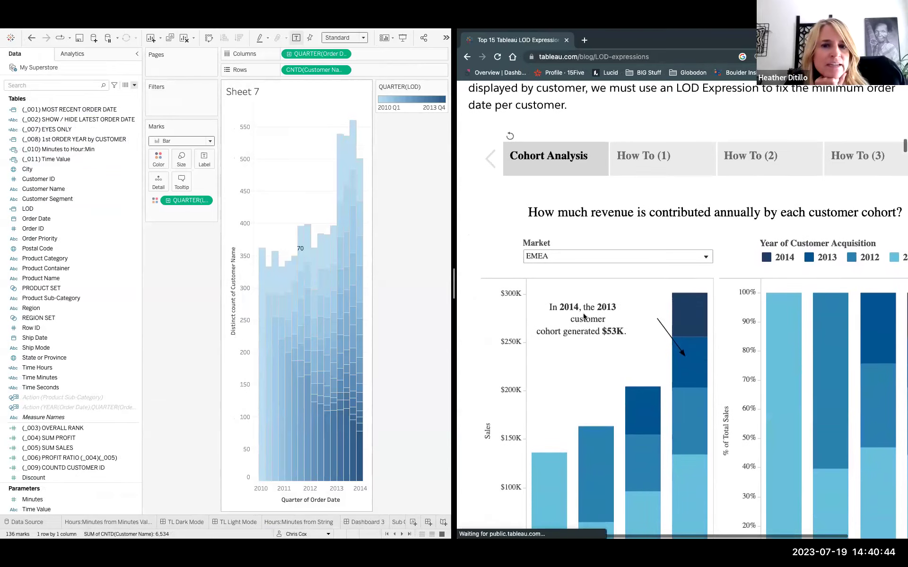
pyautogui.scroll(3, 637, 320)
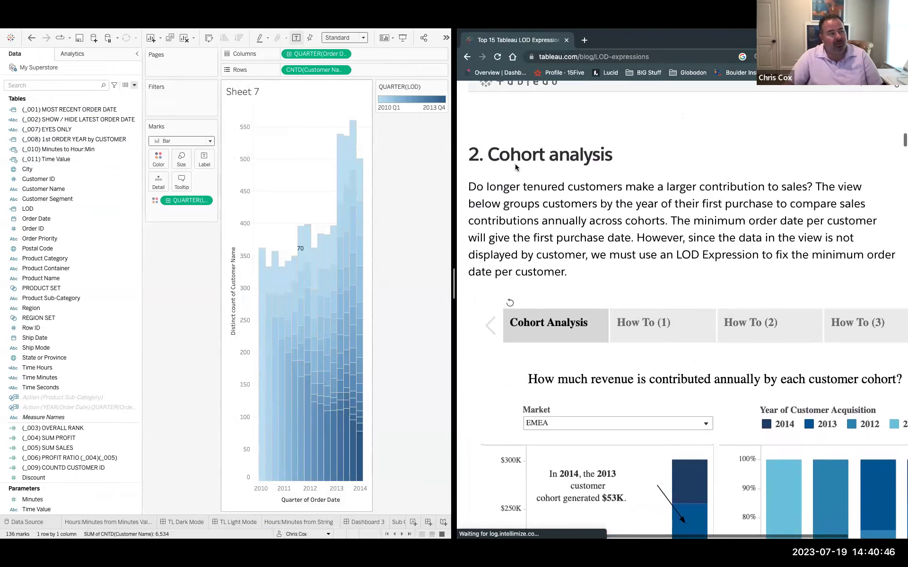
pyautogui.moveTo(490, 158); pyautogui.dragTo(617, 157)
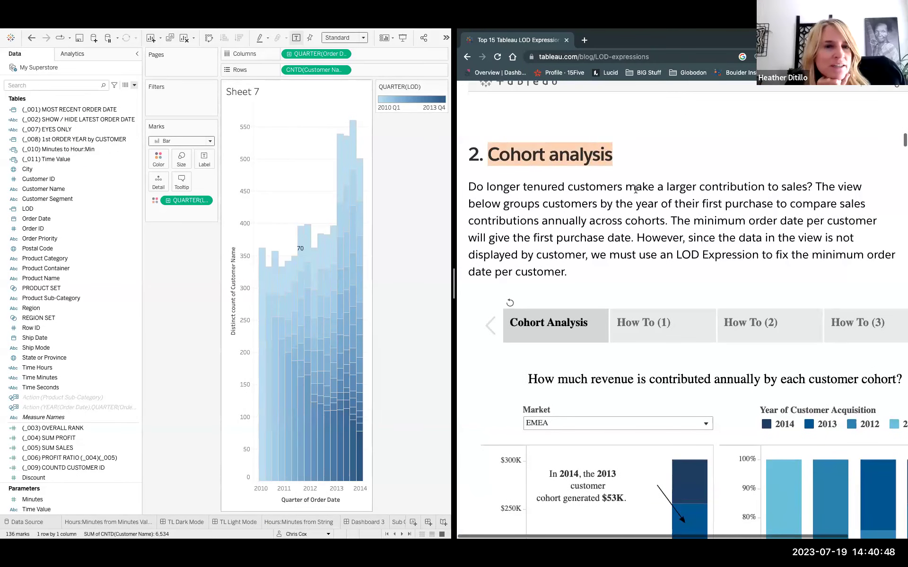
pyautogui.scroll(-2, 614, 204)
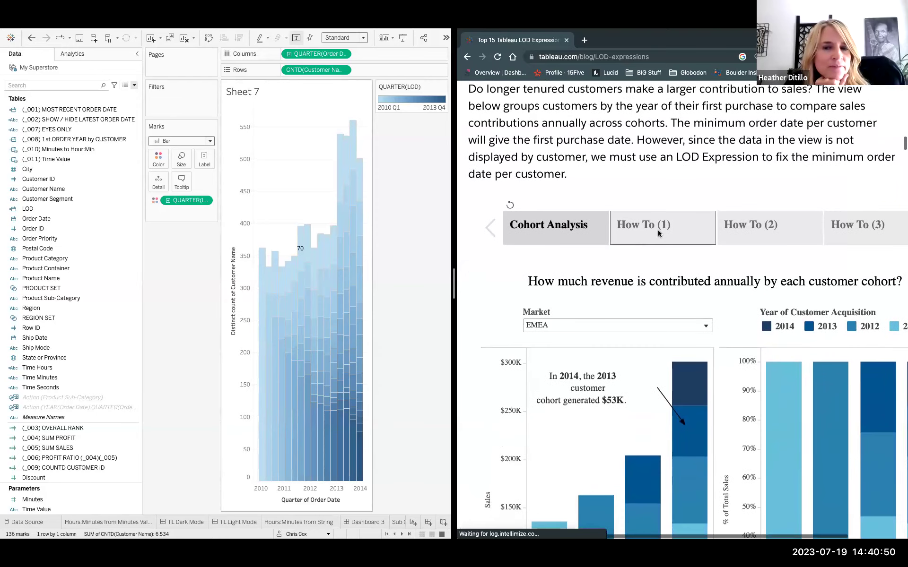
# Step: Review the cohort analysis example's How To (1) formula and How To (2) build instructions
pyautogui.click(658, 231)
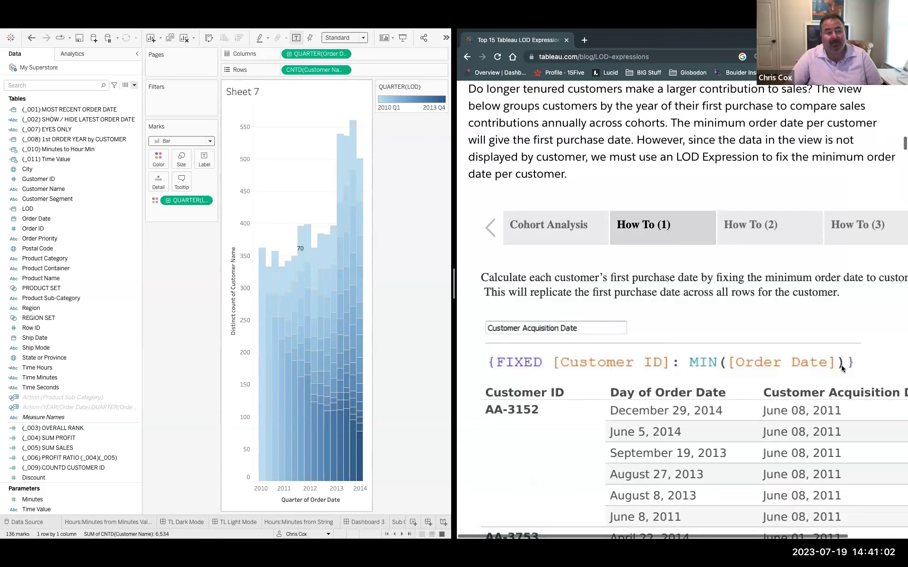
pyautogui.click(728, 238)
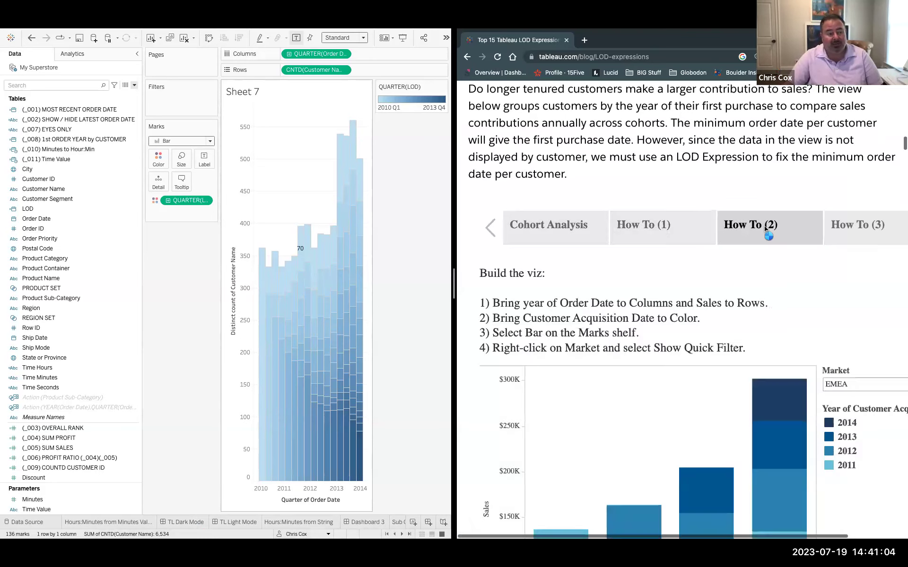
pyautogui.scroll(-3, 783, 275)
pyautogui.moveTo(771, 398)
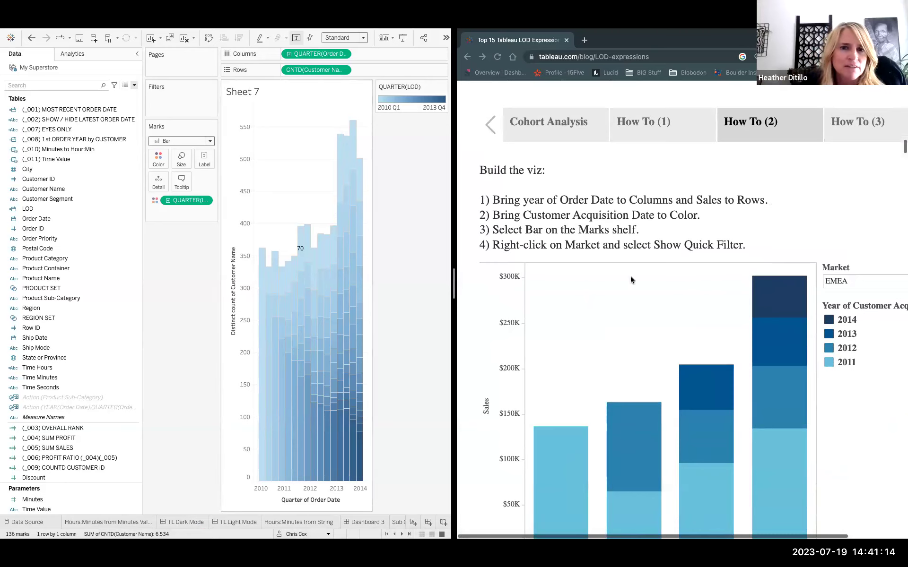
pyautogui.scroll(-3, 631, 280)
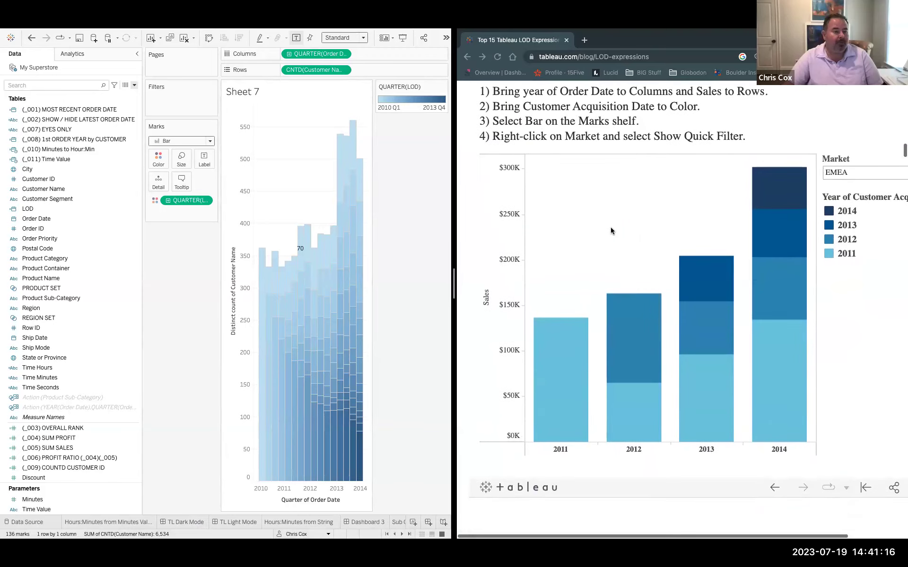
# Step: Copy the web address of the LOD expressions article
pyautogui.scroll(7, 611, 231)
pyautogui.scroll(1, 625, 84)
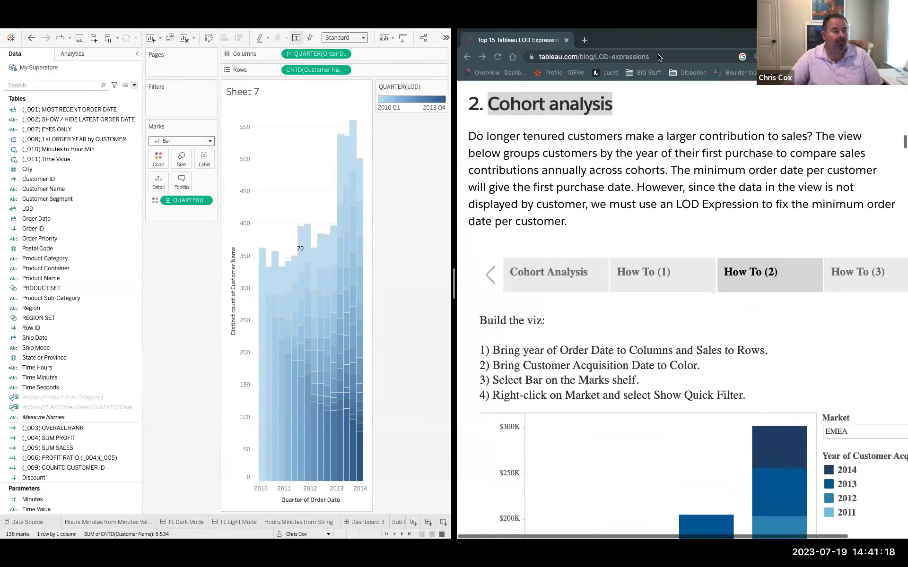
pyautogui.rightClick(629, 56)
pyautogui.click(650, 140)
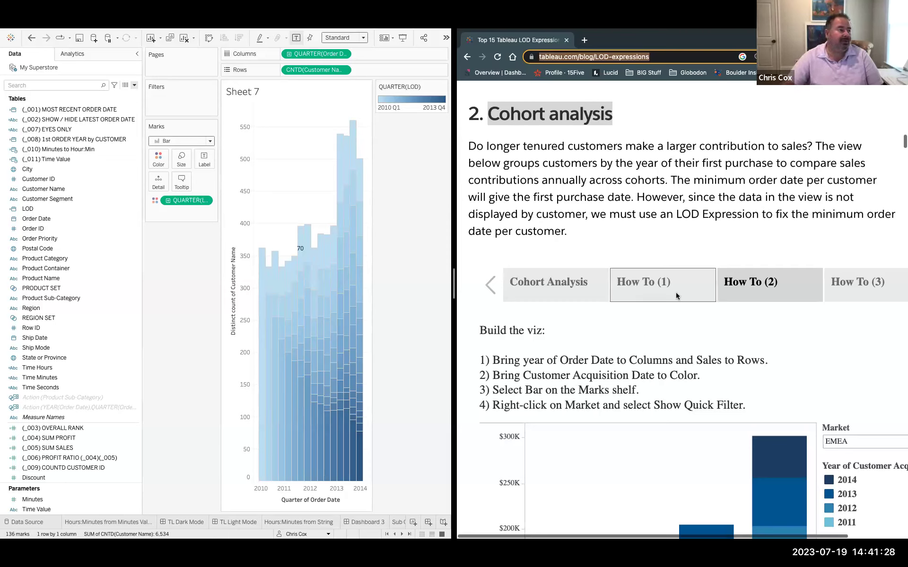
# Step: Add Sheet 7 to Dashboard 3, filling the empty area beside Sub Category and Trend, and remove its Quarter of LOD legend
pyautogui.click(366, 522)
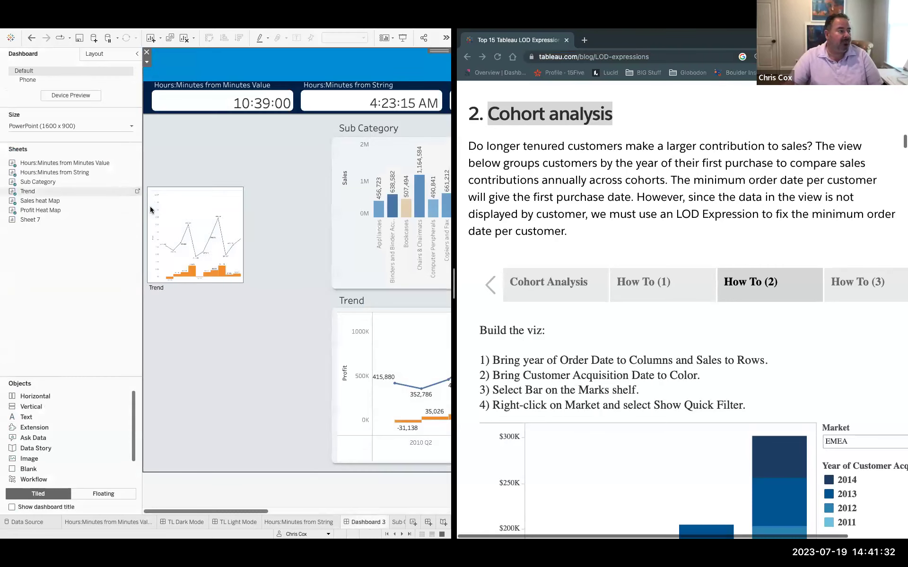
pyautogui.moveTo(49, 219); pyautogui.dragTo(160, 136)
pyautogui.moveTo(260, 280); pyautogui.dragTo(321, 442)
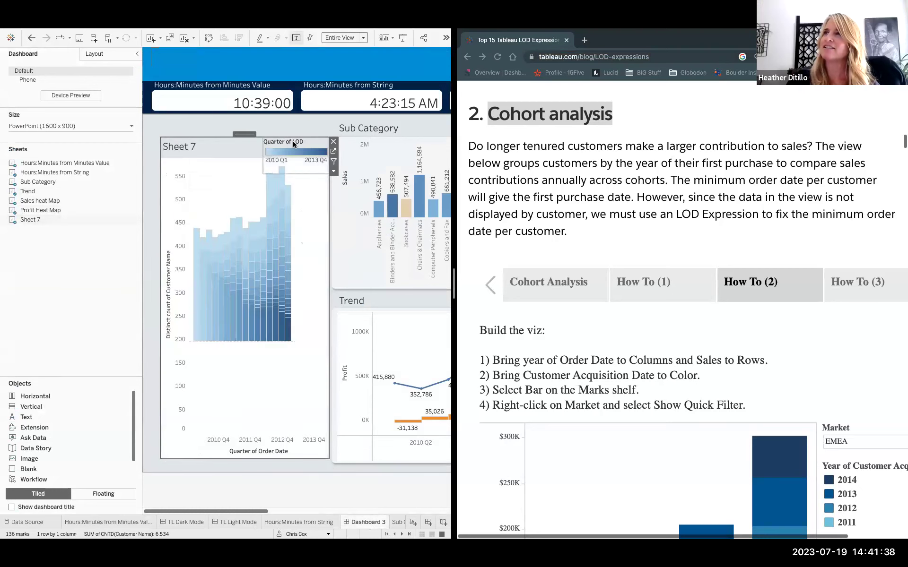
pyautogui.click(335, 142)
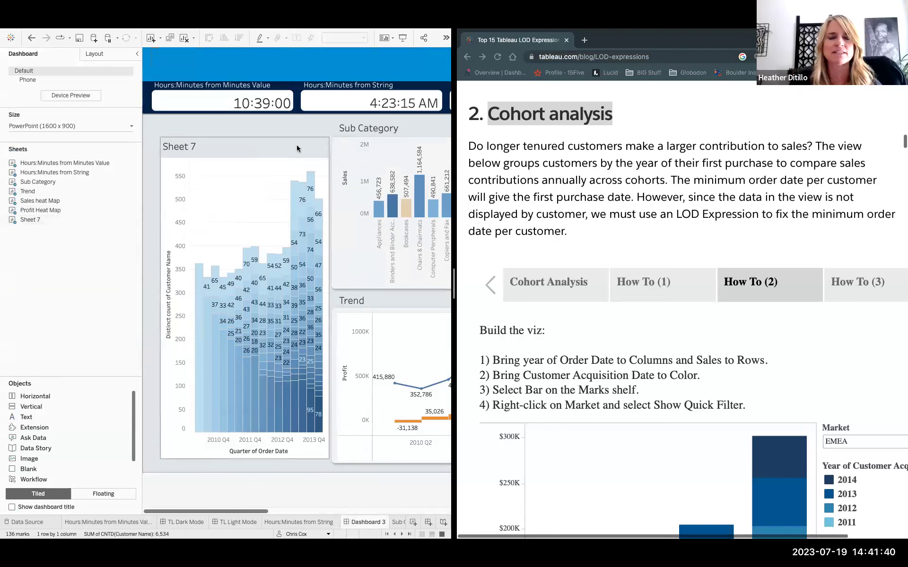
pyautogui.moveTo(152, 152); pyautogui.dragTo(149, 148)
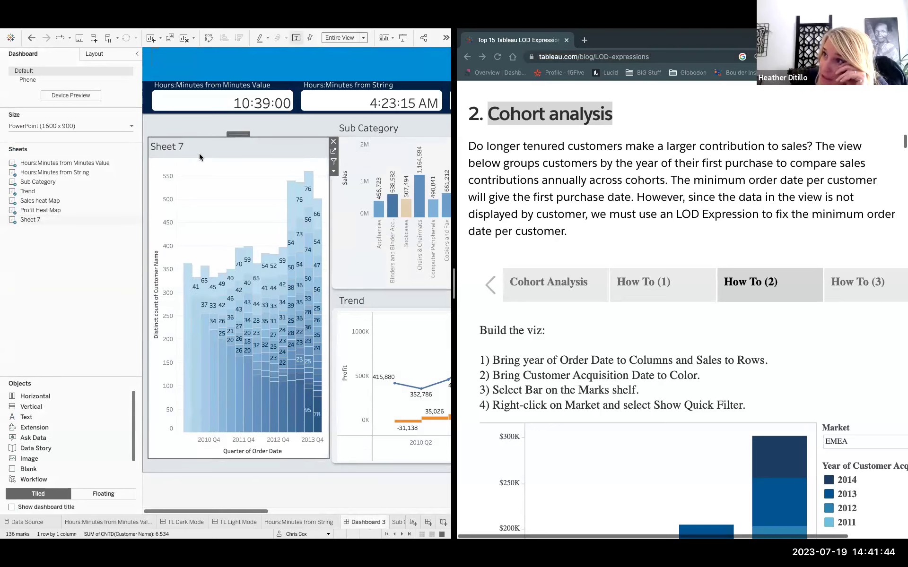
# Step: Hide the distinct customer count axis header of the Sheet 7 chart on Dashboard 3
pyautogui.rightClick(167, 208)
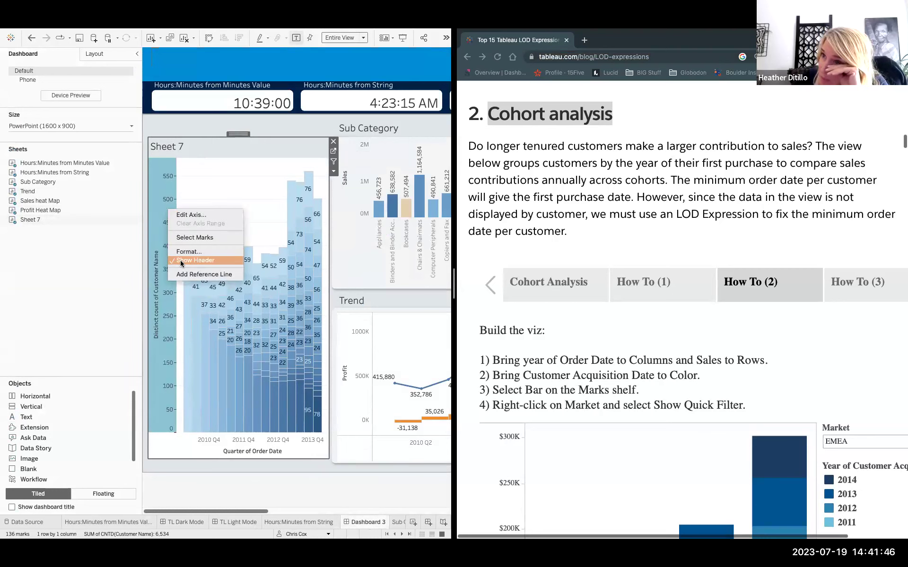
pyautogui.click(181, 260)
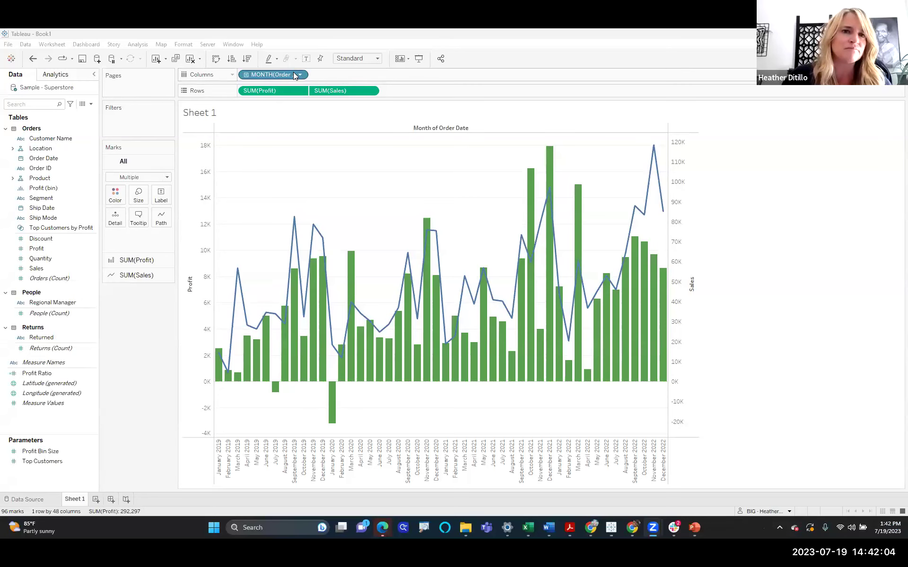
# Step: Convert the month of Order Date on Columns in Book1's Sheet 1 from discrete to continuous
pyautogui.click(299, 75)
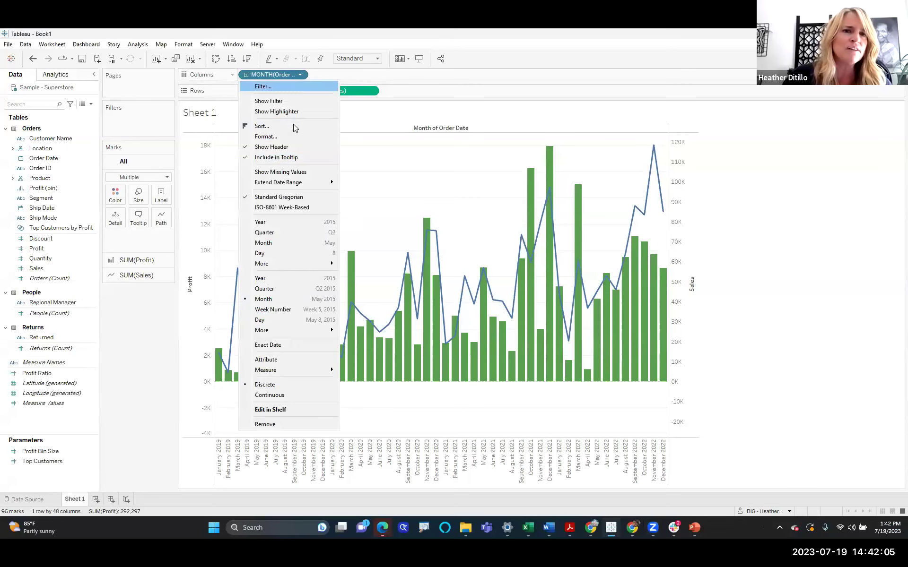
pyautogui.click(275, 388)
pyautogui.click(298, 74)
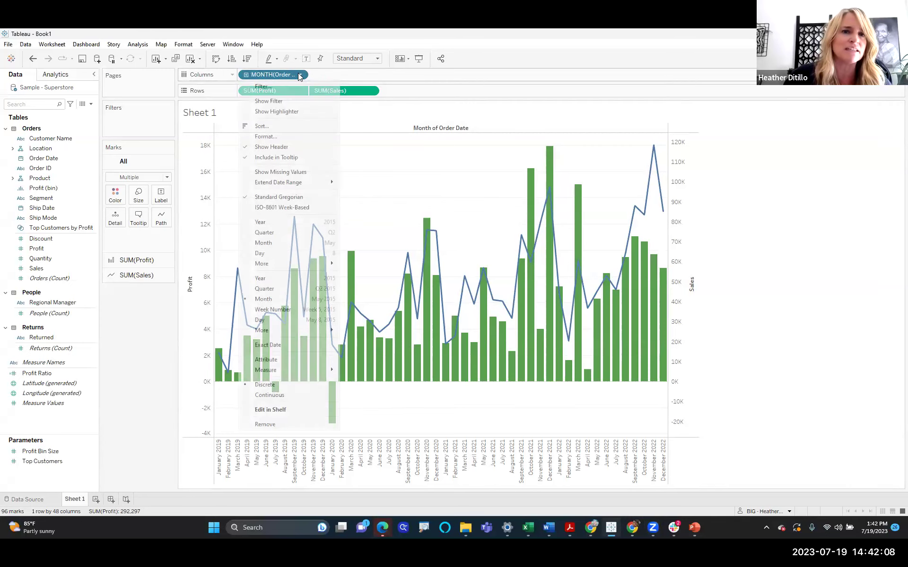
pyautogui.click(274, 395)
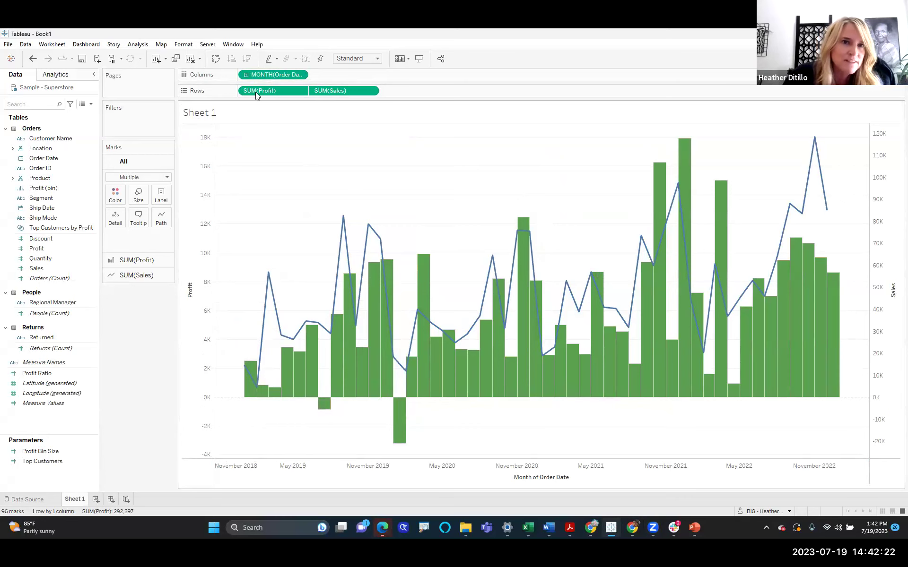
# Step: Review the date part, date value and discrete or continuous options of the Order Date field, marking each group on screen
pyautogui.click(300, 75)
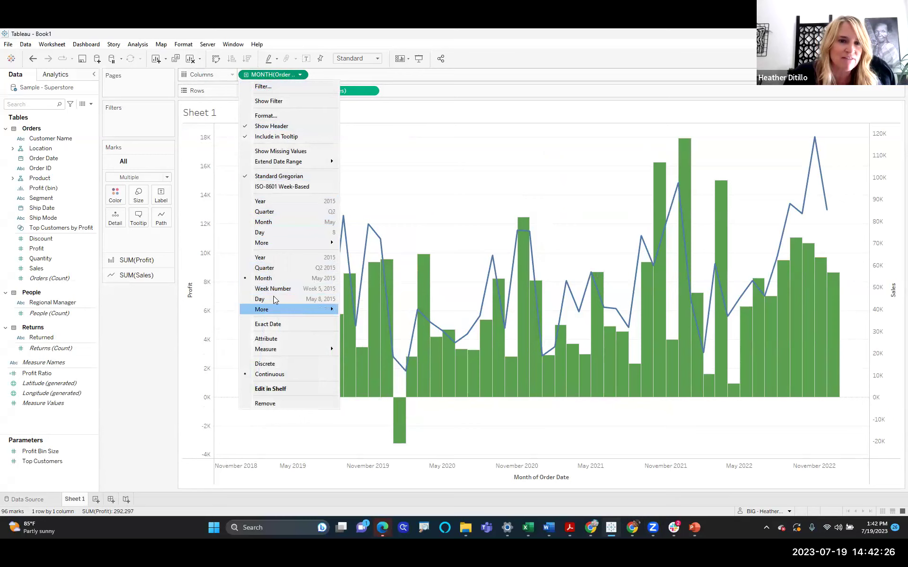
pyautogui.click(275, 258)
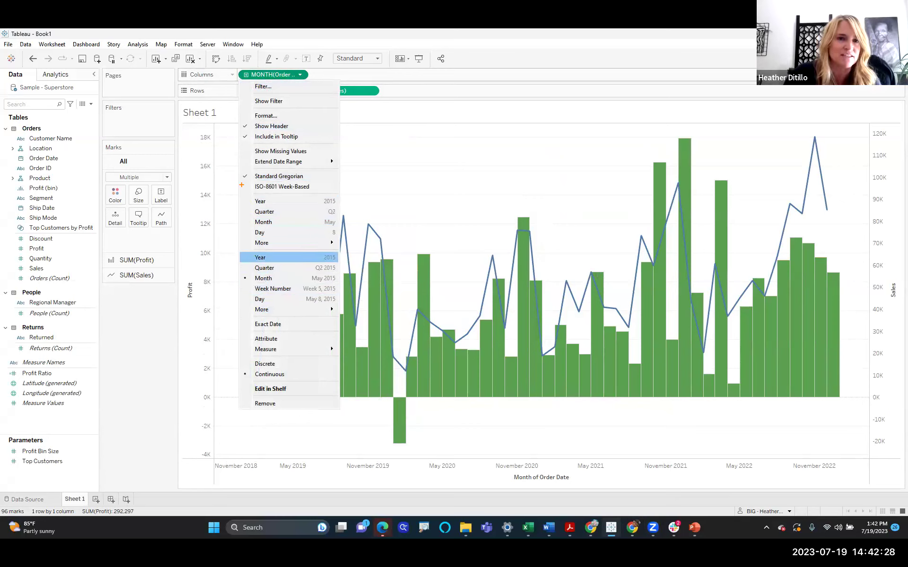
pyautogui.moveTo(238, 190)
pyautogui.mouseDown()
pyautogui.moveTo(324, 250)
pyautogui.moveTo(356, 251)
pyautogui.mouseUp()
pyautogui.moveTo(232, 258)
pyautogui.mouseDown()
pyautogui.moveTo(310, 327)
pyautogui.moveTo(351, 311)
pyautogui.mouseUp()
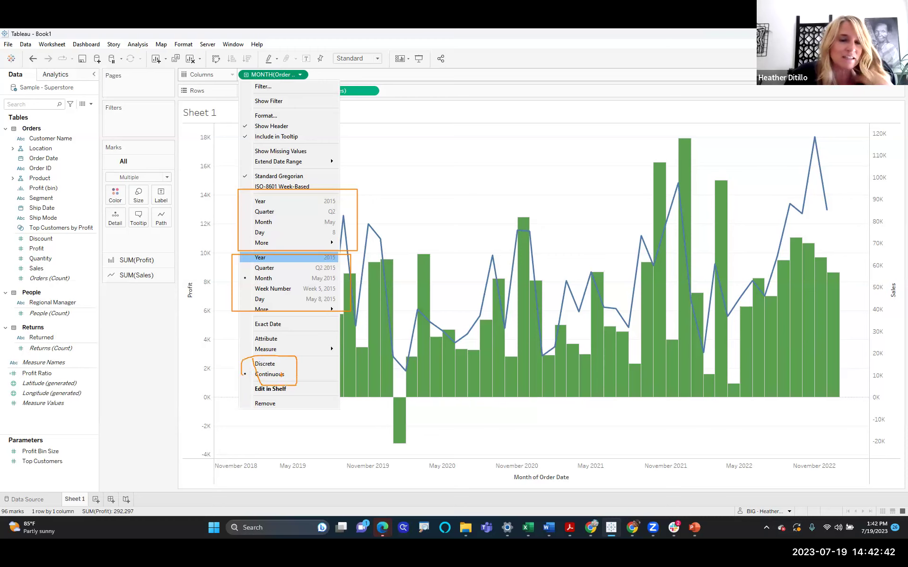
pyautogui.click(290, 372)
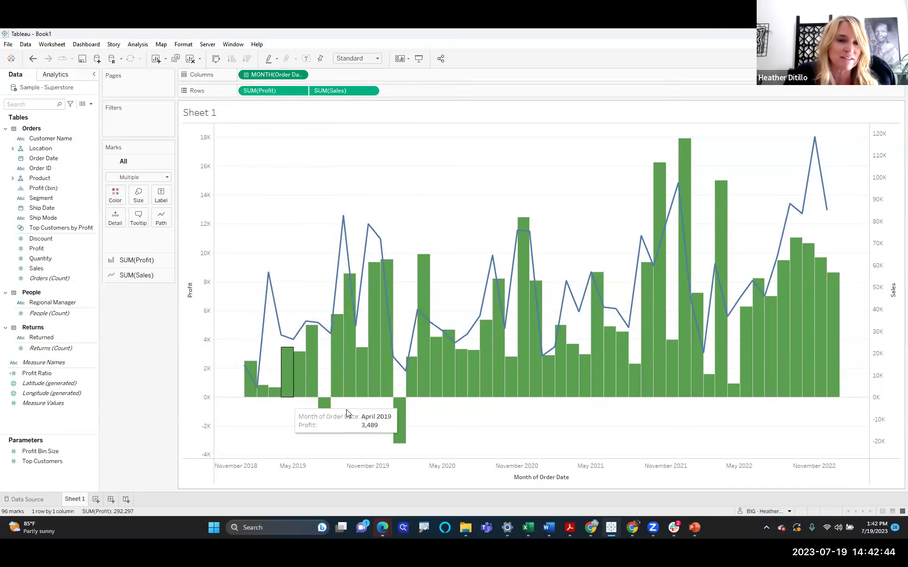
# Step: Make the month of Order Date discrete and select the January, March and September 2019 headers individually before clearing the selection
pyautogui.click(301, 77)
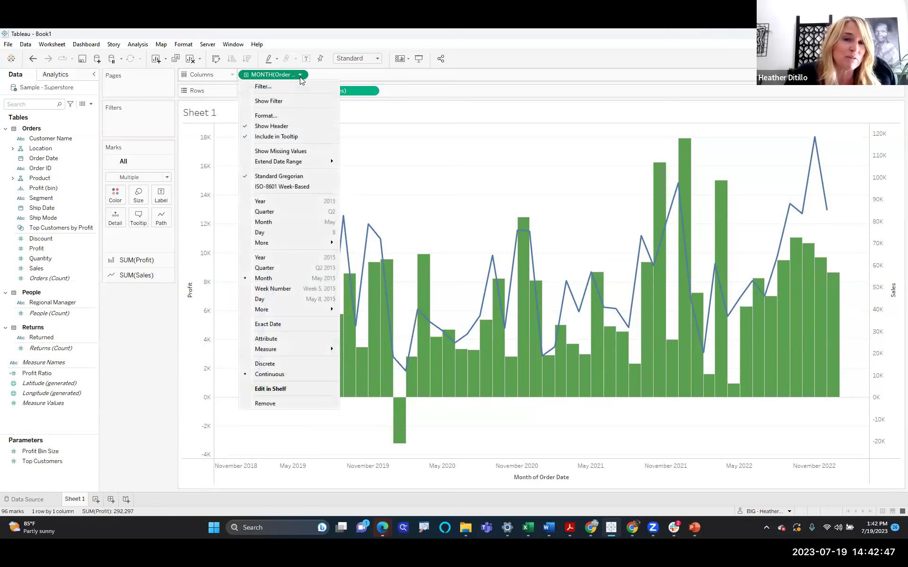
pyautogui.click(285, 363)
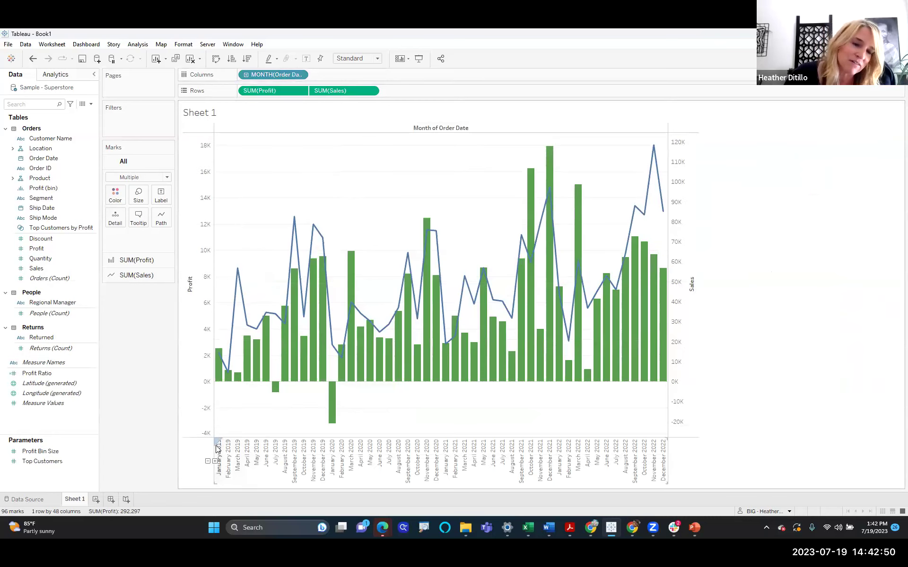
pyautogui.click(218, 448)
pyautogui.click(238, 449)
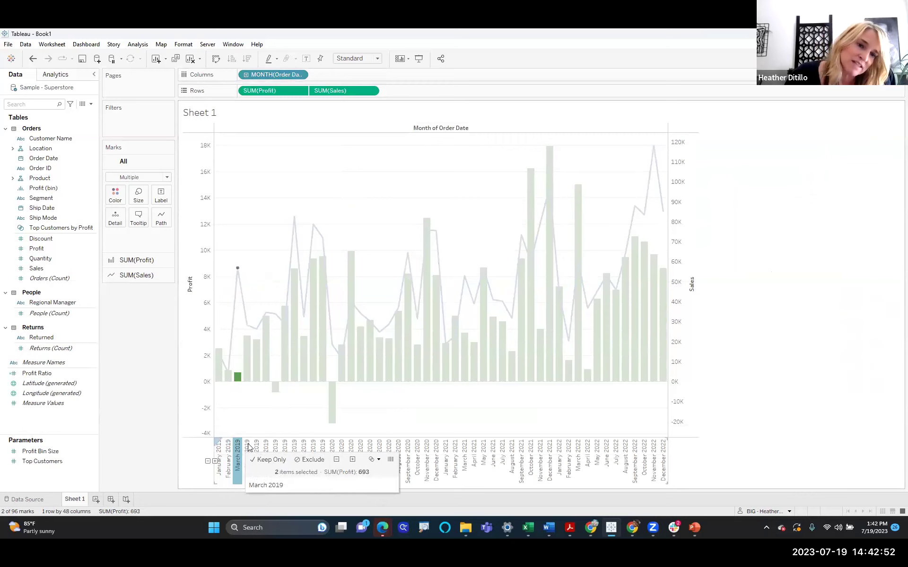
pyautogui.click(294, 454)
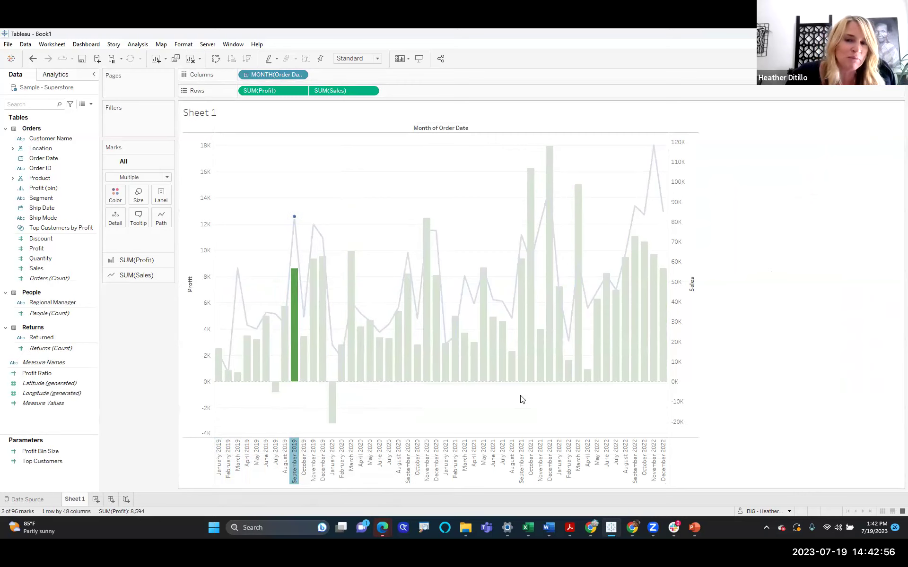
pyautogui.click(731, 375)
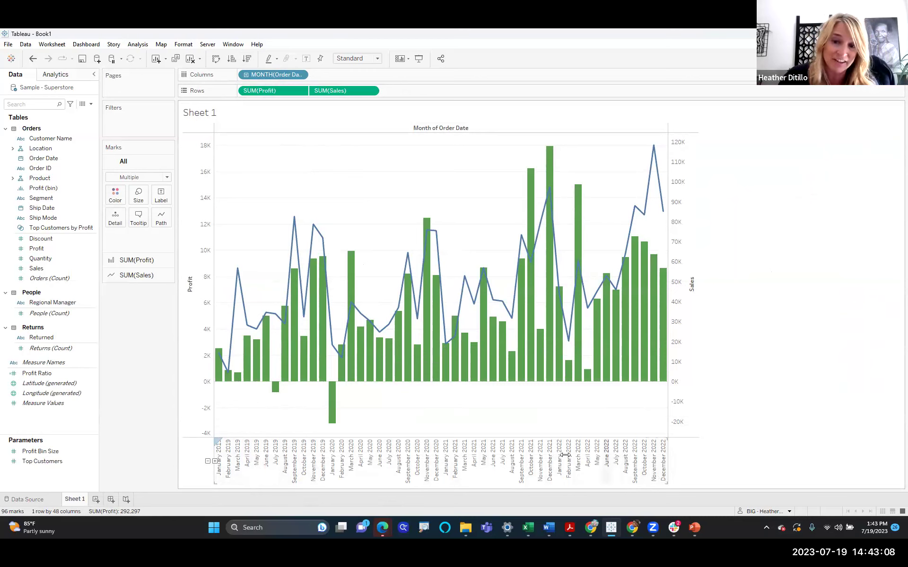
# Step: Switch the month of Order Date to continuous and select its whole date axis
pyautogui.click(300, 74)
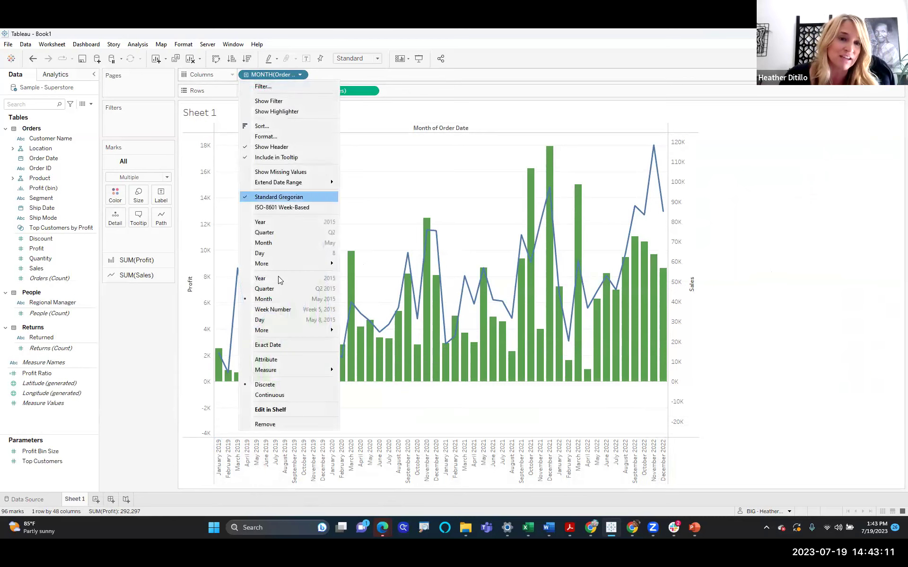
pyautogui.click(274, 396)
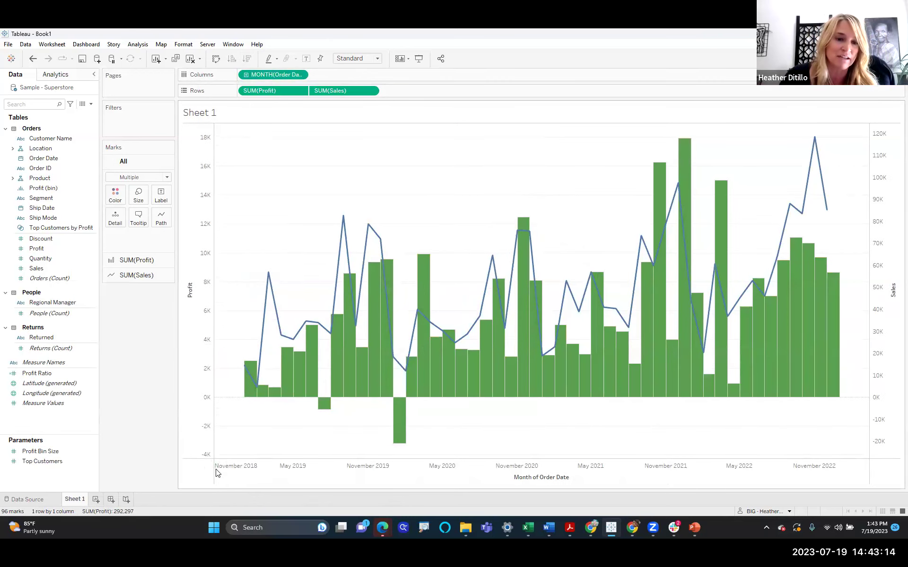
pyautogui.click(217, 473)
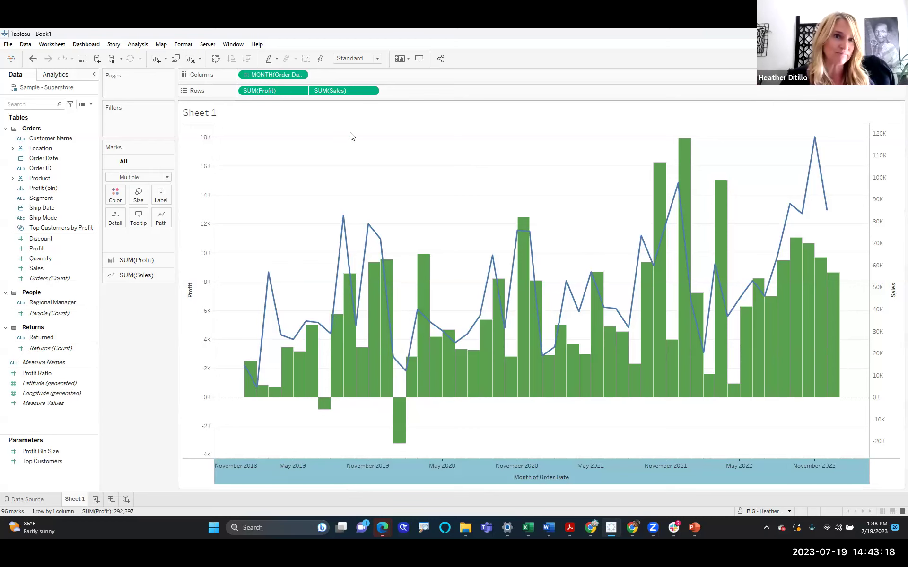
# Step: Return the month of Order Date to discrete, select the January, February and March 2019 headers one by one, and clear the selection
pyautogui.click(300, 75)
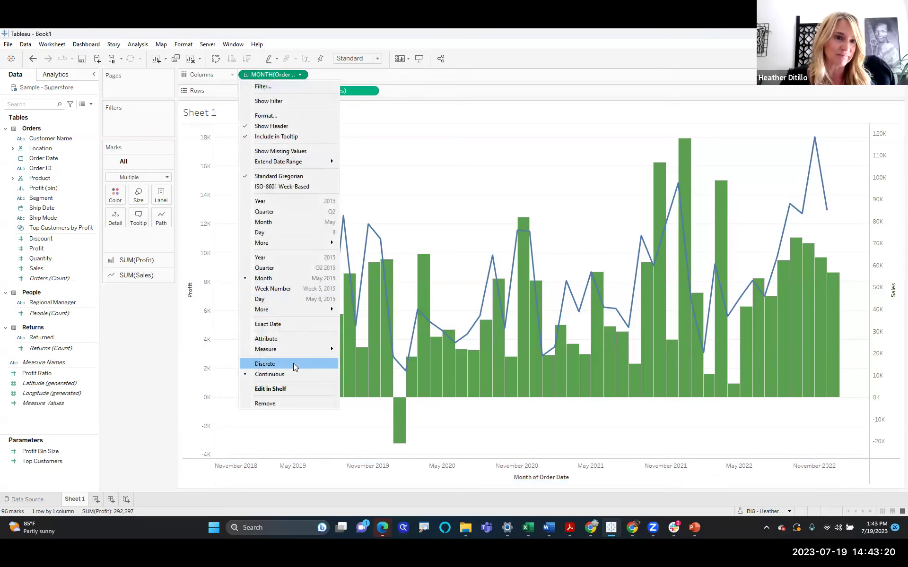
pyautogui.click(293, 364)
pyautogui.click(218, 456)
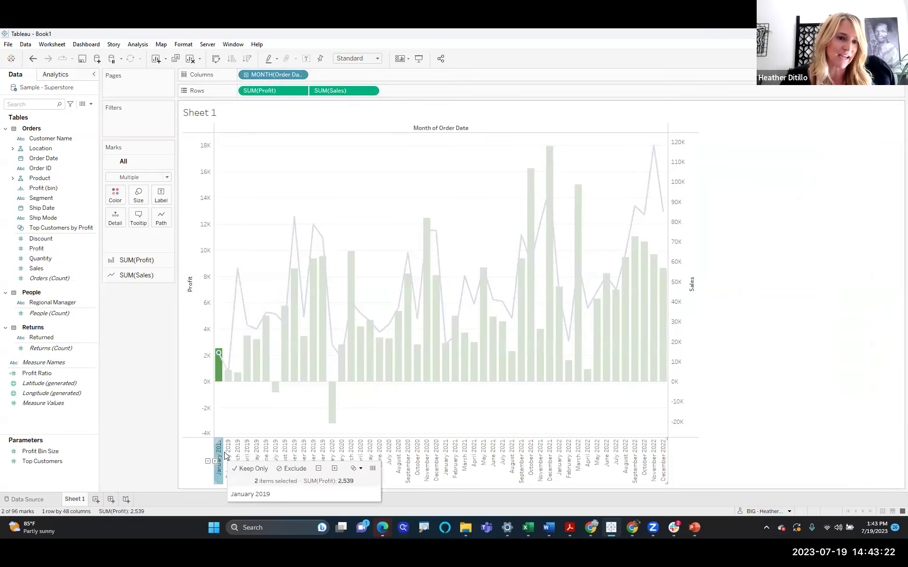
pyautogui.click(228, 456)
pyautogui.click(237, 454)
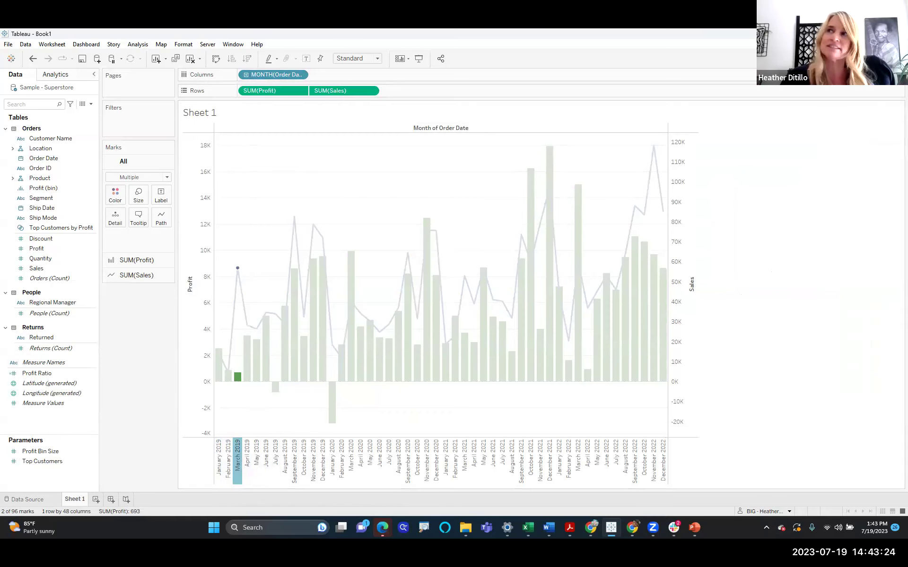
pyautogui.click(735, 112)
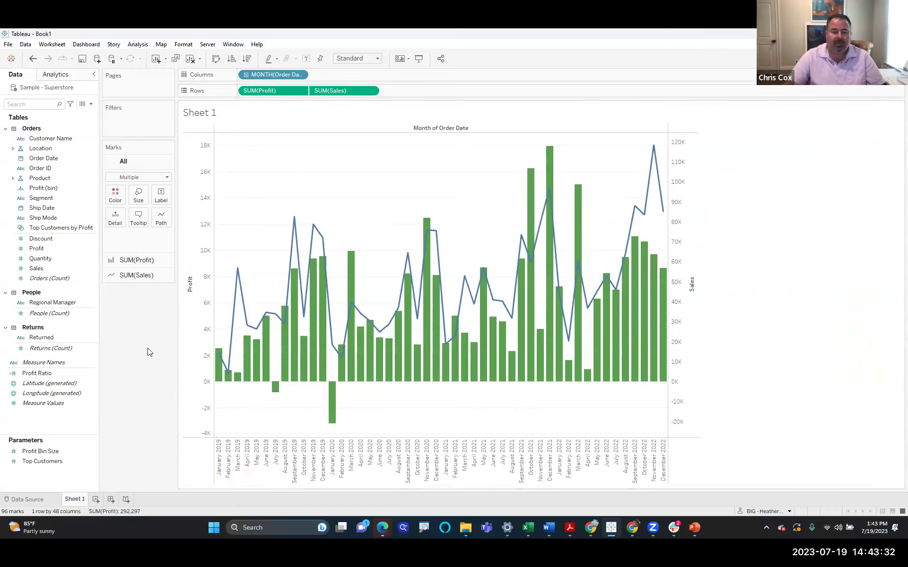
# Step: Sort the Order Date months by Profit in descending order, and re-sort them in ascending order
pyautogui.click(247, 58)
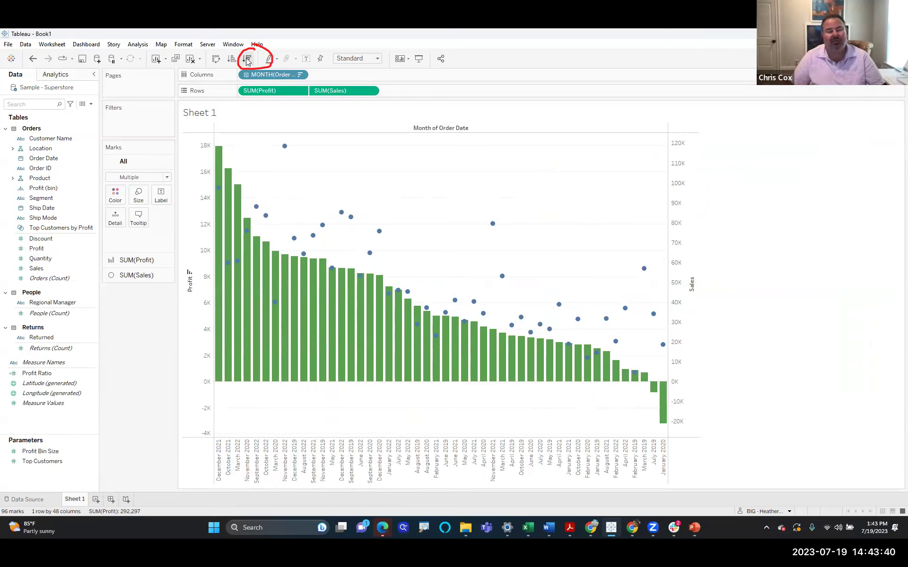
pyautogui.moveTo(303, 263)
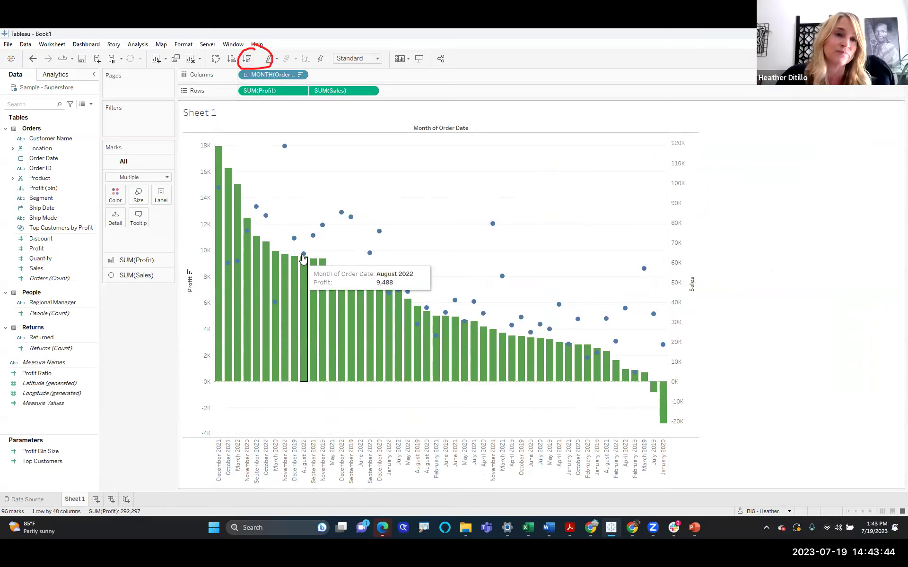
pyautogui.click(231, 59)
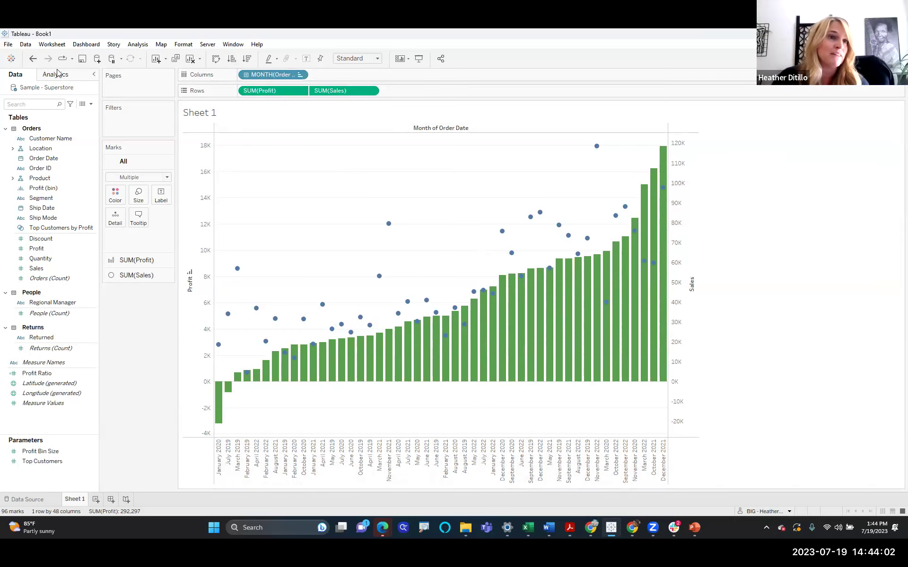
# Step: Undo the descending and ascending Profit sorts on the Order Date months
pyautogui.click(34, 58)
pyautogui.click(34, 58)
pyautogui.click(34, 58)
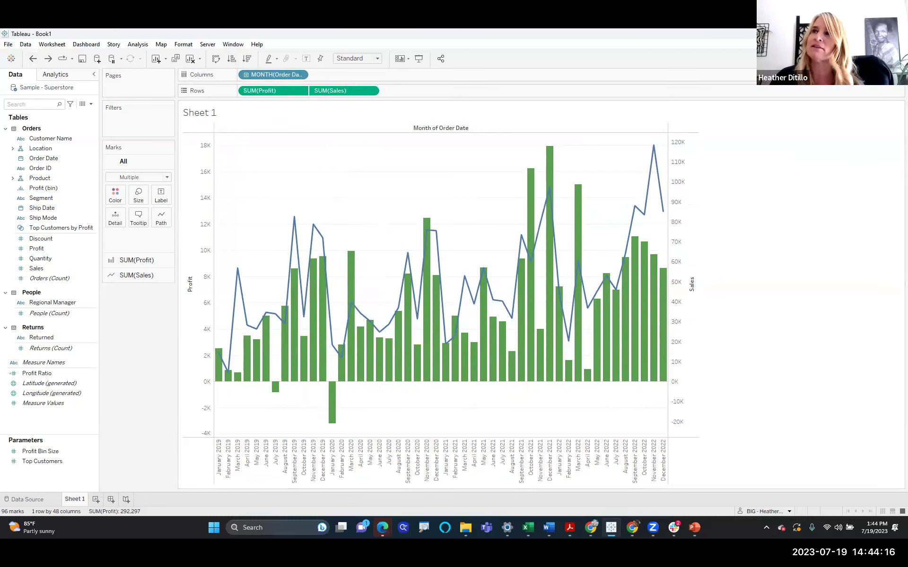
pyautogui.hotkey('alt', 'Tab')
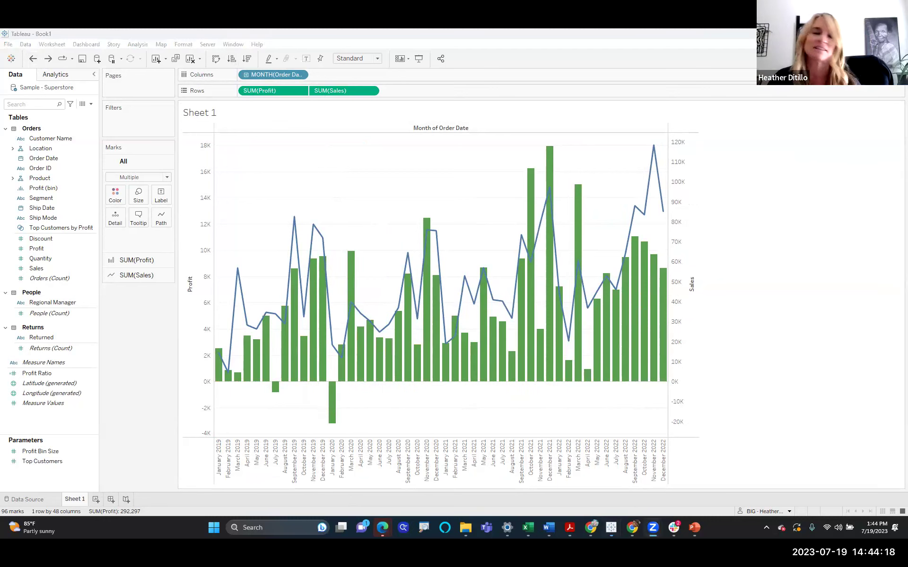
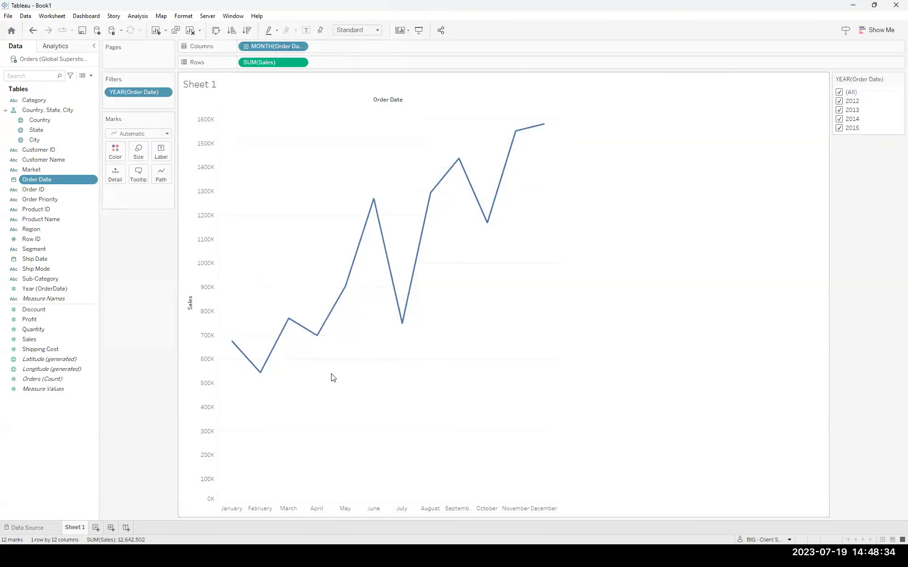
# Step: Change the mark type of the monthly Sales chart to Bar
pyautogui.moveTo(232, 344)
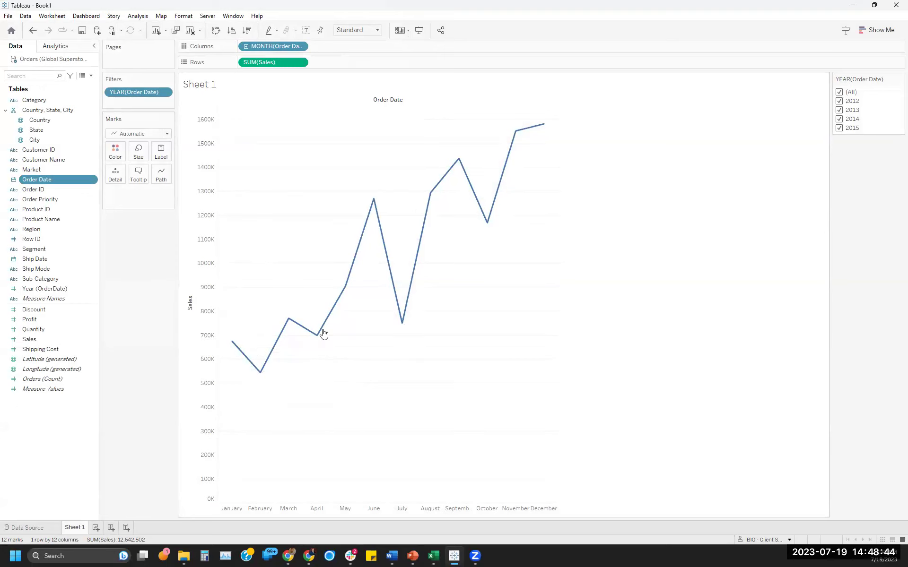
pyautogui.click(158, 135)
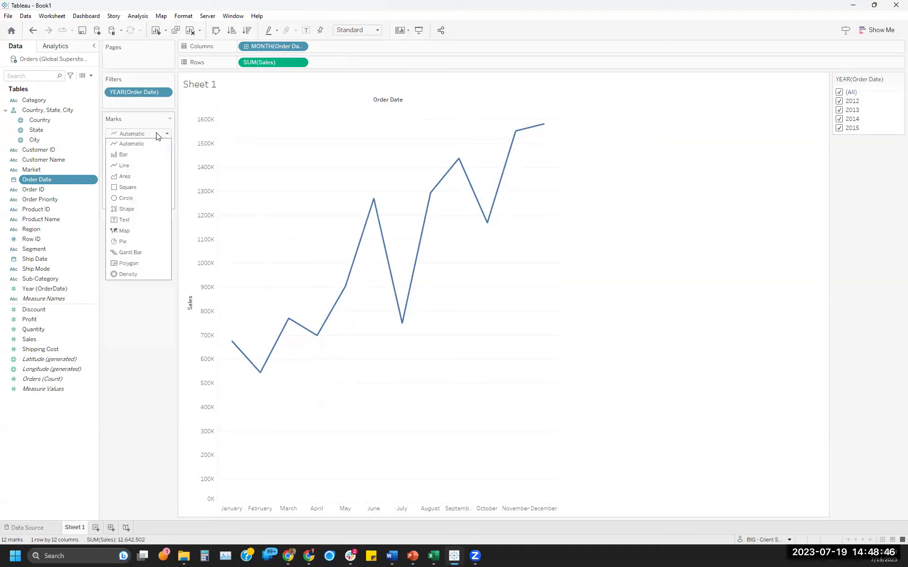
pyautogui.click(146, 155)
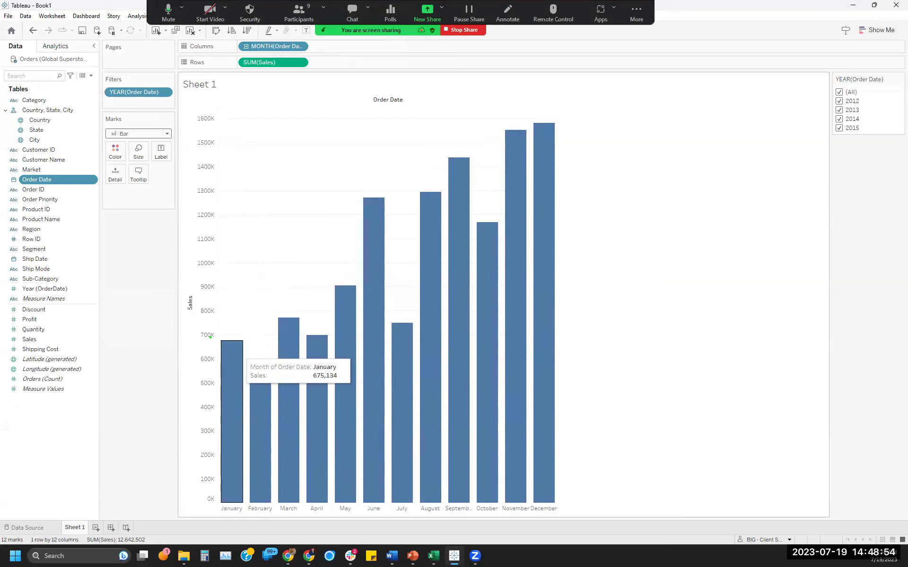
# Step: Annotate the top of the January bar with a line and arrow, box the YEAR(Order Date) filter, and clear the markings
pyautogui.moveTo(212, 340); pyautogui.dragTo(262, 339)
pyautogui.moveTo(815, 65); pyautogui.dragTo(881, 150)
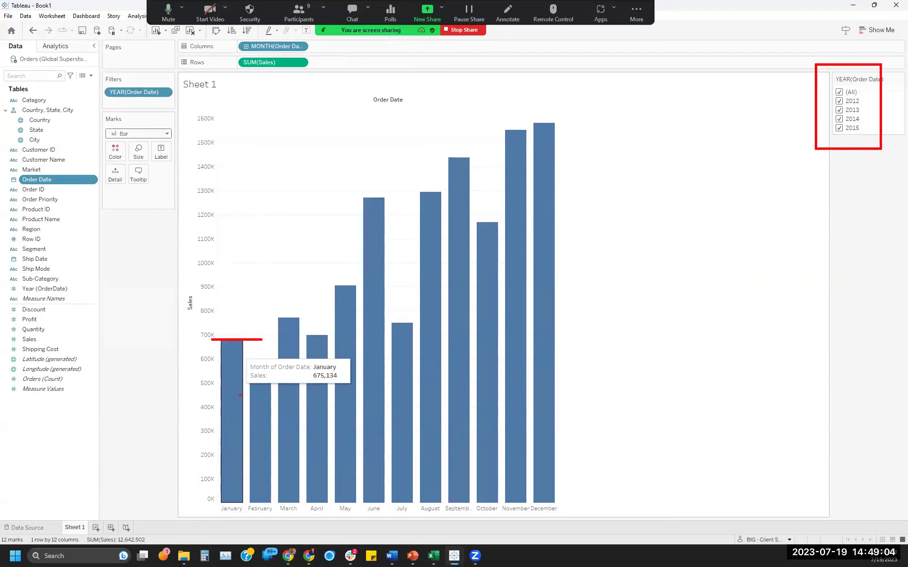
pyautogui.moveTo(227, 349); pyautogui.dragTo(300, 196)
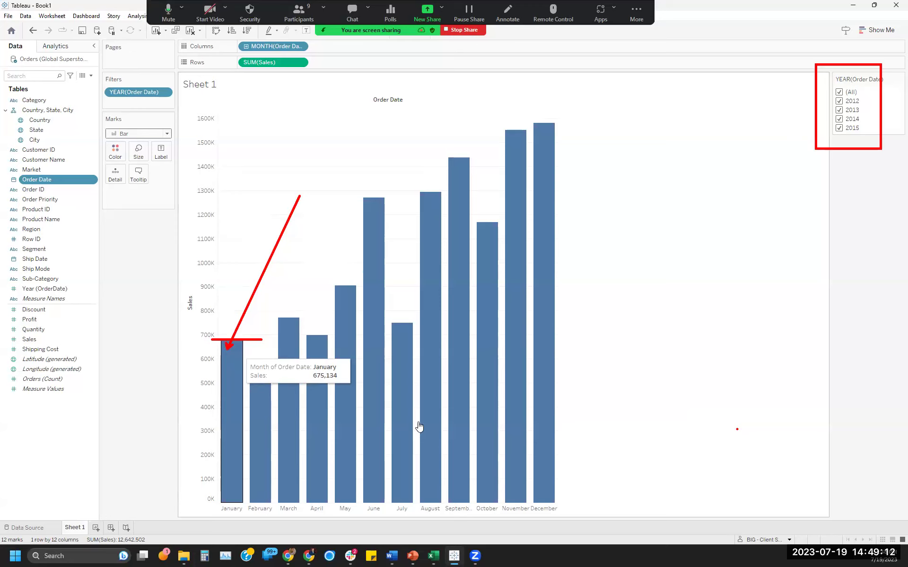
pyautogui.hotkey('alt', 's')
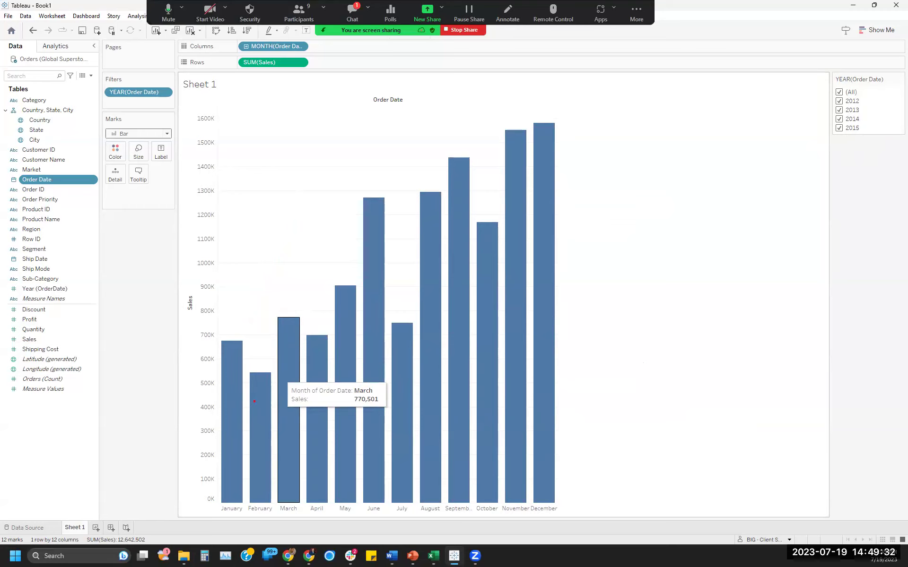
# Step: Set the mark type of the monthly Sales chart back to Automatic
pyautogui.click(164, 135)
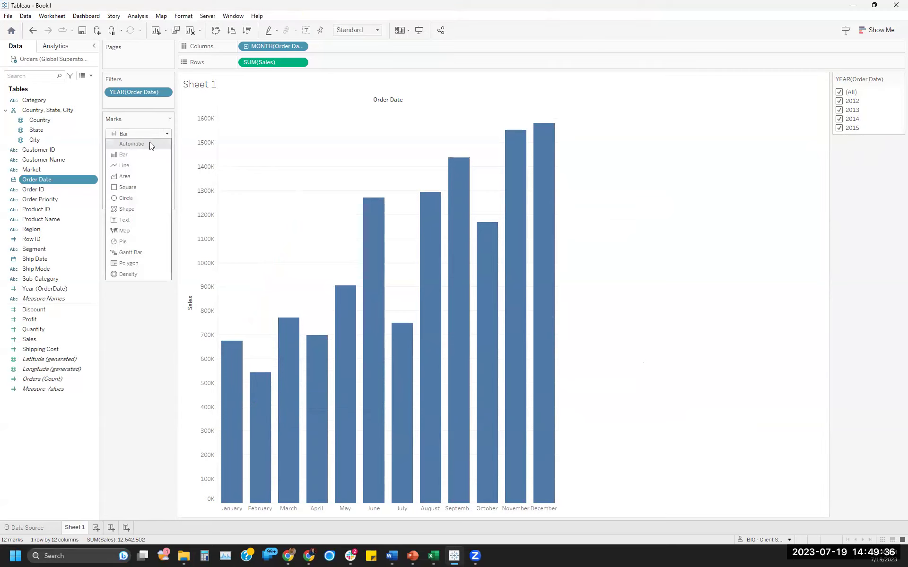
pyautogui.click(149, 144)
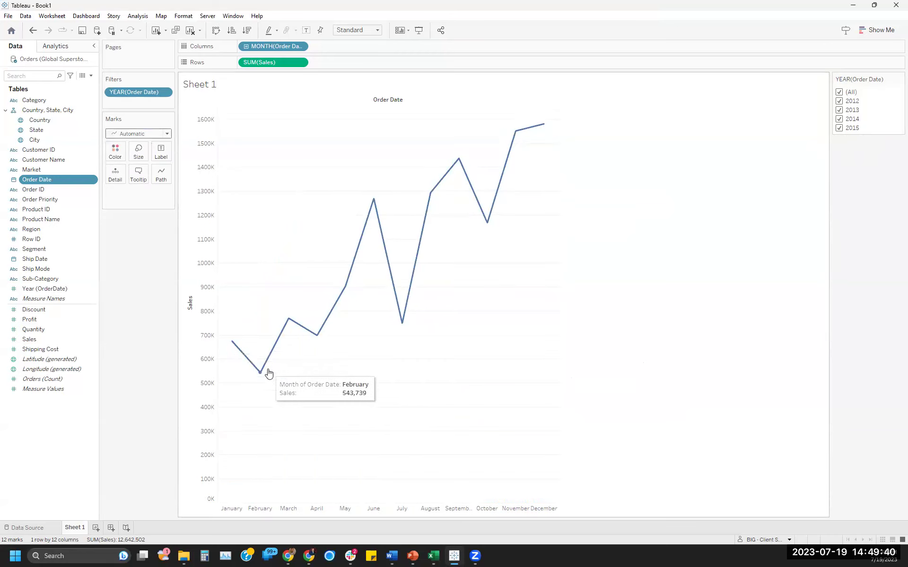
# Step: Select the January, February and March points together on the monthly Sales line
pyautogui.click(233, 344)
pyautogui.keyDown('ctrl'); pyautogui.click(261, 373); pyautogui.keyUp('ctrl')
pyautogui.keyDown('ctrl'); pyautogui.click(288, 319); pyautogui.keyUp('ctrl')
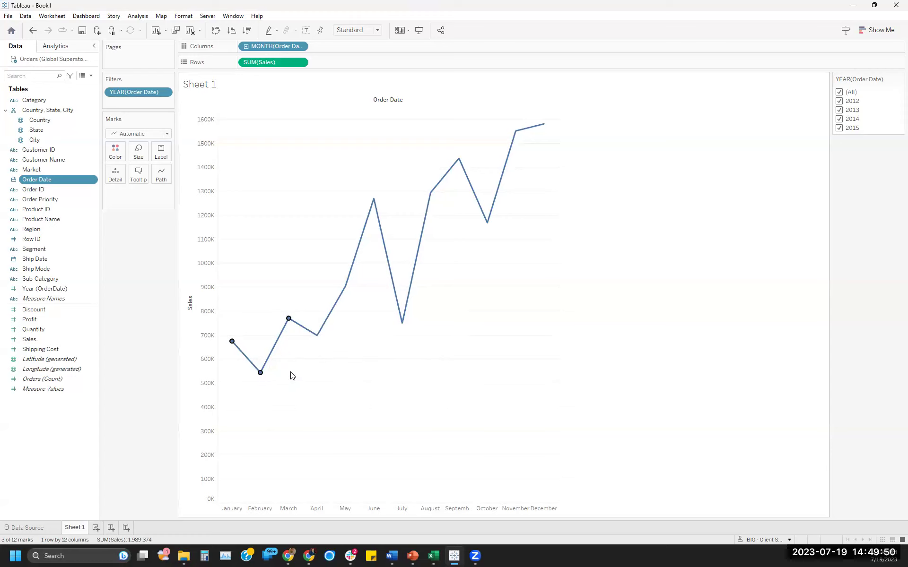
# Step: Clear the point selection and switch the monthly Sales line chart to the Bar mark type
pyautogui.click(156, 278)
pyautogui.click(166, 134)
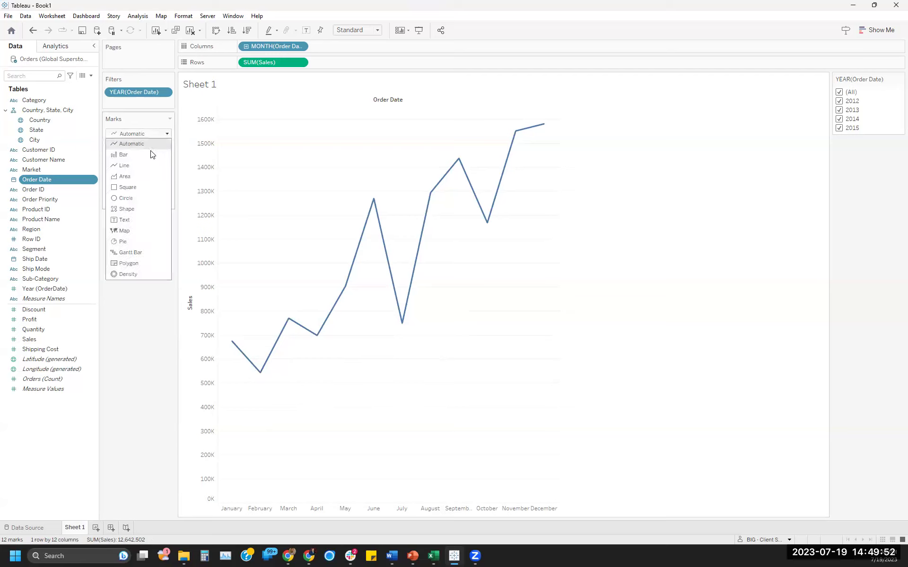
pyautogui.click(151, 155)
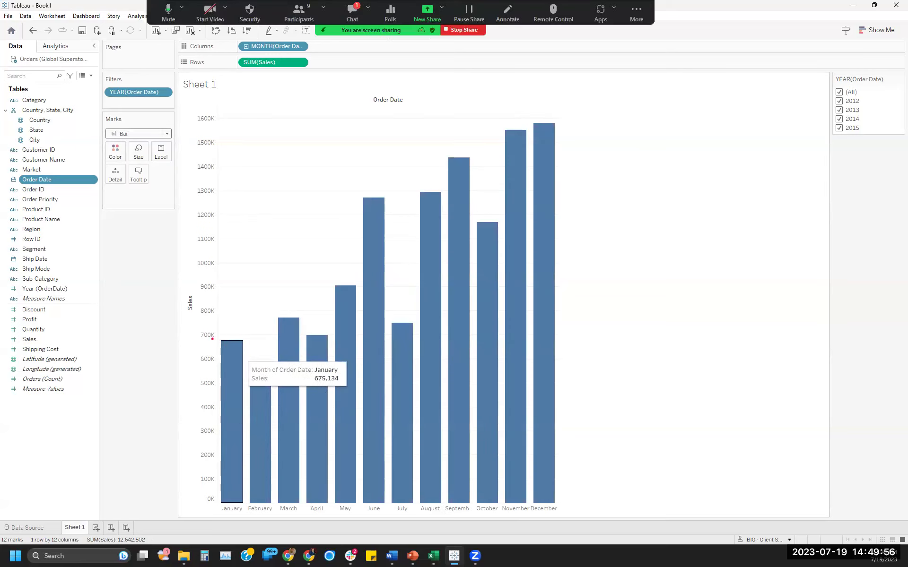
# Step: Mark the tops of the January, March and February bars with short annotation lines
pyautogui.moveTo(214, 341)
pyautogui.mouseDown()
pyautogui.moveTo(257, 339)
pyautogui.moveTo(213, 340)
pyautogui.mouseUp()
pyautogui.moveTo(273, 319); pyautogui.dragTo(302, 321)
pyautogui.moveTo(250, 384); pyautogui.dragTo(273, 384)
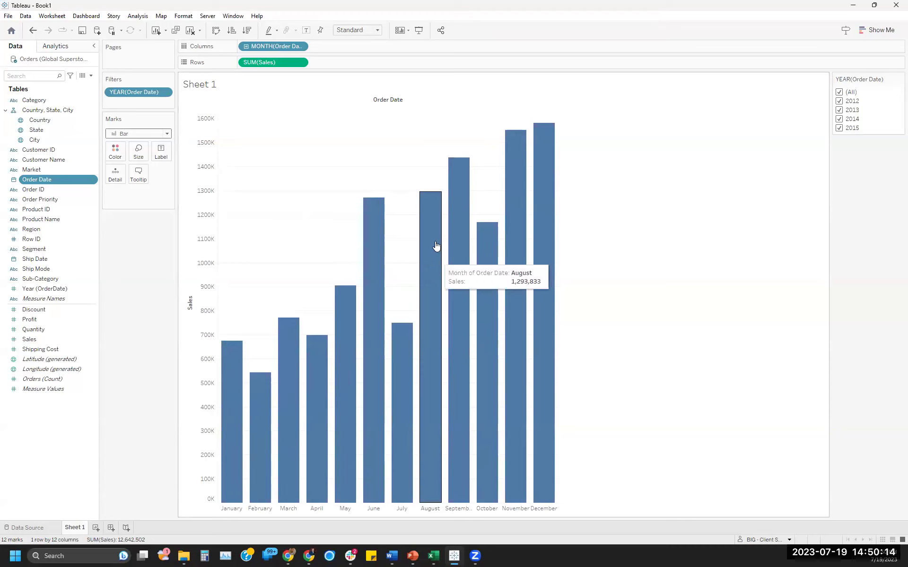
# Step: Add a new worksheet and plot total Sales by year of Order Date
pyautogui.click(96, 528)
pyautogui.click(46, 342)
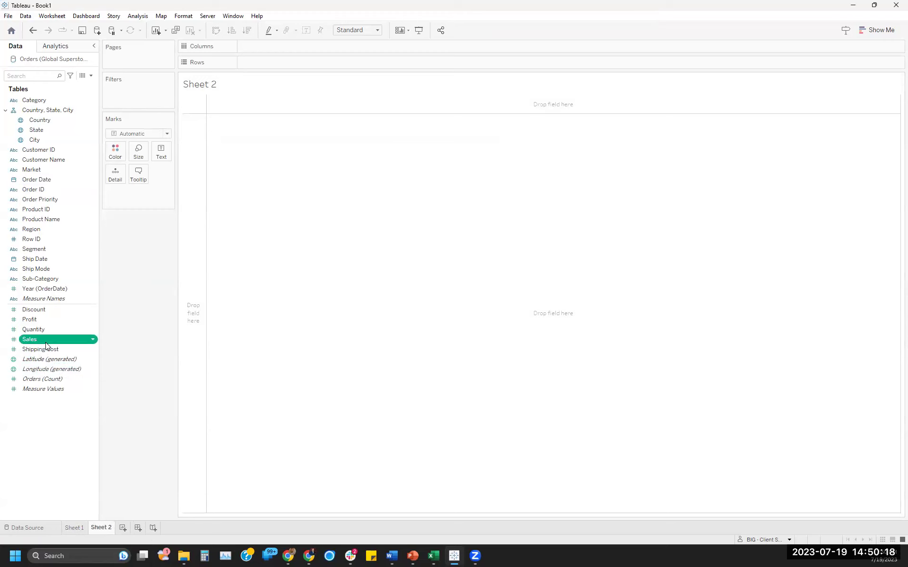
pyautogui.doubleClick(46, 346)
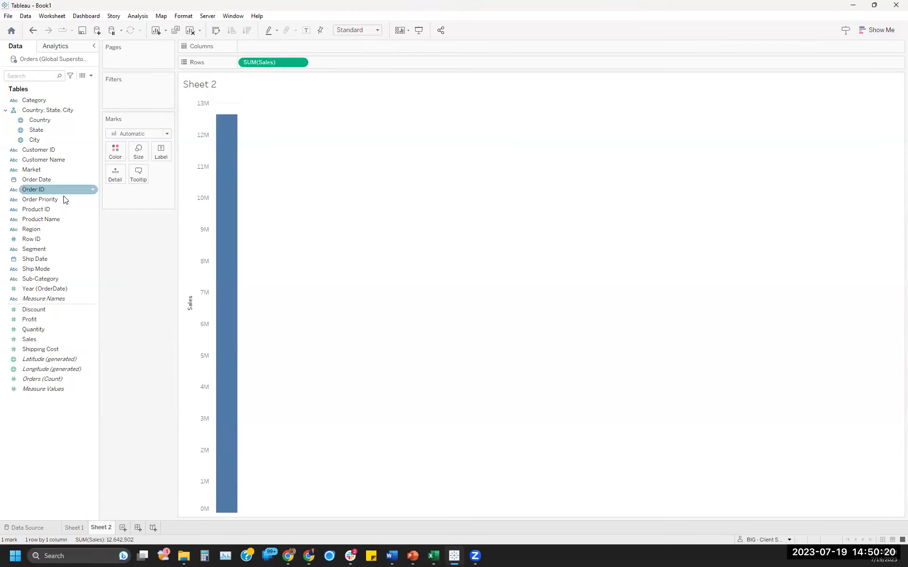
pyautogui.doubleClick(60, 181)
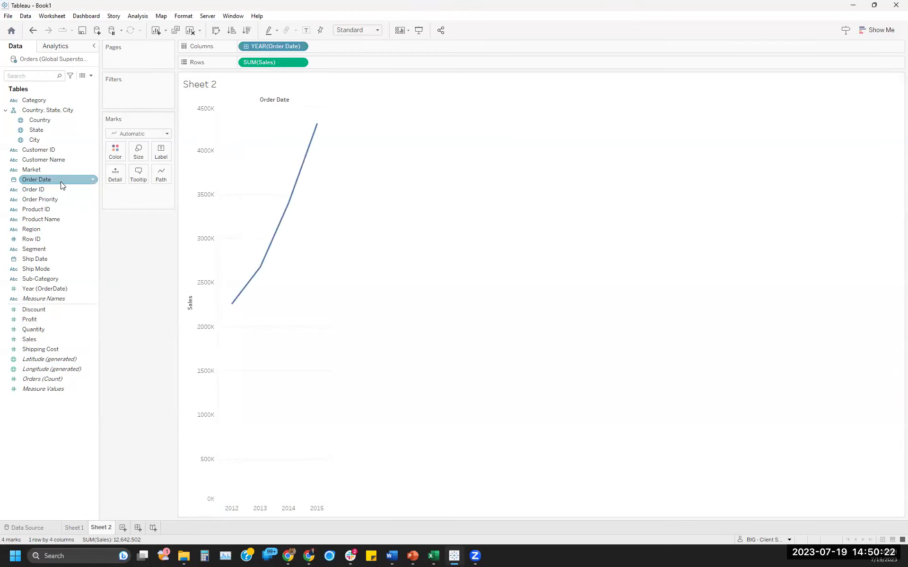
# Step: Look over the discrete and continuous date levels offered for YEAR(Order Date) on Columns
pyautogui.click(300, 46)
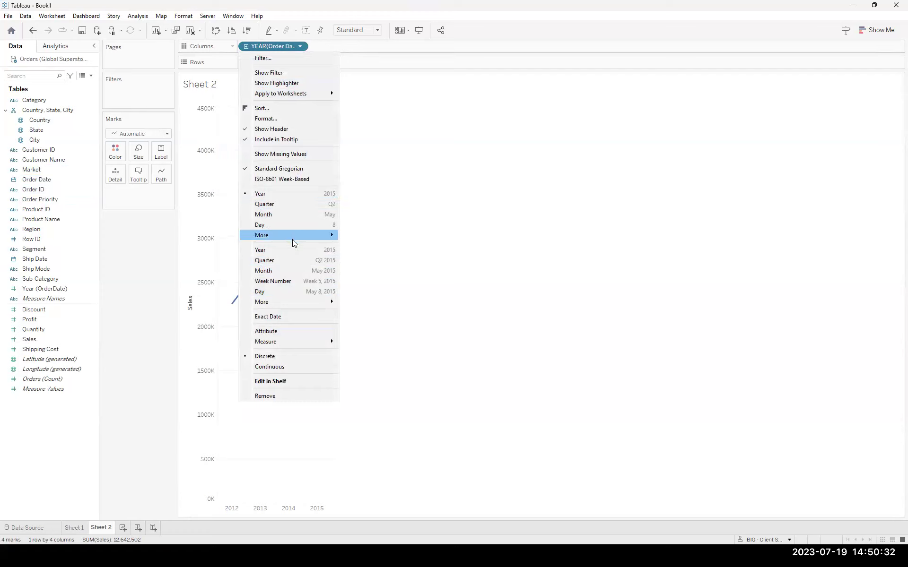
pyautogui.click(300, 281)
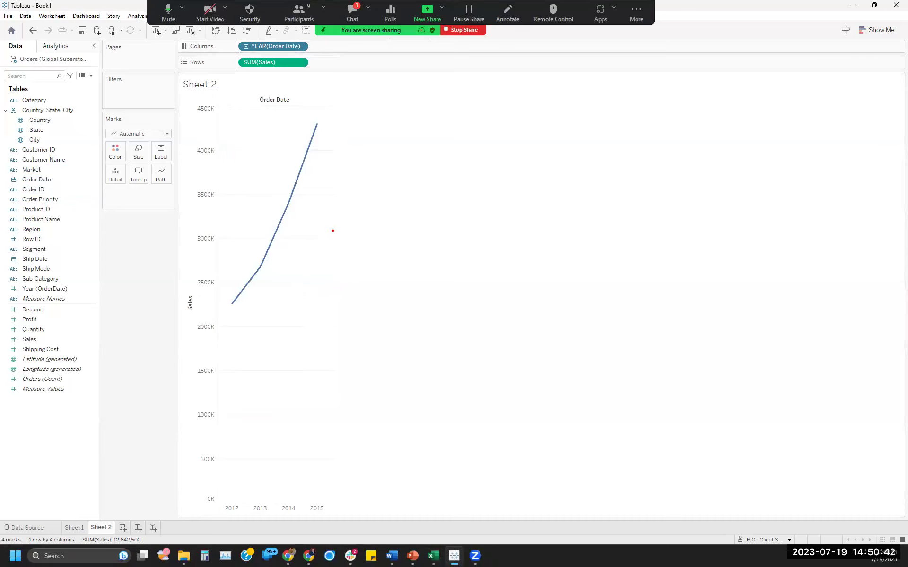
# Step: Annotate the empty chart area with a red timeline with end ticks, labelled Jan 2000 and Dec 2023
pyautogui.moveTo(326, 227)
pyautogui.mouseDown()
pyautogui.moveTo(821, 223)
pyautogui.moveTo(861, 226)
pyautogui.moveTo(860, 241)
pyautogui.mouseUp()
pyautogui.moveTo(322, 215); pyautogui.dragTo(322, 238)
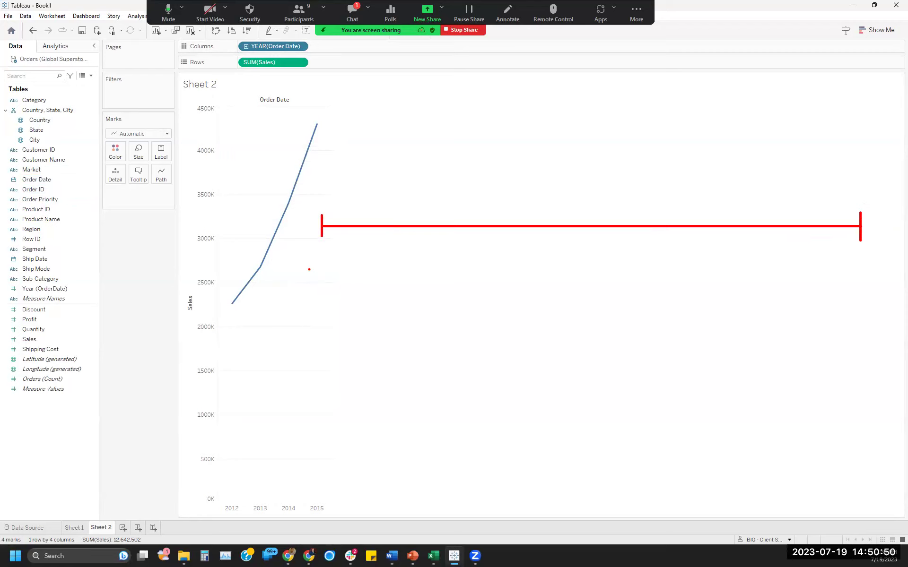
pyautogui.moveTo(287, 256); pyautogui.dragTo(287, 269)
pyautogui.write('Jan 2000')
pyautogui.click(830, 257)
pyautogui.write('Dec 2023')
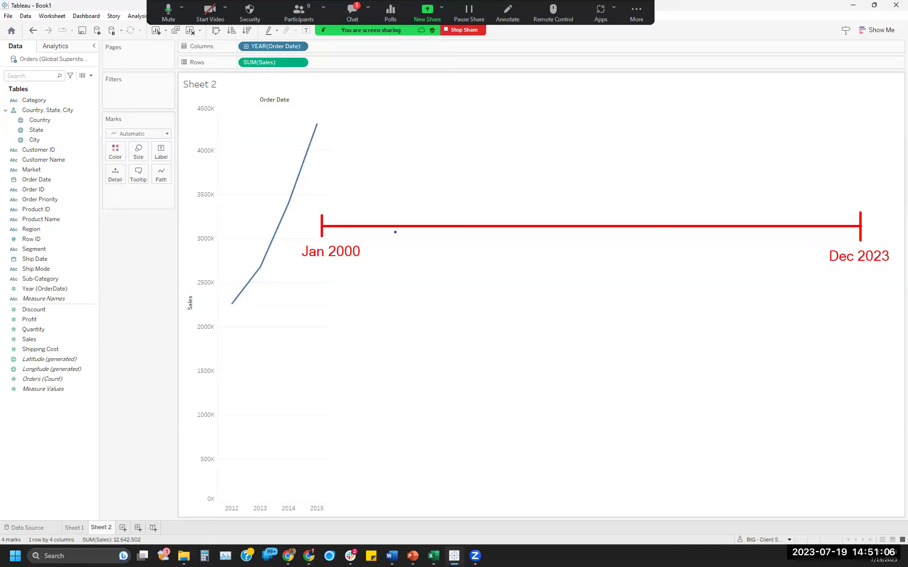
# Step: Mark an intermediate date on the timeline with a blue tick and box, labelled Jun 2002
pyautogui.moveTo(562, 209)
pyautogui.mouseDown()
pyautogui.moveTo(571, 243)
pyautogui.moveTo(561, 241)
pyautogui.mouseUp()
pyautogui.write('Jun 2002')
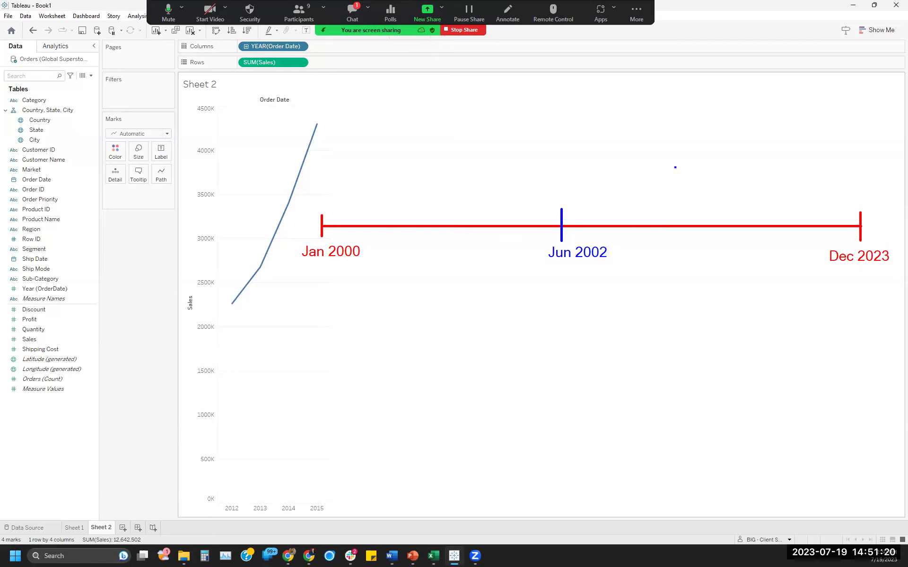
pyautogui.moveTo(548, 217); pyautogui.dragTo(574, 237)
# Step: Sketch a blue freehand number line above the timeline, mark its ends 0 and 1M, and add a tick between them
pyautogui.moveTo(322, 182)
pyautogui.mouseDown()
pyautogui.moveTo(656, 192)
pyautogui.moveTo(858, 179)
pyautogui.mouseUp()
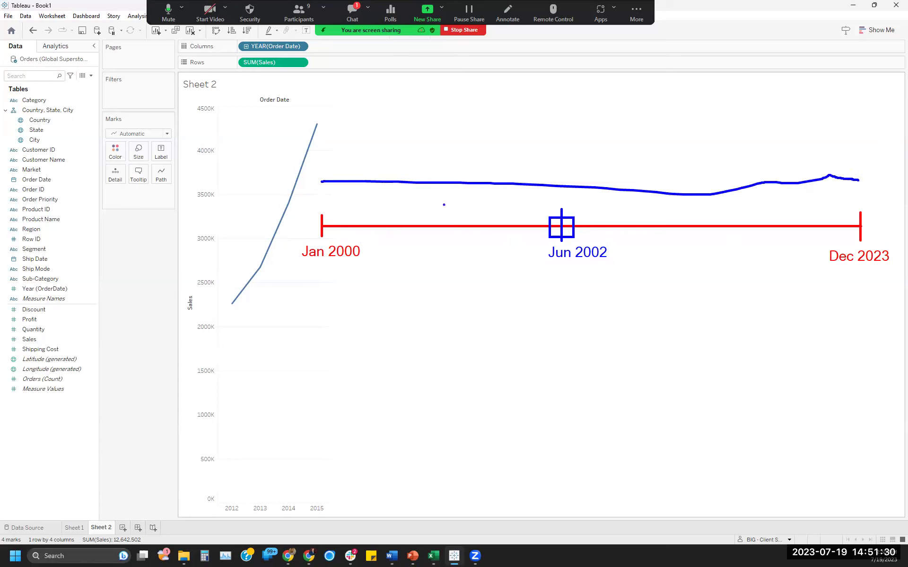
pyautogui.moveTo(320, 193); pyautogui.dragTo(328, 198)
pyautogui.moveTo(851, 188)
pyautogui.mouseDown()
pyautogui.moveTo(853, 214)
pyautogui.moveTo(860, 188)
pyautogui.moveTo(864, 199)
pyautogui.moveTo(875, 186)
pyautogui.moveTo(879, 205)
pyautogui.mouseUp()
pyautogui.moveTo(691, 171); pyautogui.dragTo(689, 207)
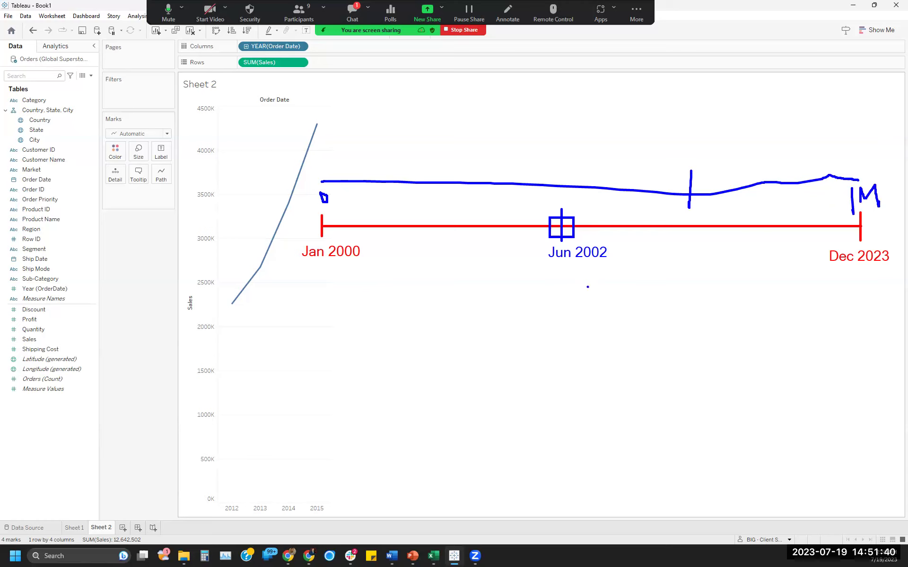
# Step: Change Order Date on Columns to the continuous Year level and select its axis
pyautogui.click(232, 304)
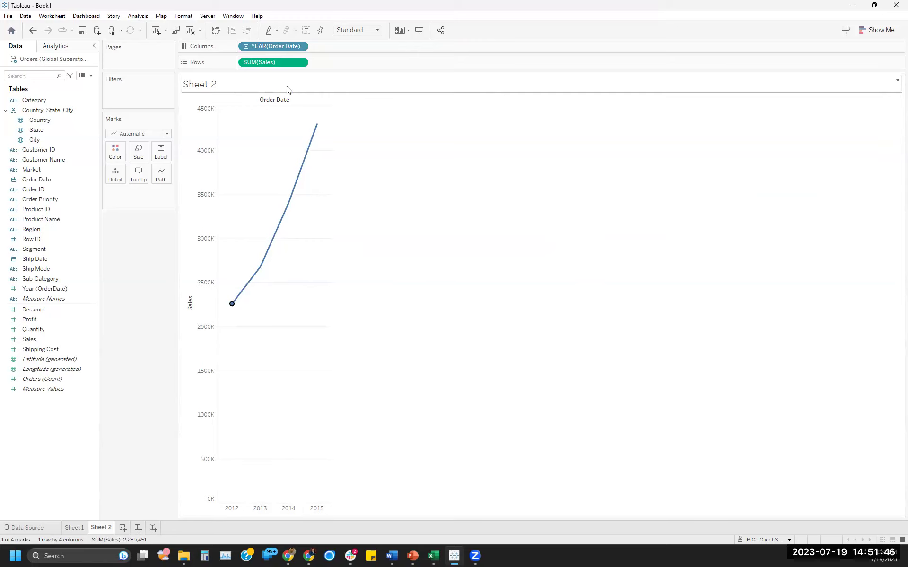
pyautogui.click(300, 46)
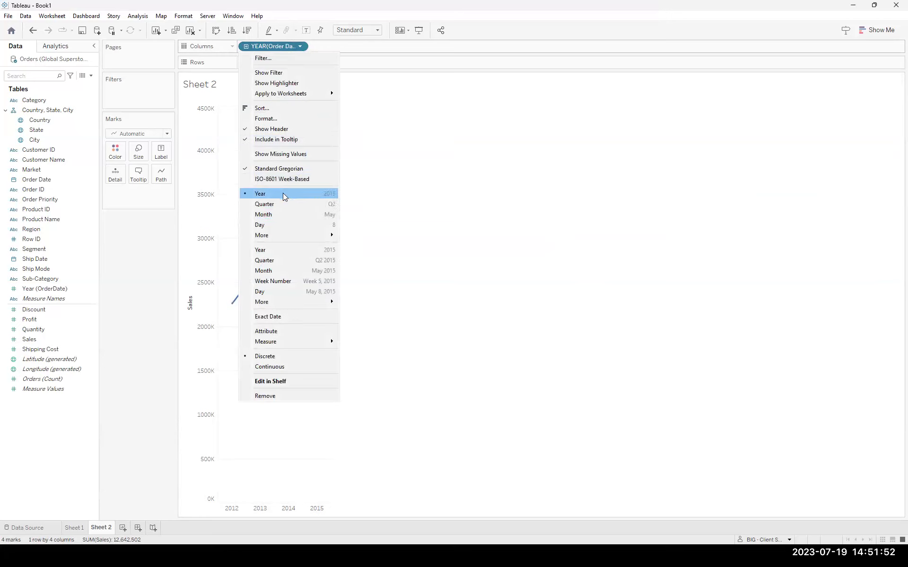
pyautogui.click(278, 250)
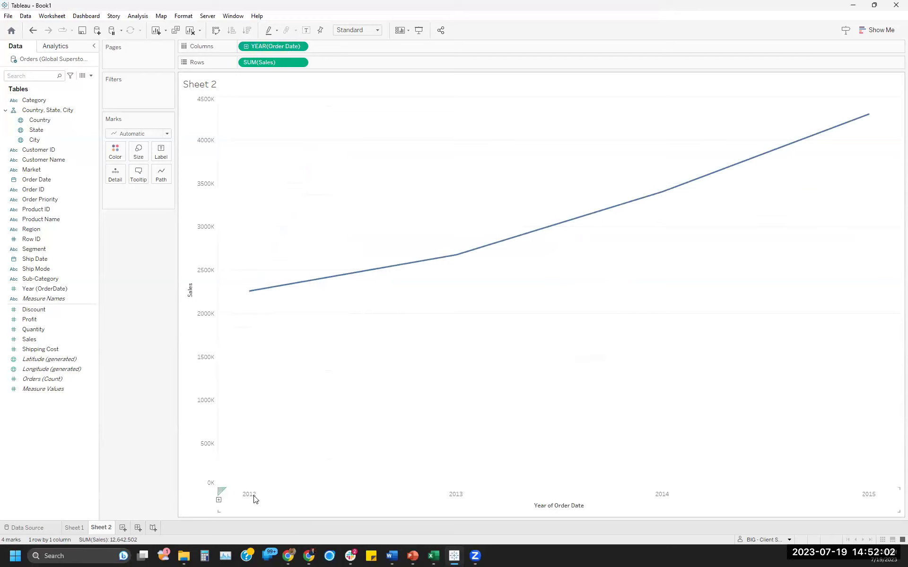
pyautogui.click(341, 502)
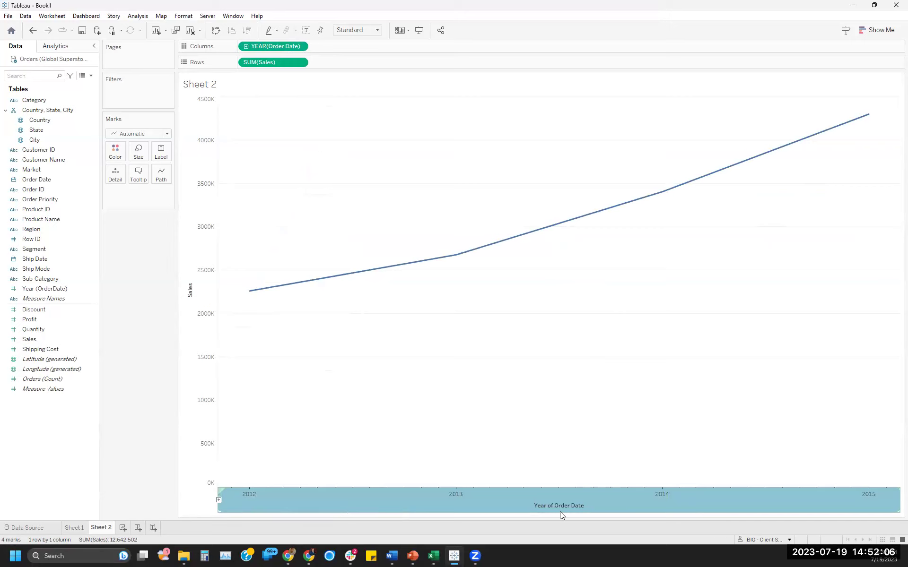
# Step: Change Order Date on Columns to the continuous Quarter level
pyautogui.click(300, 46)
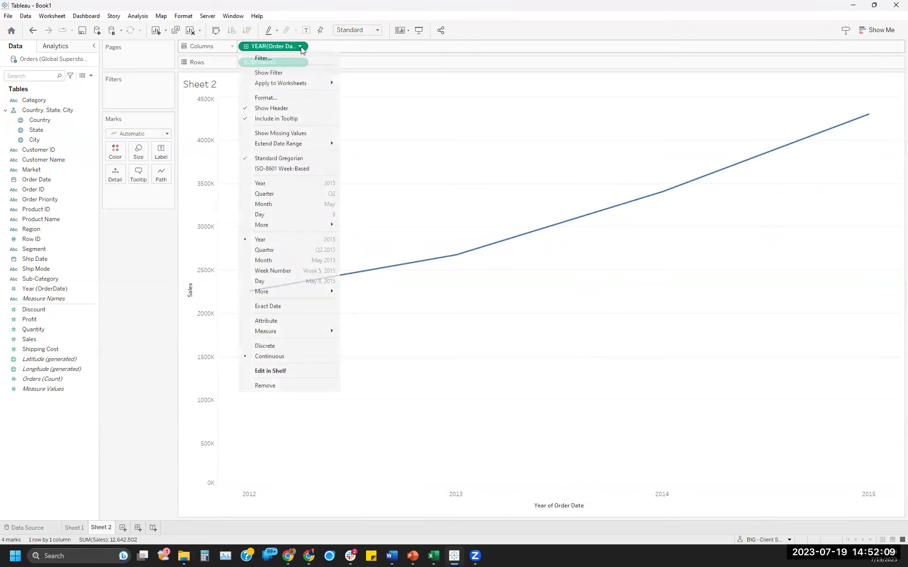
pyautogui.click(285, 255)
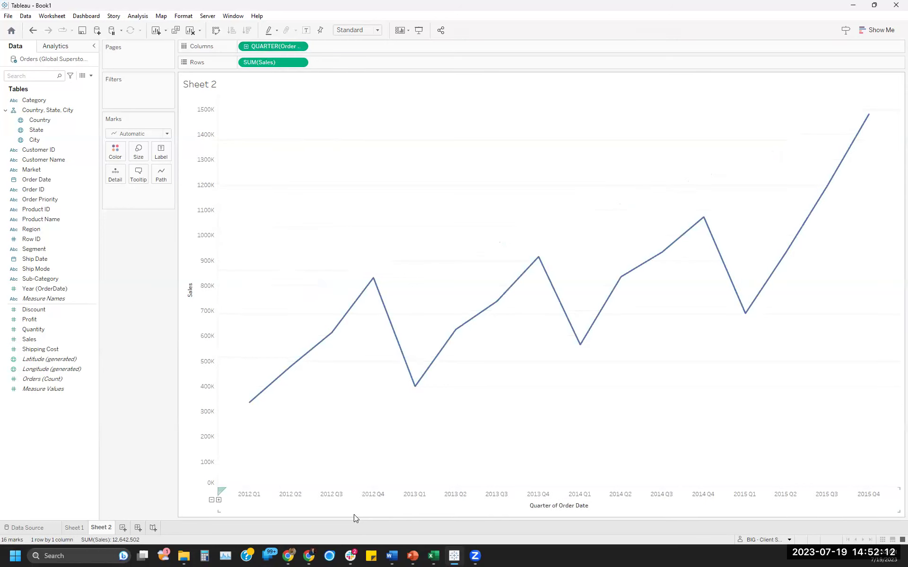
# Step: Highlight the quarterly Sales points year by year from 2012 to 2015, select the quarter axis, and clear the selection
pyautogui.moveTo(249, 424); pyautogui.dragTo(389, 224)
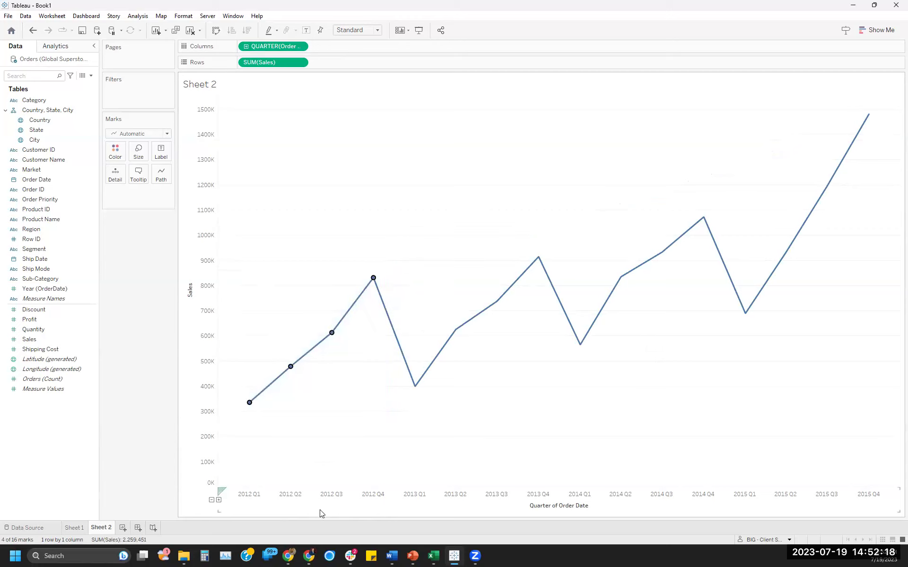
pyautogui.moveTo(415, 417); pyautogui.dragTo(550, 195)
pyautogui.moveTo(576, 378); pyautogui.dragTo(710, 176)
pyautogui.moveTo(732, 377); pyautogui.dragTo(844, 279)
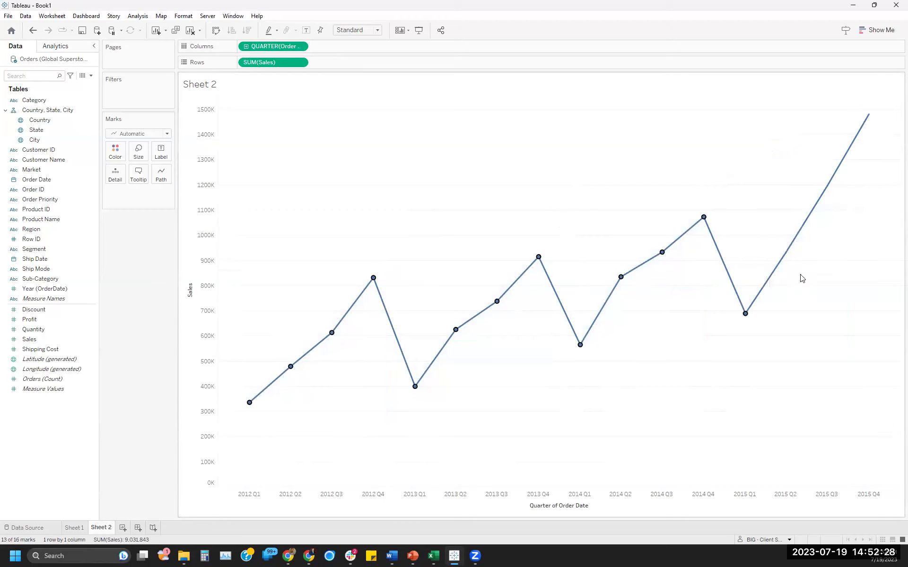
pyautogui.moveTo(787, 304); pyautogui.dragTo(872, 105)
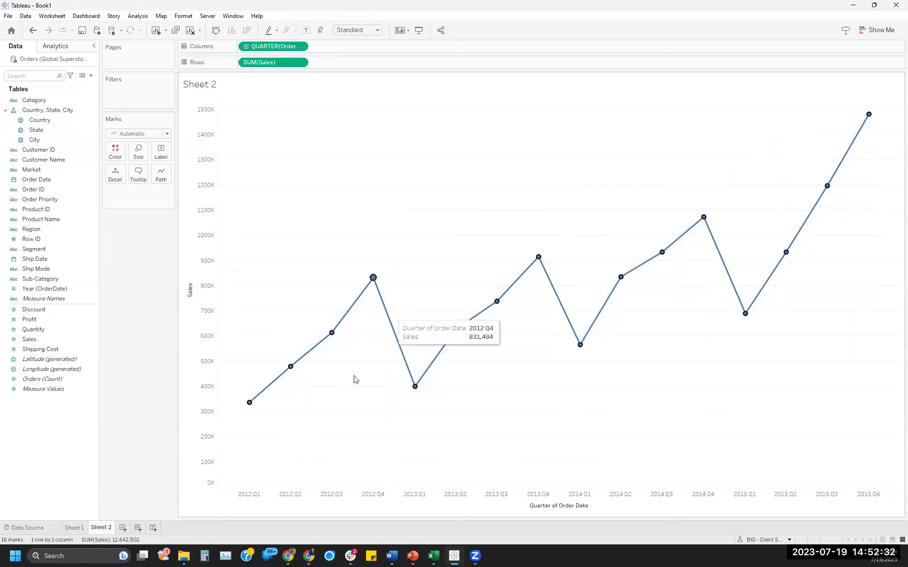
pyautogui.click(477, 508)
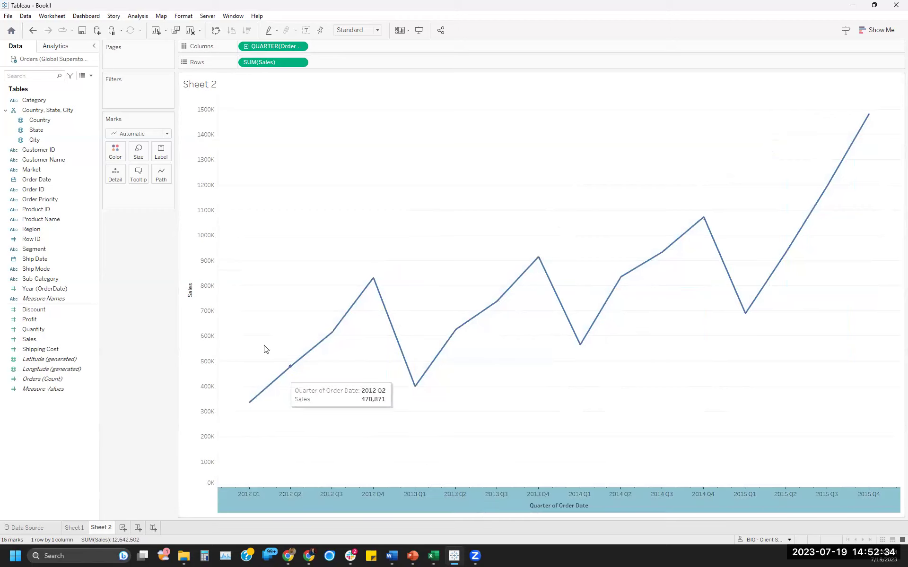
pyautogui.click(464, 382)
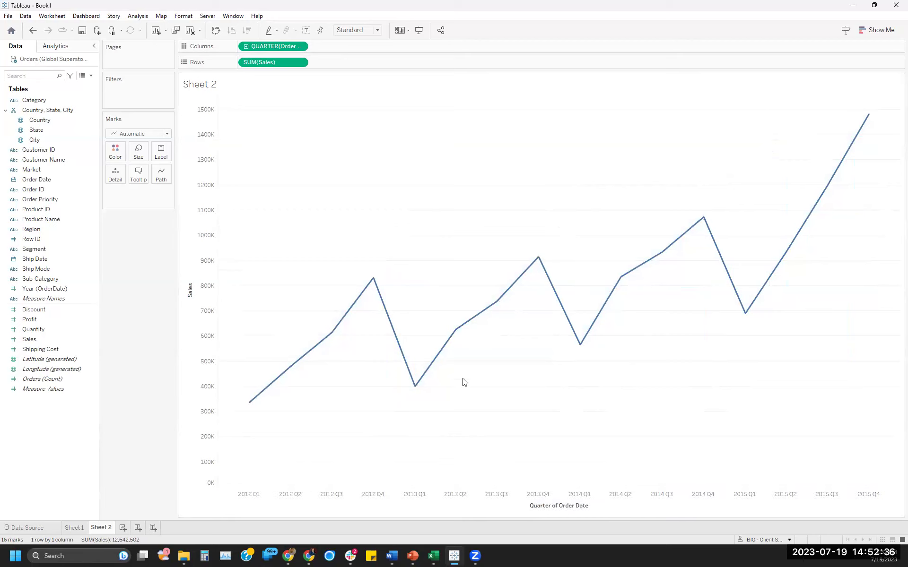
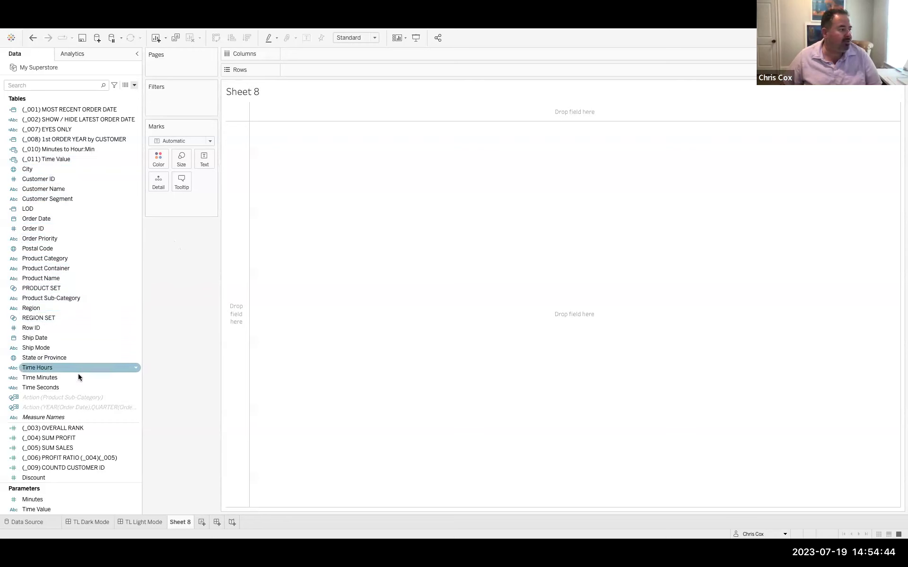
# Step: Plot Sales against Order Date on Sheet 8 of the My Superstore workbook, with Order Date set to Exact Date
pyautogui.scroll(-4, 71, 477)
pyautogui.doubleClick(52, 418)
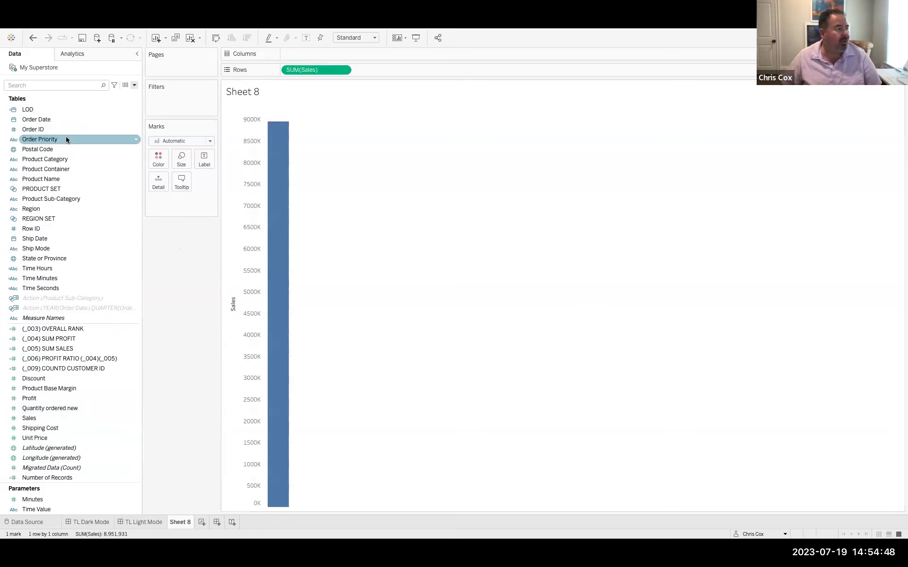
pyautogui.doubleClick(64, 119)
pyautogui.moveTo(362, 135)
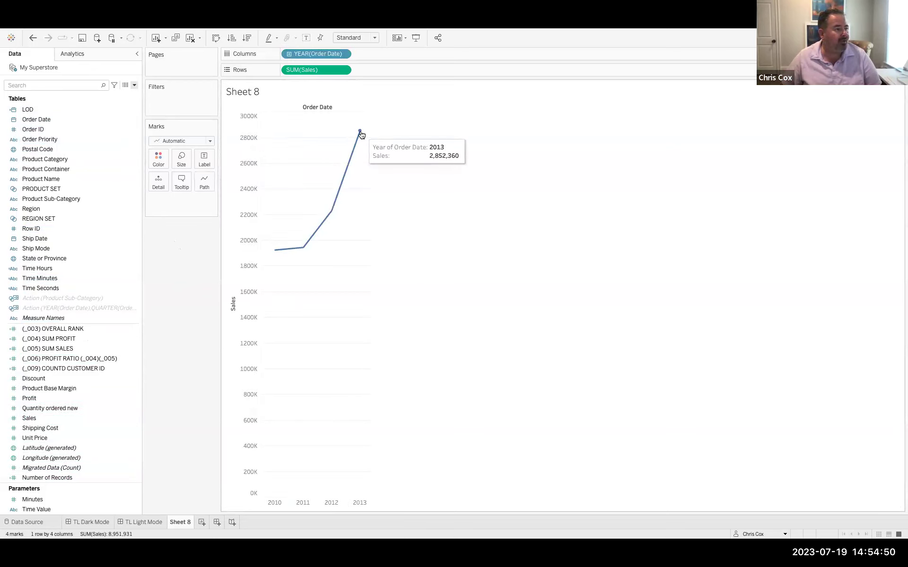
pyautogui.click(343, 53)
pyautogui.click(333, 291)
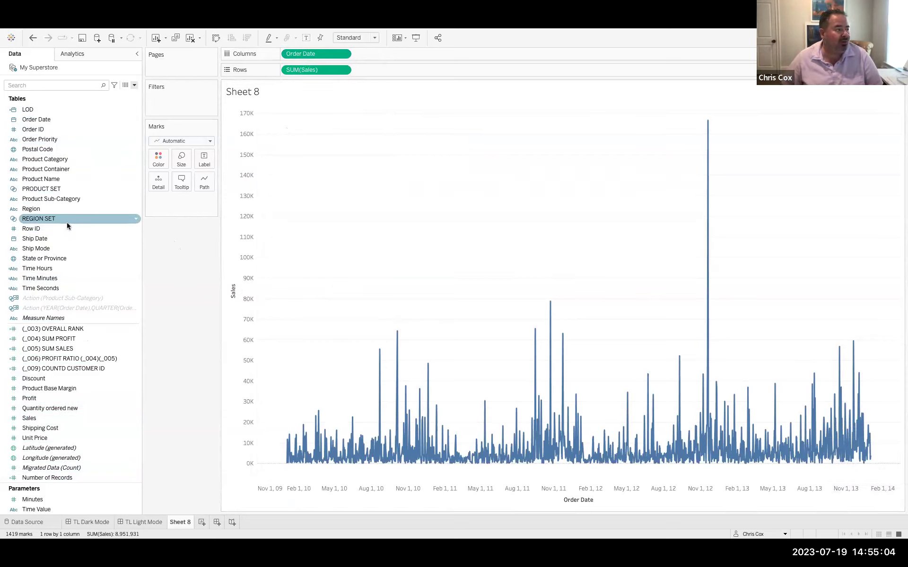
# Step: Filter the sheet on Order Date with a relative date filter covering the last 3 months
pyautogui.moveTo(59, 120); pyautogui.dragTo(172, 105)
pyautogui.click(416, 208)
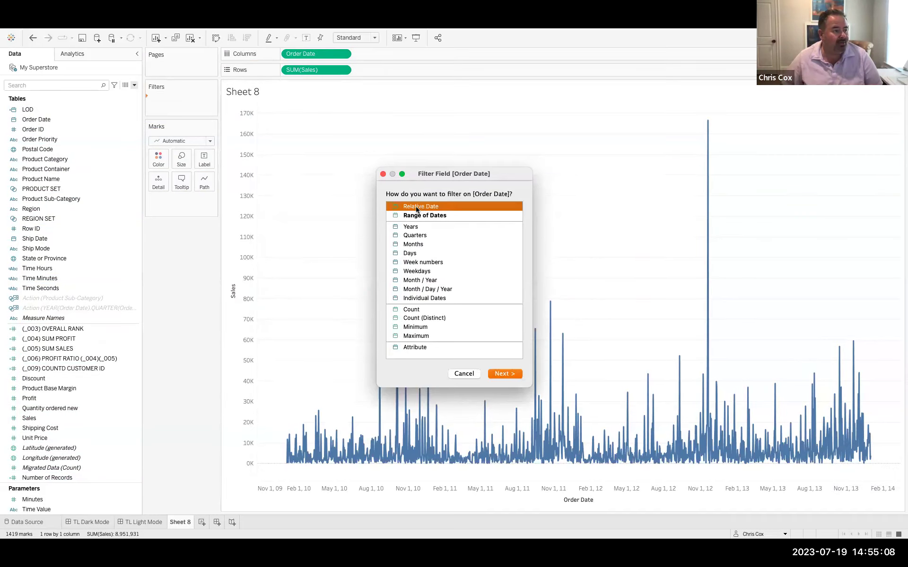
pyautogui.click(503, 374)
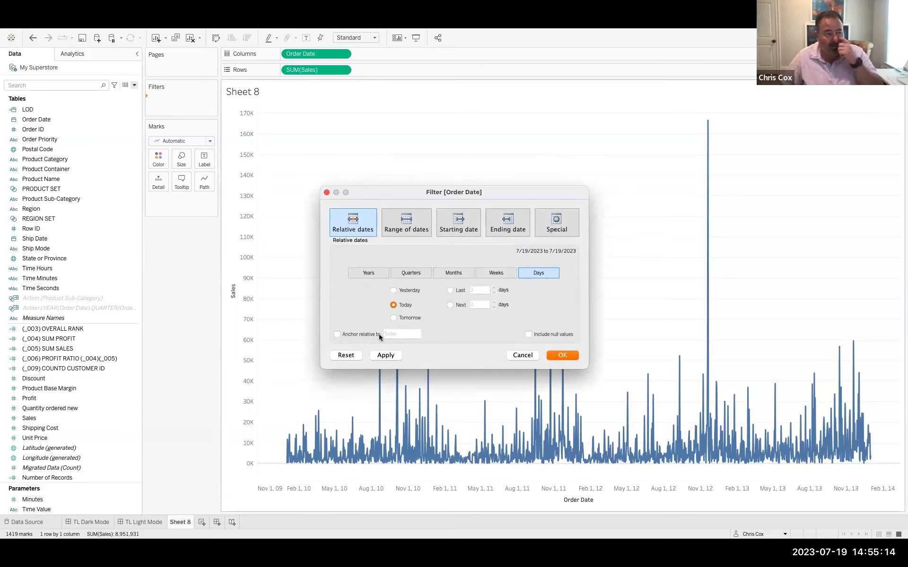
pyautogui.click(452, 273)
pyautogui.click(450, 290)
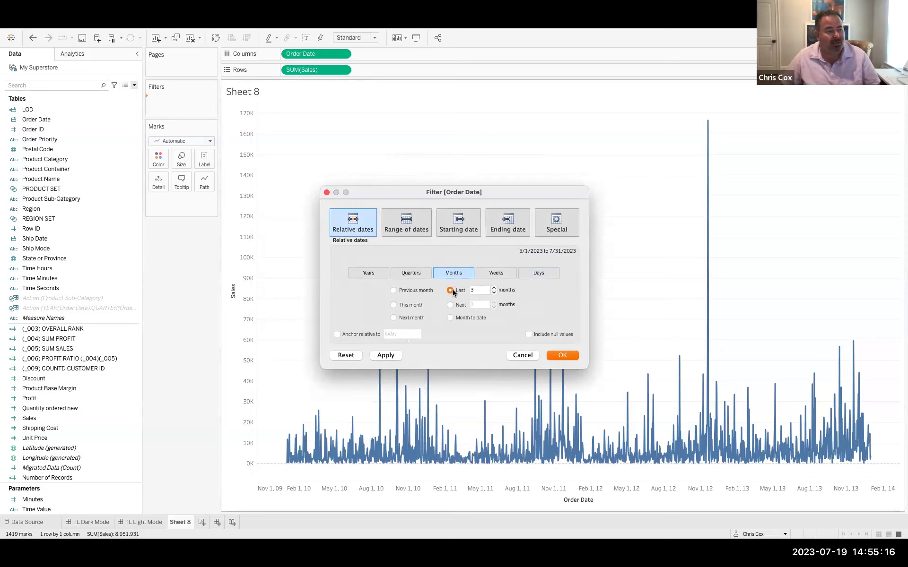
pyautogui.click(562, 355)
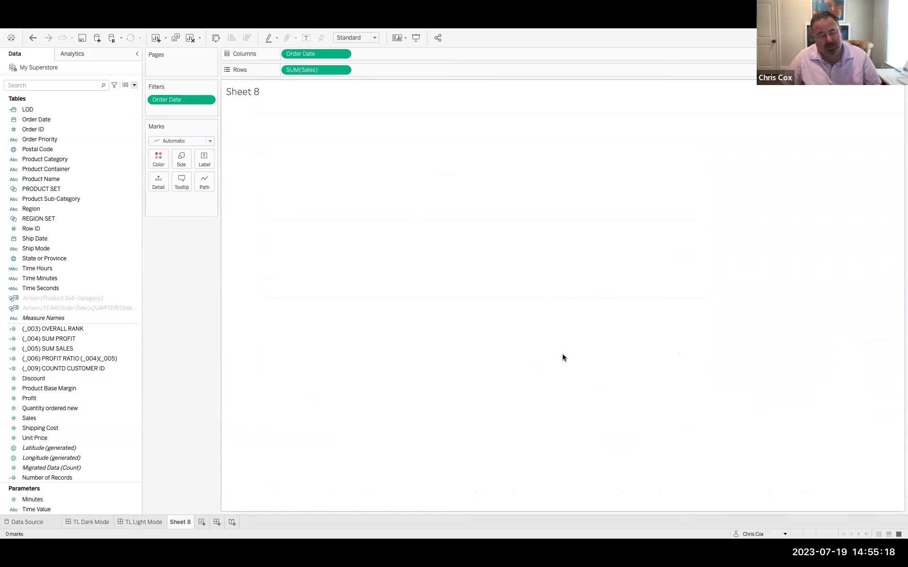
# Step: Show the Order Date filter control beside the chart
pyautogui.click(207, 99)
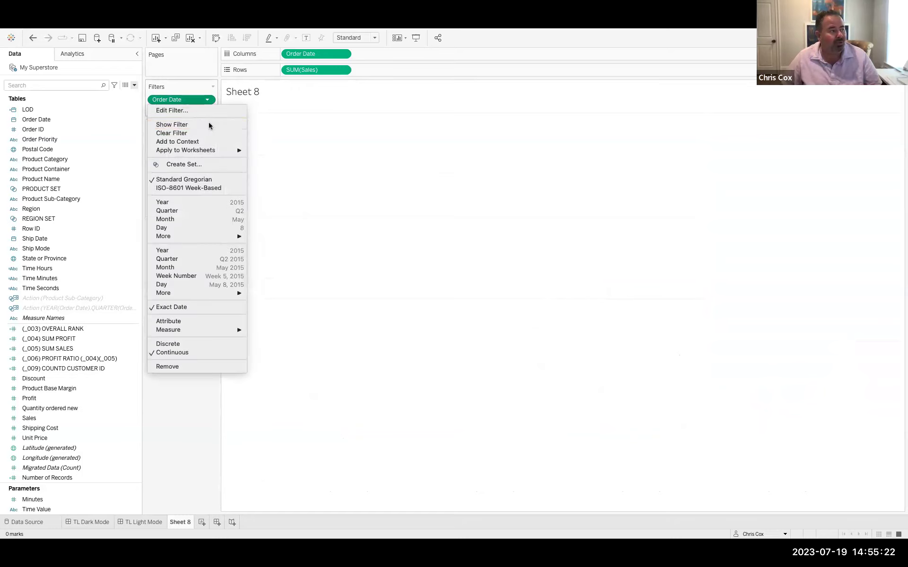
pyautogui.click(208, 125)
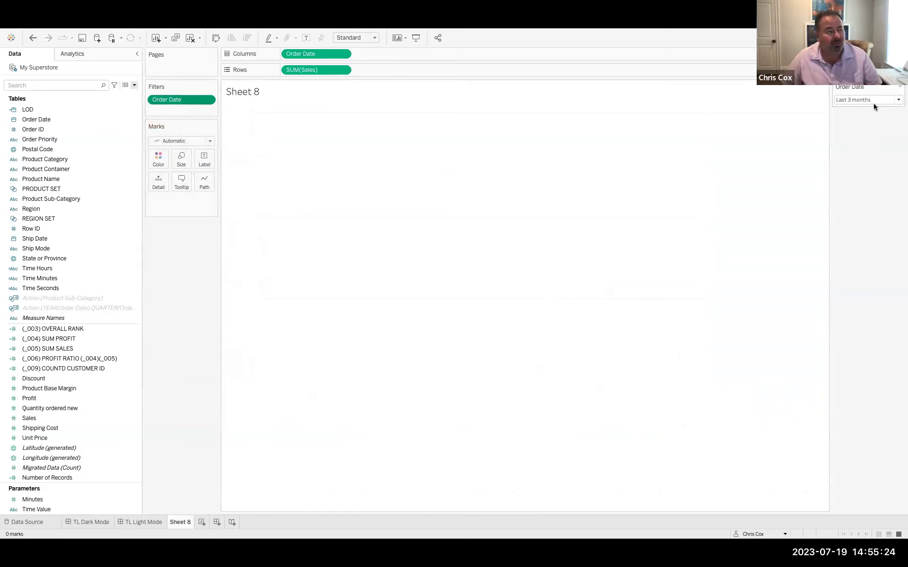
# Step: Anchor the relative Order Date filter to 7/31/2013 and widen its range to the last 4 months
pyautogui.click(208, 101)
pyautogui.click(205, 108)
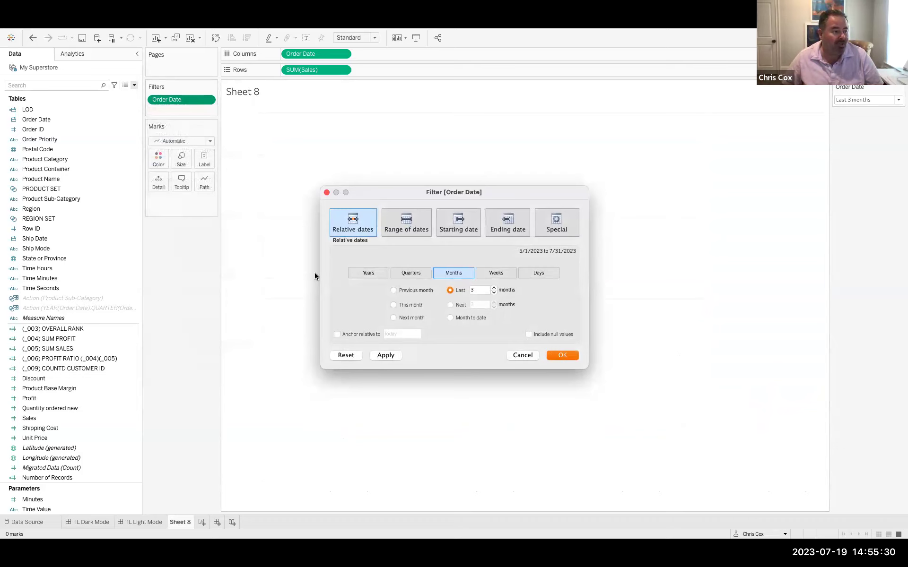
pyautogui.click(337, 334)
pyautogui.click(409, 333)
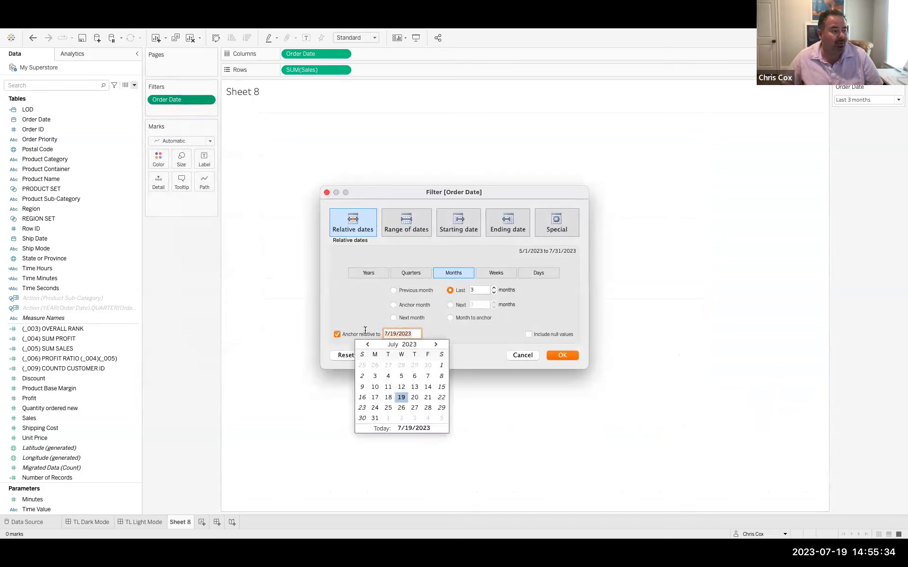
pyautogui.write('31/')
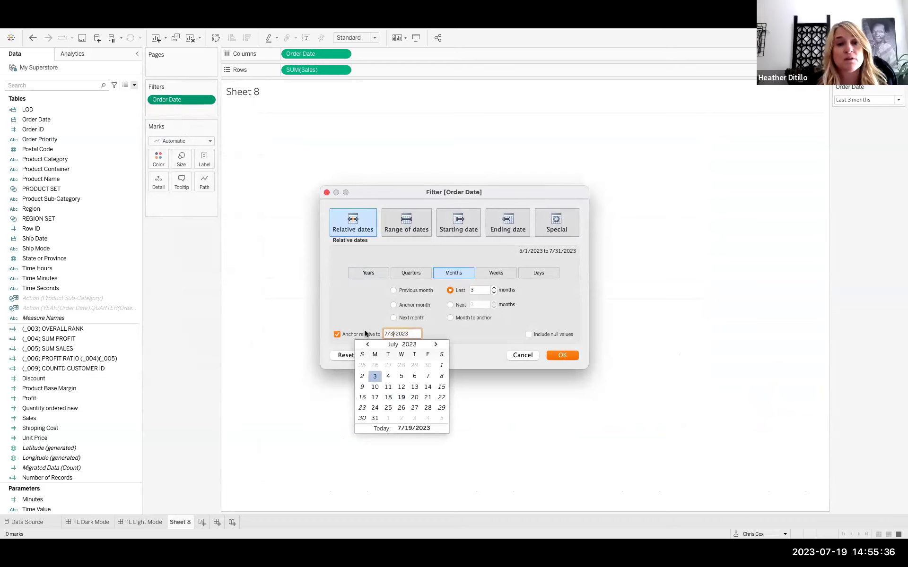
pyautogui.write('20')
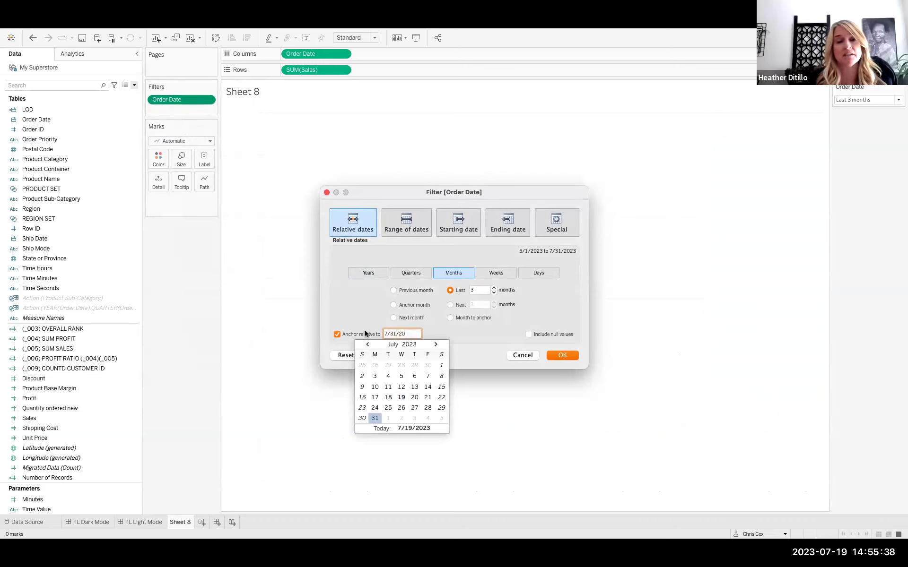
pyautogui.write('13')
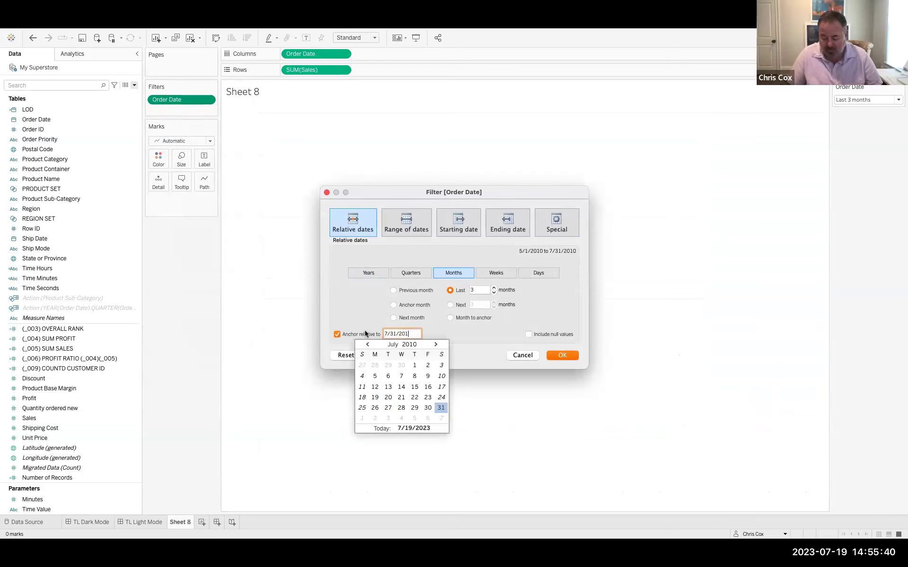
pyautogui.click(561, 355)
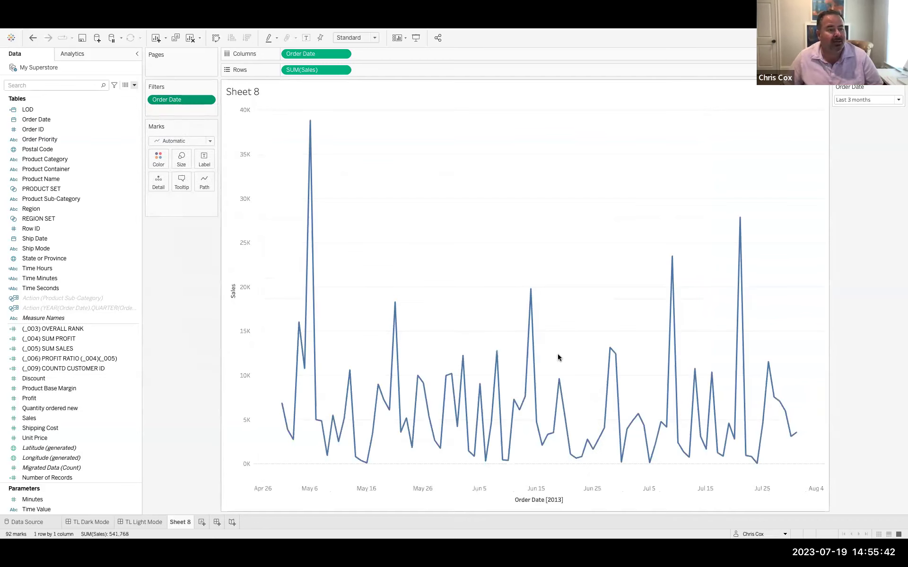
pyautogui.click(855, 99)
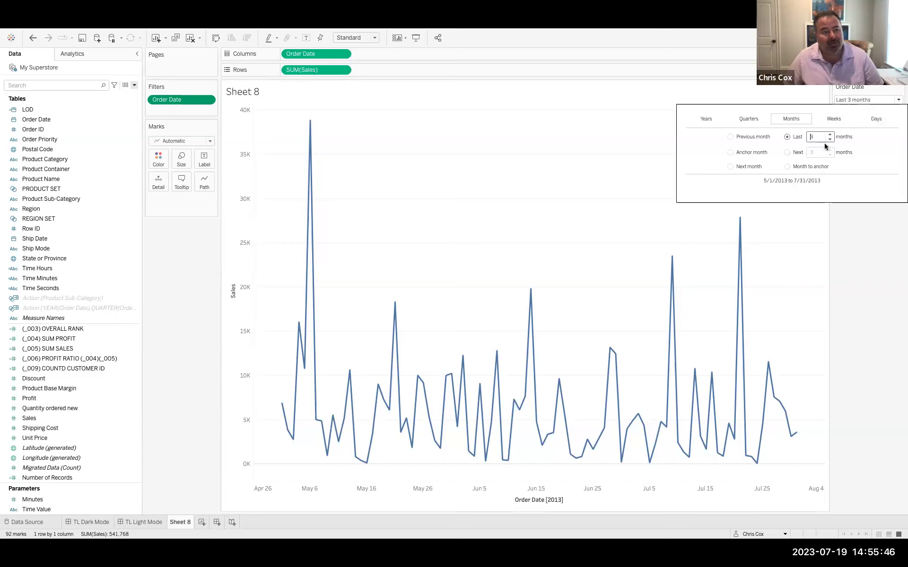
pyautogui.click(852, 225)
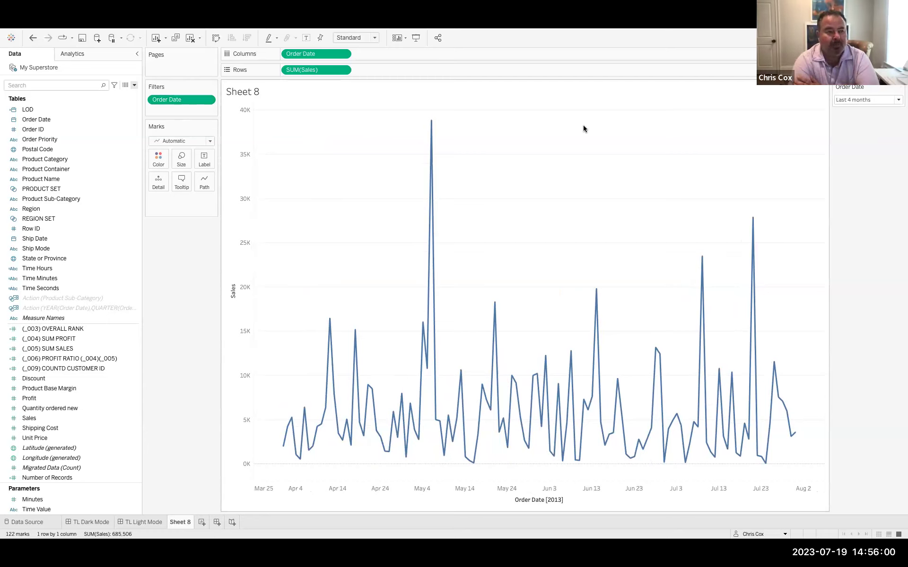
# Step: Review the anchor setting of the Order Date filter and remove the filter from the sheet
pyautogui.click(207, 99)
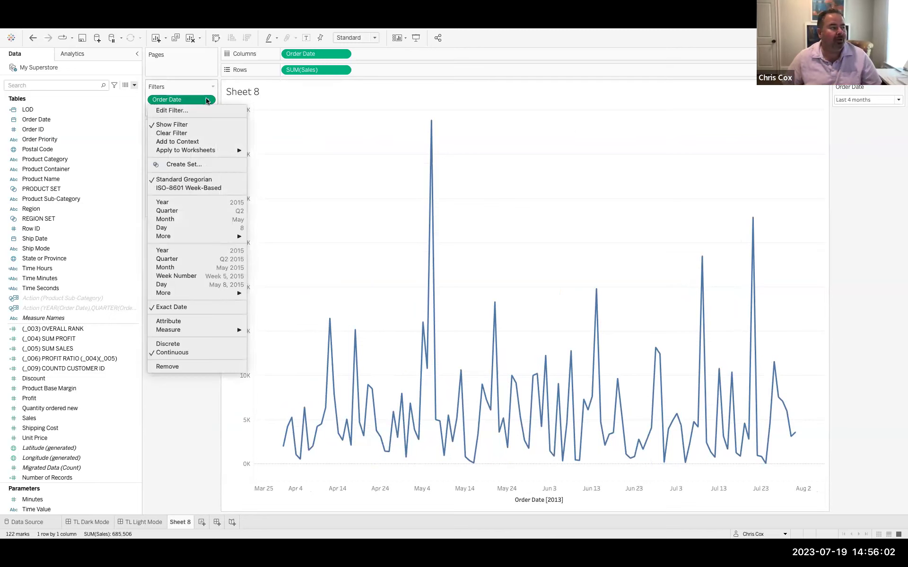
pyautogui.click(187, 111)
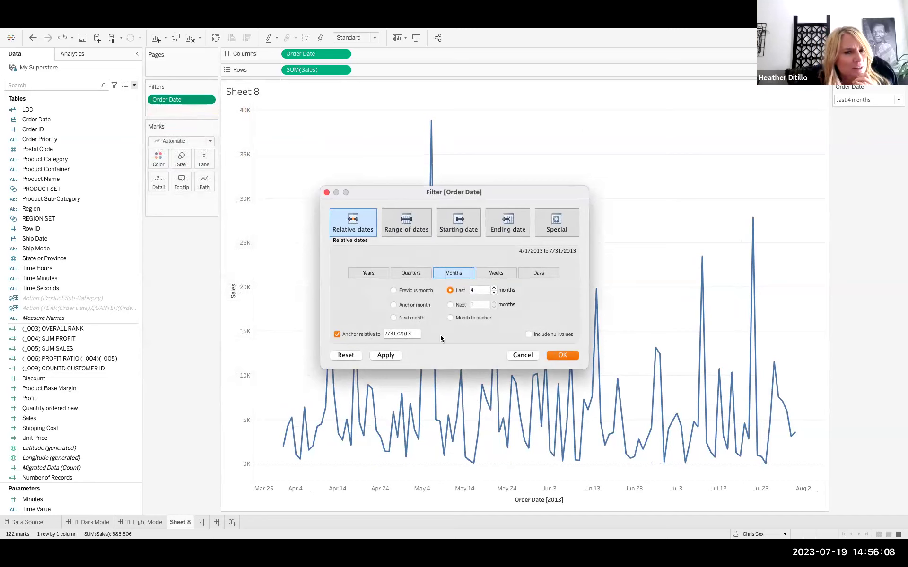
pyautogui.click(522, 355)
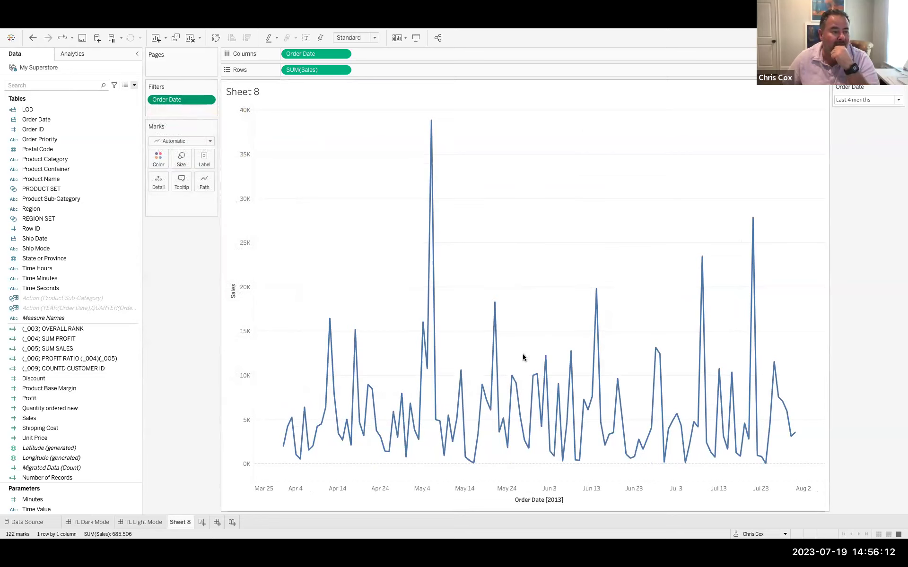
pyautogui.moveTo(181, 99); pyautogui.dragTo(156, 282)
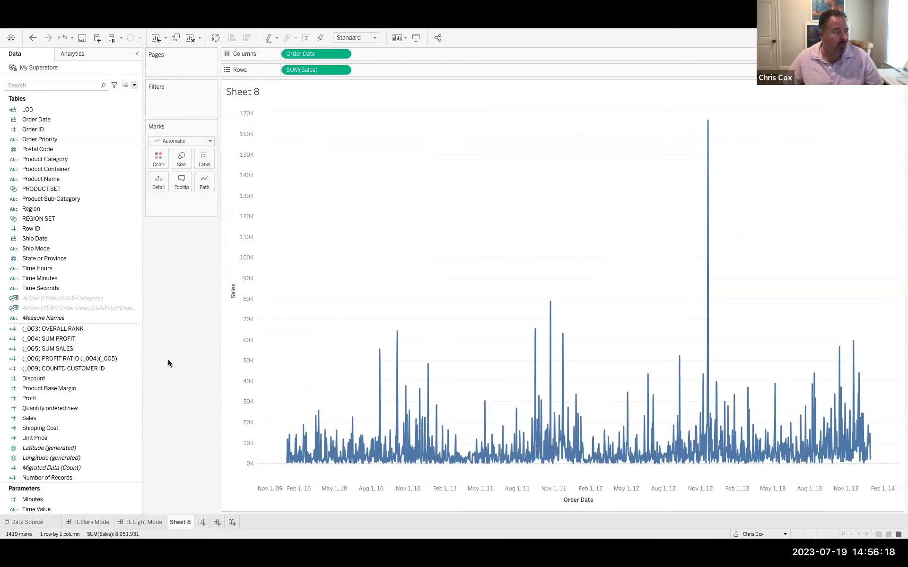
pyautogui.click(135, 85)
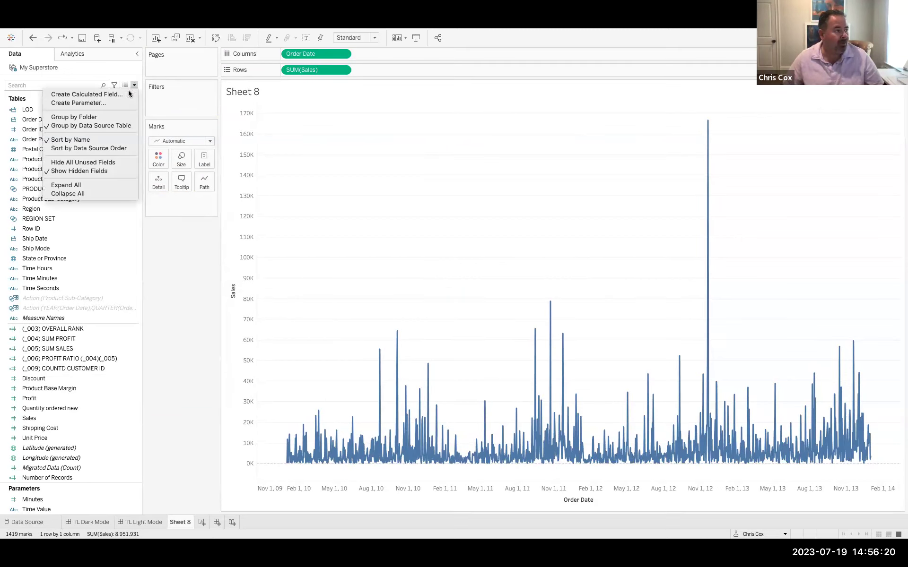
pyautogui.click(128, 93)
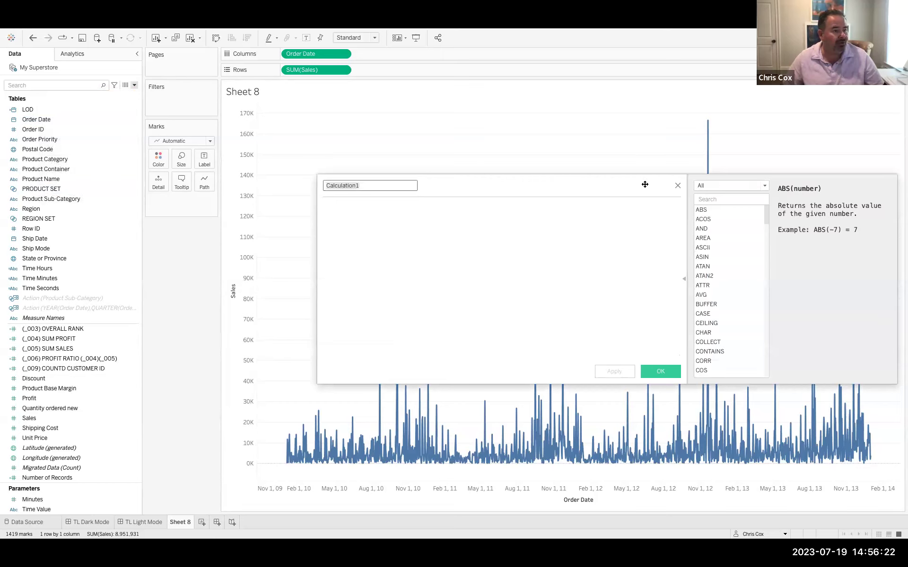
pyautogui.click(677, 186)
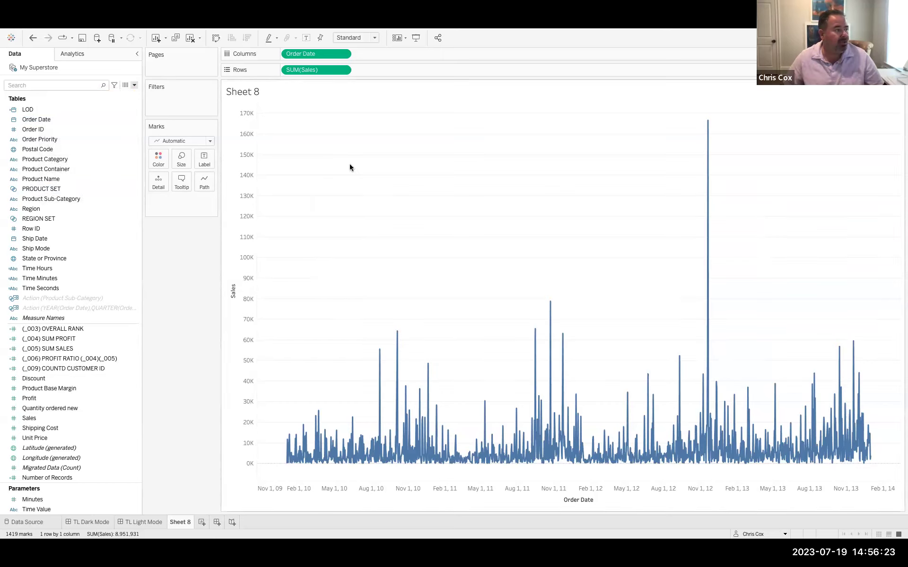
# Step: Start a new parameter named Achor Date with the Date data type
pyautogui.click(134, 86)
pyautogui.click(121, 102)
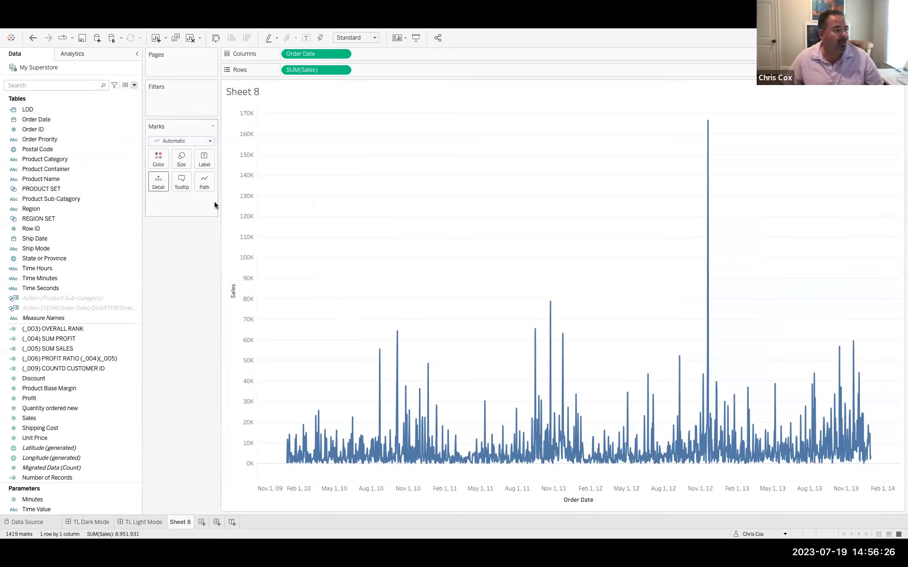
pyautogui.moveTo(381, 214); pyautogui.dragTo(229, 210)
pyautogui.write('A')
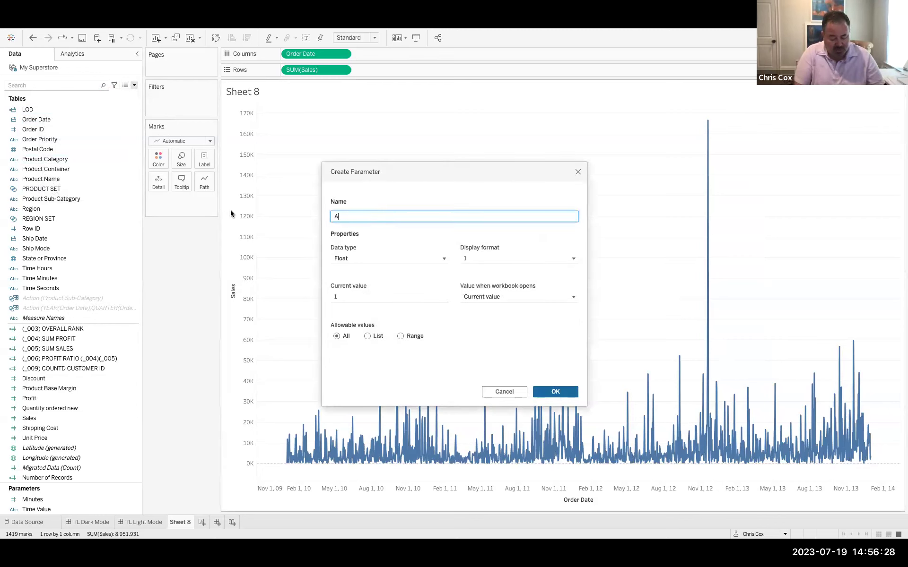
pyautogui.write('chor Date')
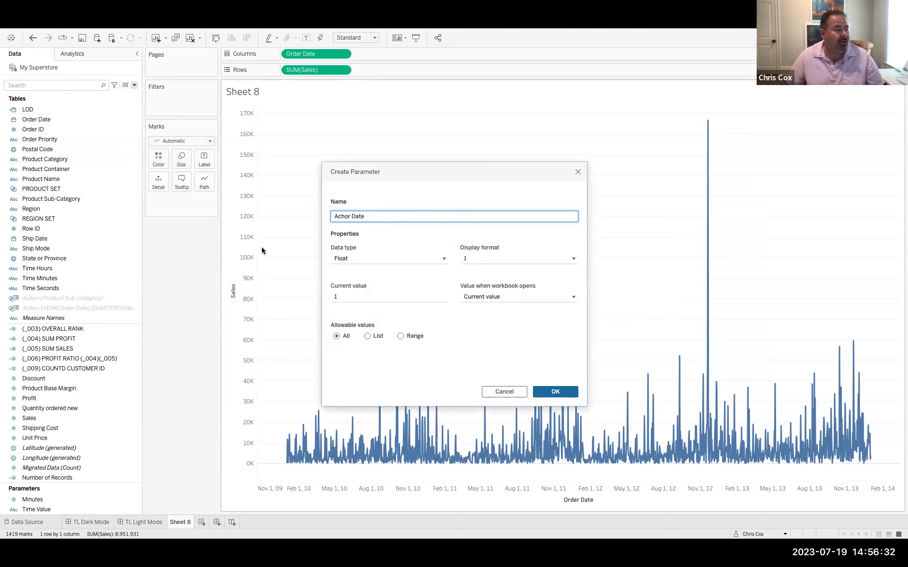
pyautogui.click(359, 261)
pyautogui.click(372, 310)
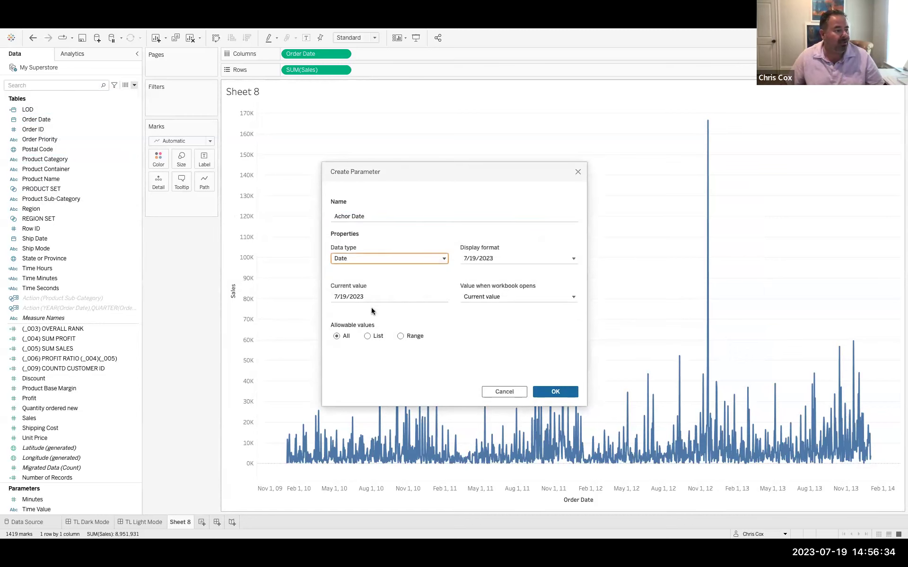
# Step: Set the parameter's current value to 12/10/2013, keep all values allowed, and create it
pyautogui.click(360, 297)
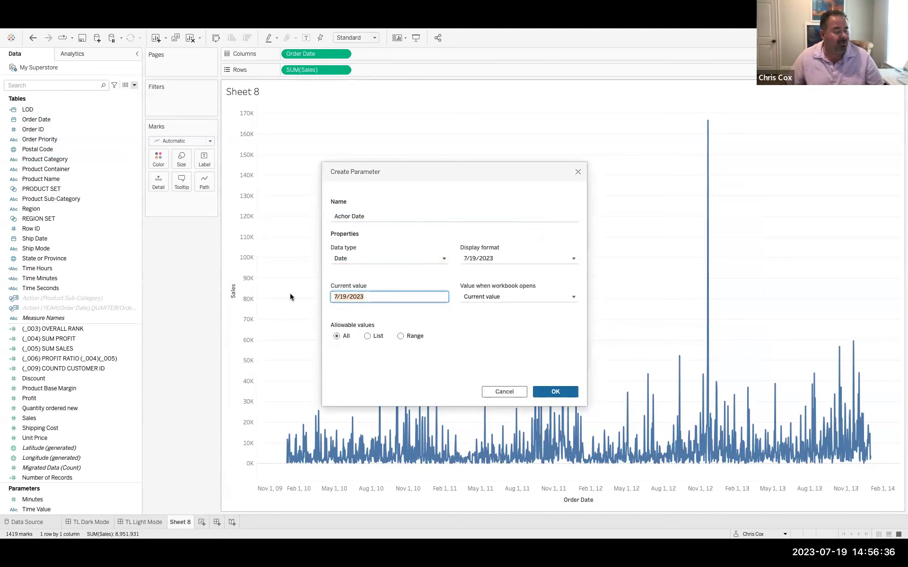
pyautogui.write('12/')
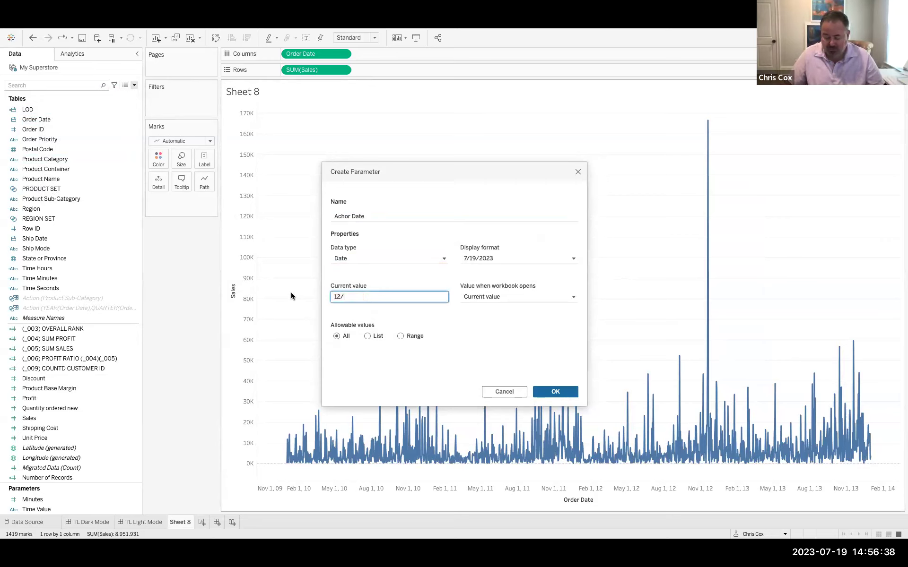
pyautogui.write('10/2213')
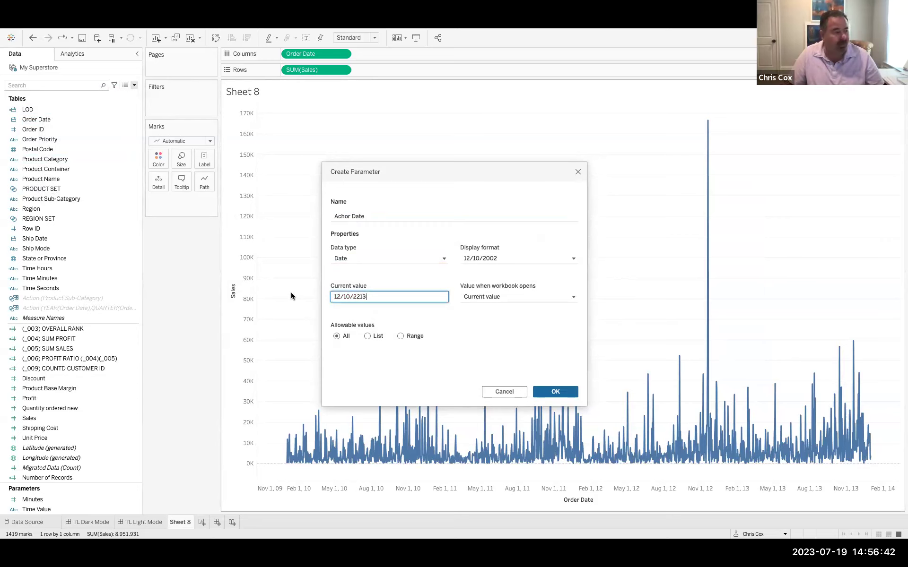
pyautogui.press('BackSpace')
pyautogui.press('BackSpace')
pyautogui.press('BackSpace')
pyautogui.write('013')
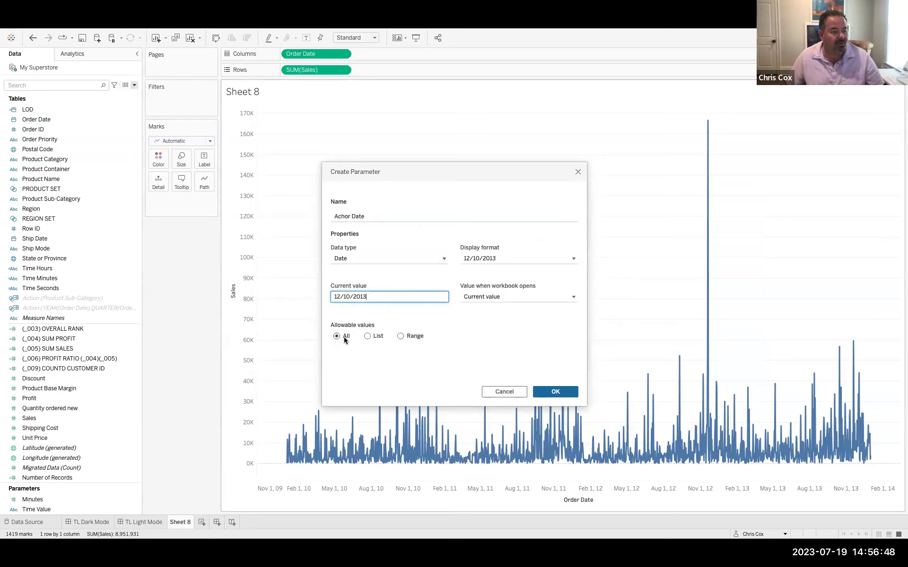
pyautogui.click(558, 393)
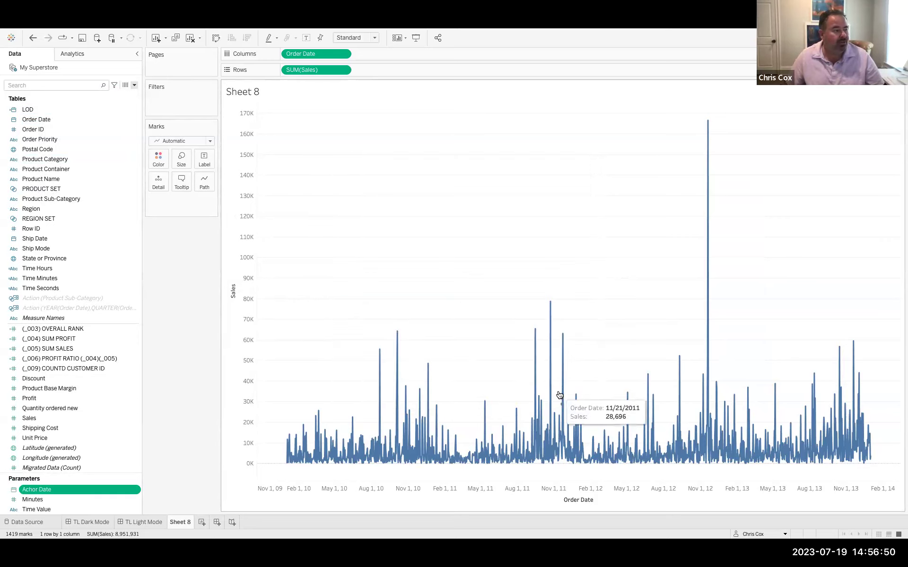
# Step: Start a new calculated field named Show / Hide by Param
pyautogui.click(133, 86)
pyautogui.click(128, 94)
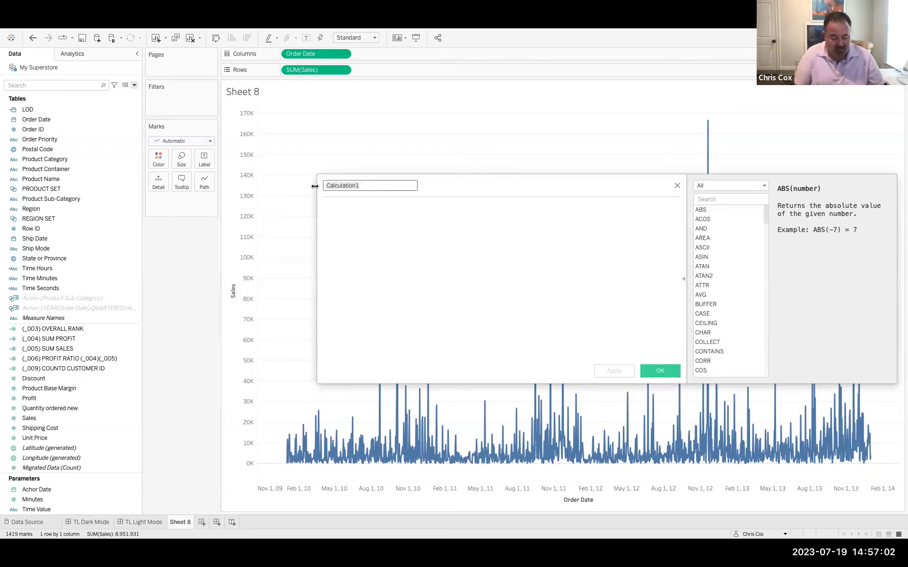
pyautogui.write('Show ')
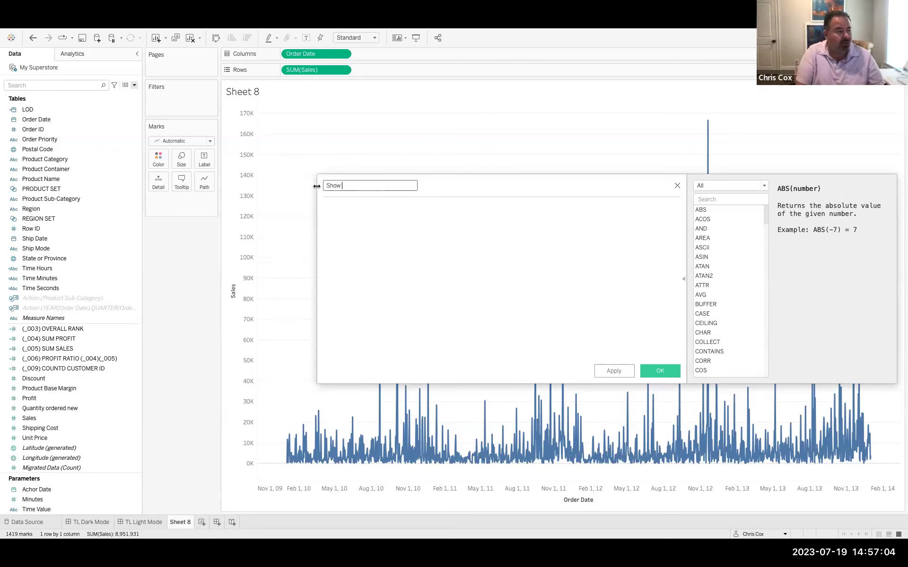
pyautogui.write('/ Hide by Param')
pyautogui.press('Tab')
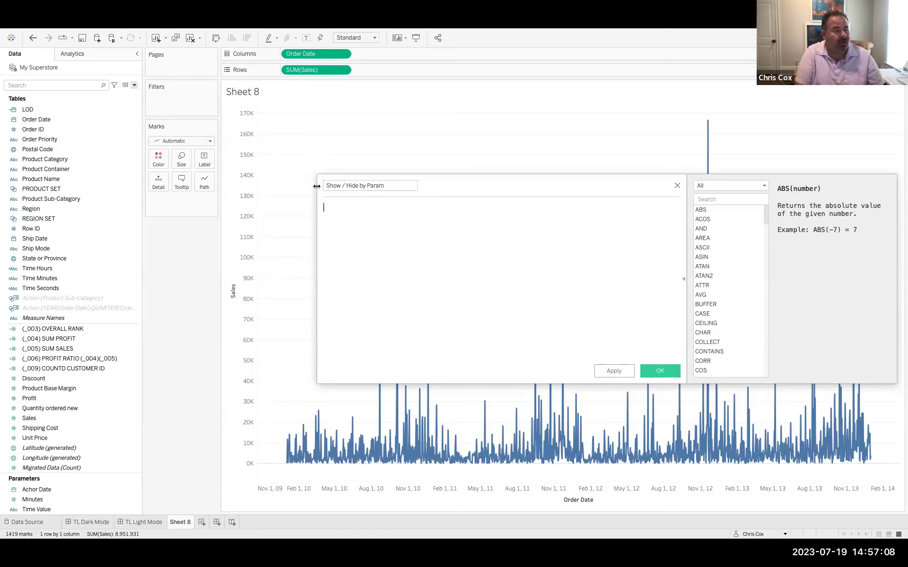
# Step: Begin the calculated field's formula with the condition If [Order Date] >=
pyautogui.write('I f Order')
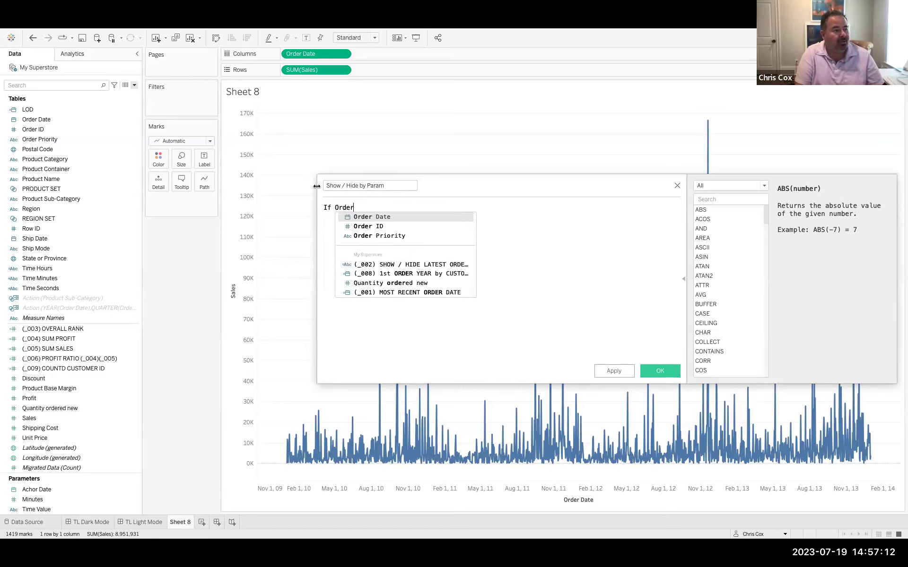
pyautogui.press('Return')
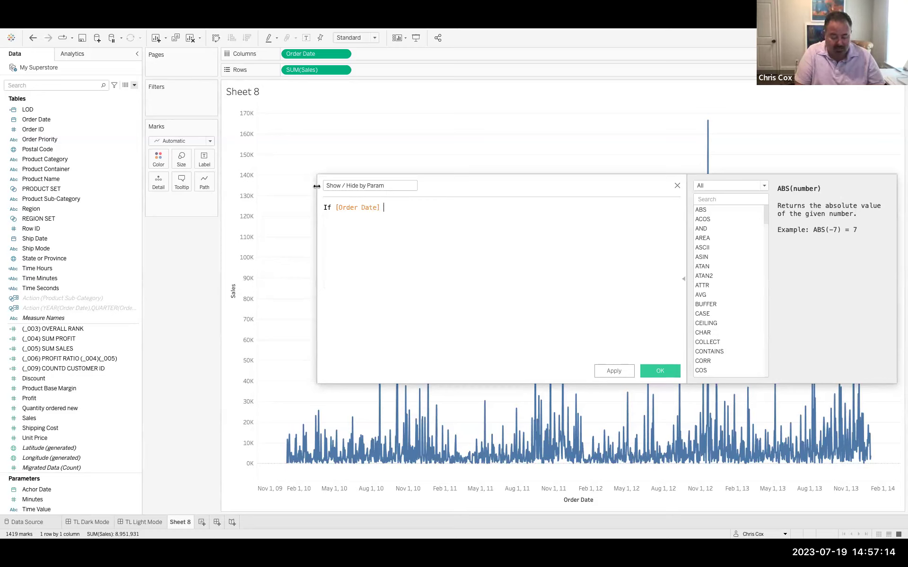
pyautogui.write('>')
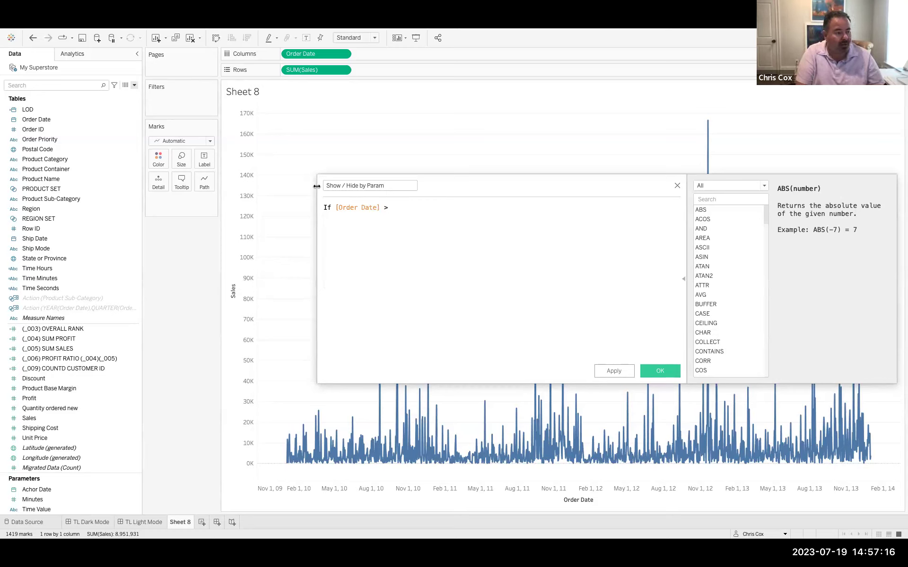
pyautogui.write('=an')
pyautogui.press('BackSpace')
pyautogui.press('BackSpace')
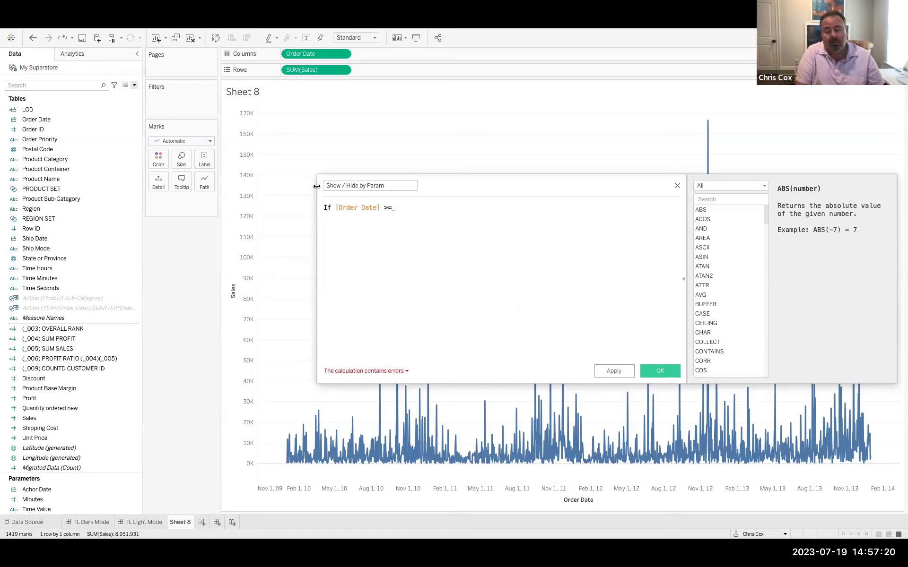
# Step: Complete the condition with Dateadd('day', -365, [Achor Date]), using the Achor Date parameter as the date argument
pyautogui.write('Date')
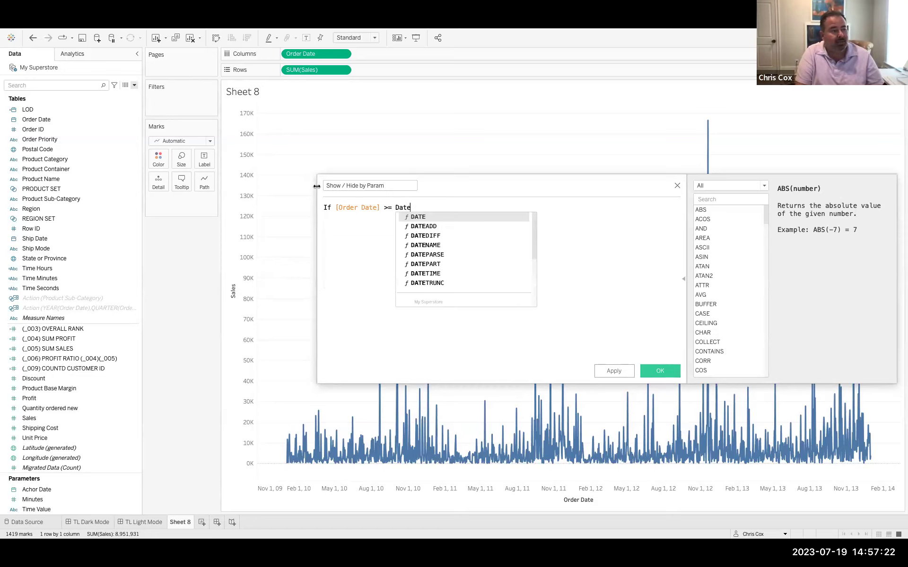
pyautogui.write('add(')
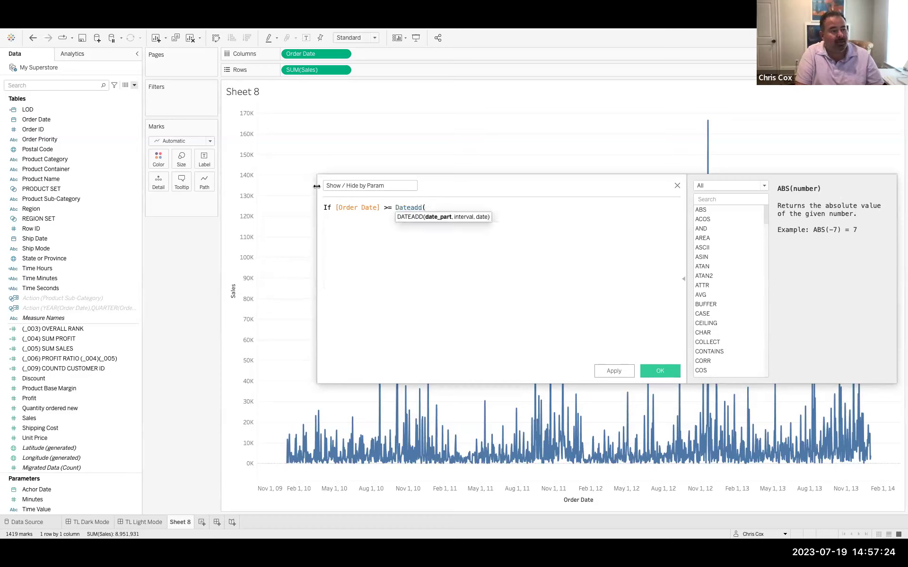
pyautogui.write("'day',")
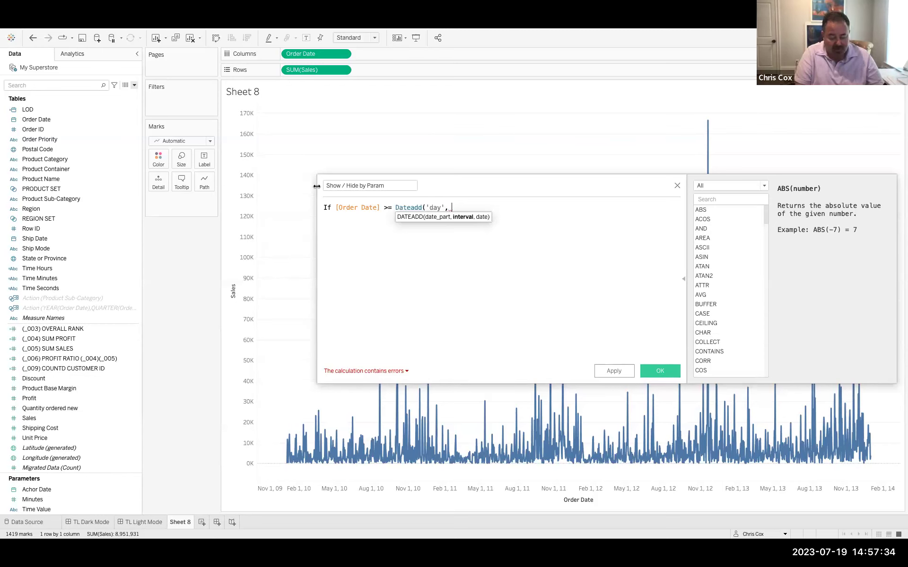
pyautogui.write('-365')
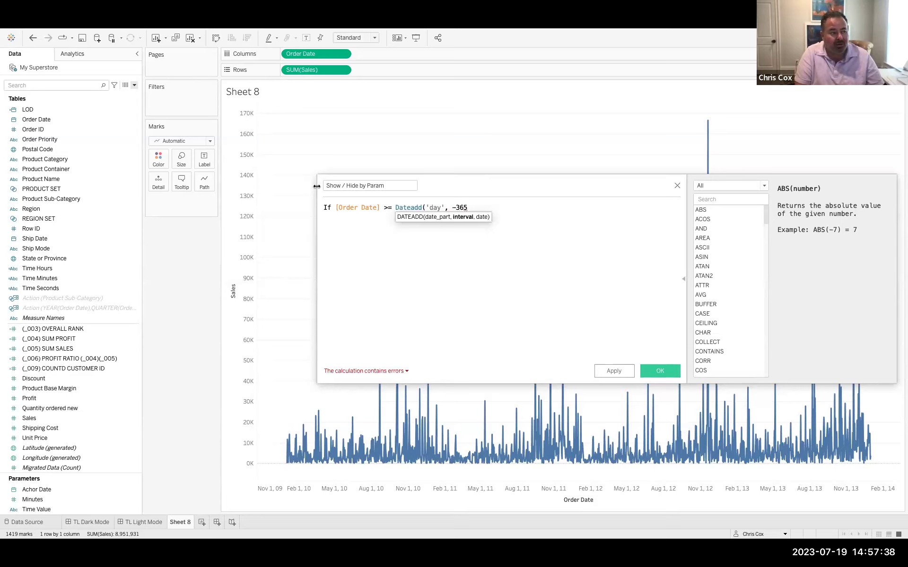
pyautogui.write(', ')
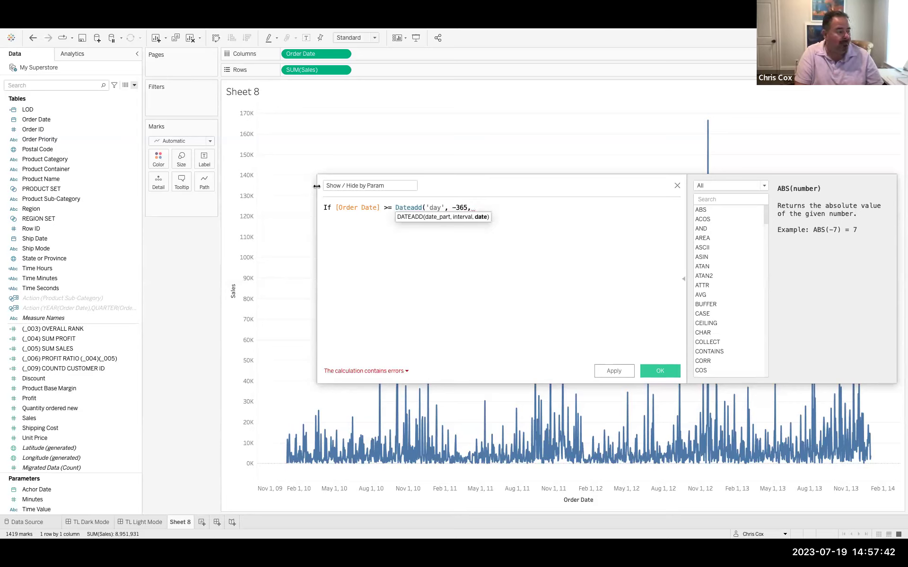
pyautogui.write('Anc')
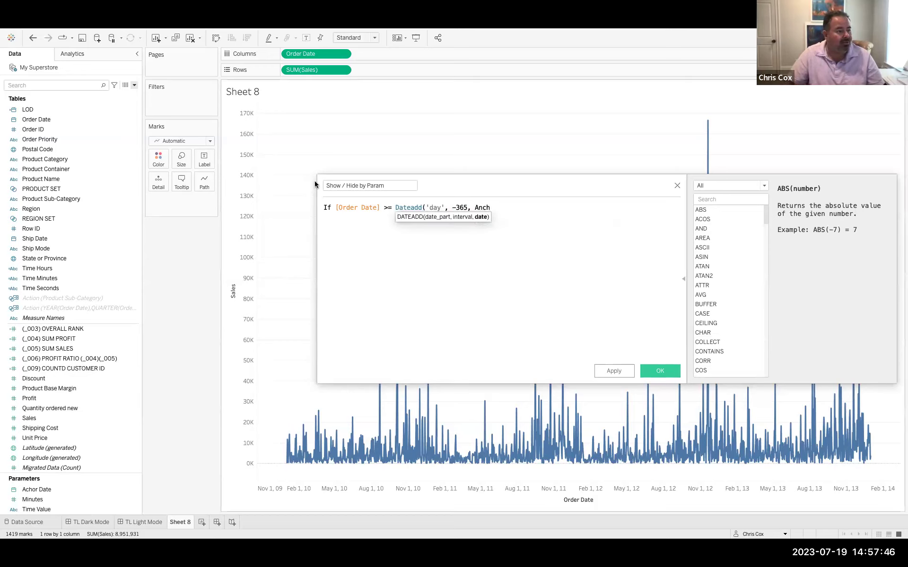
pyautogui.write('h')
pyautogui.moveTo(117, 487); pyautogui.dragTo(509, 245)
pyautogui.doubleClick(484, 209)
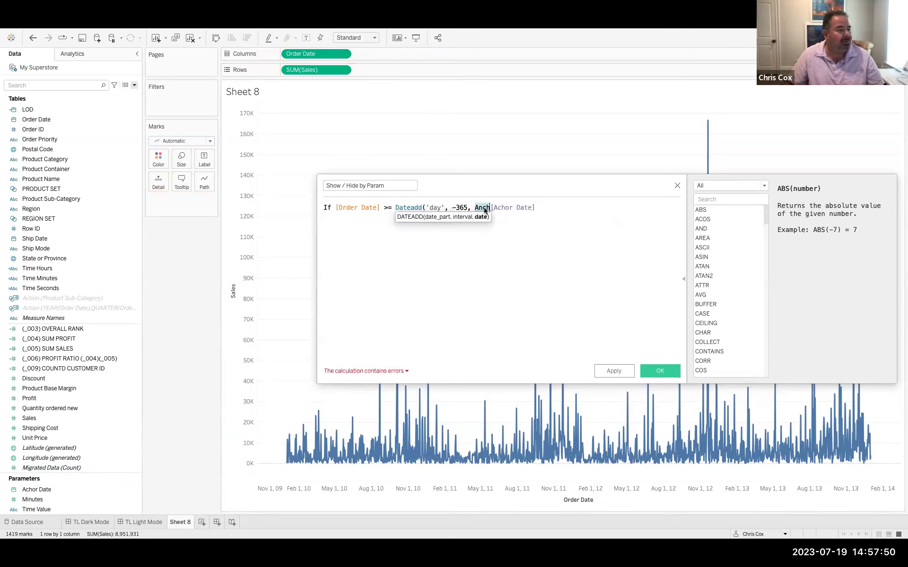
pyautogui.press('BackSpace')
pyautogui.click(531, 209)
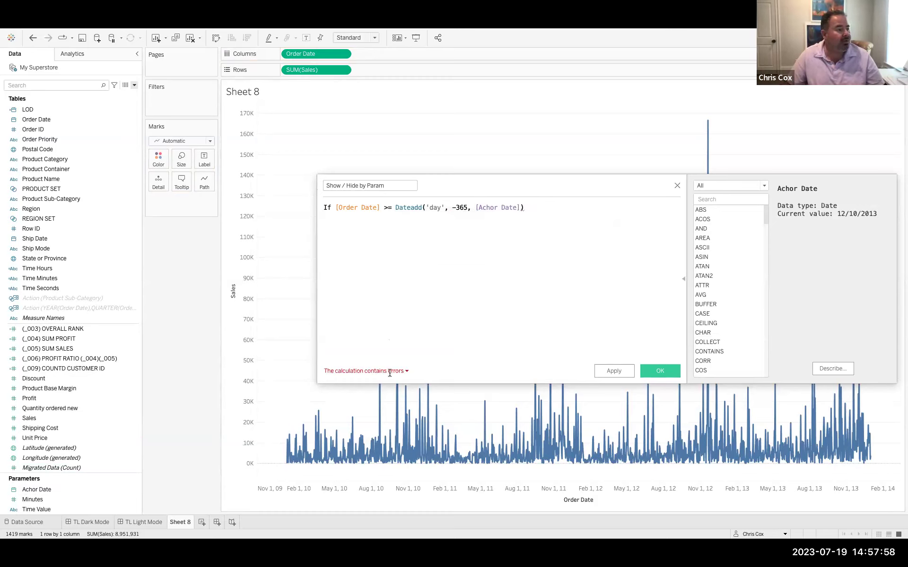
# Step: Finish the formula with then "SHOW" else "HIDE" END and save the calculated field
pyautogui.write('then "')
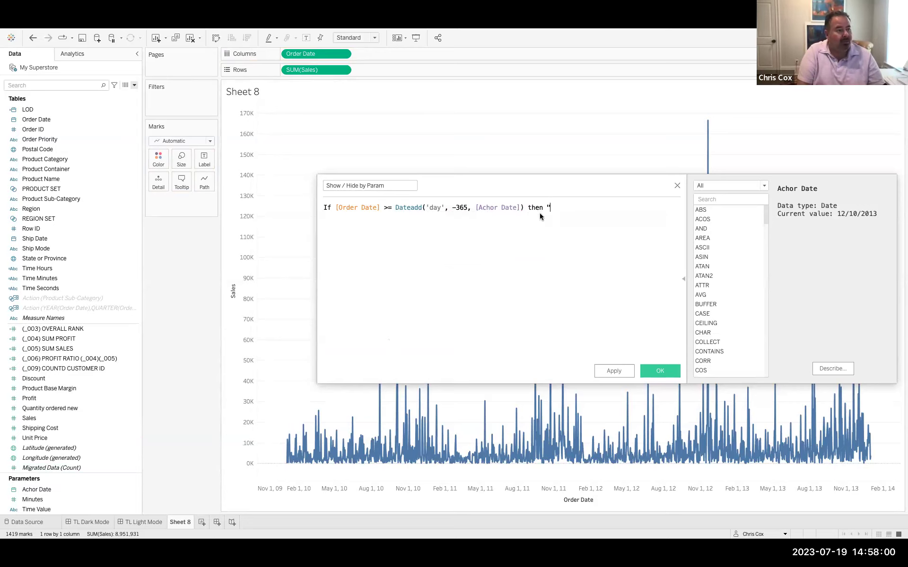
pyautogui.write('SHOW" ')
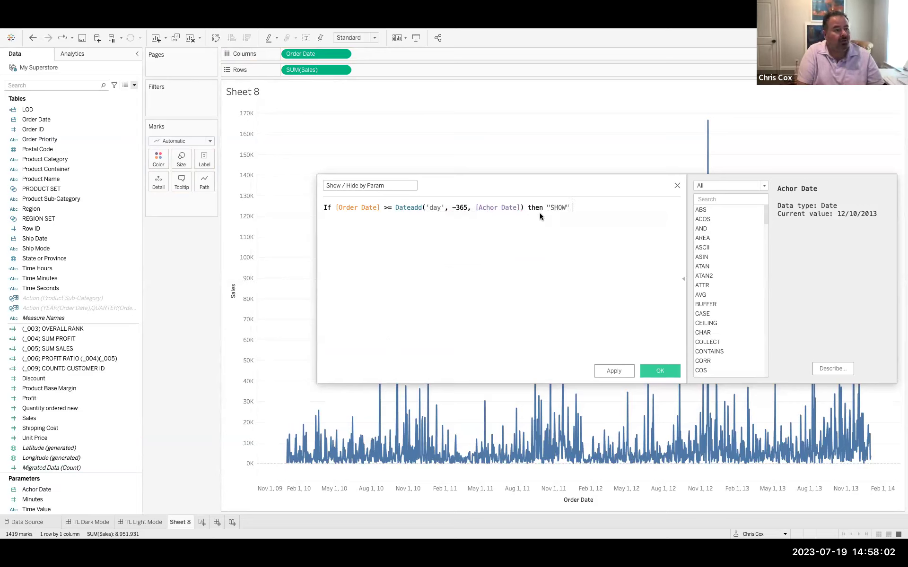
pyautogui.write('else "HIDE" END')
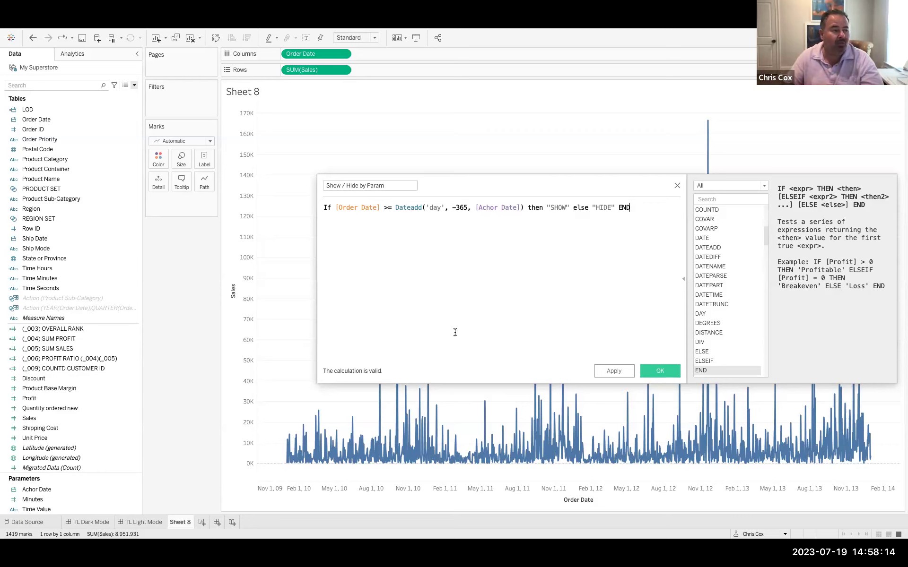
pyautogui.click(660, 371)
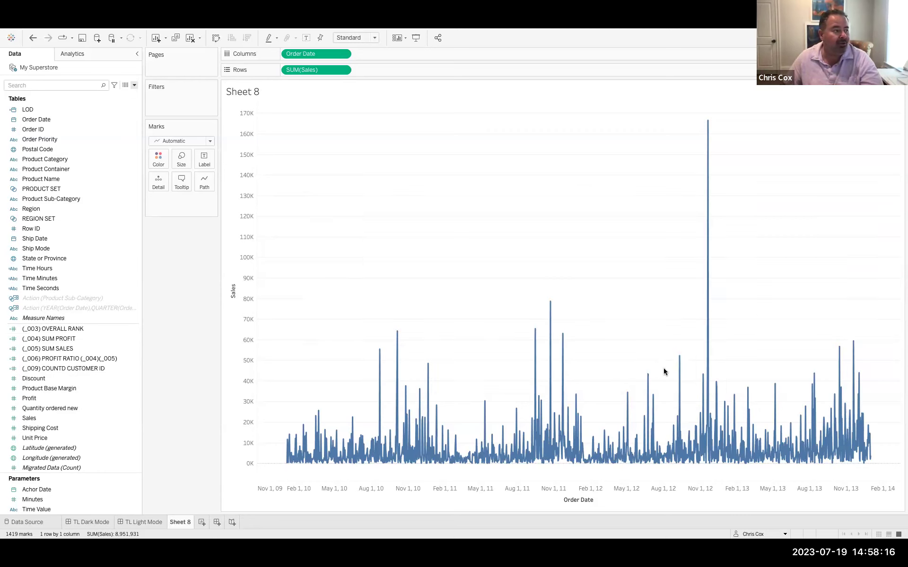
# Step: Filter the sheet by Show / Hide by Param, keeping only the SHOW value
pyautogui.moveTo(109, 255); pyautogui.dragTo(211, 102)
pyautogui.click(344, 210)
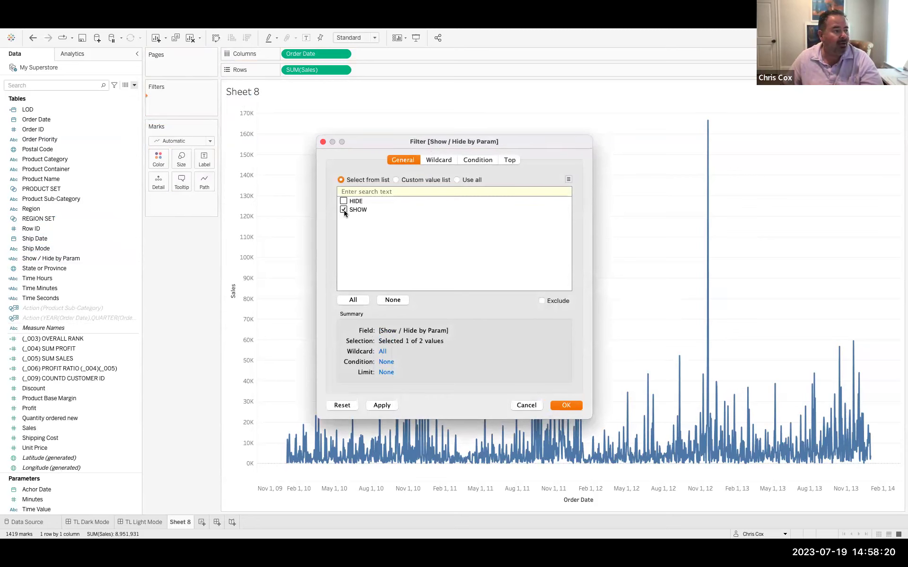
pyautogui.click(566, 405)
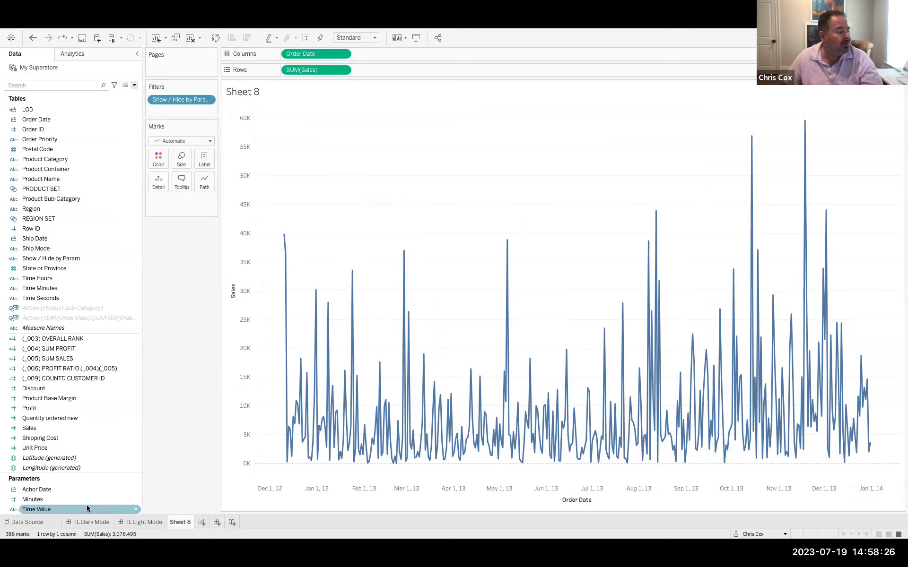
# Step: Check the order date of the chart's first data point against the settings of the Achor Date parameter
pyautogui.rightClick(87, 490)
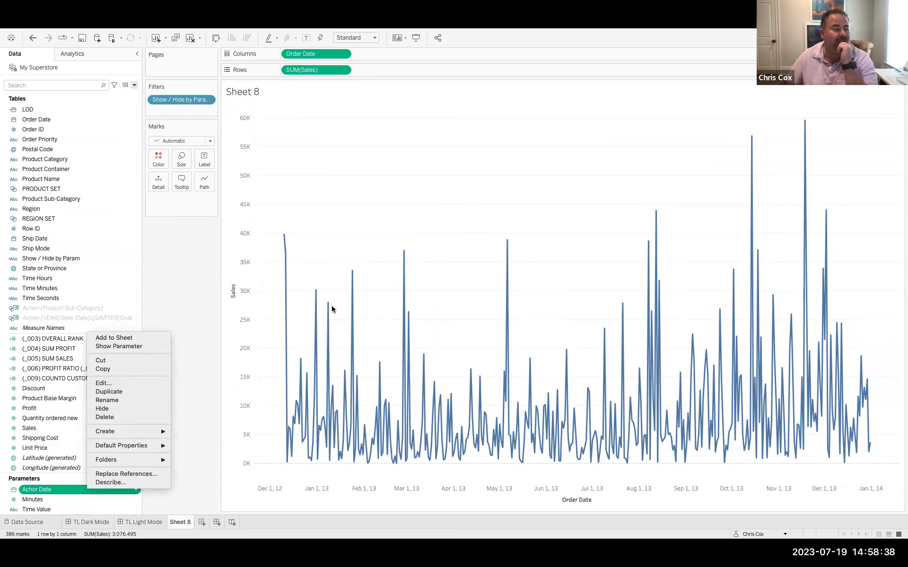
pyautogui.click(285, 232)
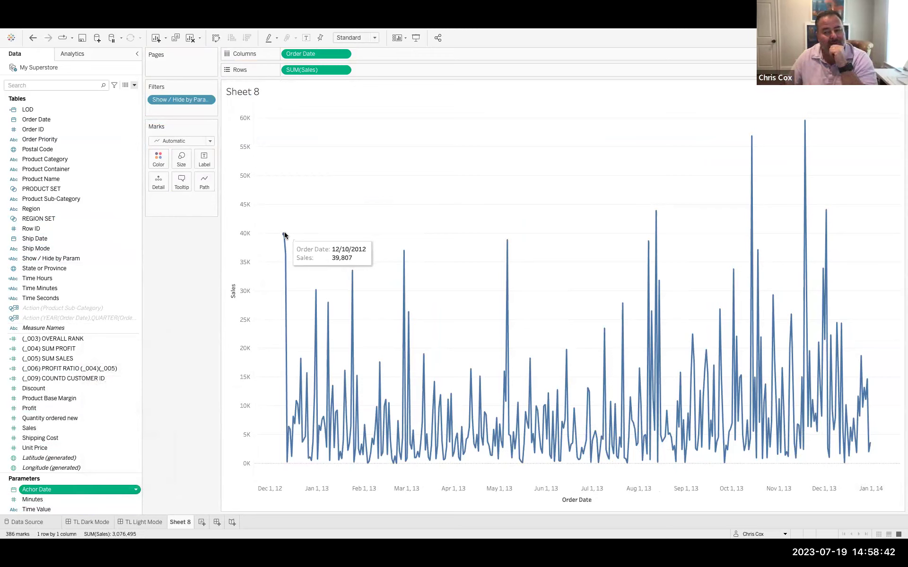
pyautogui.rightClick(103, 492)
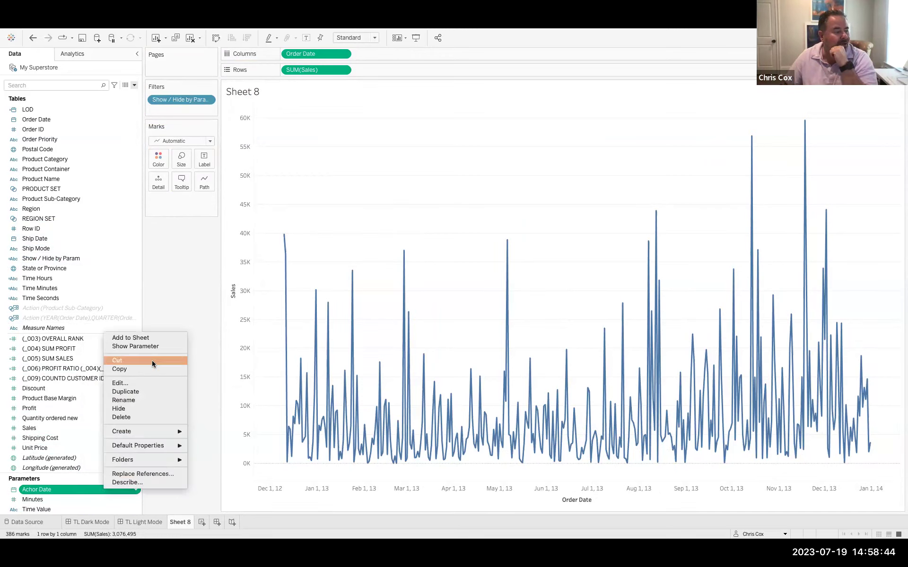
pyautogui.click(147, 382)
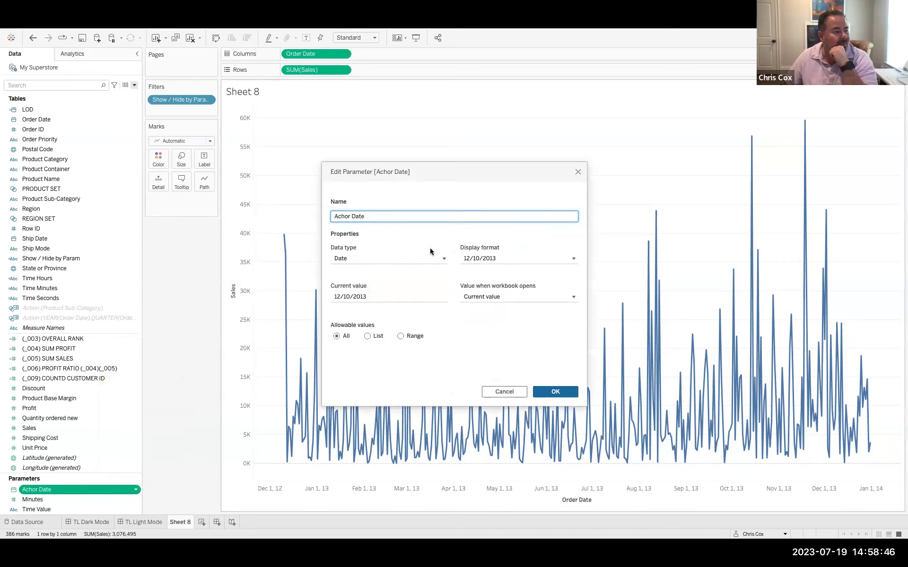
pyautogui.click(487, 390)
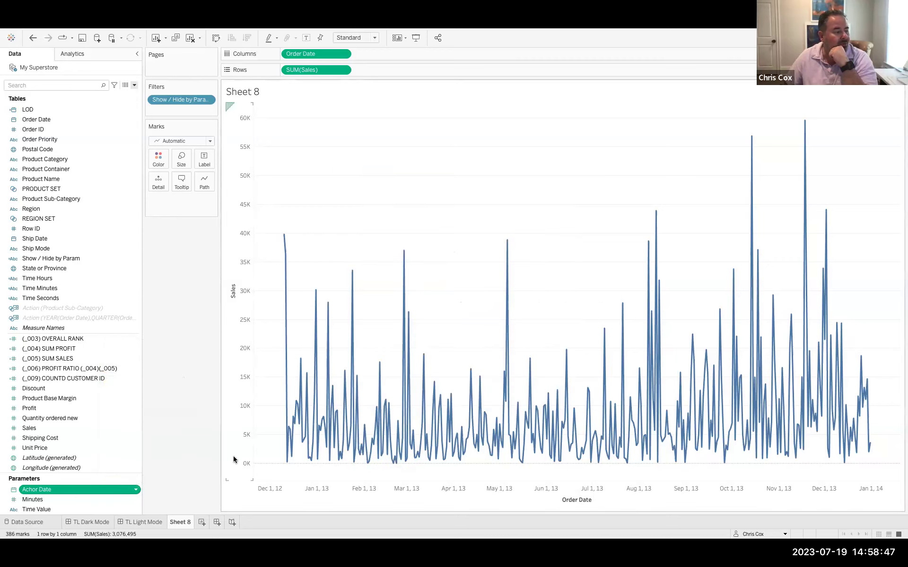
# Step: Show the Achor Date parameter control on the sheet and set its date to 12/1/2013
pyautogui.rightClick(147, 490)
pyautogui.click(211, 345)
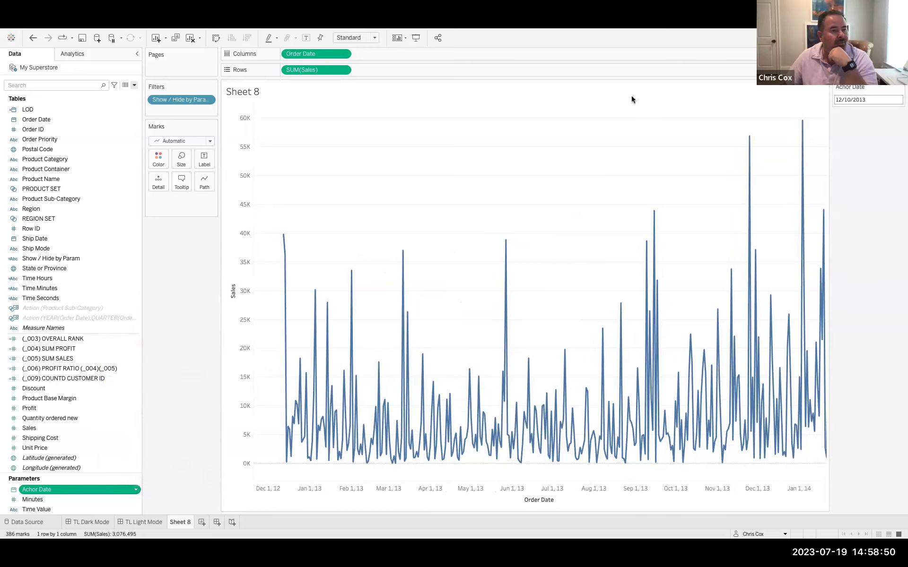
pyautogui.click(882, 100)
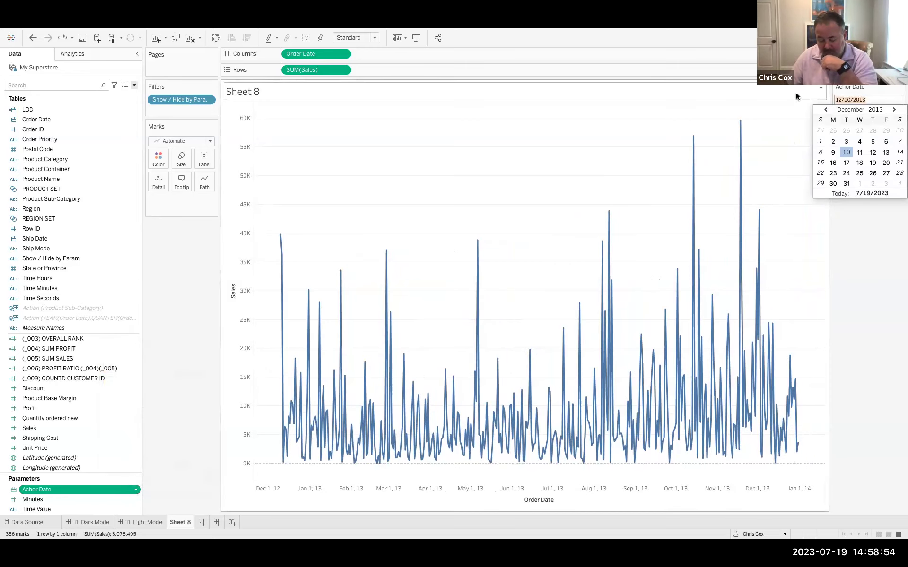
pyautogui.press('BackSpace')
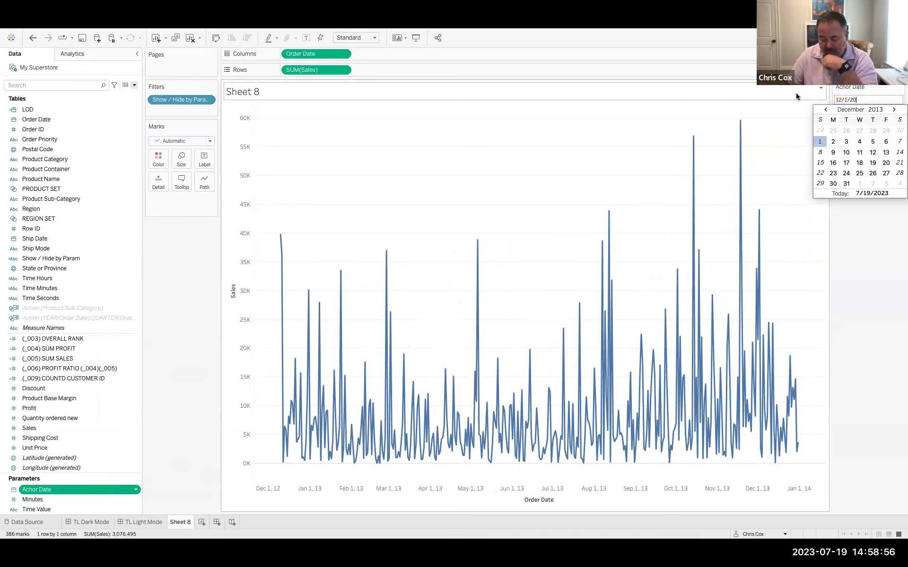
pyautogui.press('Return')
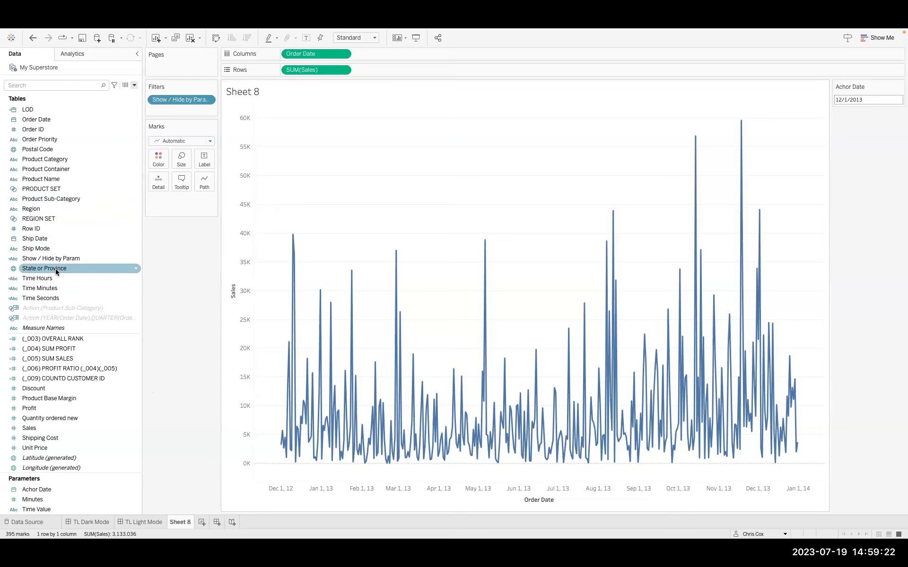
# Step: Review the formula of the Show / Hide by Param calculated field and close the editor
pyautogui.rightClick(92, 258)
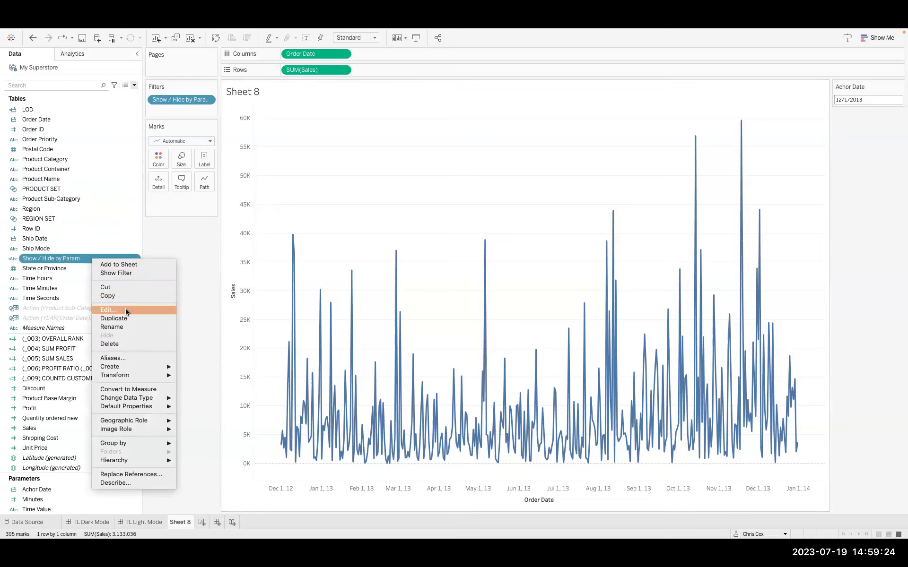
pyautogui.click(126, 310)
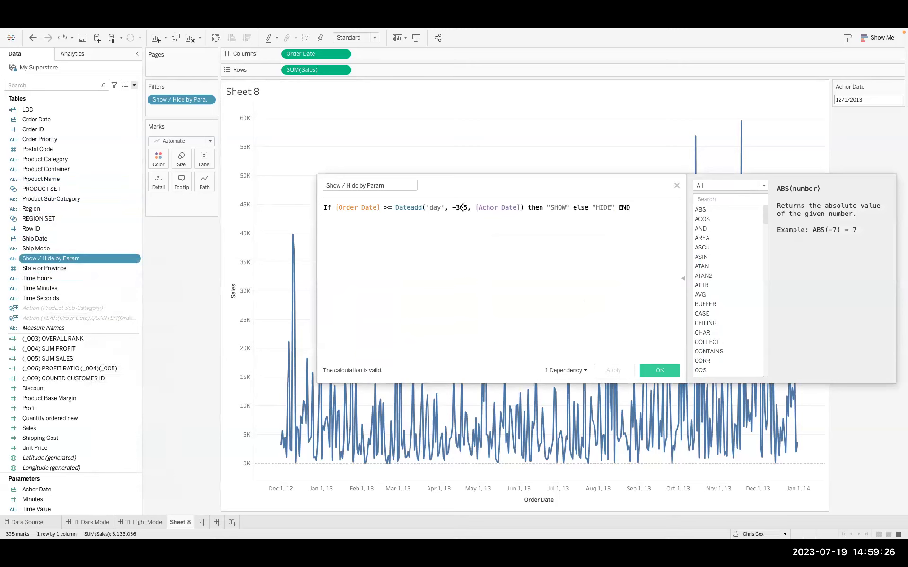
pyautogui.click(676, 186)
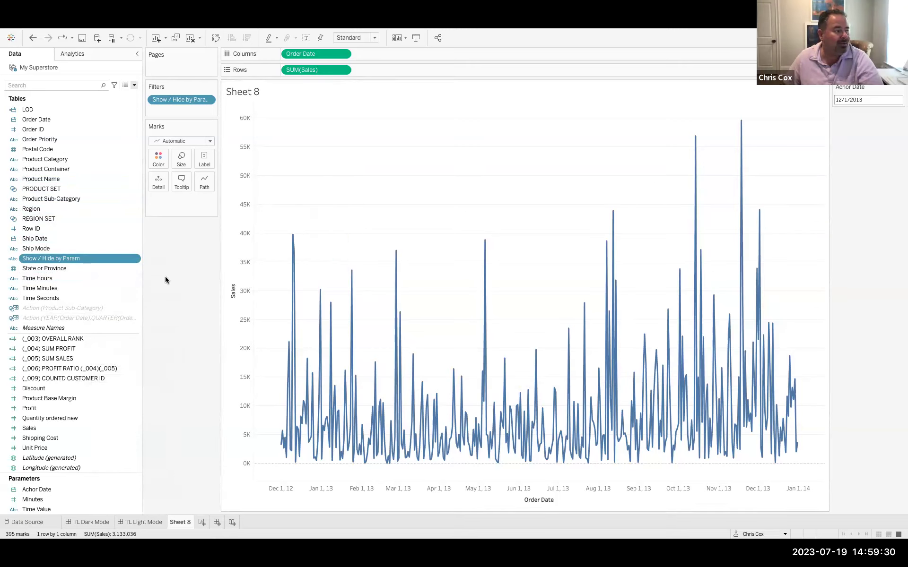
# Step: Open the Show / Hide by Param calculated field for editing
pyautogui.rightClick(114, 261)
pyautogui.click(143, 309)
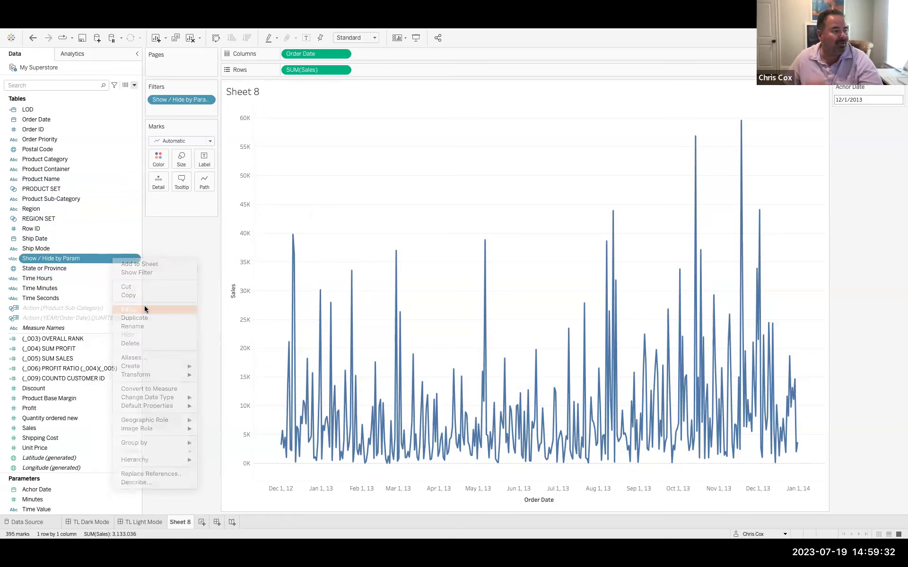